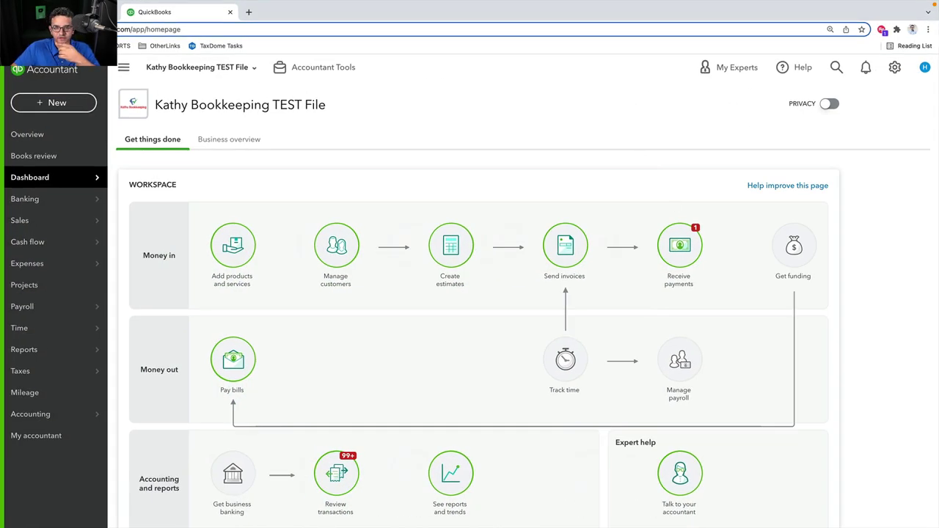
Open the + New menu on the dashboard to see the customer, vendor and other transaction forms
{"action": "left_click", "coordinate": [50, 107]}
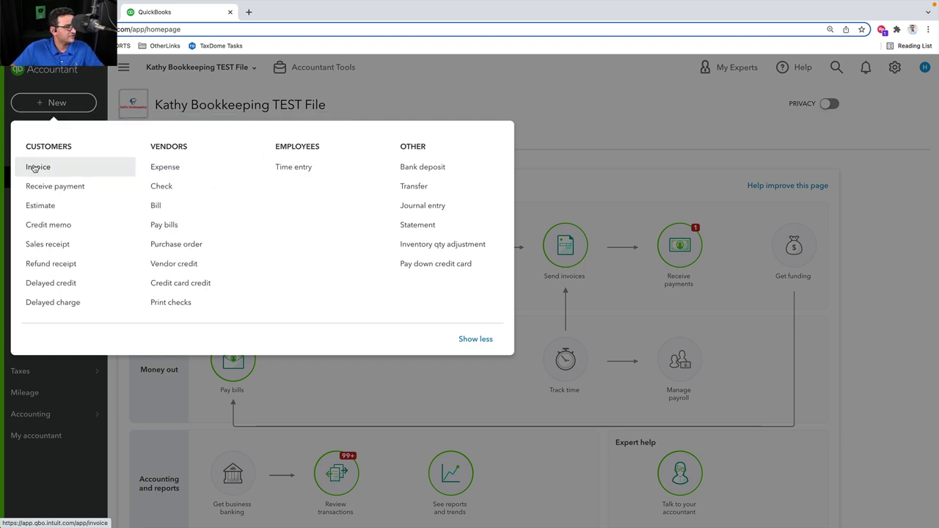
Choose Invoice under Customers to start blank invoice 2022-101
{"action": "left_click", "coordinate": [33, 168]}
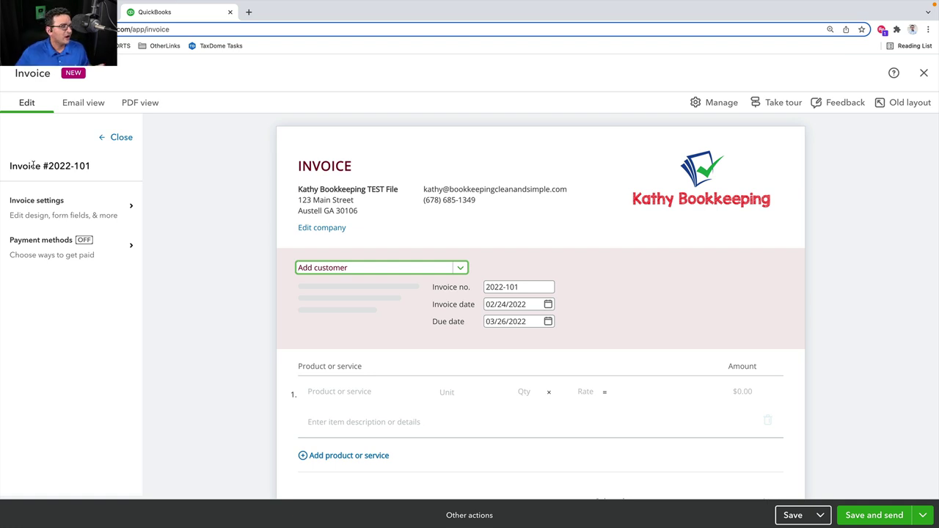
{"action": "left_click", "coordinate": [110, 138]}
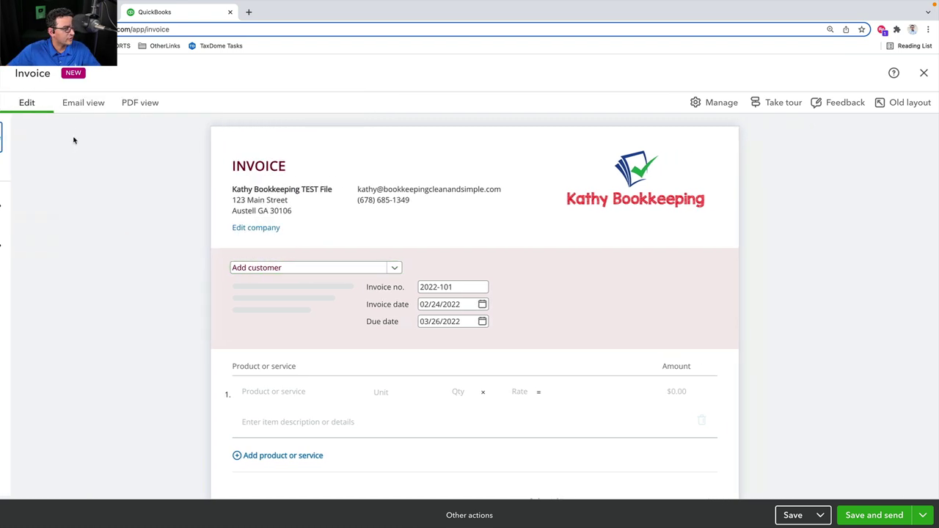
{"action": "left_click", "coordinate": [712, 105]}
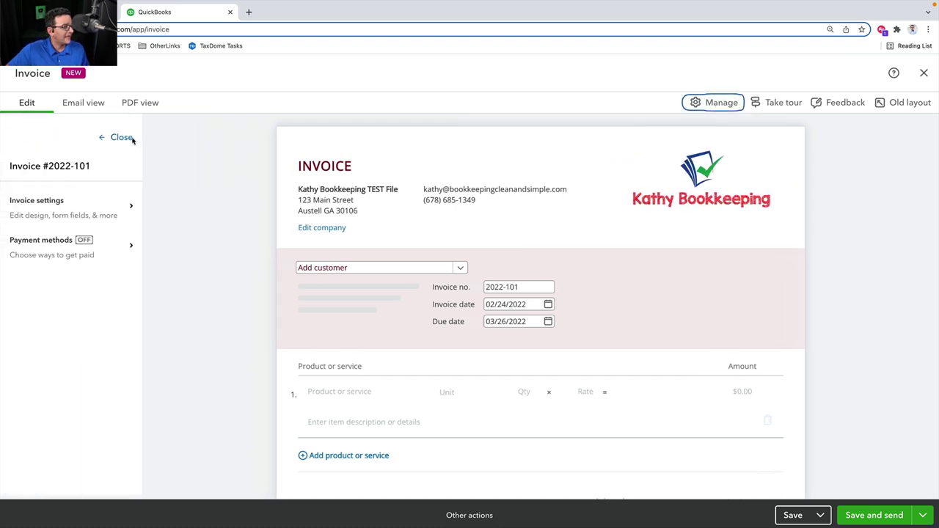
{"action": "left_click", "coordinate": [123, 139]}
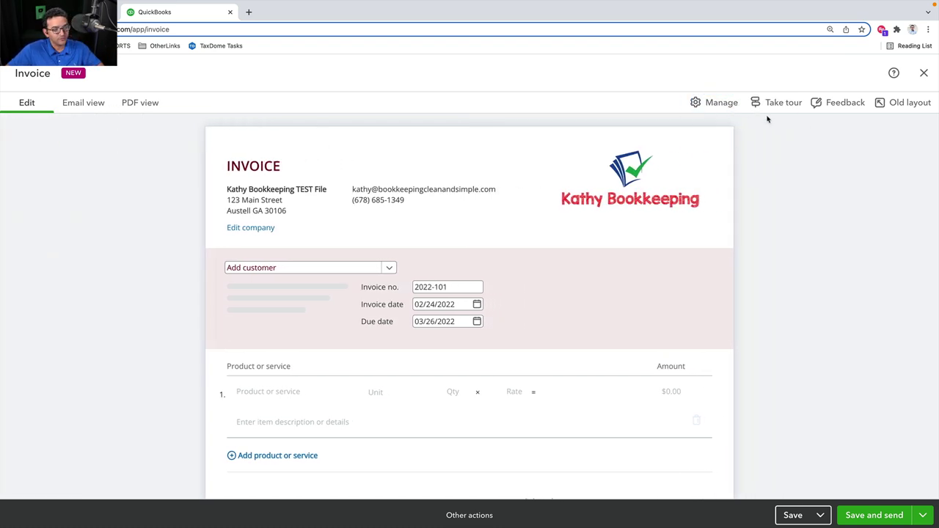
{"action": "left_click", "coordinate": [722, 104]}
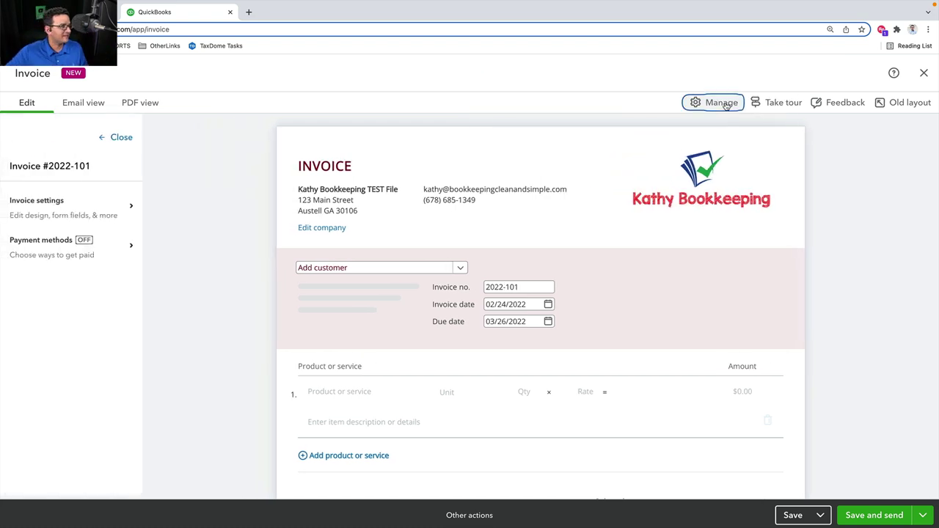
{"action": "left_click", "coordinate": [722, 103]}
{"action": "left_click", "coordinate": [720, 102]}
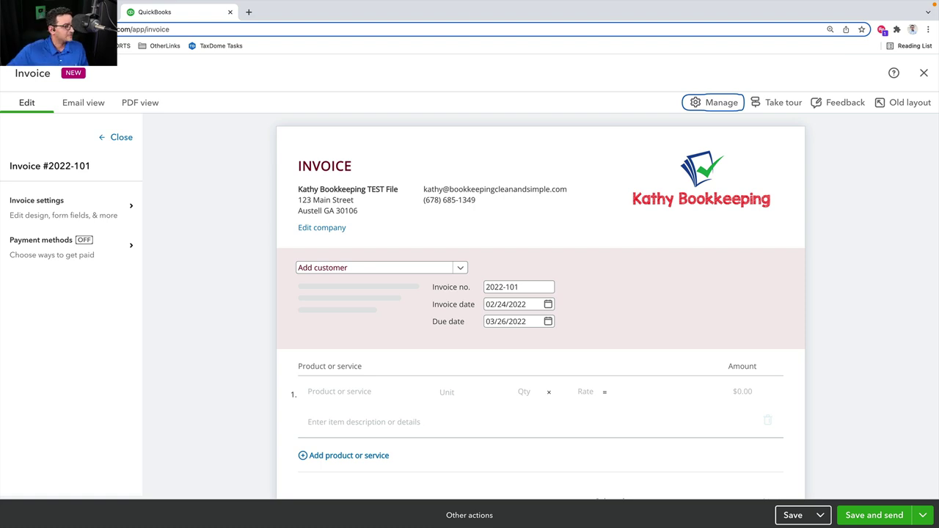
{"action": "left_click", "coordinate": [101, 140]}
{"action": "left_click", "coordinate": [707, 105]}
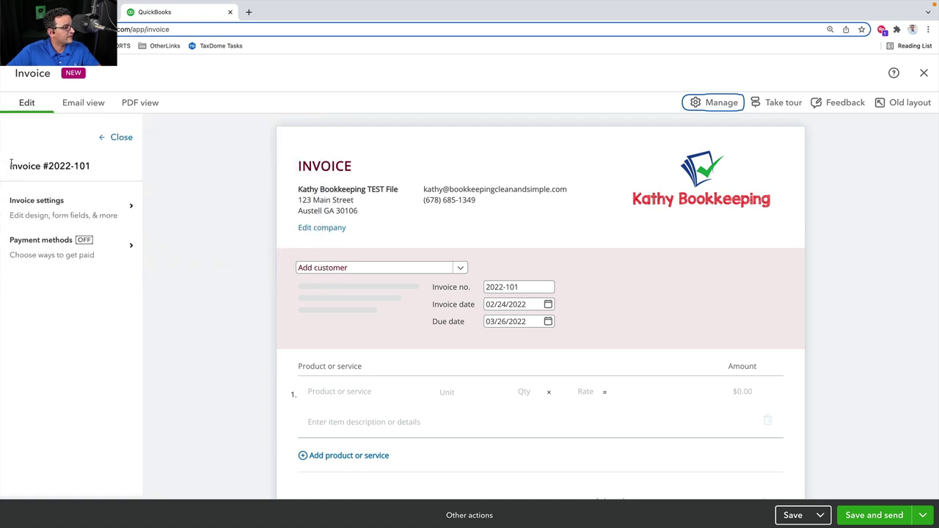
Highlight the Invoice #2022-101 heading and put focus in the Invoice no. field
{"action": "left_click_drag", "start_coordinate": [10, 163], "coordinate": [98, 167]}
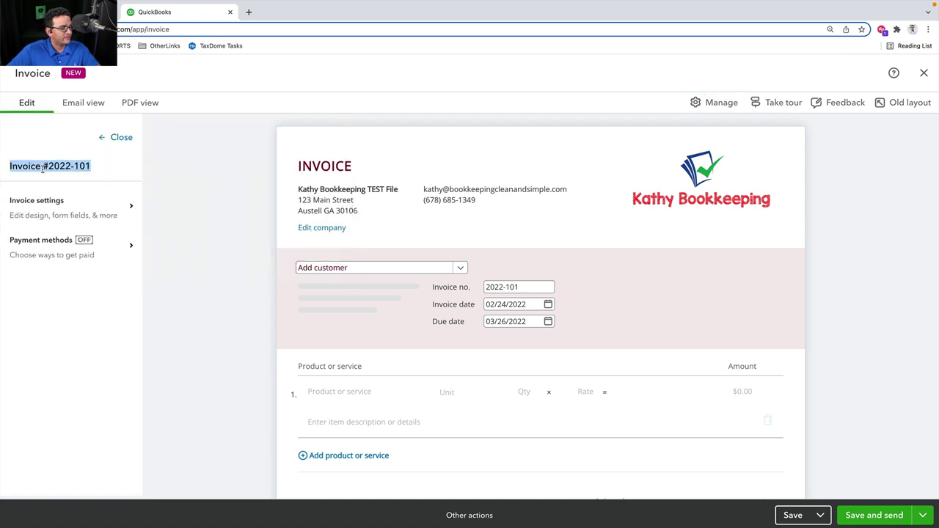
{"action": "left_click_drag", "start_coordinate": [25, 166], "coordinate": [99, 168]}
{"action": "left_click", "coordinate": [499, 287]}
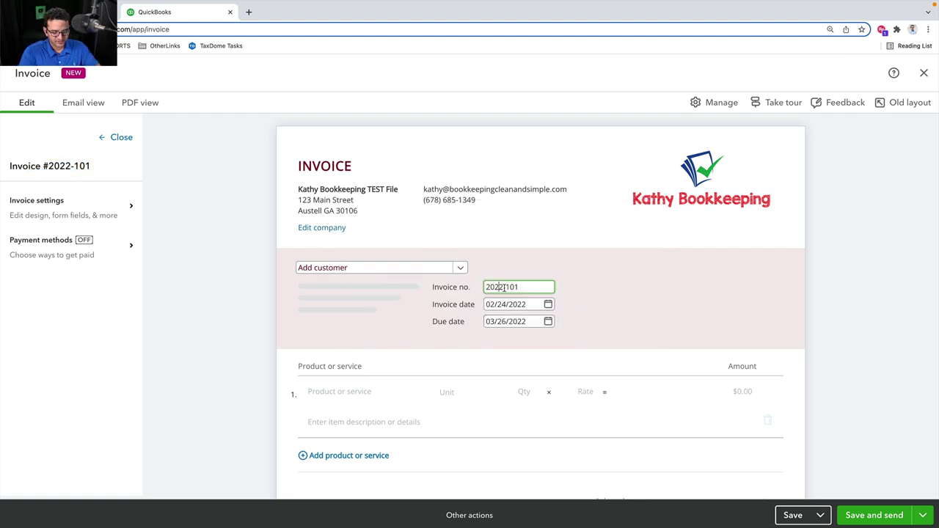
Zoom the browser page in and out with Ctrl +/−, settling at 150%
{"action": "key", "text": "ctrl+plus"}
{"action": "key", "text": "ctrl+plus"}
{"action": "key", "text": "ctrl+minus"}
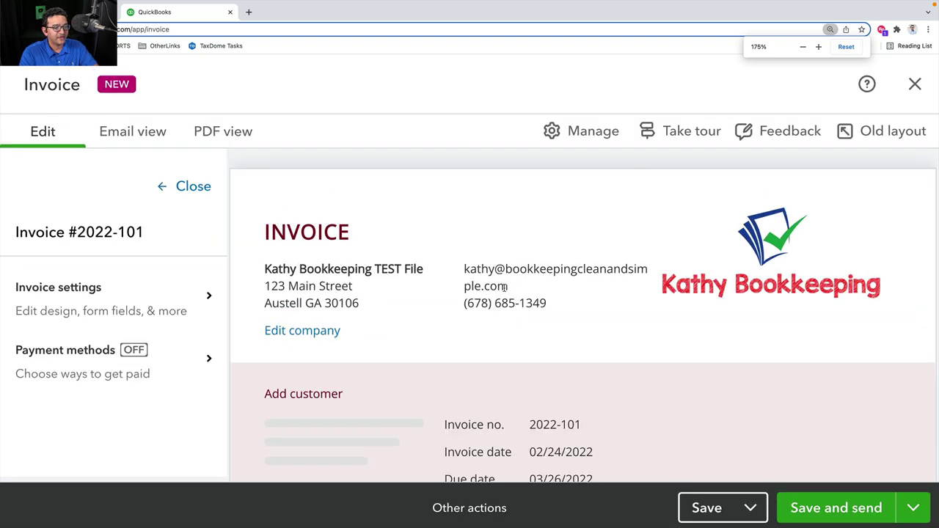
{"action": "key", "text": "ctrl+minus"}
{"action": "key", "text": "ctrl+minus"}
{"action": "key", "text": "ctrl+plus"}
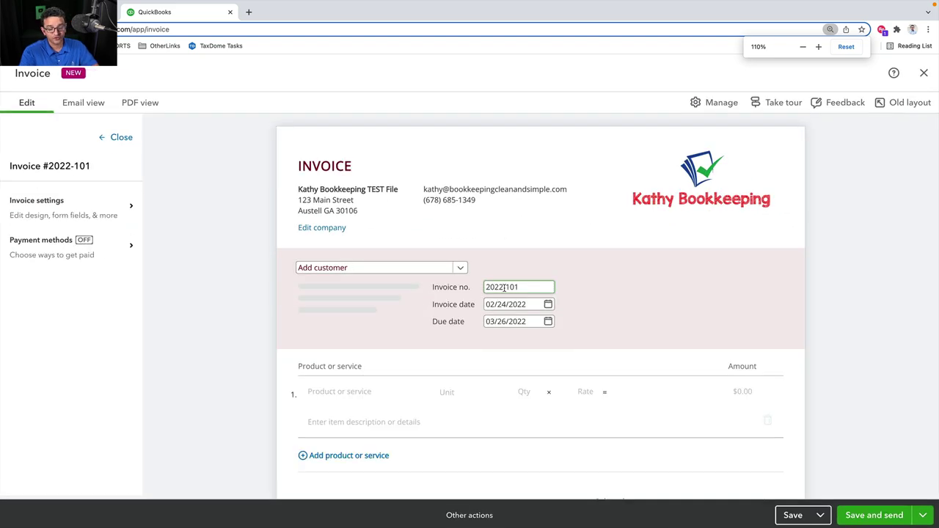
{"action": "key", "text": "ctrl+minus"}
{"action": "key", "text": "ctrl+plus"}
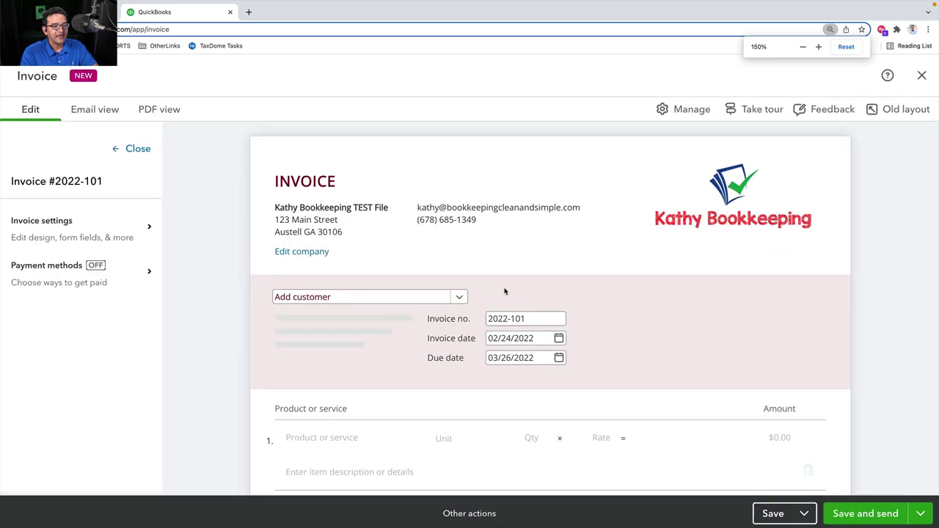
{"action": "key", "text": "ctrl+plus"}
{"action": "key", "text": "ctrl+minus"}
{"action": "key", "text": "ctrl+minus"}
{"action": "key", "text": "ctrl+minus"}
{"action": "key", "text": "ctrl+plus"}
{"action": "key", "text": "ctrl+plus"}
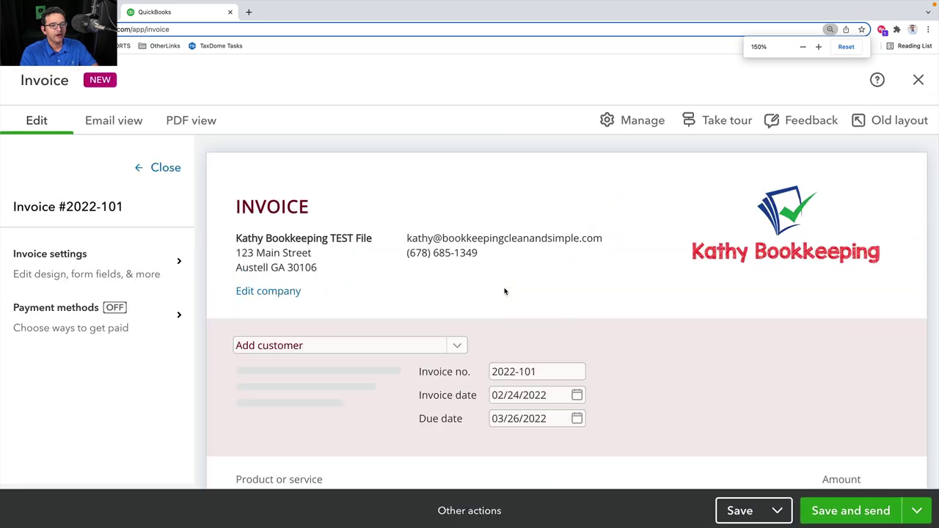
{"action": "key", "text": "ctrl+plus"}
{"action": "key", "text": "ctrl+plus"}
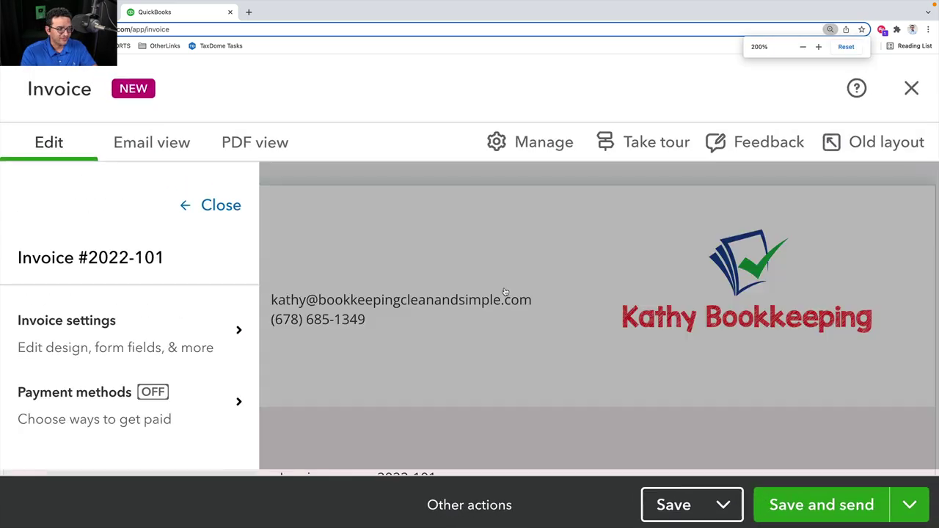
{"action": "key", "text": "ctrl+minus"}
{"action": "key", "text": "ctrl+plus"}
{"action": "key", "text": "ctrl+plus"}
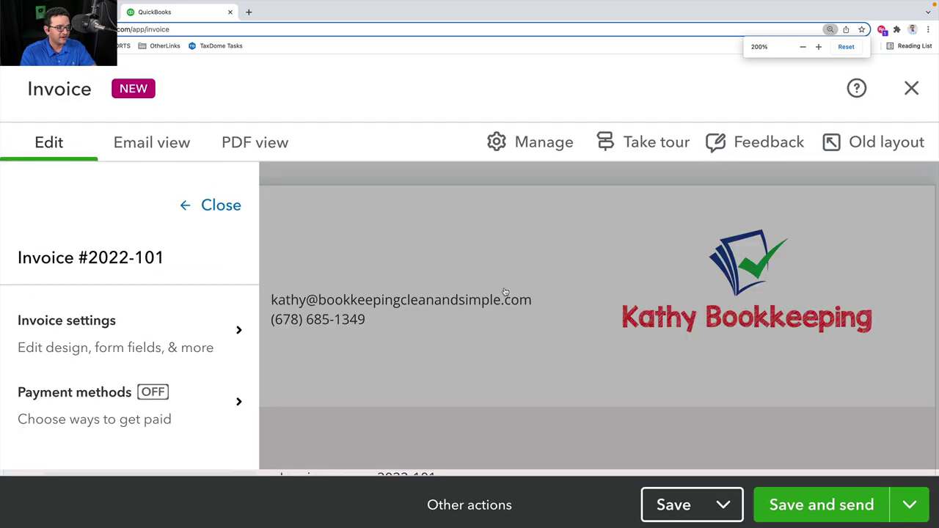
{"action": "key", "text": "ctrl+plus"}
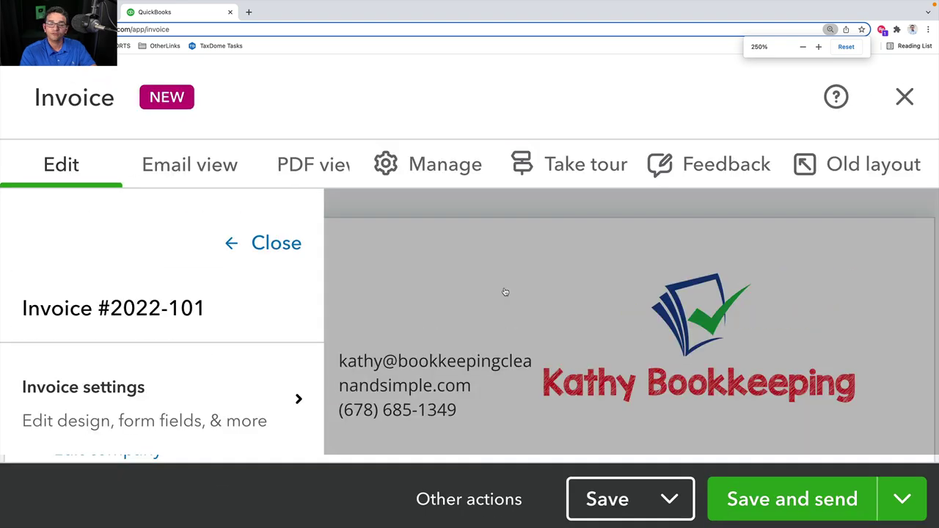
{"action": "key", "text": "ctrl+minus"}
{"action": "key", "text": "ctrl+minus"}
{"action": "key", "text": "ctrl+plus"}
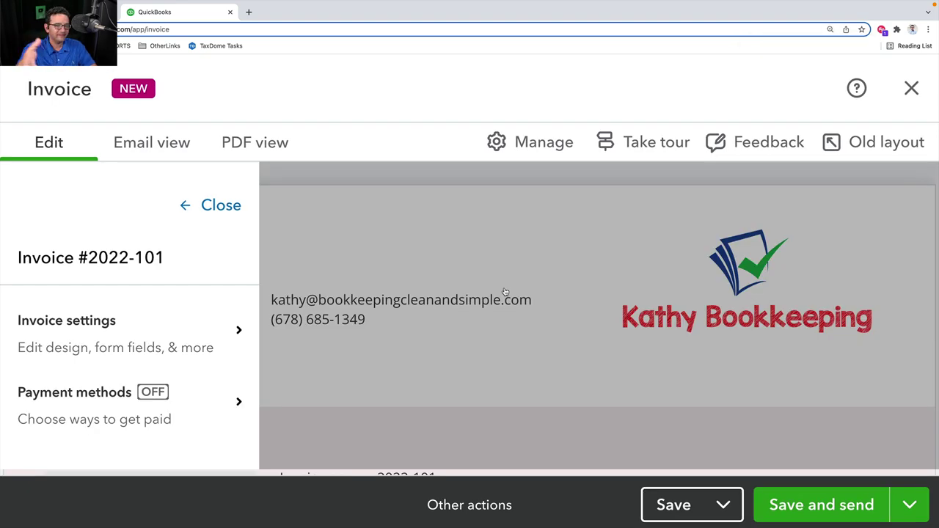
{"action": "key", "text": "ctrl+minus"}
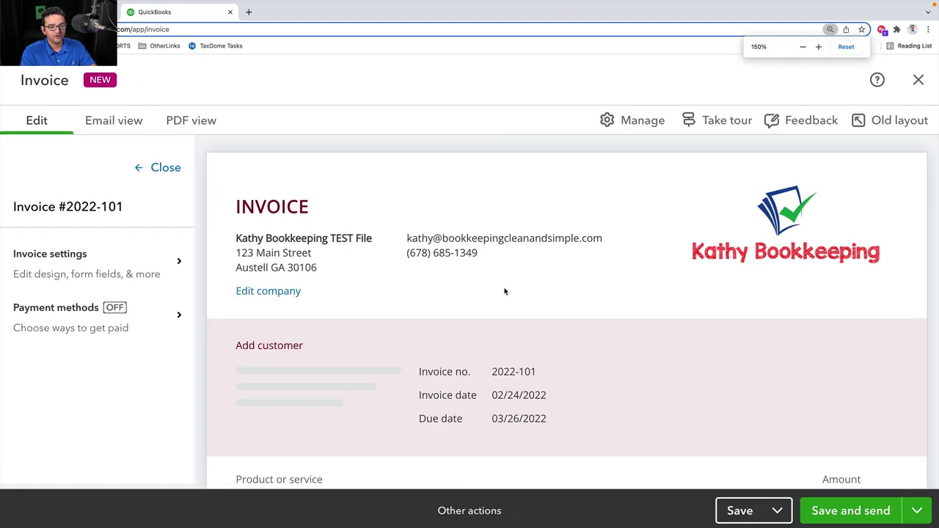
{"action": "key", "text": "ctrl+minus"}
{"action": "key", "text": "ctrl+plus"}
{"action": "key", "text": "ctrl+minus"}
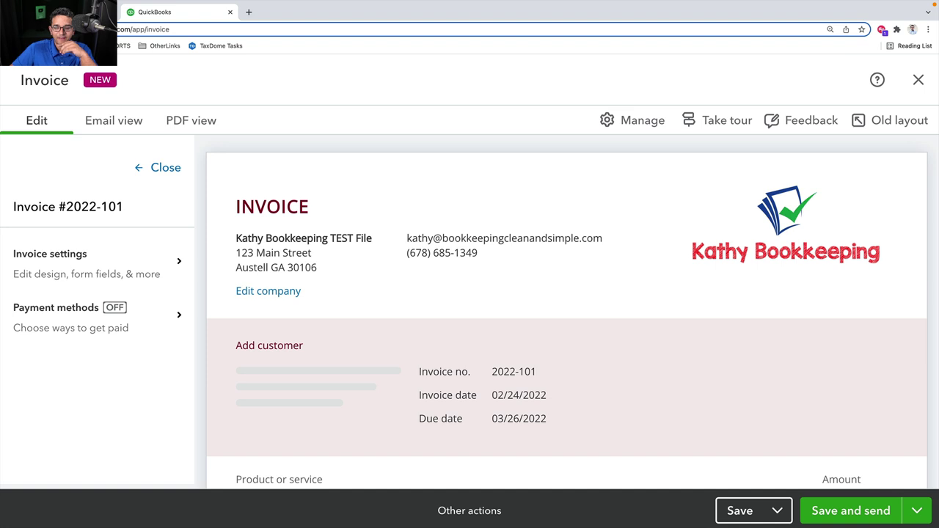
In Invoice settings' Invoice details, hide the invoice number, invoice date and due date
{"action": "left_click", "coordinate": [71, 260]}
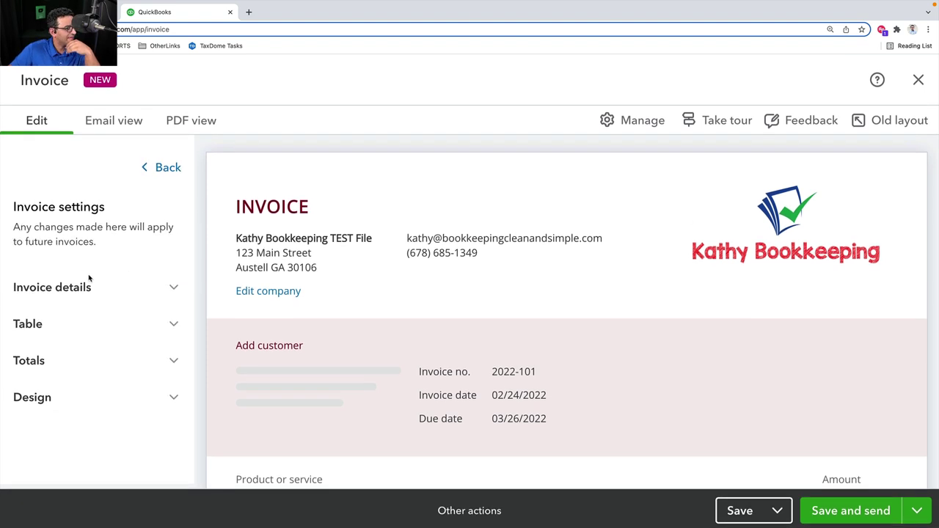
{"action": "left_click", "coordinate": [86, 288]}
{"action": "scroll", "coordinate": [153, 283], "scroll_direction": "down", "scroll_amount": 3}
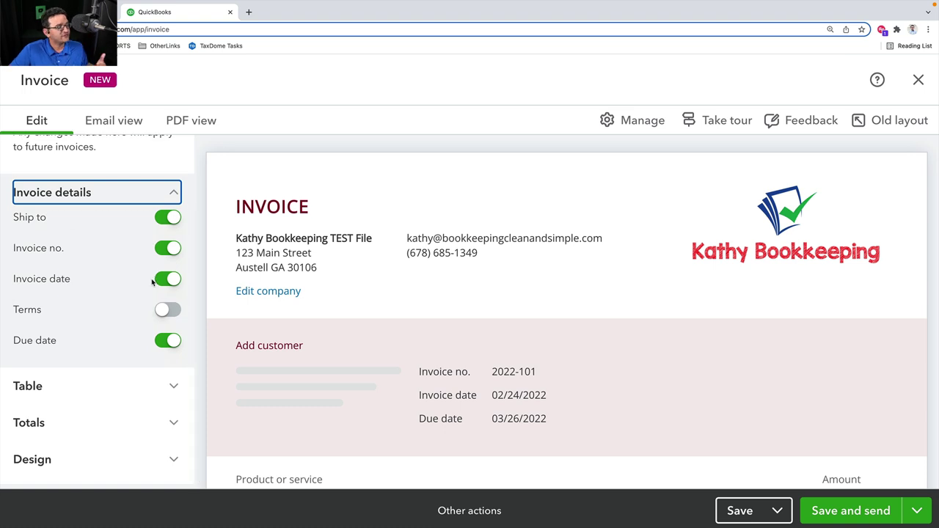
{"action": "scroll", "coordinate": [153, 283], "scroll_direction": "up", "scroll_amount": 1}
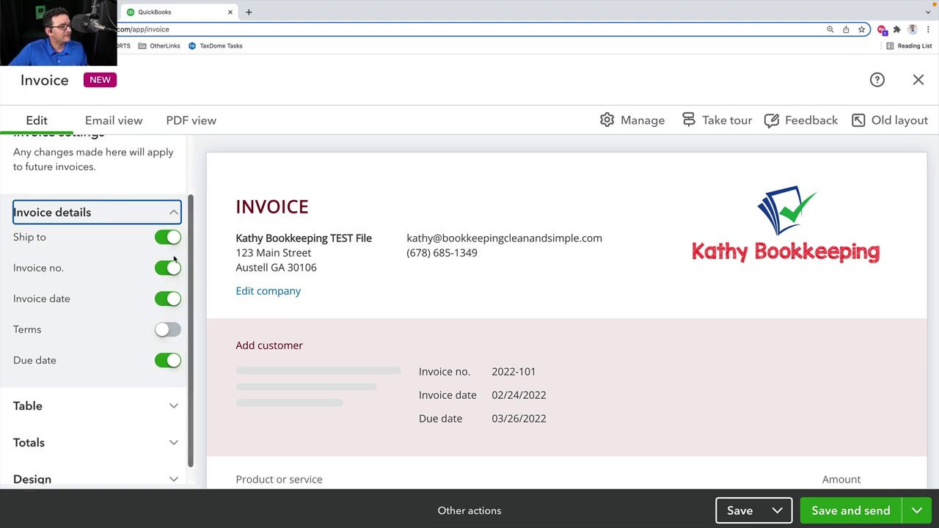
{"action": "left_click", "coordinate": [170, 269]}
{"action": "left_click", "coordinate": [169, 301]}
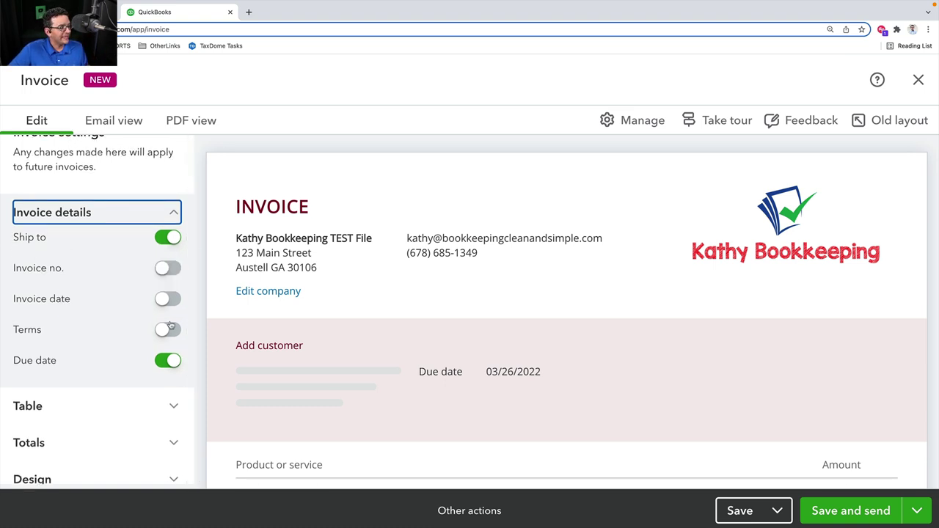
{"action": "left_click", "coordinate": [171, 363]}
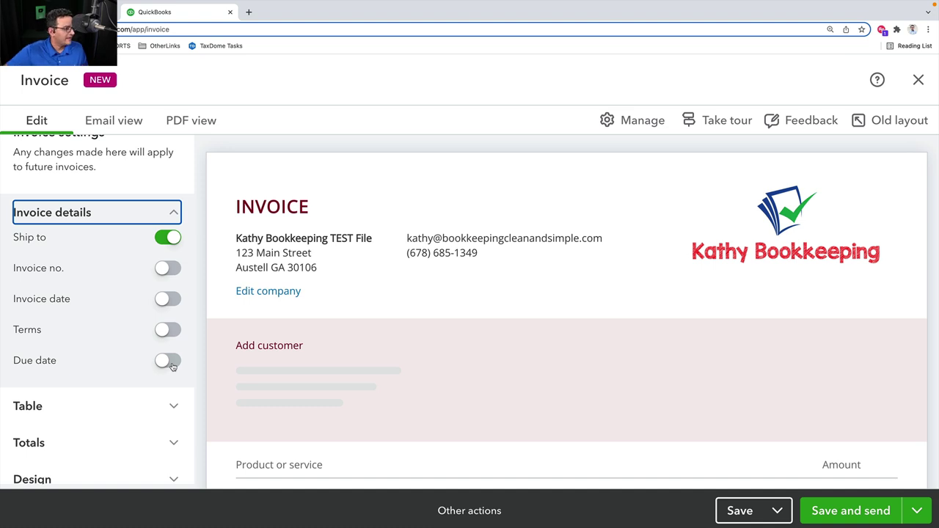
Restore the due date, invoice date and invoice number and turn on Terms (Net 30)
{"action": "left_click", "coordinate": [170, 363]}
{"action": "left_click", "coordinate": [168, 330]}
{"action": "left_click", "coordinate": [168, 300]}
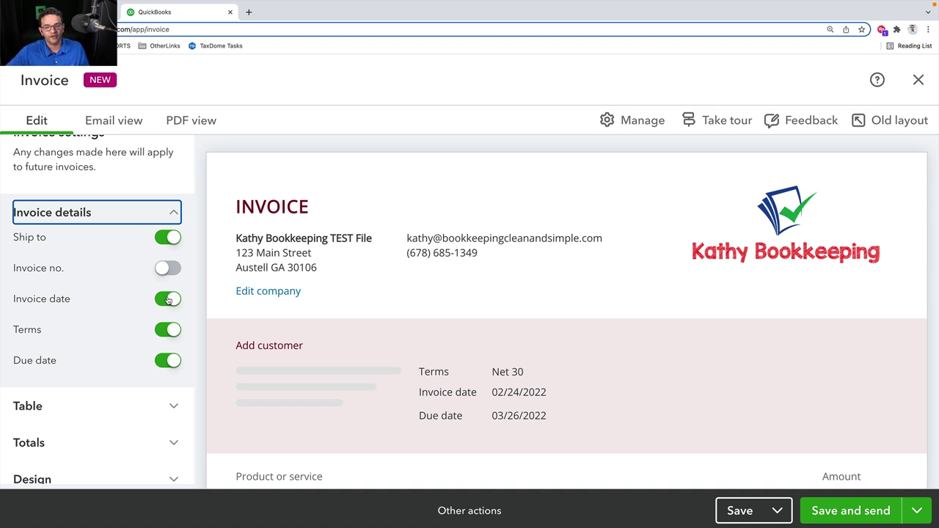
{"action": "left_click", "coordinate": [167, 271]}
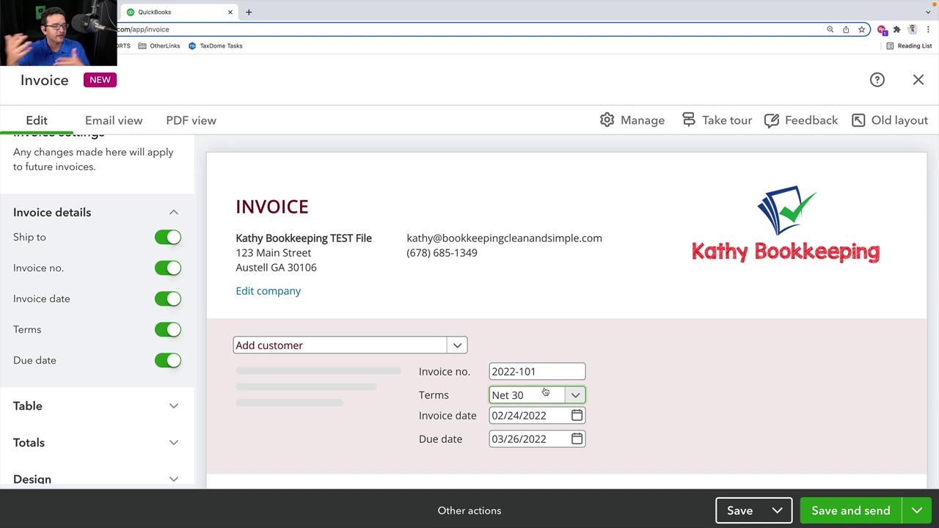
{"action": "left_click", "coordinate": [172, 212]}
In the Table options, turn on SKU and switch the Service date field off
{"action": "left_click", "coordinate": [88, 324]}
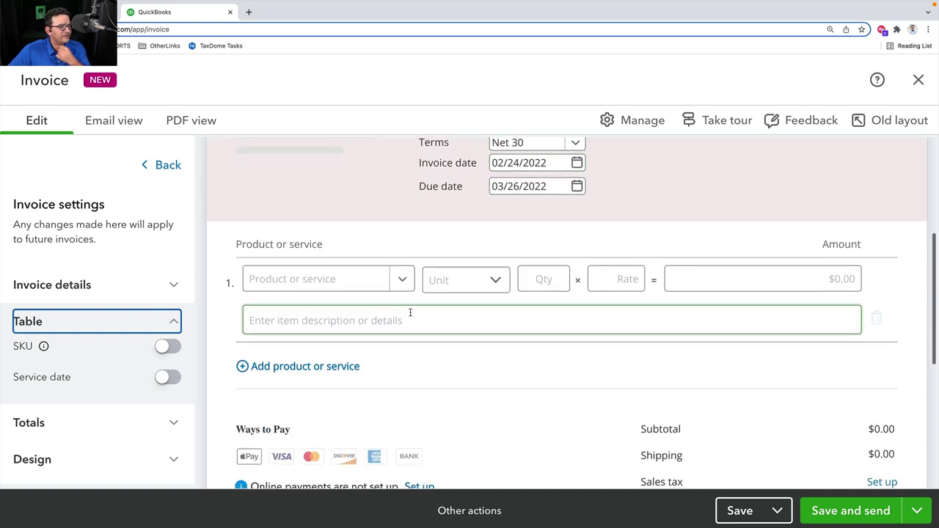
{"action": "left_click", "coordinate": [165, 346]}
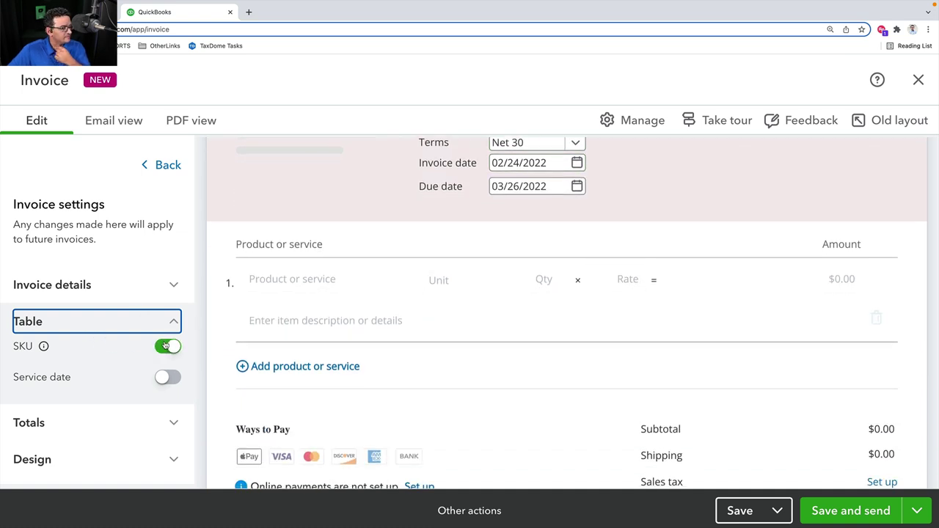
{"action": "left_click", "coordinate": [165, 378]}
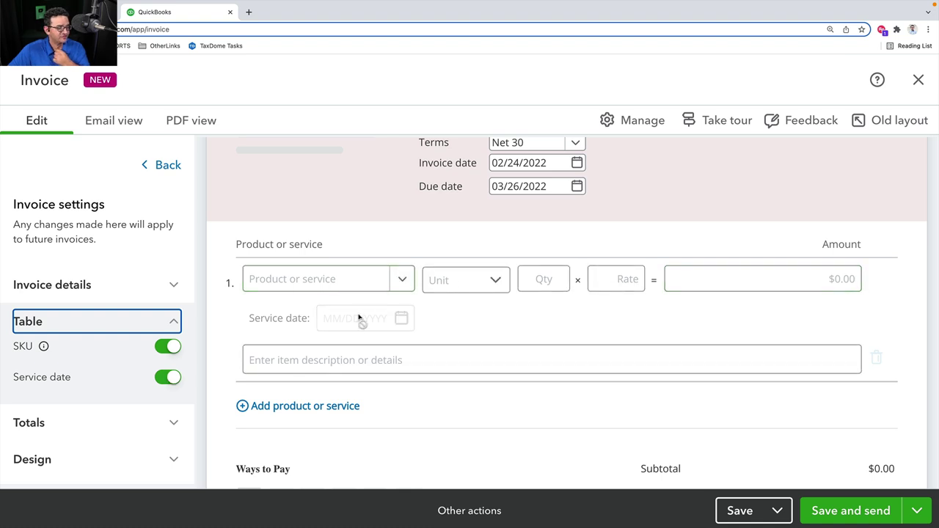
{"action": "left_click", "coordinate": [319, 359]}
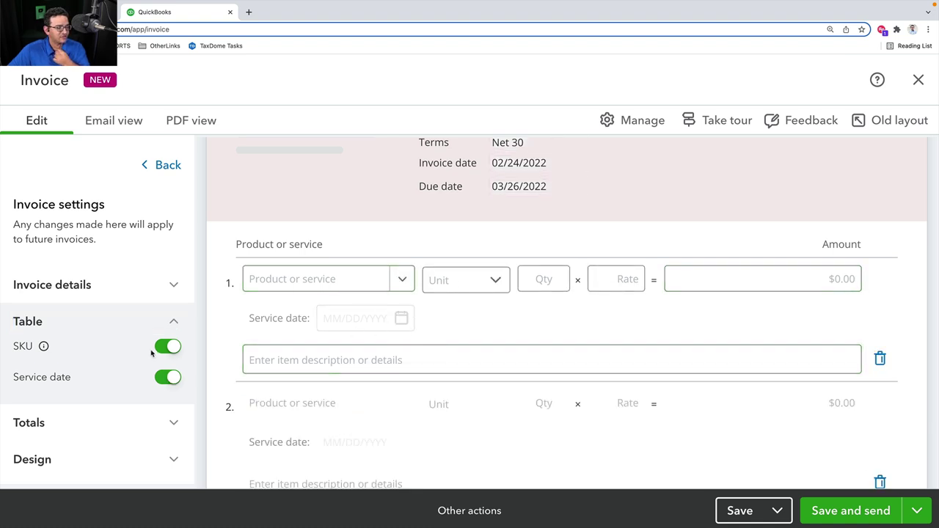
{"action": "left_click", "coordinate": [166, 378]}
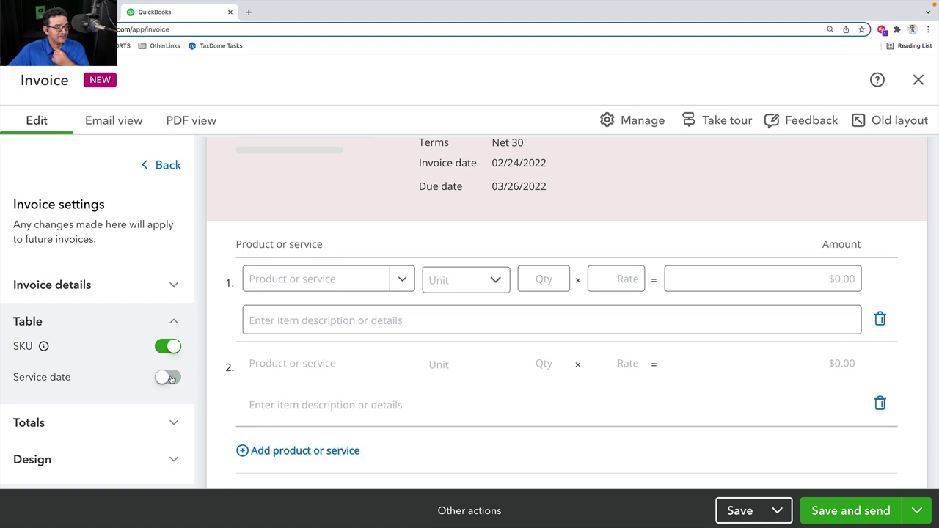
{"action": "left_click", "coordinate": [170, 378]}
{"action": "left_click", "coordinate": [170, 377]}
Leave the SKU column off, then discard the unsaved invoice and return to the dashboard
{"action": "left_click", "coordinate": [176, 347]}
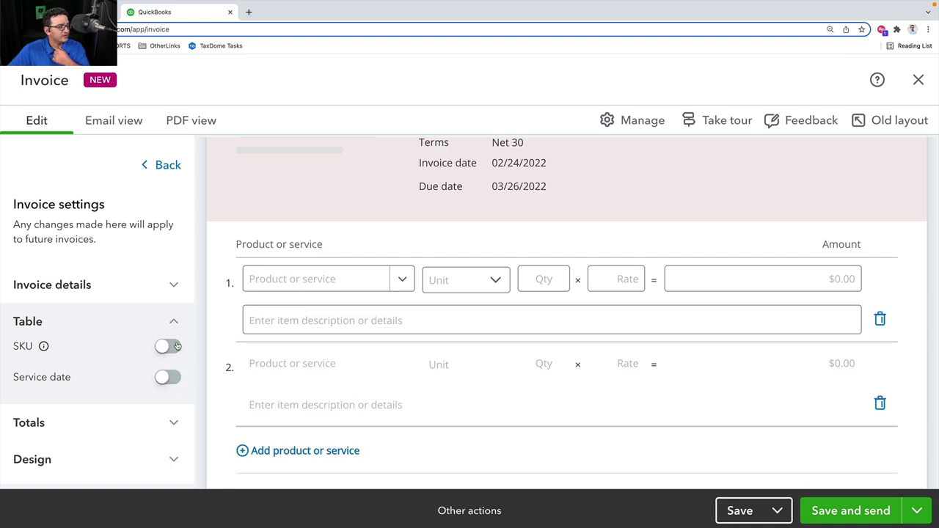
{"action": "left_click", "coordinate": [174, 346]}
{"action": "left_click", "coordinate": [174, 346]}
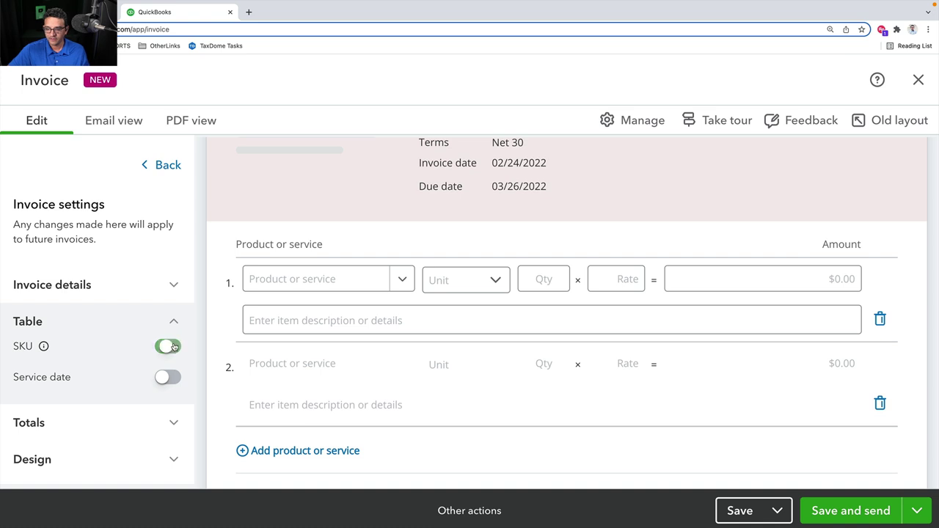
{"action": "left_click", "coordinate": [174, 346]}
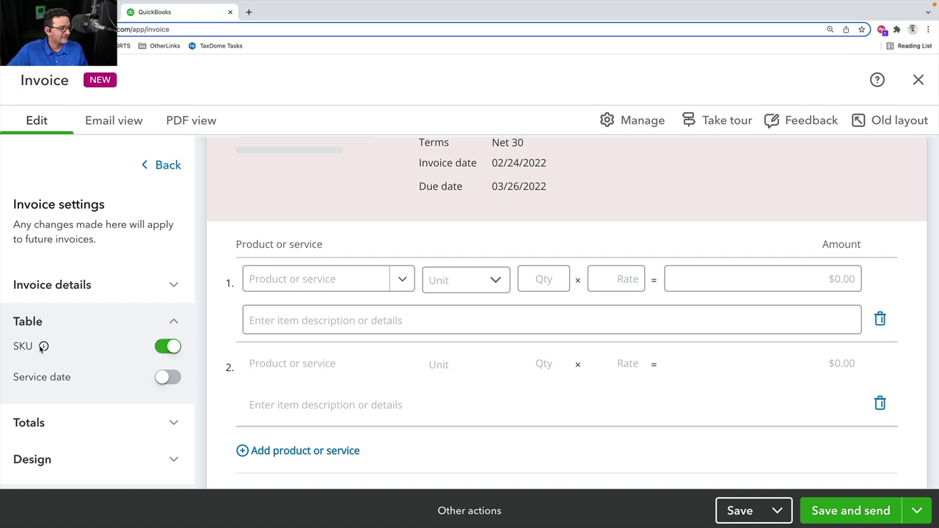
{"action": "left_click", "coordinate": [174, 347]}
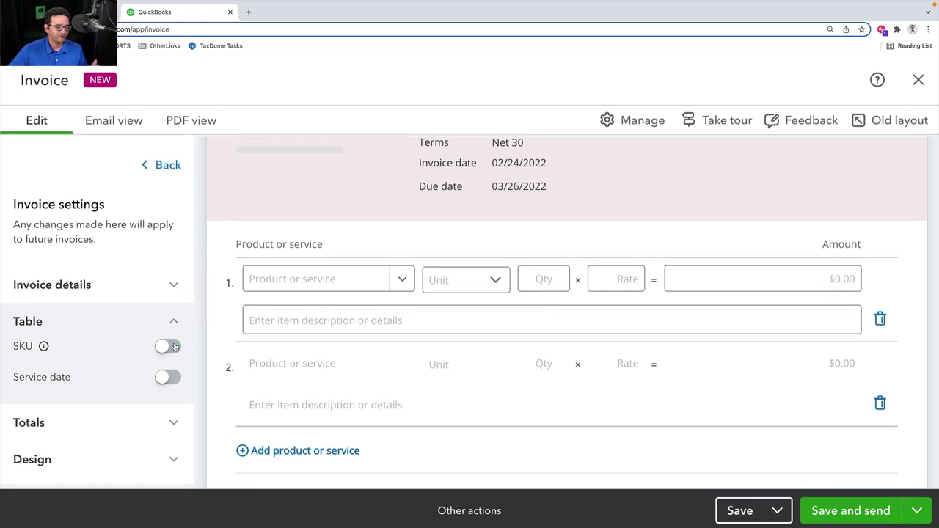
{"action": "left_click", "coordinate": [174, 346]}
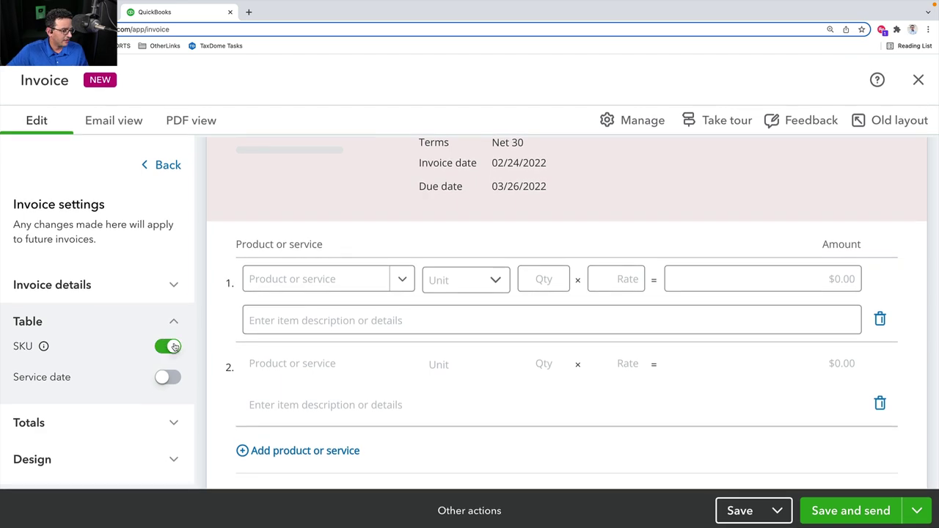
{"action": "left_click", "coordinate": [174, 346]}
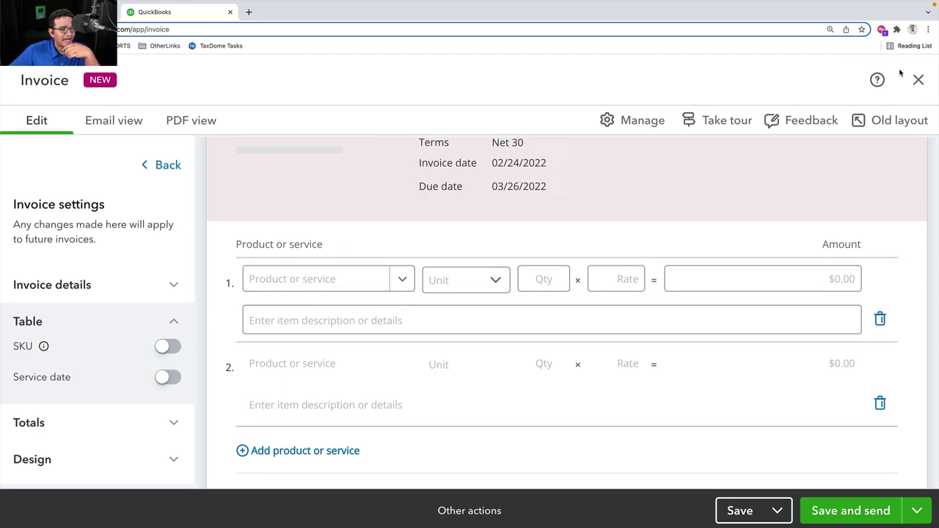
{"action": "left_click", "coordinate": [918, 80]}
{"action": "left_click", "coordinate": [512, 351]}
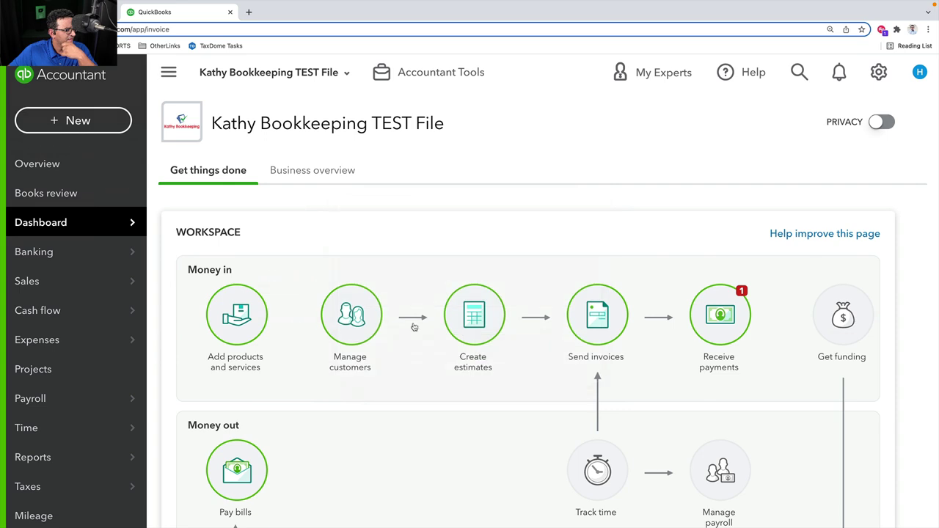
Review the Products and services section of the Sales settings, then close settings
{"action": "left_click", "coordinate": [883, 71]}
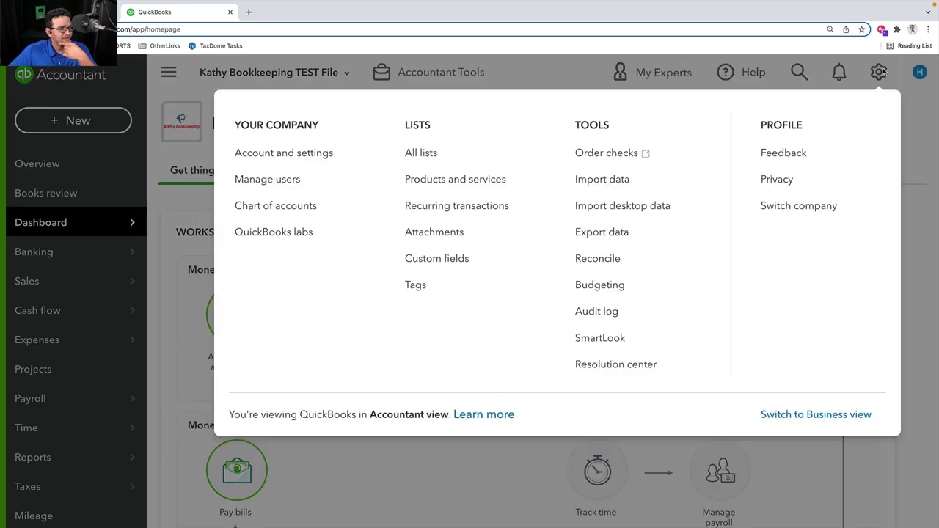
{"action": "left_click", "coordinate": [290, 162]}
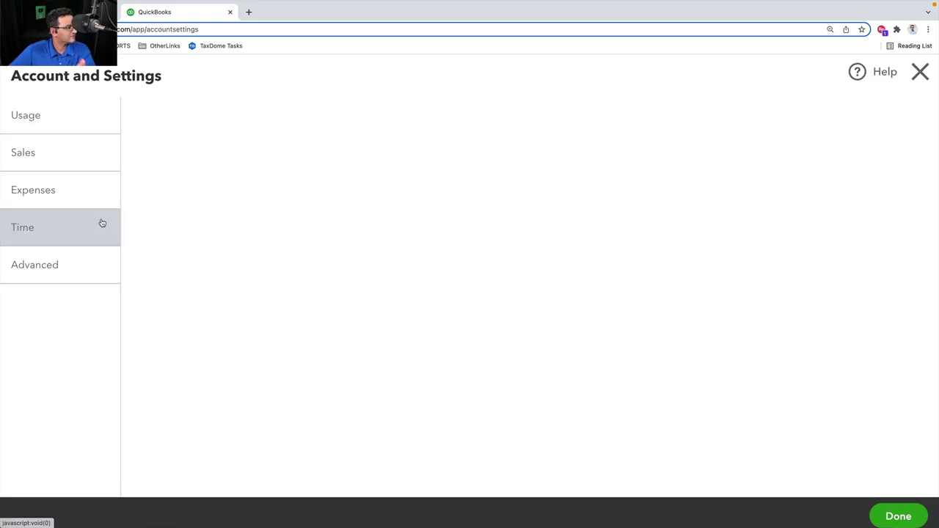
{"action": "left_click", "coordinate": [40, 195]}
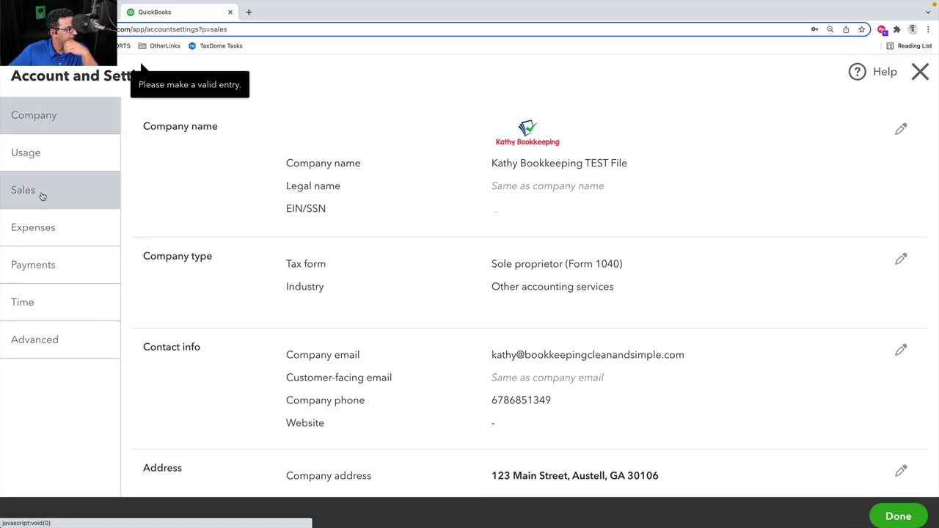
{"action": "scroll", "coordinate": [447, 298], "scroll_direction": "down", "scroll_amount": 2}
{"action": "left_click", "coordinate": [378, 349]}
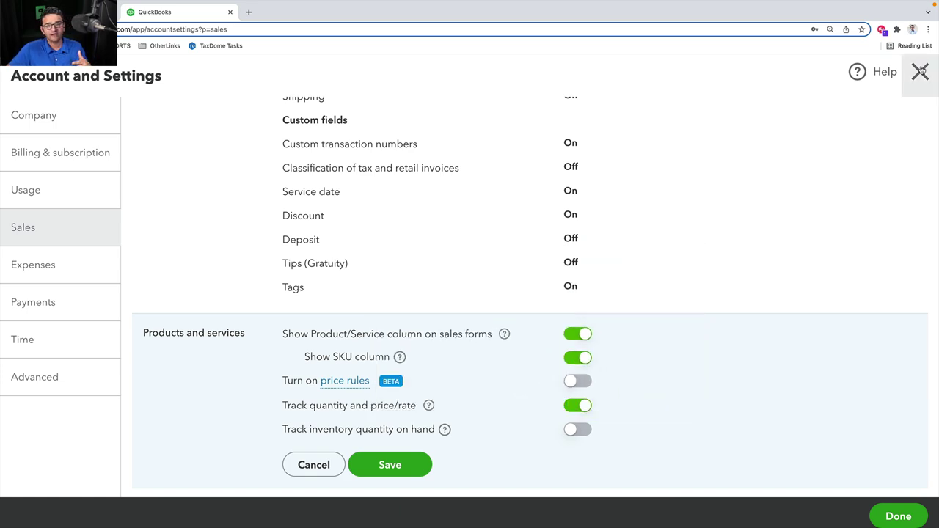
{"action": "left_click", "coordinate": [920, 72]}
Start a new invoice 2022-101 and expand its Invoice details settings
{"action": "left_click", "coordinate": [63, 119]}
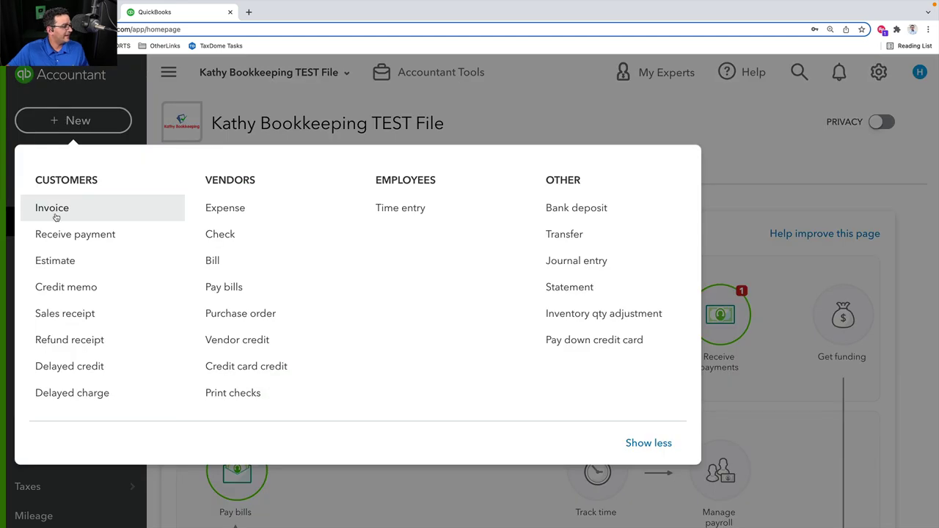
{"action": "left_click", "coordinate": [53, 211]}
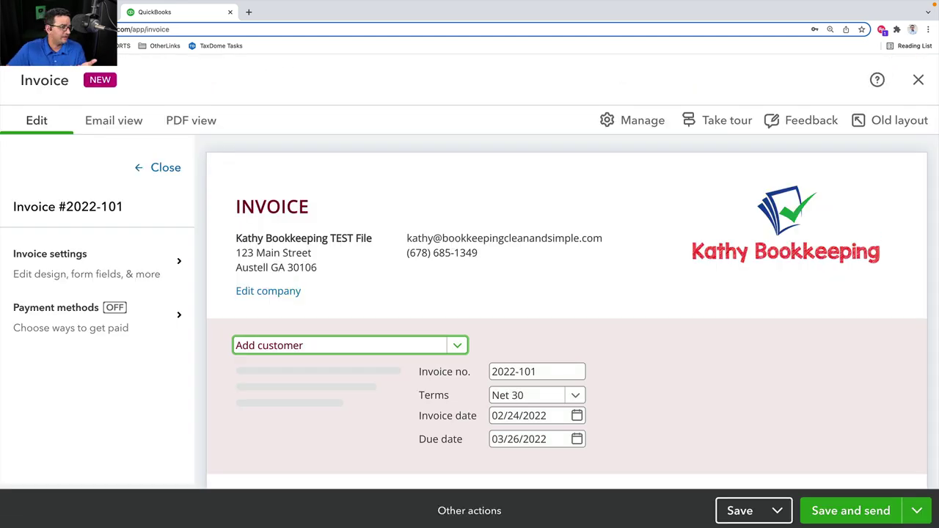
{"action": "left_click", "coordinate": [67, 267]}
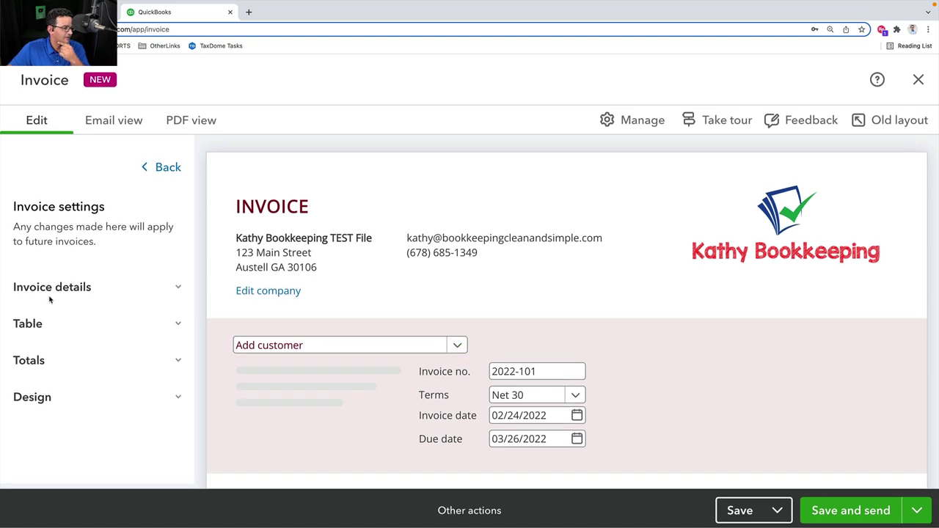
{"action": "left_click", "coordinate": [50, 293]}
{"action": "scroll", "coordinate": [78, 297], "scroll_direction": "down", "scroll_amount": 1}
Pick Atlanta Bookkeeping Services LLC as the customer, filling the bill-to and ship-to addresses
{"action": "left_click", "coordinate": [74, 237]}
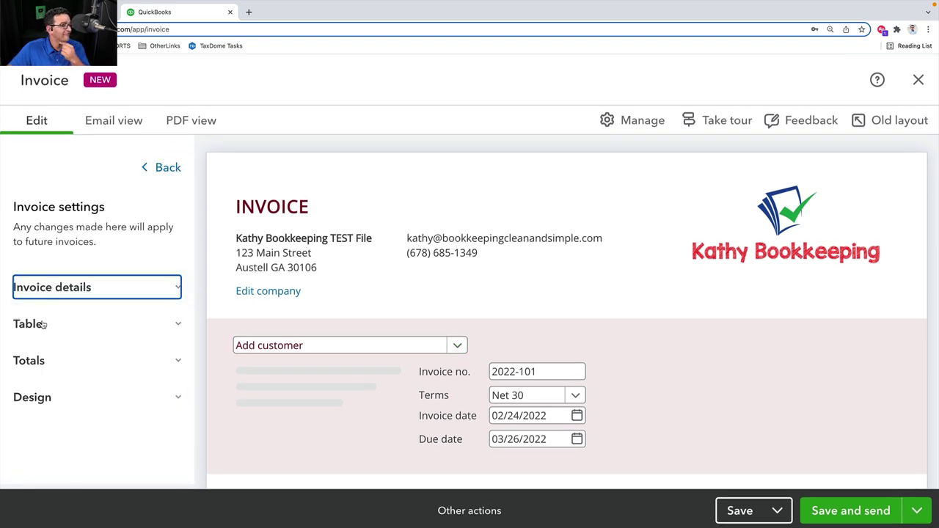
{"action": "left_click", "coordinate": [43, 324]}
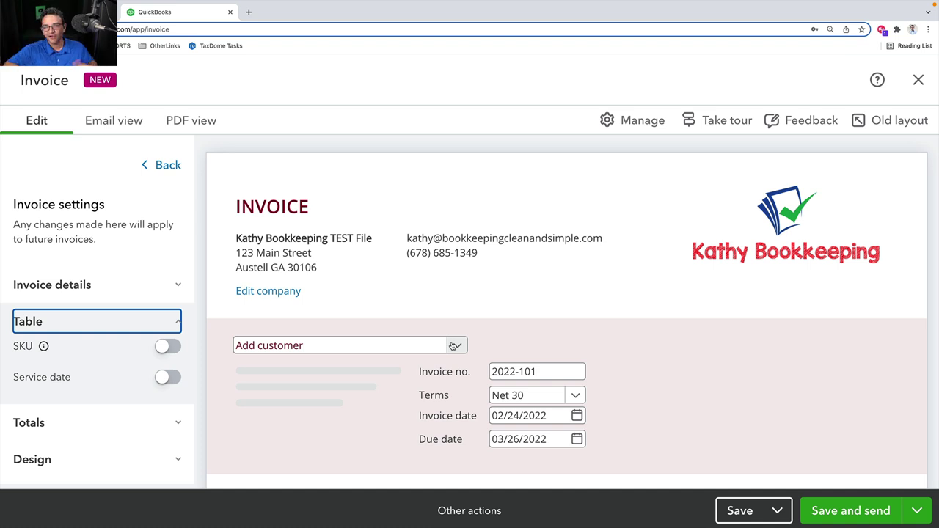
{"action": "left_click", "coordinate": [454, 345]}
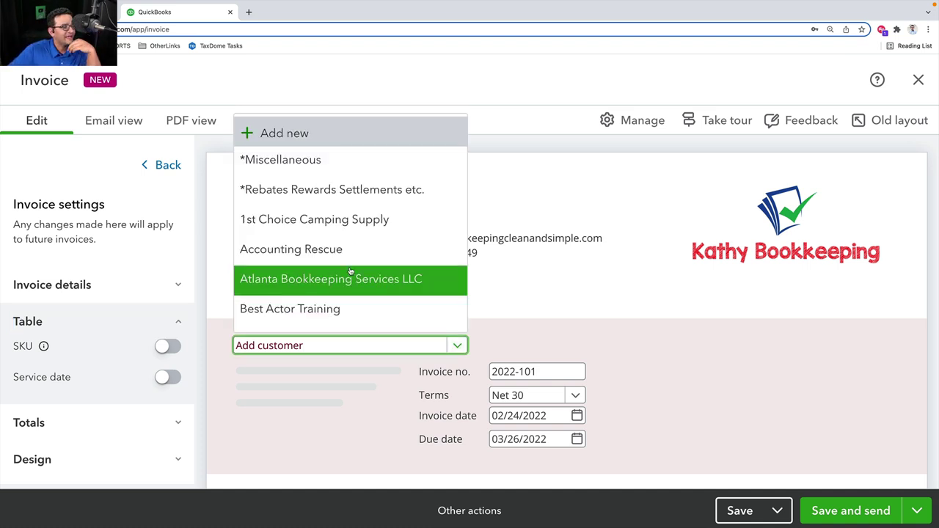
{"action": "left_click", "coordinate": [315, 275]}
{"action": "scroll", "coordinate": [543, 282], "scroll_direction": "down", "scroll_amount": 1}
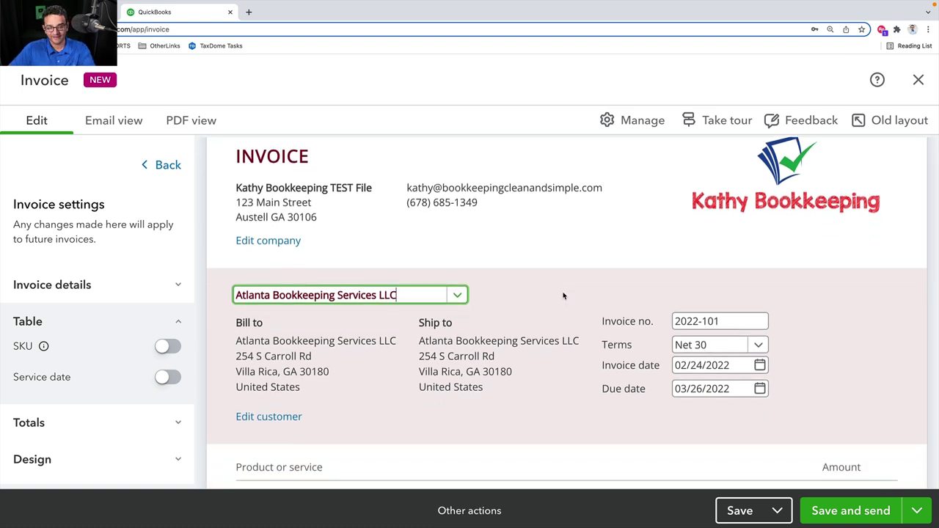
{"action": "scroll", "coordinate": [563, 296], "scroll_direction": "up", "scroll_amount": 1}
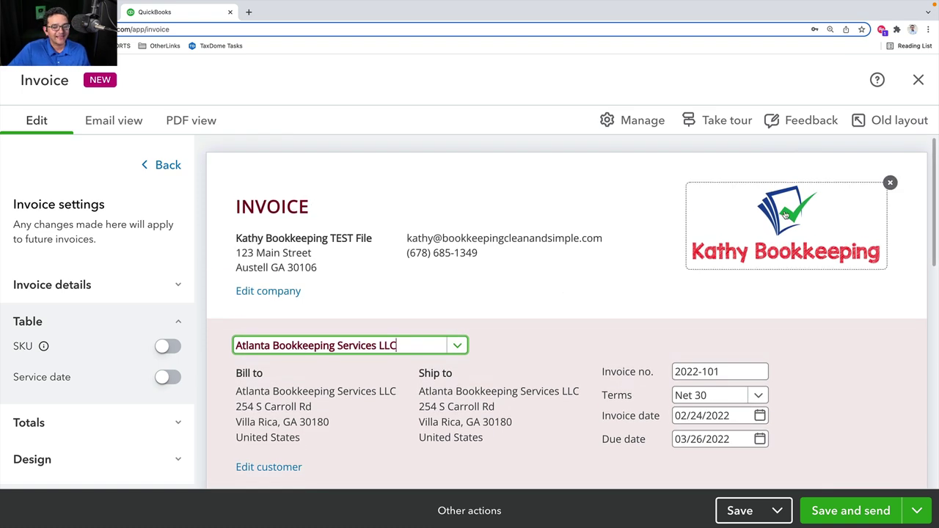
{"action": "left_click", "coordinate": [456, 296]}
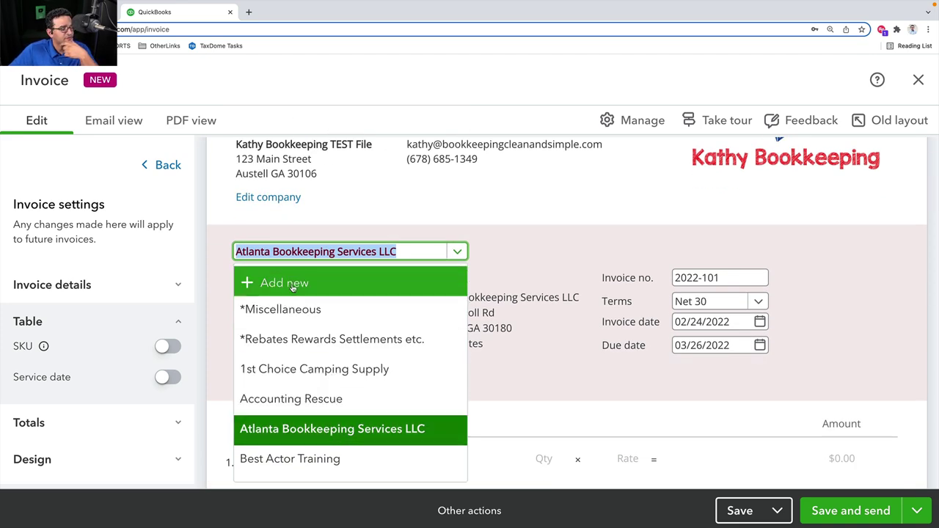
Browse the new-customer form, close it unsaved, then open the Edit company details editor
{"action": "left_click", "coordinate": [285, 282]}
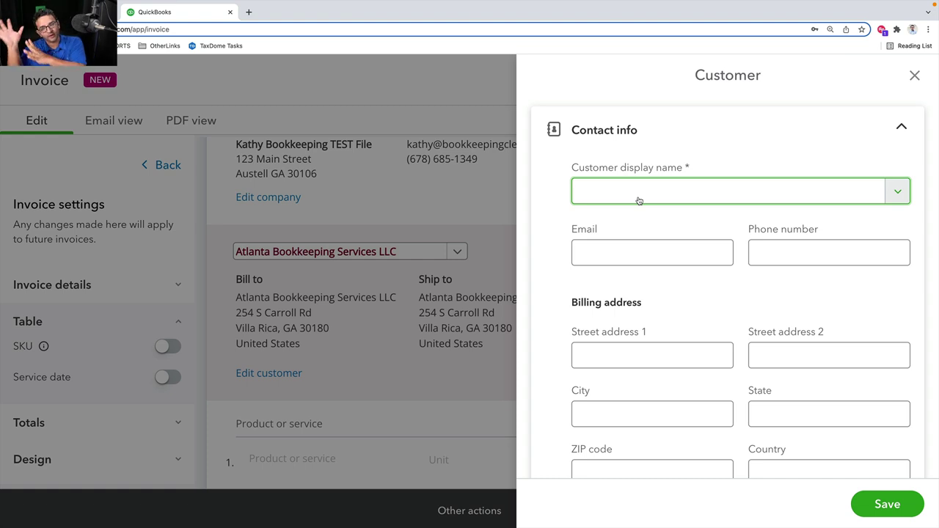
{"action": "scroll", "coordinate": [638, 200], "scroll_direction": "down", "scroll_amount": 10}
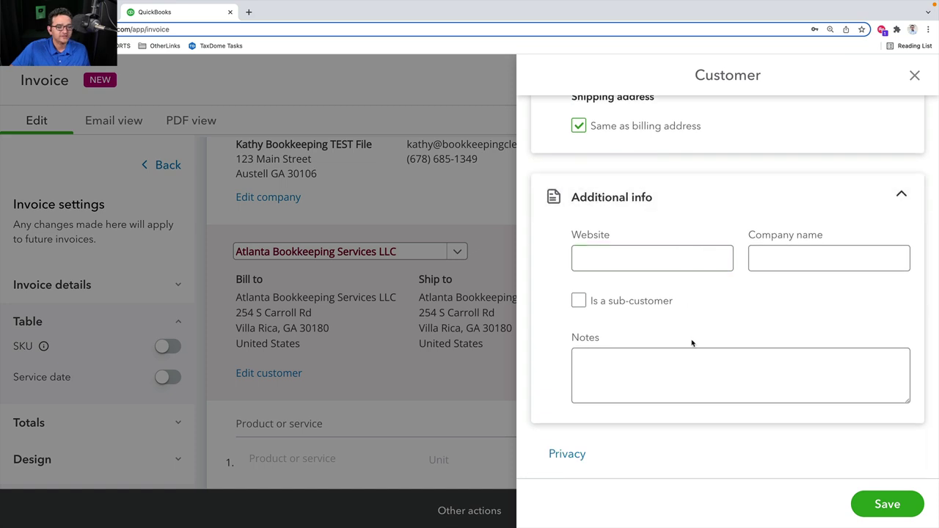
{"action": "scroll", "coordinate": [697, 342], "scroll_direction": "up", "scroll_amount": 10}
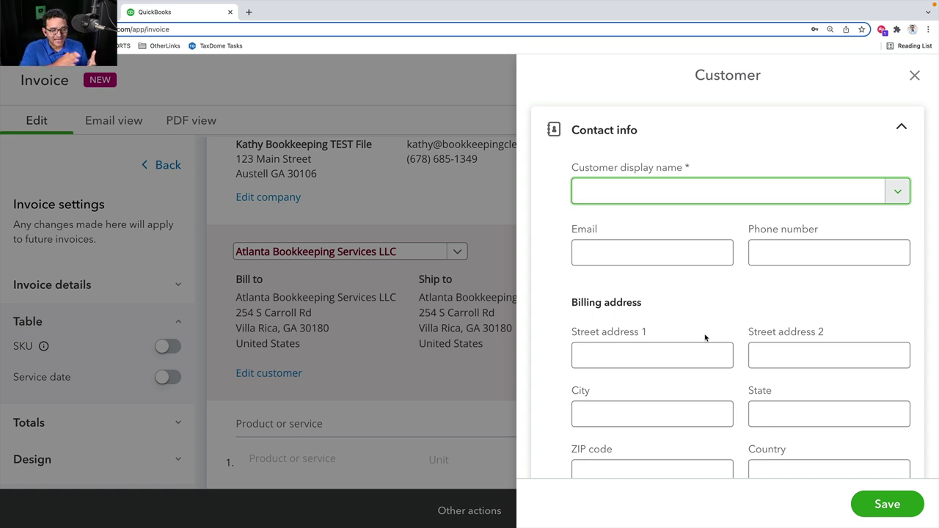
{"action": "scroll", "coordinate": [704, 338], "scroll_direction": "down", "scroll_amount": 5}
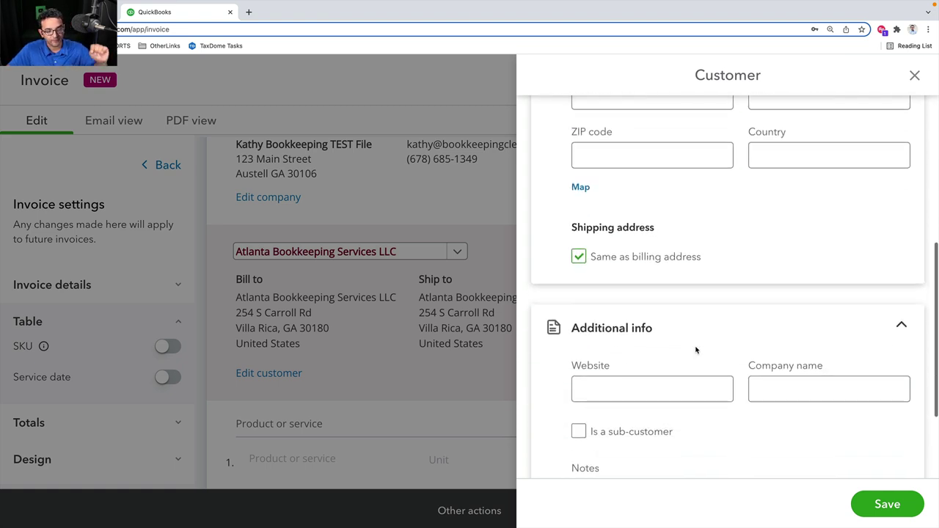
{"action": "scroll", "coordinate": [697, 350], "scroll_direction": "down", "scroll_amount": 3}
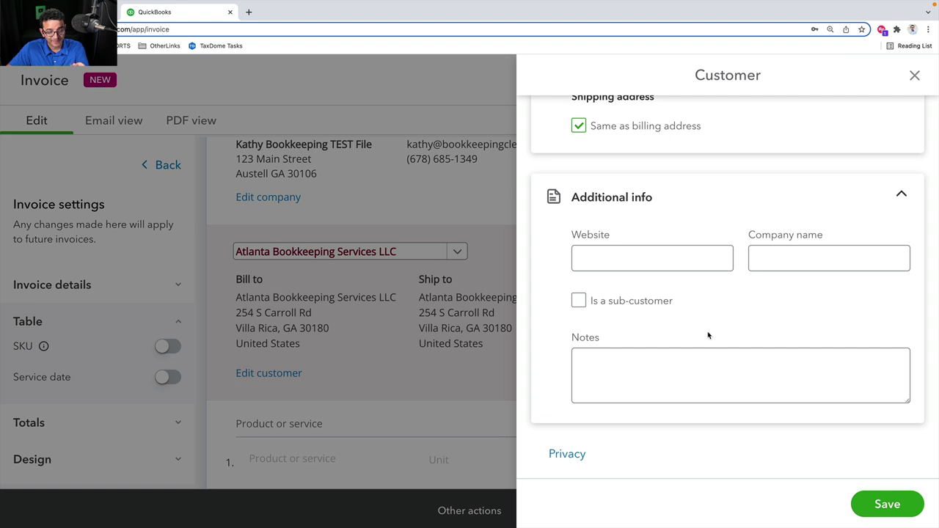
{"action": "scroll", "coordinate": [708, 335], "scroll_direction": "up", "scroll_amount": 5}
{"action": "scroll", "coordinate": [708, 335], "scroll_direction": "up", "scroll_amount": 3}
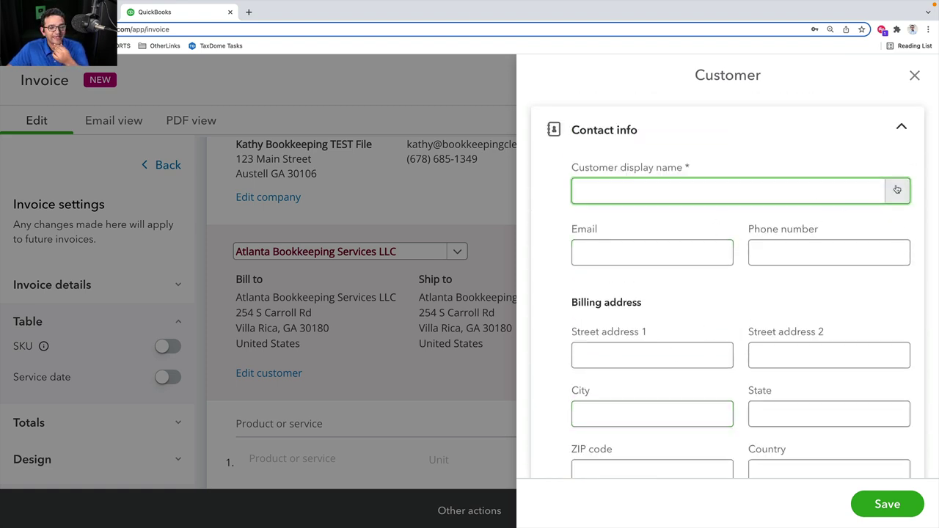
{"action": "scroll", "coordinate": [716, 259], "scroll_direction": "down", "scroll_amount": 8}
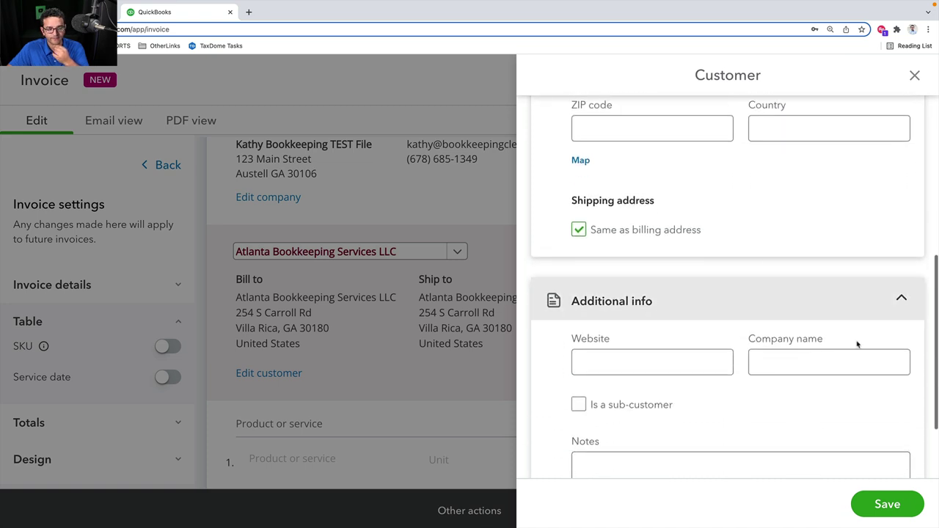
{"action": "scroll", "coordinate": [800, 352], "scroll_direction": "down", "scroll_amount": 1}
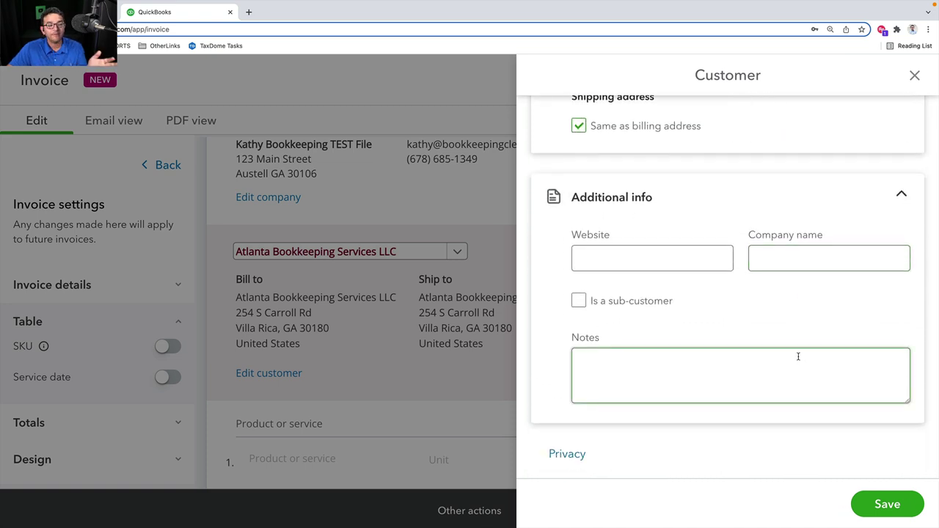
{"action": "scroll", "coordinate": [798, 357], "scroll_direction": "up", "scroll_amount": 10}
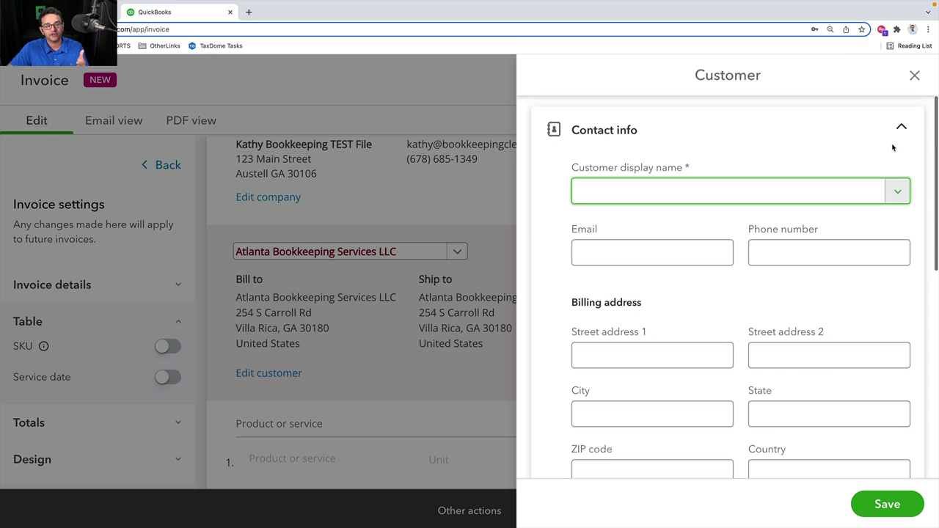
{"action": "left_click", "coordinate": [912, 75]}
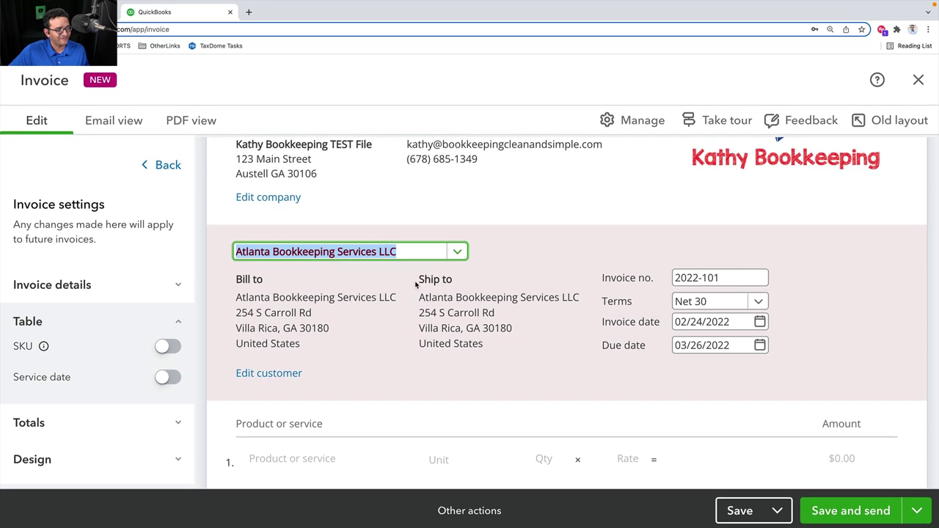
{"action": "left_click", "coordinate": [258, 199]}
Look over the My company phone and address details and close the editor unchanged
{"action": "left_click", "coordinate": [632, 283]}
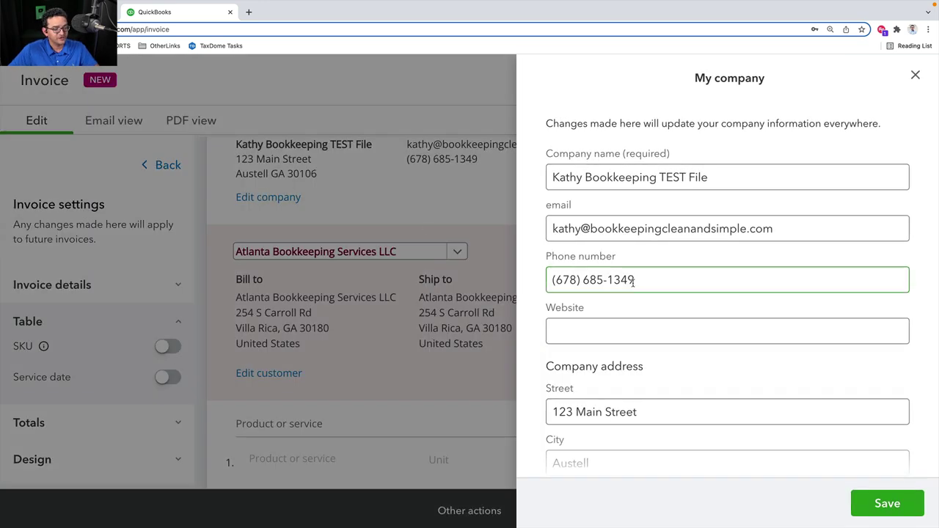
{"action": "scroll", "coordinate": [632, 283], "scroll_direction": "down", "scroll_amount": 2}
{"action": "scroll", "coordinate": [632, 283], "scroll_direction": "up", "scroll_amount": 2}
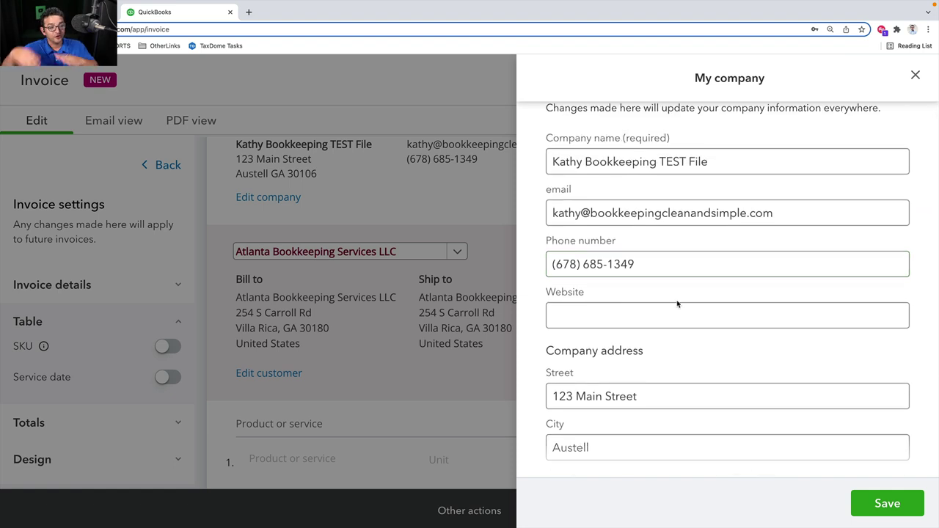
{"action": "scroll", "coordinate": [677, 304], "scroll_direction": "down", "scroll_amount": 4}
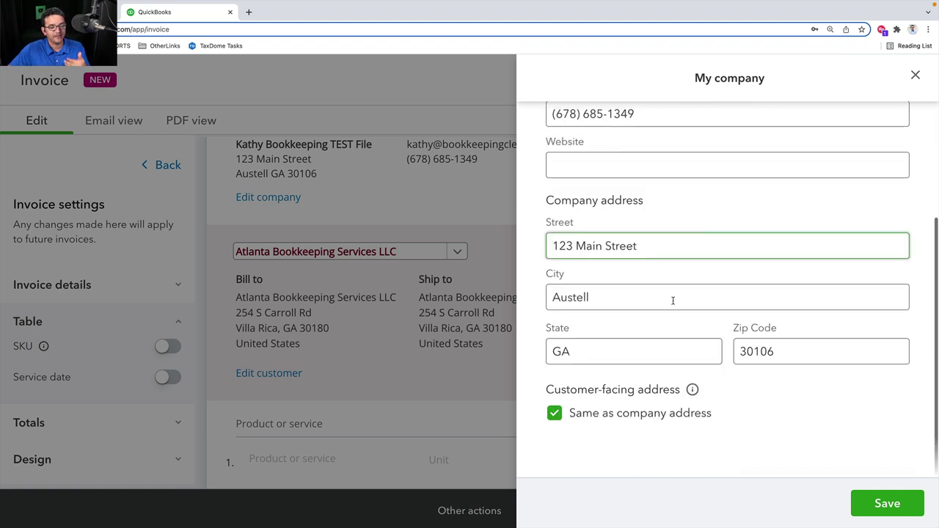
{"action": "left_click", "coordinate": [915, 75]}
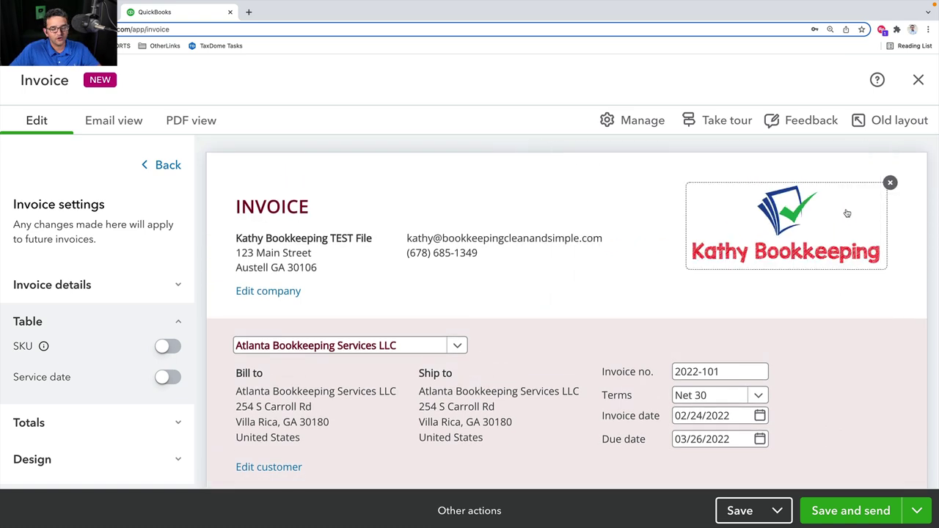
Upload logo.png as the invoice logo
{"action": "left_click", "coordinate": [817, 213]}
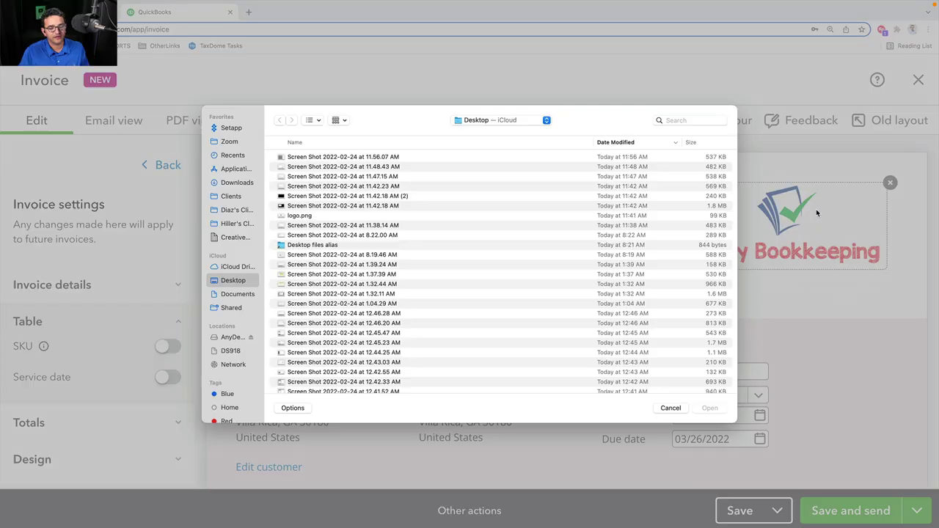
{"action": "double_click", "coordinate": [287, 217]}
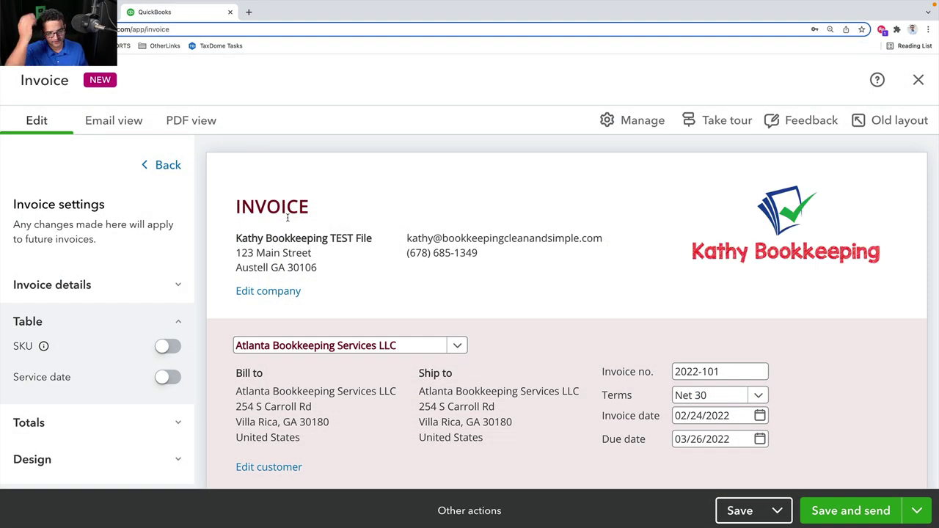
{"action": "scroll", "coordinate": [740, 262], "scroll_direction": "down", "scroll_amount": 2}
{"action": "scroll", "coordinate": [837, 234], "scroll_direction": "up", "scroll_amount": 2}
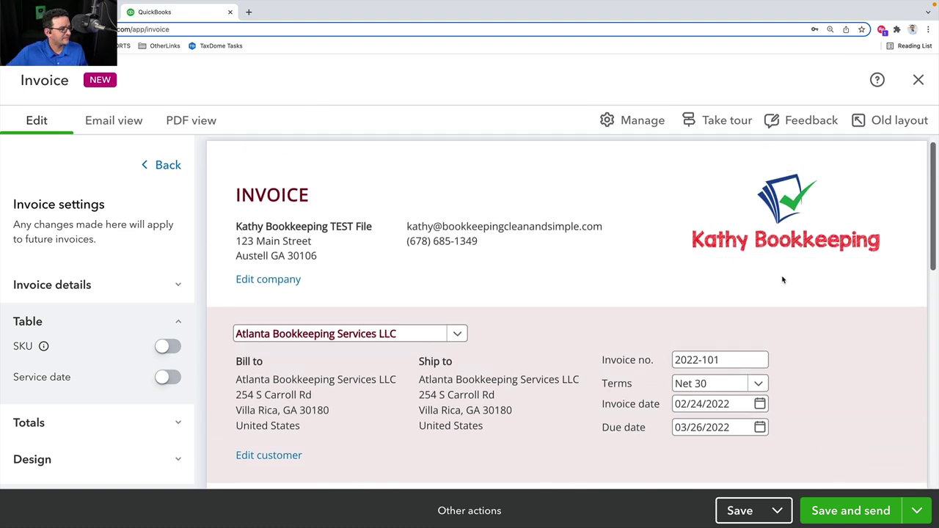
Change the invoice number to 2022-109
{"action": "scroll", "coordinate": [782, 277], "scroll_direction": "down", "scroll_amount": 3}
{"action": "left_click", "coordinate": [760, 248]}
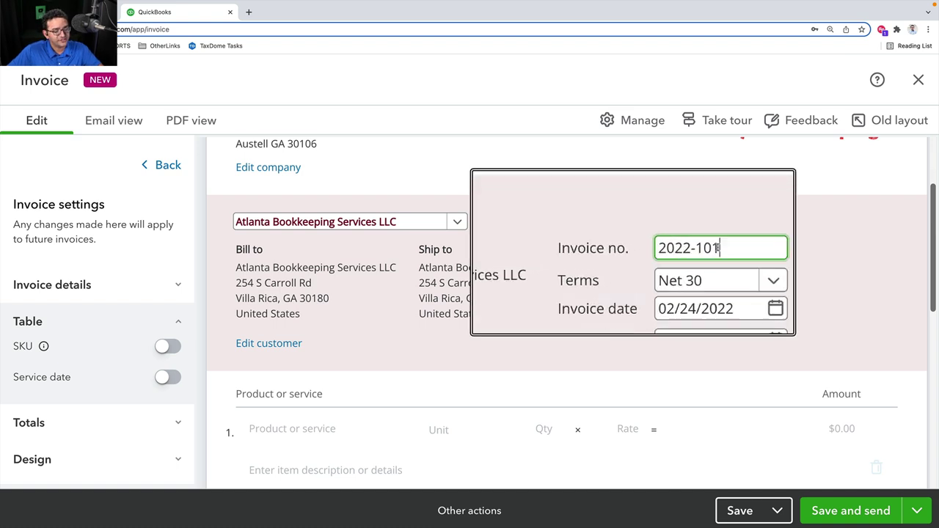
{"action": "type", "text": "9"}
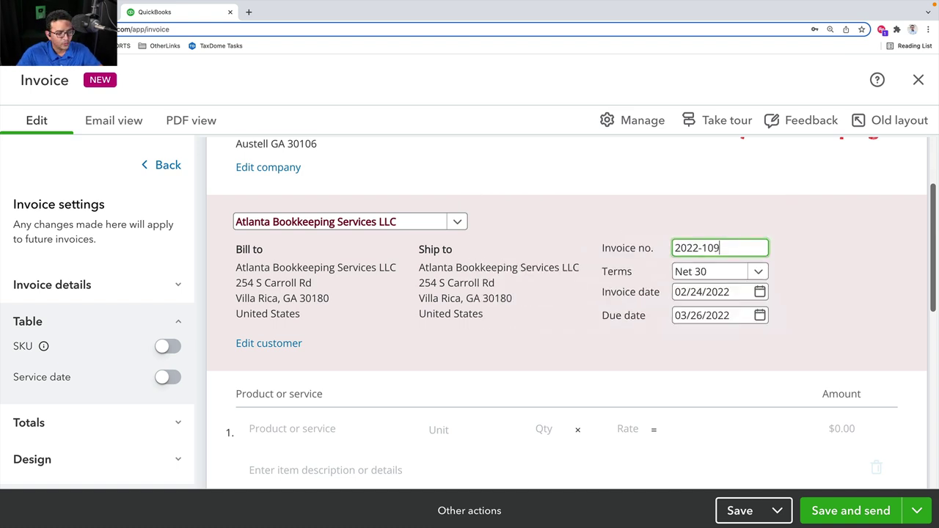
{"action": "key", "text": "Tab"}
Keep Net 30 terms, invoice date 02/24/2022 and due date 03/26/2022
{"action": "left_click", "coordinate": [760, 271]}
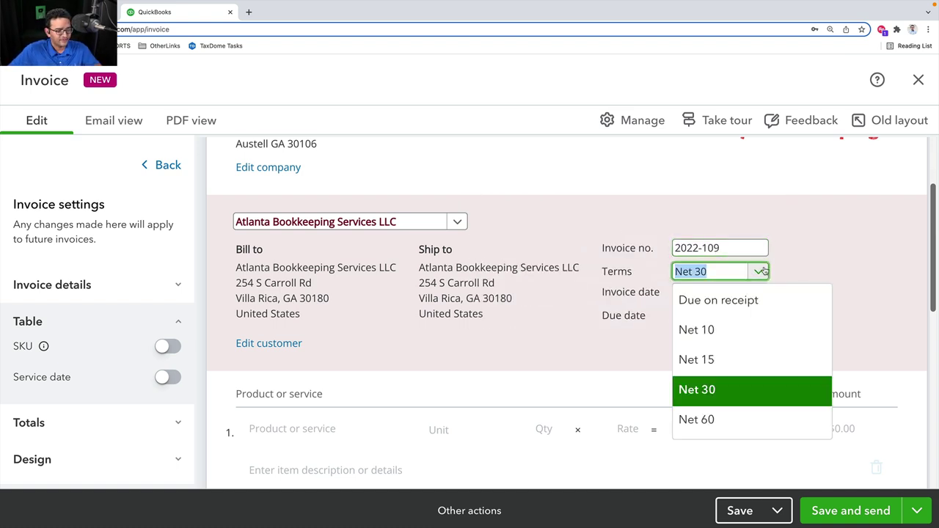
{"action": "left_click", "coordinate": [729, 389]}
{"action": "left_click", "coordinate": [760, 292]}
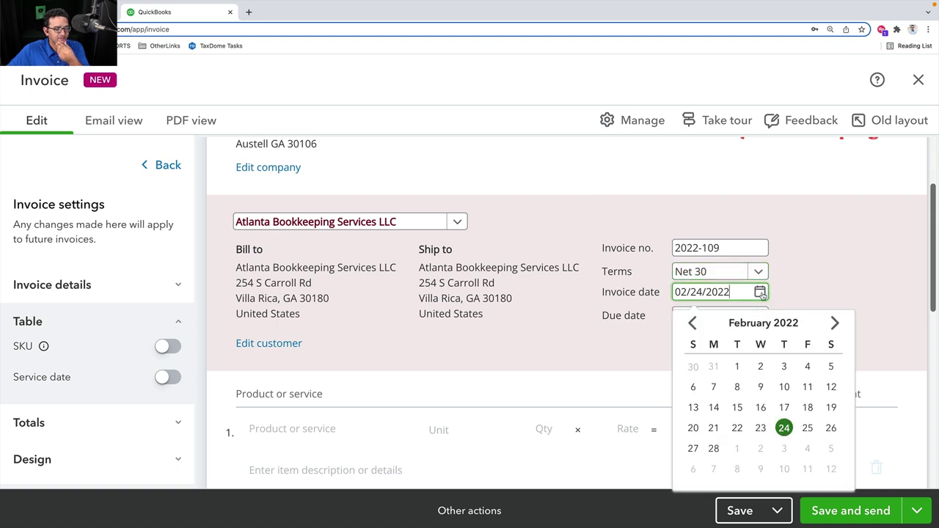
{"action": "left_click", "coordinate": [783, 428]}
{"action": "left_click", "coordinate": [760, 316]}
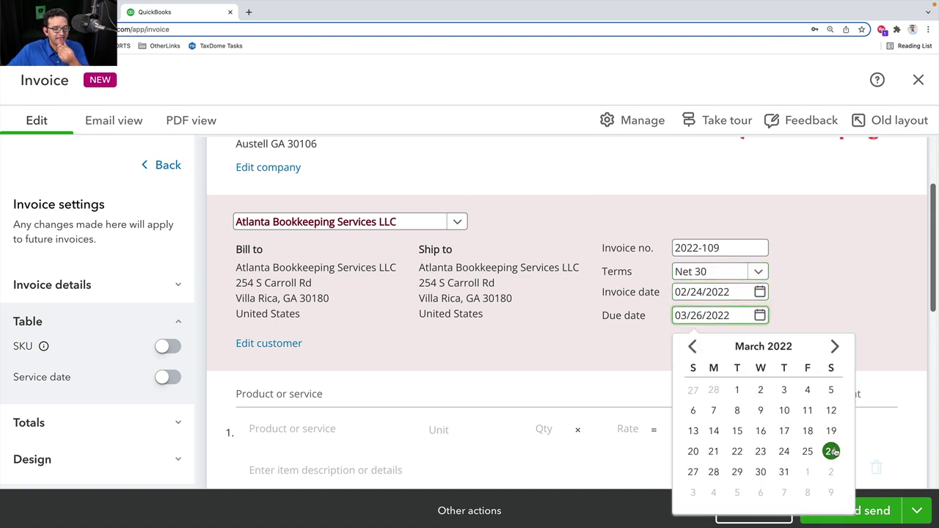
{"action": "left_click", "coordinate": [832, 291]}
{"action": "scroll", "coordinate": [832, 291], "scroll_direction": "down", "scroll_amount": 1}
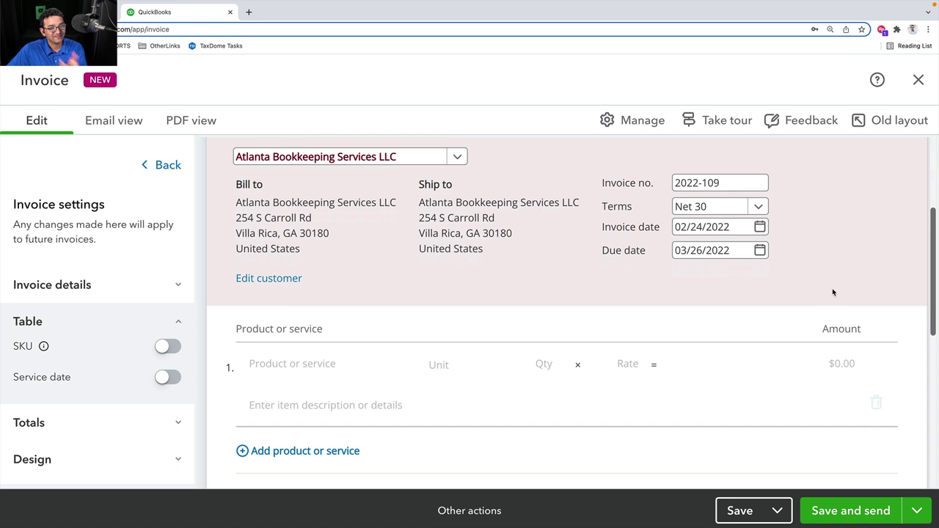
{"action": "scroll", "coordinate": [833, 292], "scroll_direction": "down", "scroll_amount": 1}
{"action": "scroll", "coordinate": [825, 290], "scroll_direction": "down", "scroll_amount": 1}
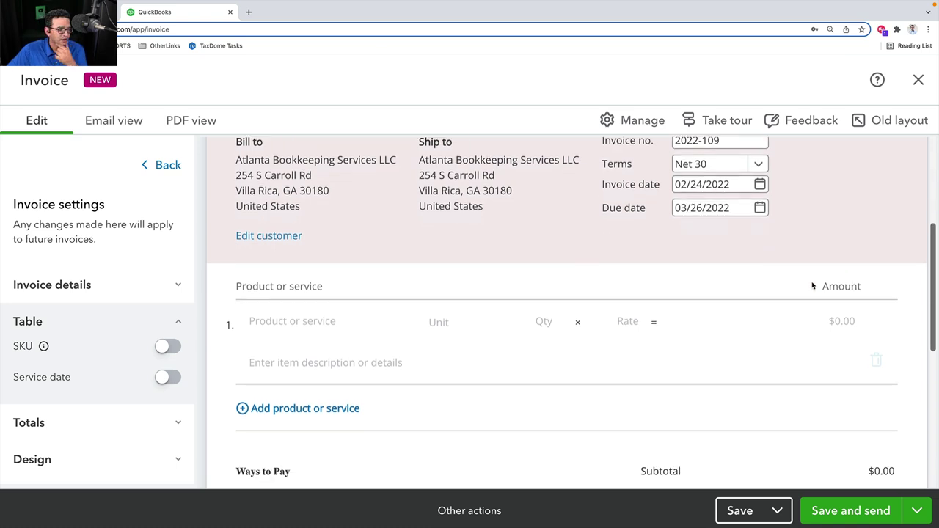
{"action": "scroll", "coordinate": [795, 269], "scroll_direction": "up", "scroll_amount": 1}
{"action": "left_click", "coordinate": [352, 370]}
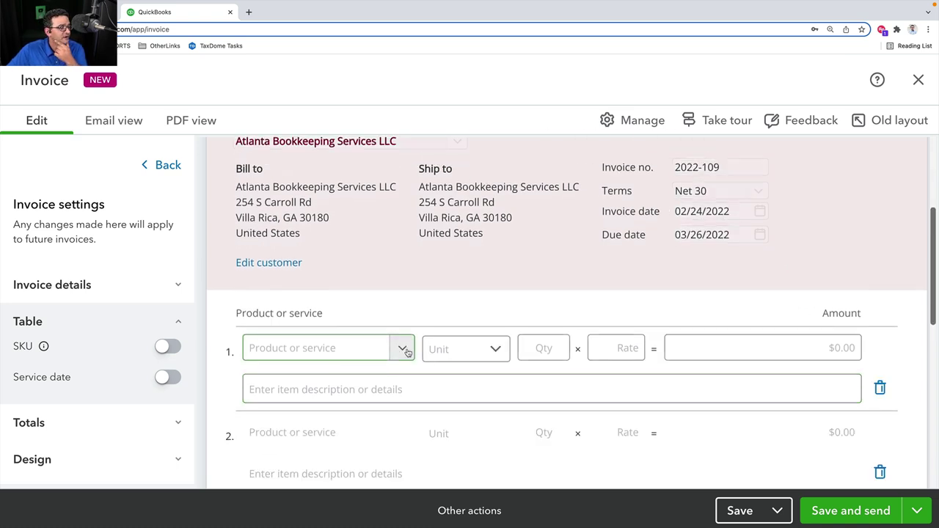
{"action": "left_click", "coordinate": [402, 349]}
{"action": "scroll", "coordinate": [374, 277], "scroll_direction": "down", "scroll_amount": 1}
{"action": "scroll", "coordinate": [369, 239], "scroll_direction": "down", "scroll_amount": 4}
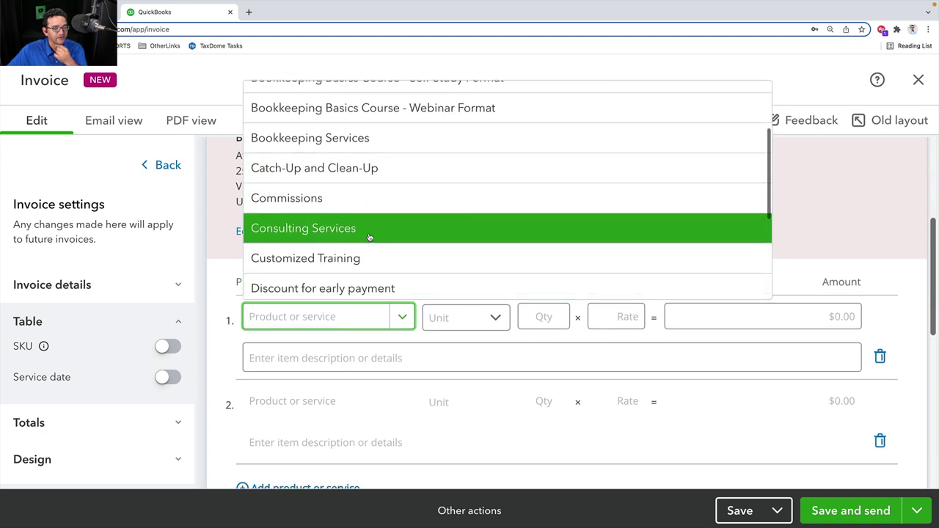
{"action": "scroll", "coordinate": [369, 237], "scroll_direction": "up", "scroll_amount": 4}
{"action": "left_click", "coordinate": [273, 100]}
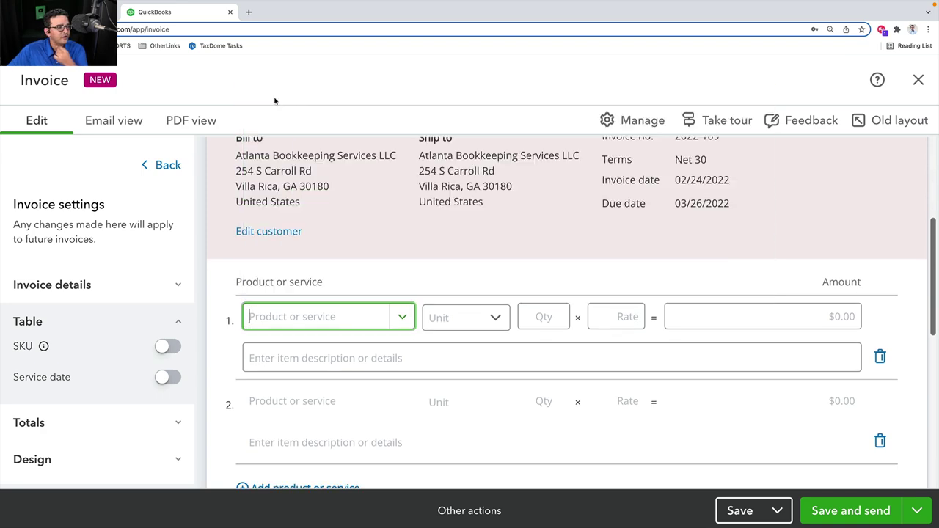
{"action": "scroll", "coordinate": [770, 218], "scroll_direction": "down", "scroll_amount": 4}
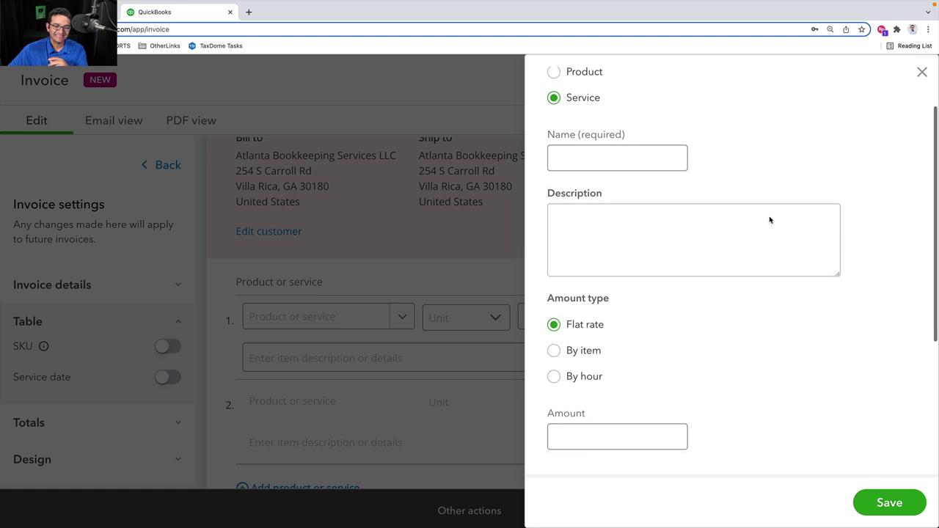
{"action": "scroll", "coordinate": [803, 226], "scroll_direction": "up", "scroll_amount": 4}
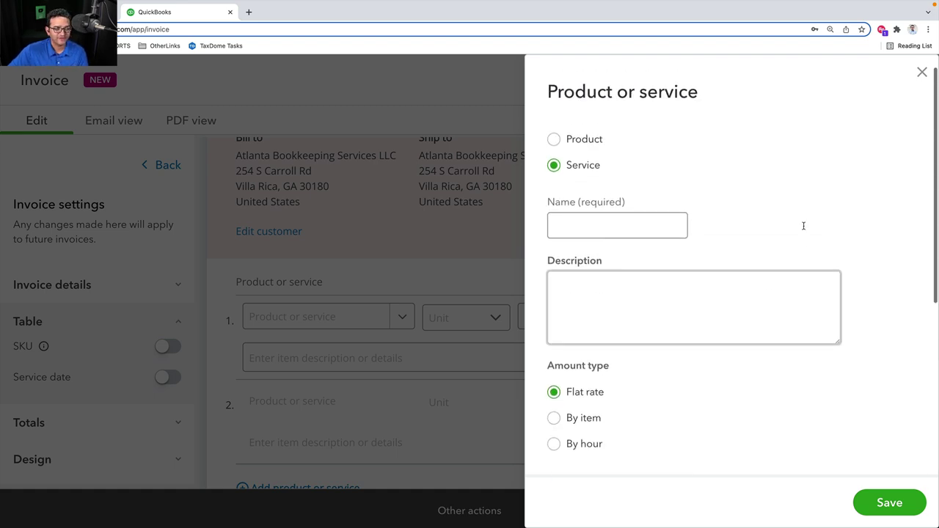
{"action": "scroll", "coordinate": [803, 230], "scroll_direction": "down", "scroll_amount": 5}
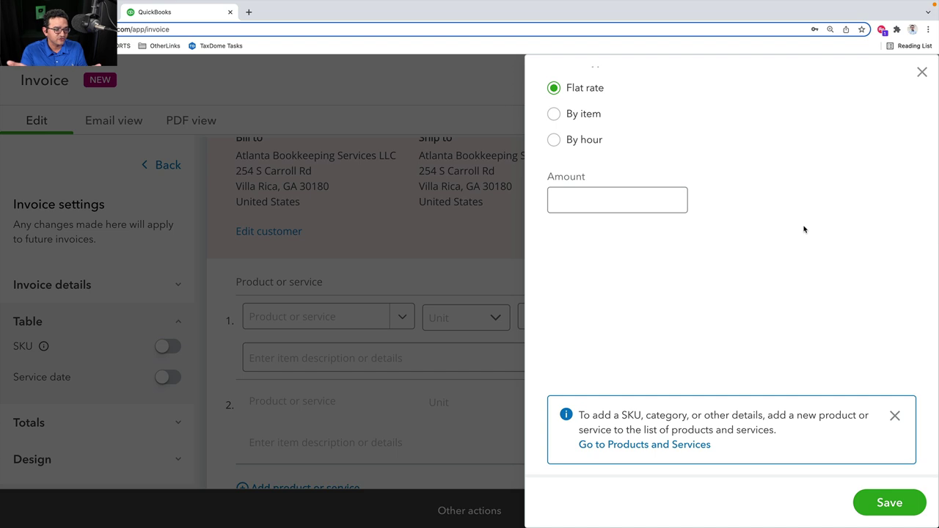
{"action": "scroll", "coordinate": [803, 229], "scroll_direction": "up", "scroll_amount": 5}
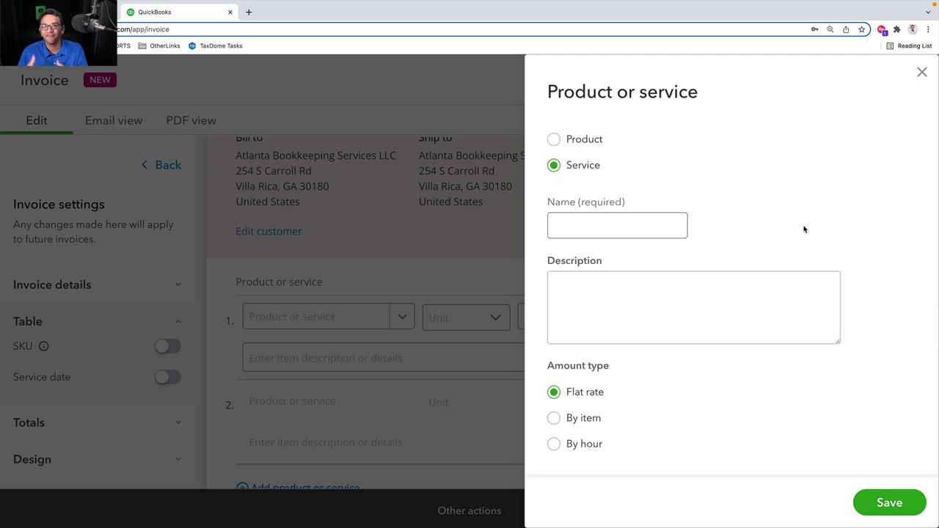
{"action": "left_click", "coordinate": [554, 139]}
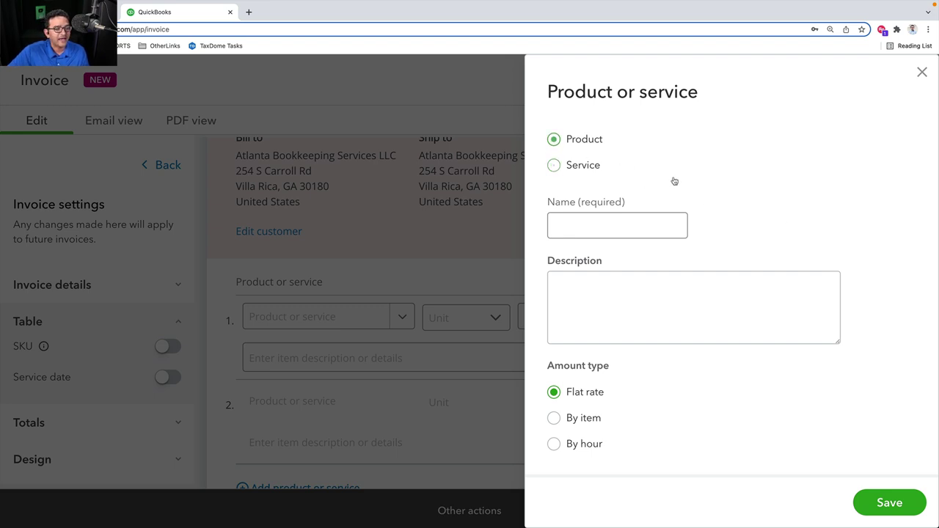
{"action": "scroll", "coordinate": [744, 227], "scroll_direction": "down", "scroll_amount": 2}
{"action": "scroll", "coordinate": [744, 227], "scroll_direction": "down", "scroll_amount": 4}
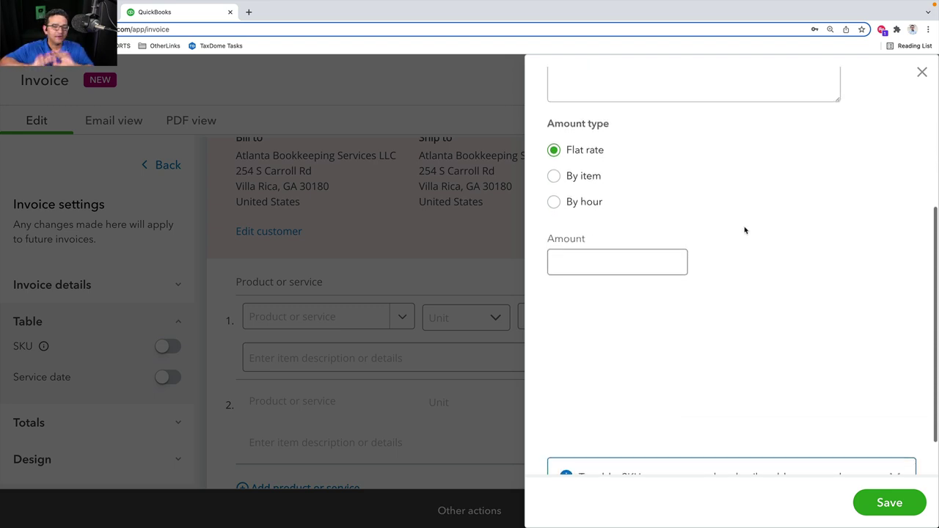
{"action": "scroll", "coordinate": [744, 231], "scroll_direction": "down", "scroll_amount": 2}
{"action": "scroll", "coordinate": [744, 231], "scroll_direction": "up", "scroll_amount": 7}
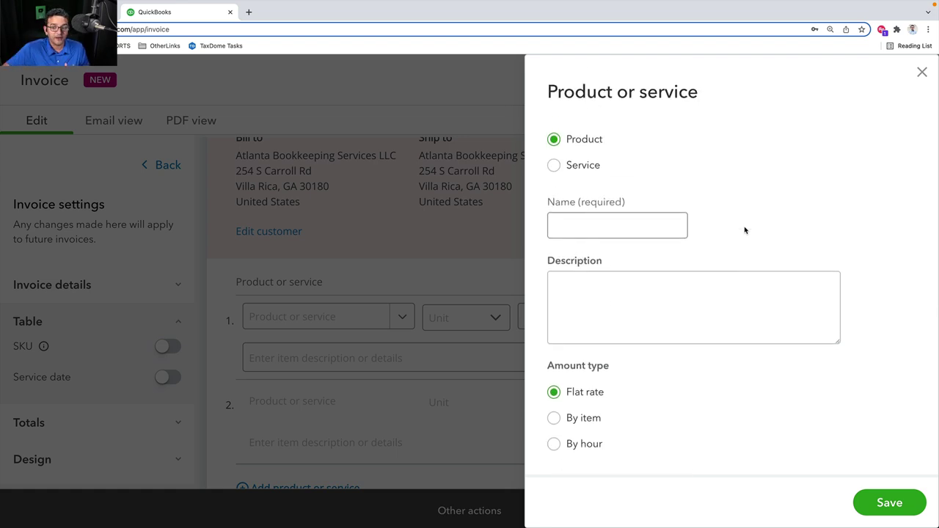
{"action": "scroll", "coordinate": [744, 230], "scroll_direction": "down", "scroll_amount": 7}
{"action": "scroll", "coordinate": [882, 210], "scroll_direction": "up", "scroll_amount": 7}
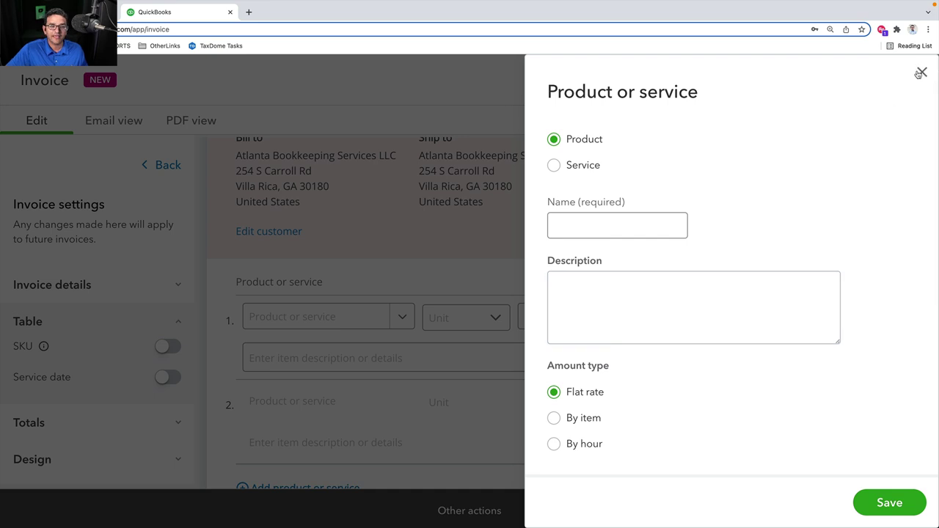
{"action": "left_click", "coordinate": [920, 72]}
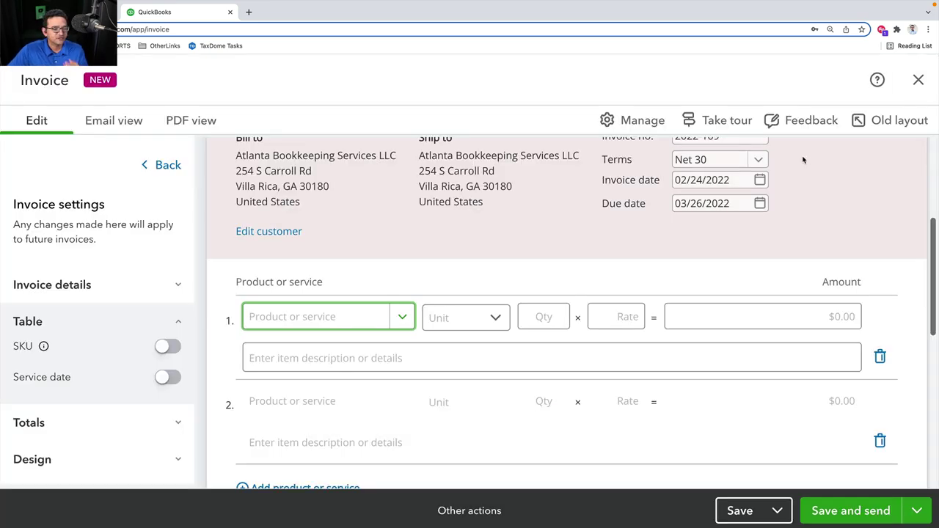
Put Bookkeeping Services on invoice line 1 at quantity 9 and a rate of $800.00
{"action": "left_click", "coordinate": [402, 316]}
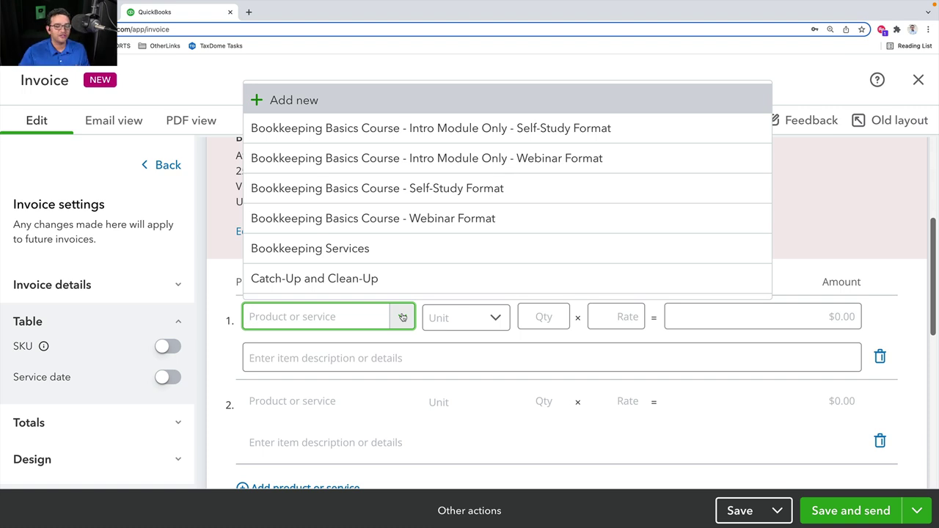
{"action": "scroll", "coordinate": [274, 192], "scroll_direction": "down", "scroll_amount": 2}
{"action": "left_click", "coordinate": [279, 195]}
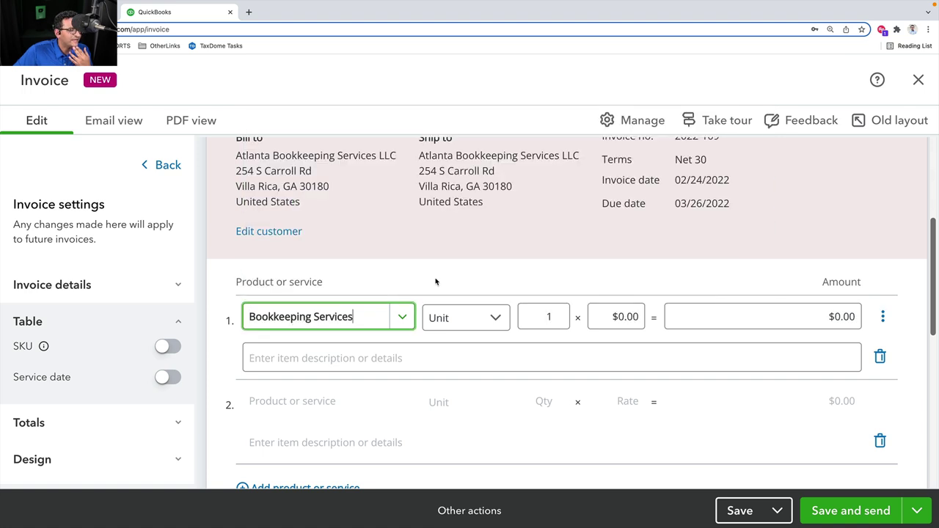
{"action": "left_click", "coordinate": [547, 317]}
{"action": "type", "text": "9"}
{"action": "key", "text": "Tab"}
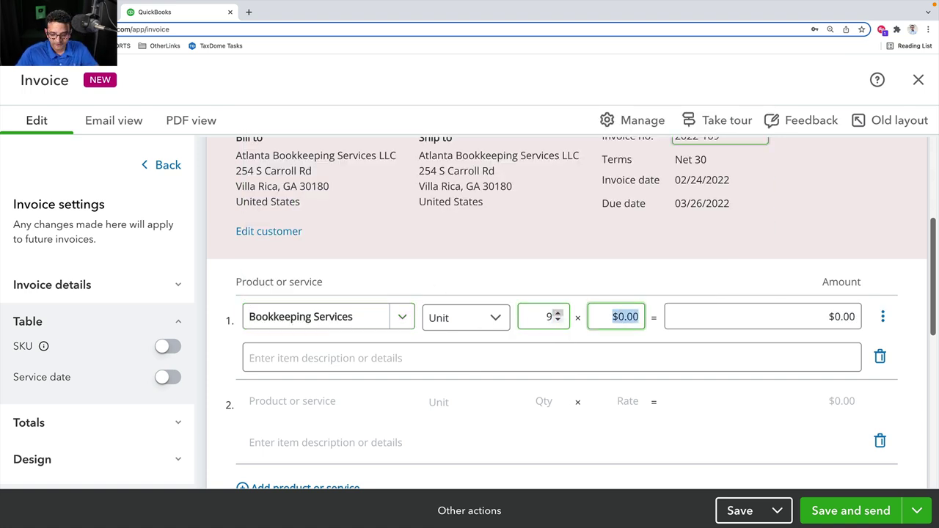
{"action": "type", "text": "800"}
{"action": "key", "text": "Tab"}
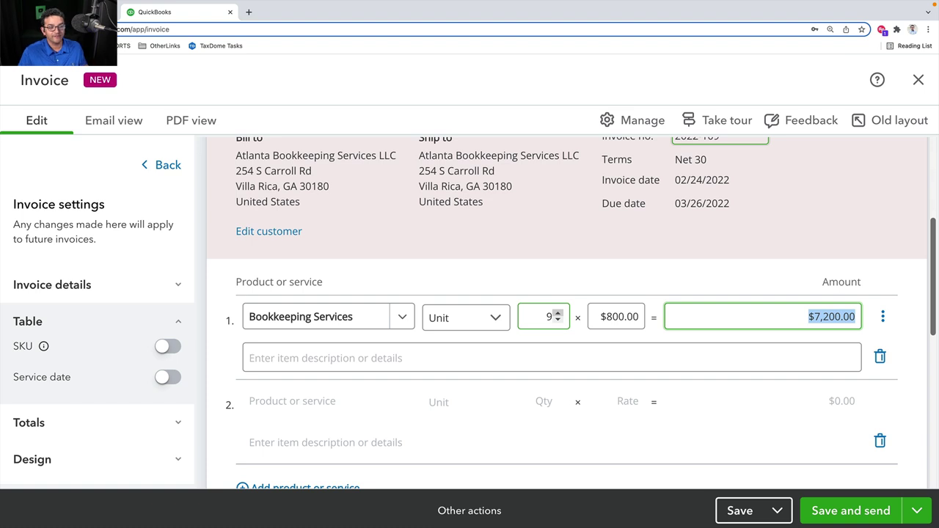
Add Bookkeeping Basics Course - Webinar Format on line 2 at a $100.00 rate
{"action": "scroll", "coordinate": [430, 339], "scroll_direction": "down", "scroll_amount": 1}
{"action": "left_click", "coordinate": [402, 365]}
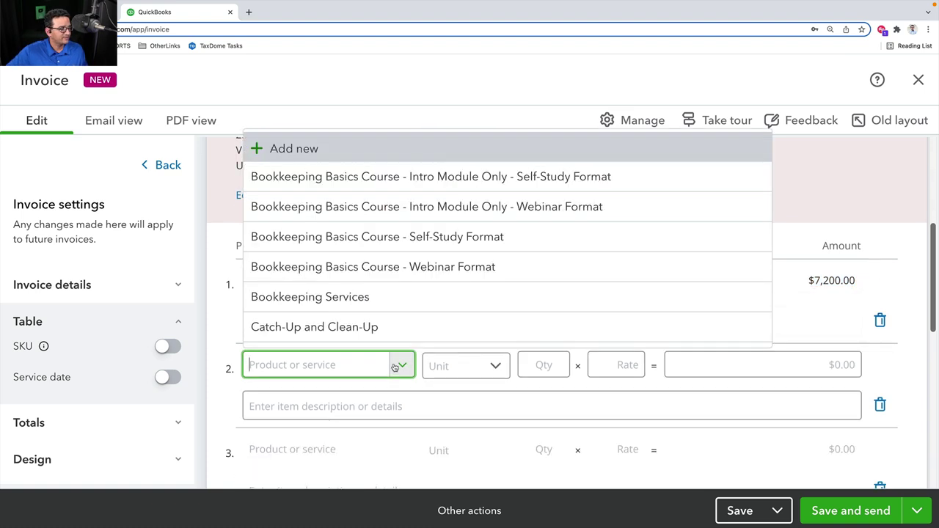
{"action": "left_click", "coordinate": [319, 269]}
{"action": "left_click", "coordinate": [639, 365]}
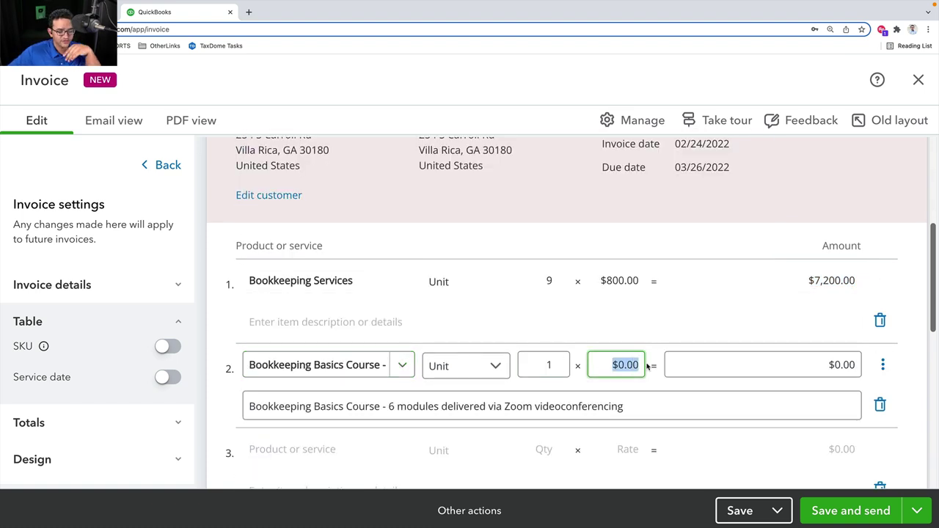
{"action": "type", "text": "100"}
{"action": "key", "text": "Tab"}
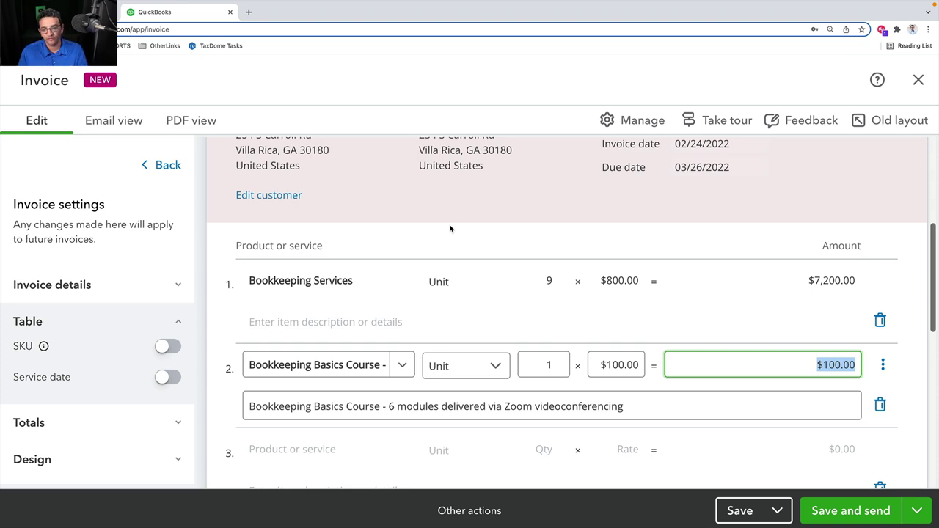
{"action": "scroll", "coordinate": [638, 213], "scroll_direction": "down", "scroll_amount": 3}
{"action": "scroll", "coordinate": [638, 213], "scroll_direction": "up", "scroll_amount": 5}
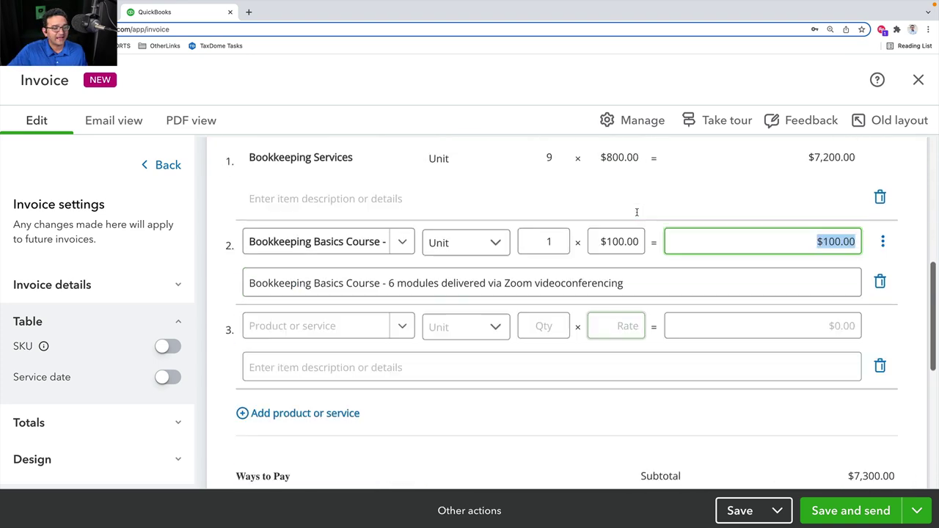
{"action": "scroll", "coordinate": [549, 312], "scroll_direction": "down", "scroll_amount": 1}
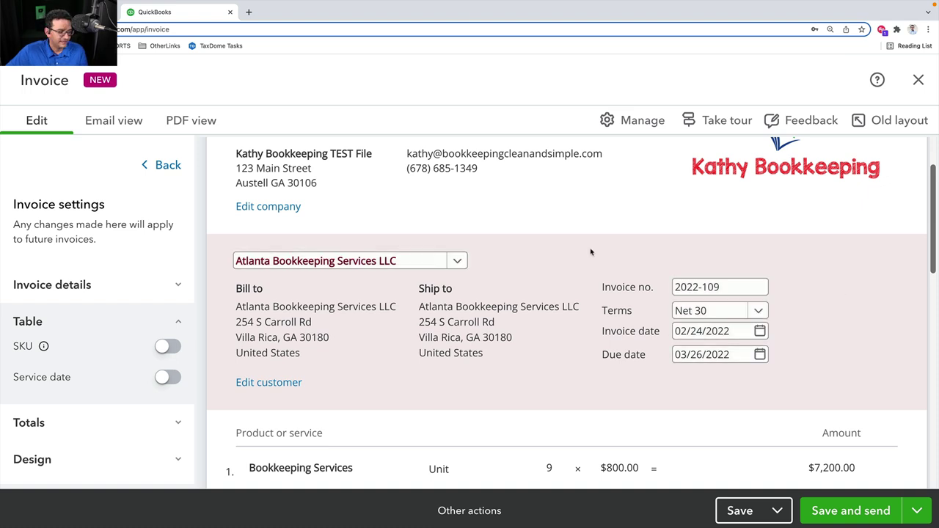
{"action": "scroll", "coordinate": [480, 291], "scroll_direction": "down", "scroll_amount": 5}
{"action": "scroll", "coordinate": [498, 291], "scroll_direction": "down", "scroll_amount": 3}
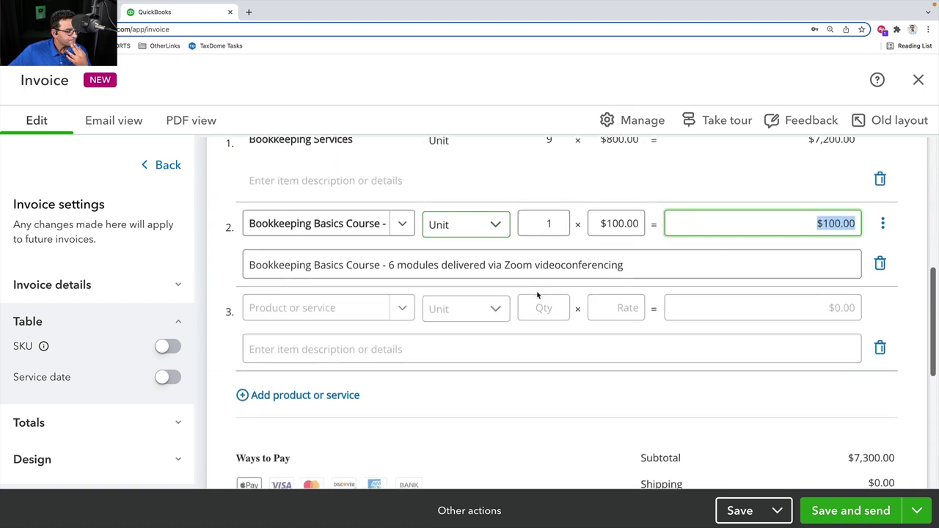
{"action": "left_click", "coordinate": [302, 362]}
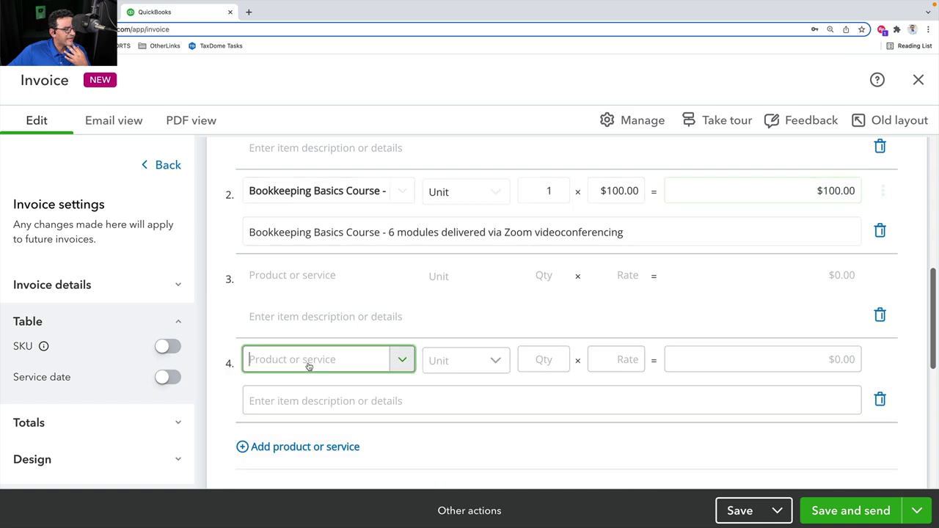
{"action": "scroll", "coordinate": [232, 352], "scroll_direction": "down", "scroll_amount": 1}
{"action": "scroll", "coordinate": [232, 349], "scroll_direction": "down", "scroll_amount": 1}
{"action": "left_click", "coordinate": [325, 369]}
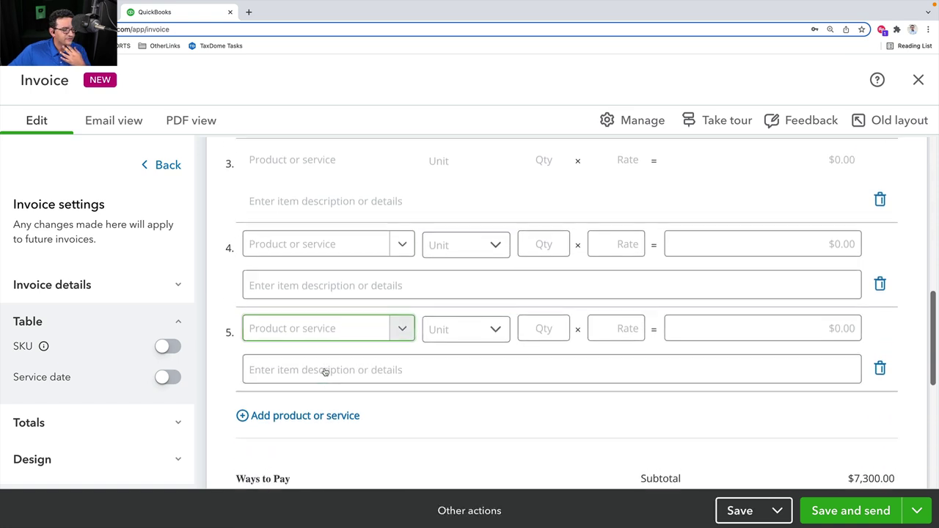
{"action": "left_click", "coordinate": [835, 361]}
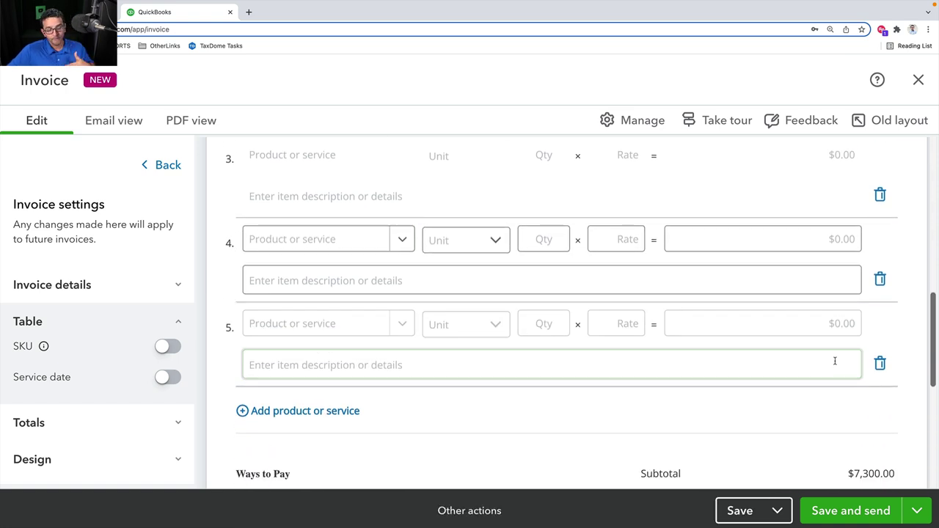
{"action": "left_click", "coordinate": [879, 362]}
{"action": "left_click", "coordinate": [880, 279]}
{"action": "scroll", "coordinate": [678, 309], "scroll_direction": "up", "scroll_amount": 3}
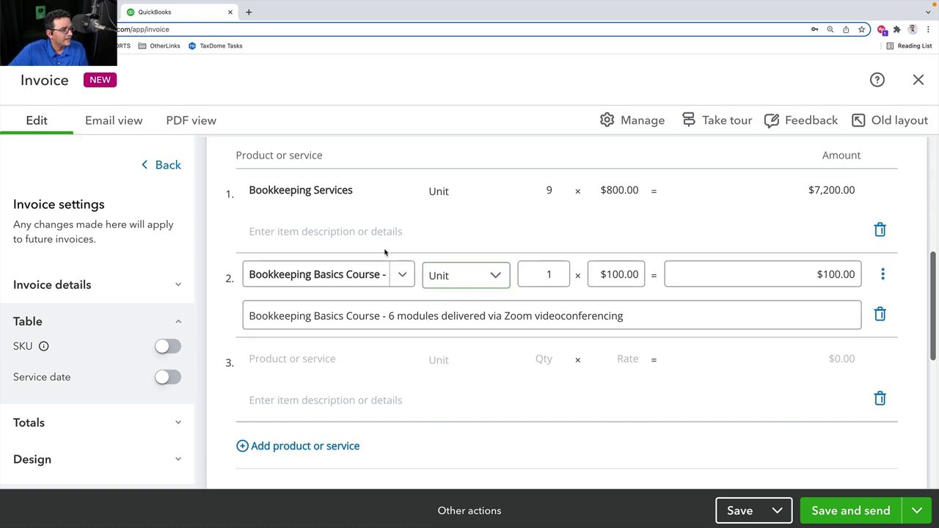
Switch the Bookkeeping Services line's unit type among Hour, Flat rate and Unit, finishing on Unit at $800.00
{"action": "left_click", "coordinate": [315, 233]}
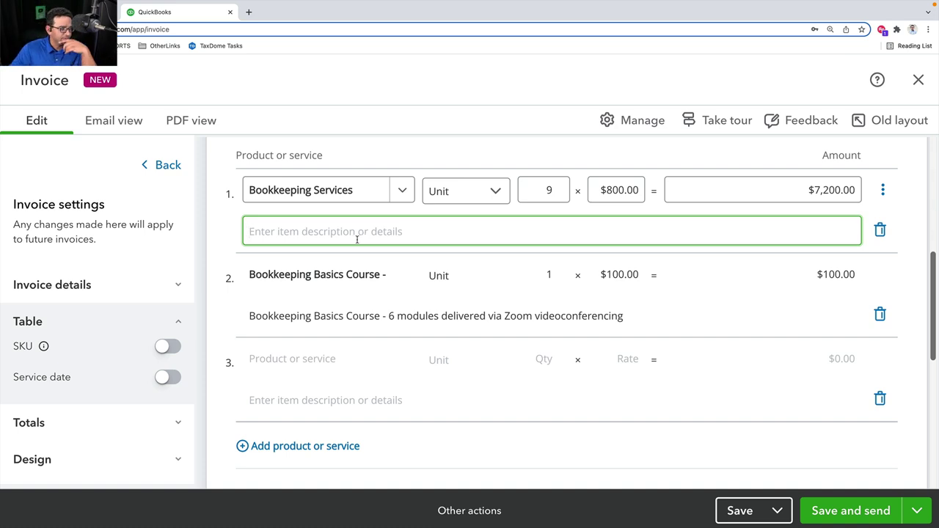
{"action": "left_click", "coordinate": [486, 193]}
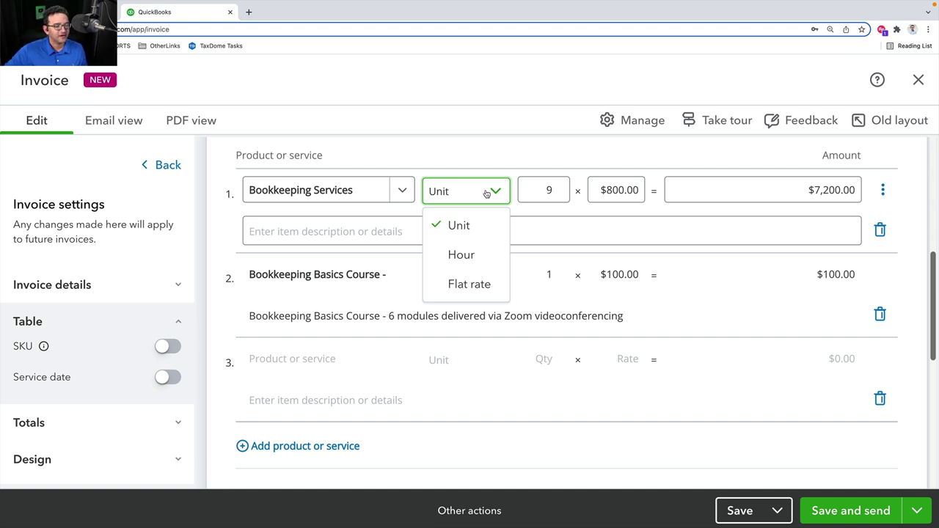
{"action": "left_click", "coordinate": [478, 257]}
{"action": "left_click", "coordinate": [496, 191]}
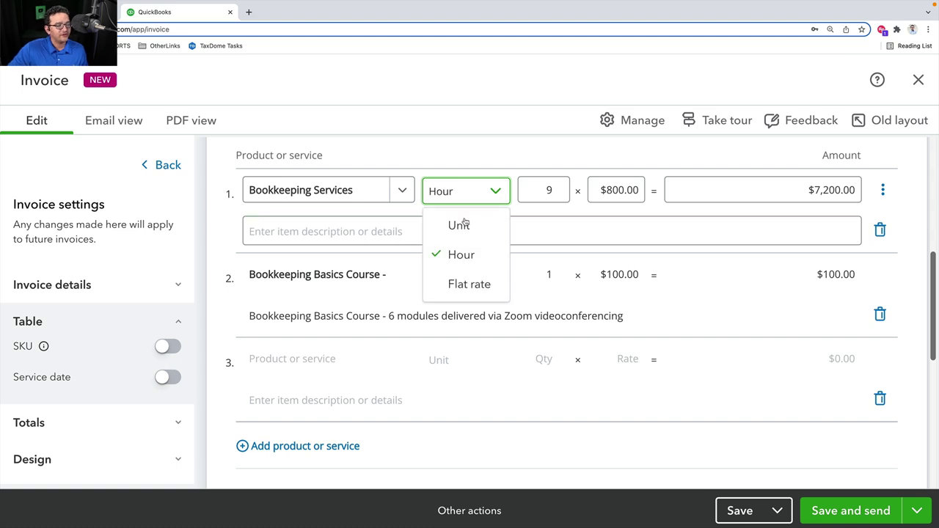
{"action": "left_click", "coordinate": [462, 224]}
{"action": "left_click", "coordinate": [491, 190]}
{"action": "left_click", "coordinate": [469, 283]}
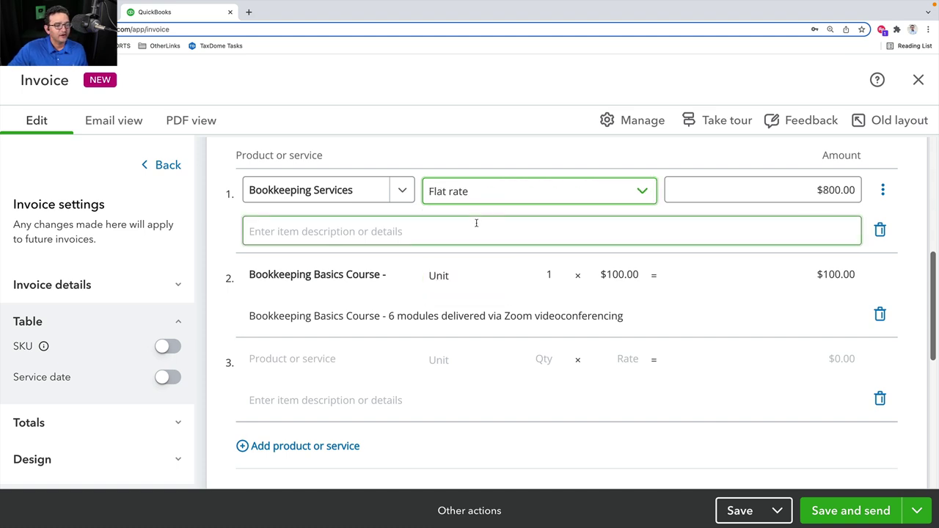
{"action": "left_click", "coordinate": [484, 196]}
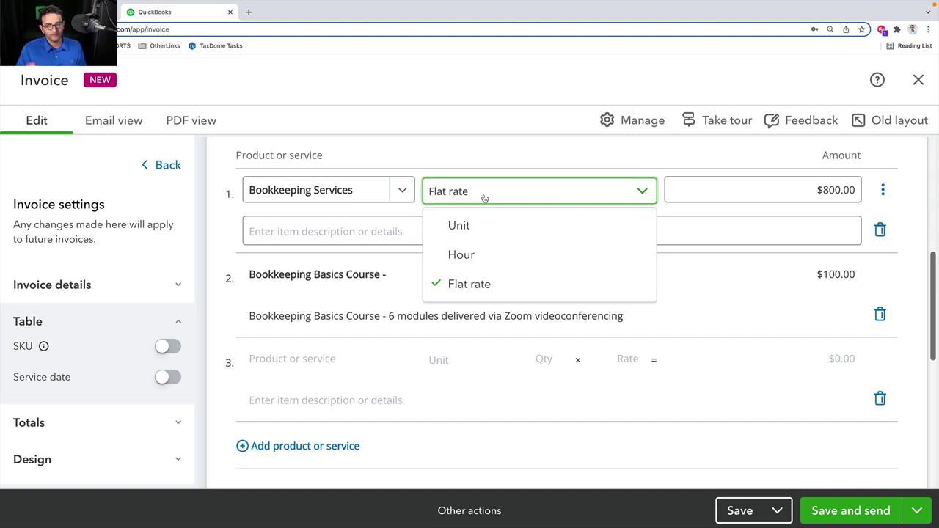
{"action": "left_click", "coordinate": [464, 227]}
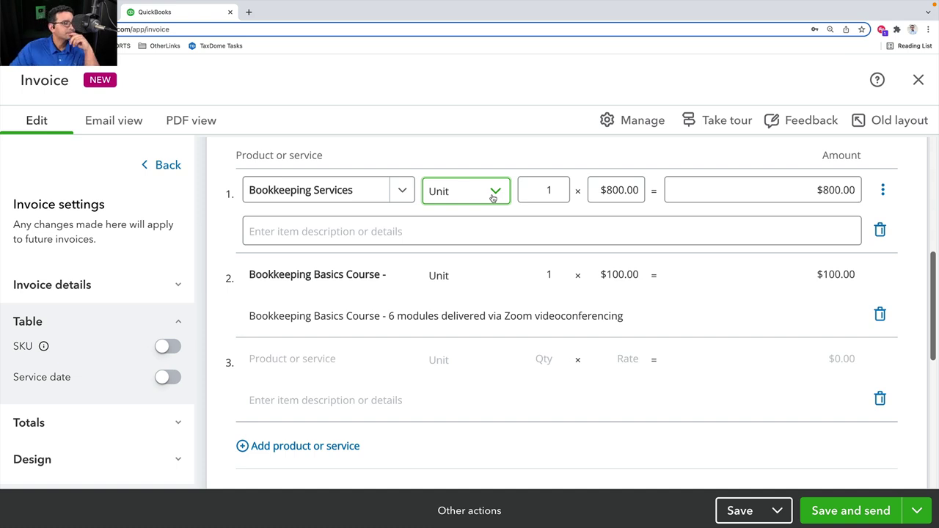
{"action": "left_click", "coordinate": [493, 192]}
{"action": "left_click", "coordinate": [469, 254]}
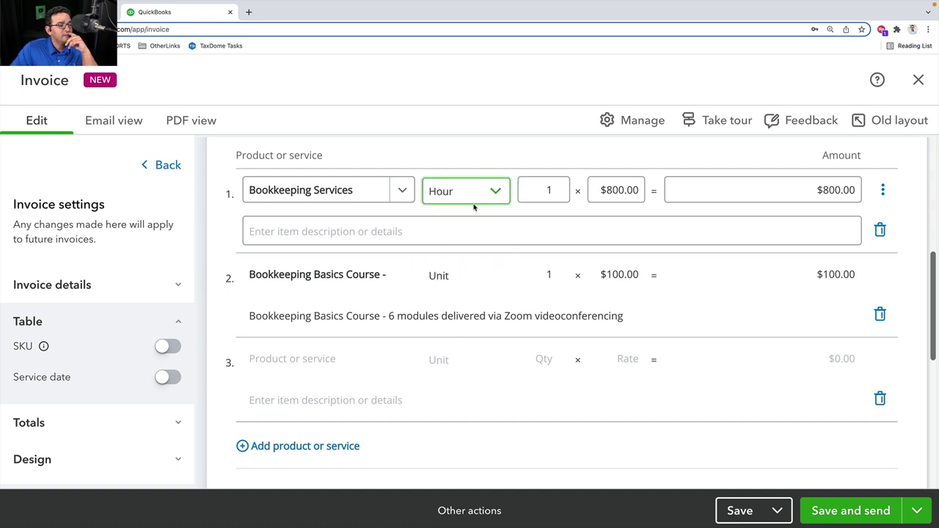
{"action": "left_click", "coordinate": [480, 194]}
{"action": "left_click", "coordinate": [463, 284]}
{"action": "left_click", "coordinate": [488, 191]}
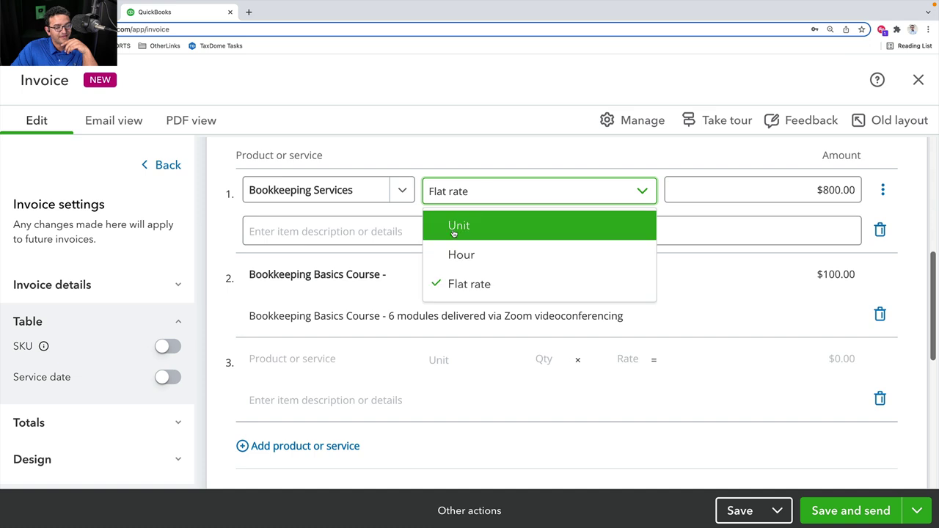
{"action": "left_click", "coordinate": [454, 228]}
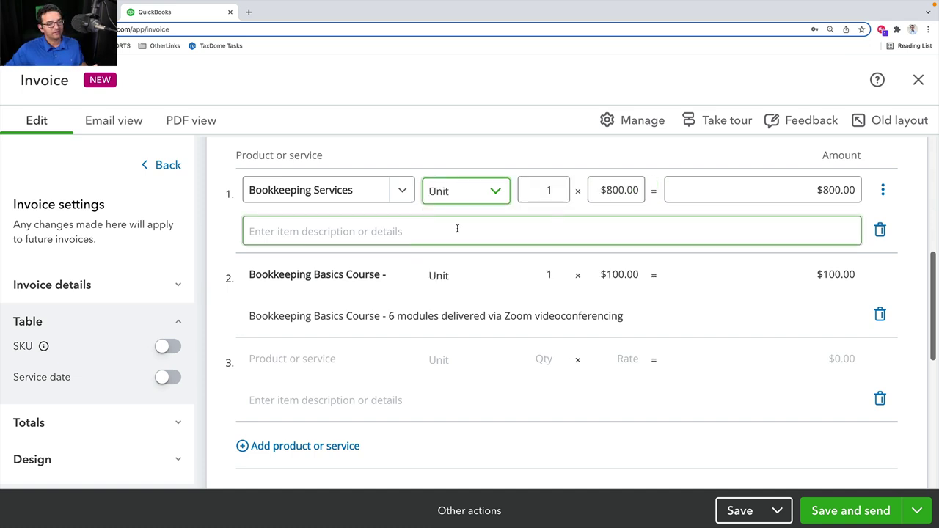
{"action": "left_click", "coordinate": [469, 195]}
{"action": "left_click", "coordinate": [469, 253]}
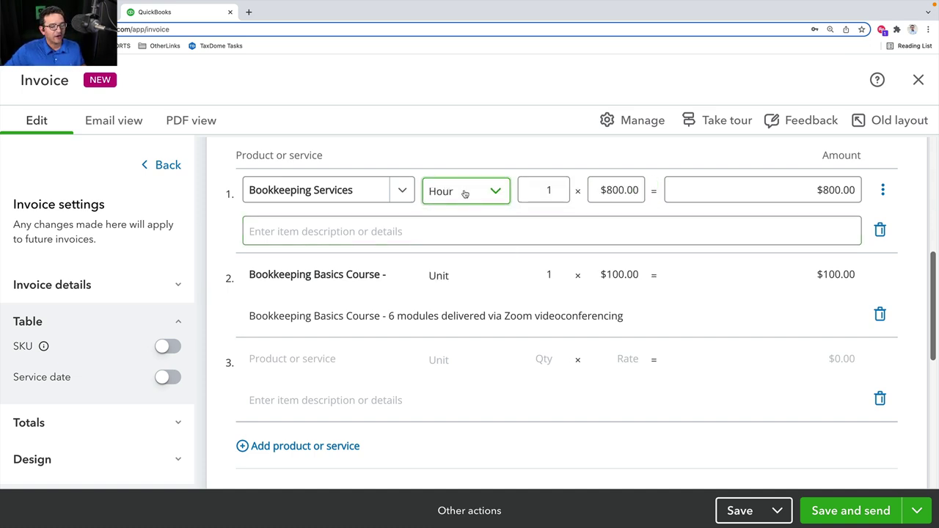
{"action": "left_click", "coordinate": [464, 193]}
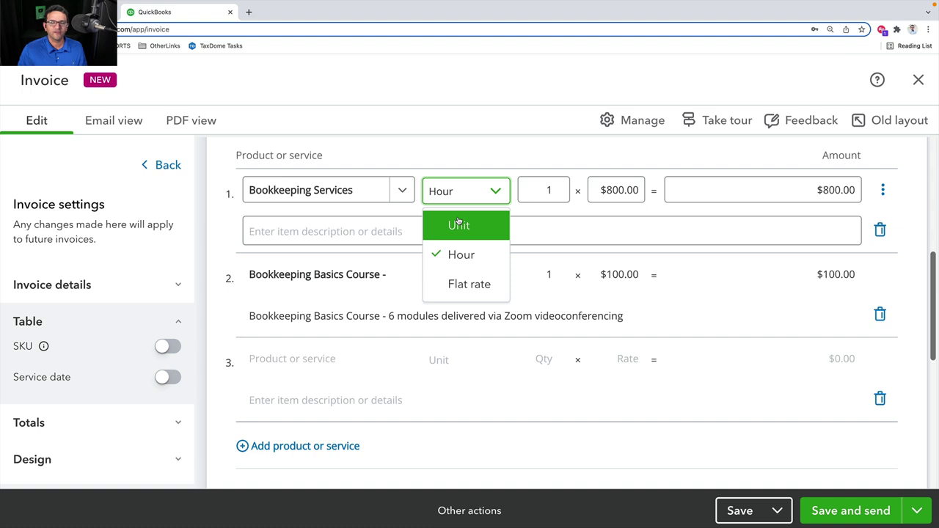
{"action": "left_click", "coordinate": [458, 221]}
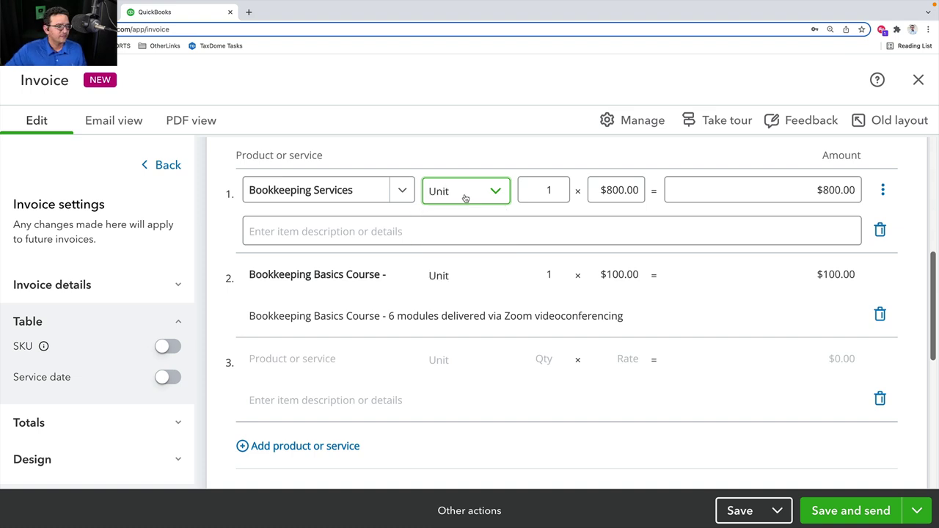
{"action": "left_click", "coordinate": [463, 195]}
{"action": "left_click", "coordinate": [455, 254]}
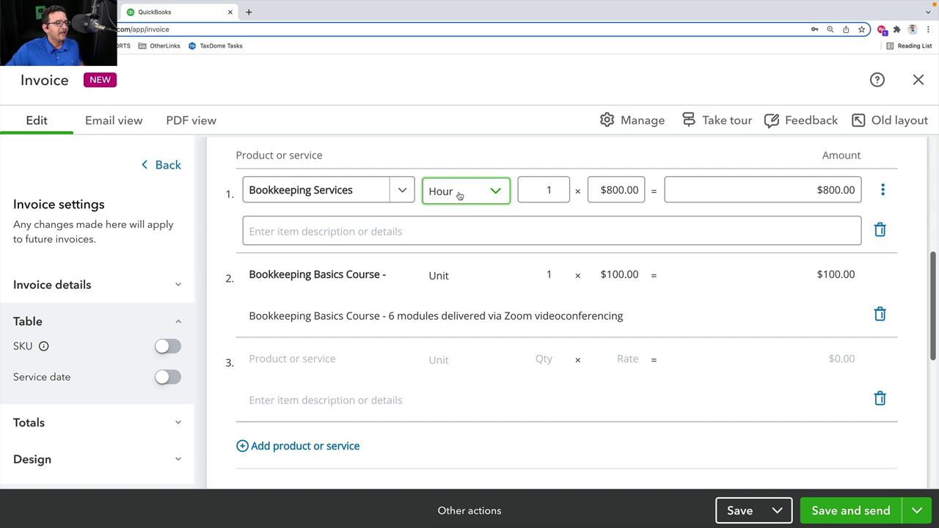
{"action": "left_click", "coordinate": [457, 196]}
{"action": "left_click", "coordinate": [460, 282]}
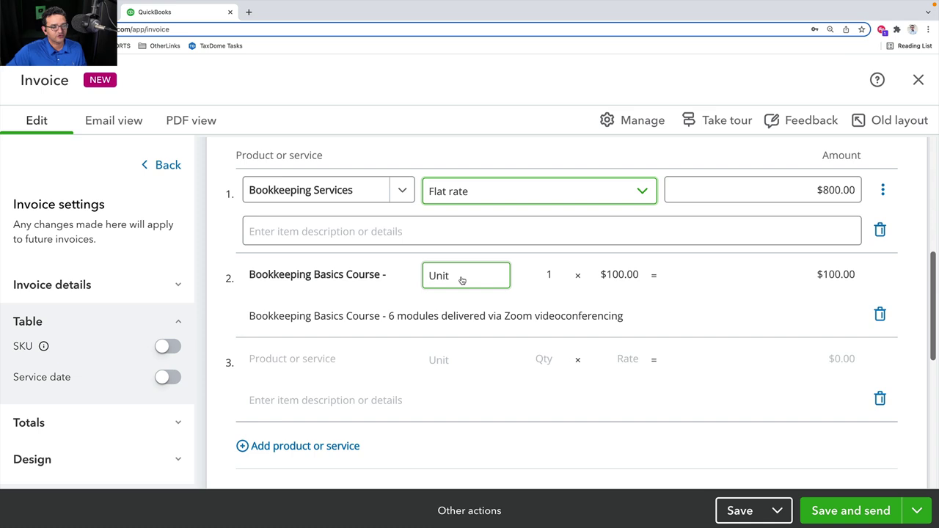
{"action": "left_click", "coordinate": [513, 192]}
{"action": "left_click", "coordinate": [460, 223]}
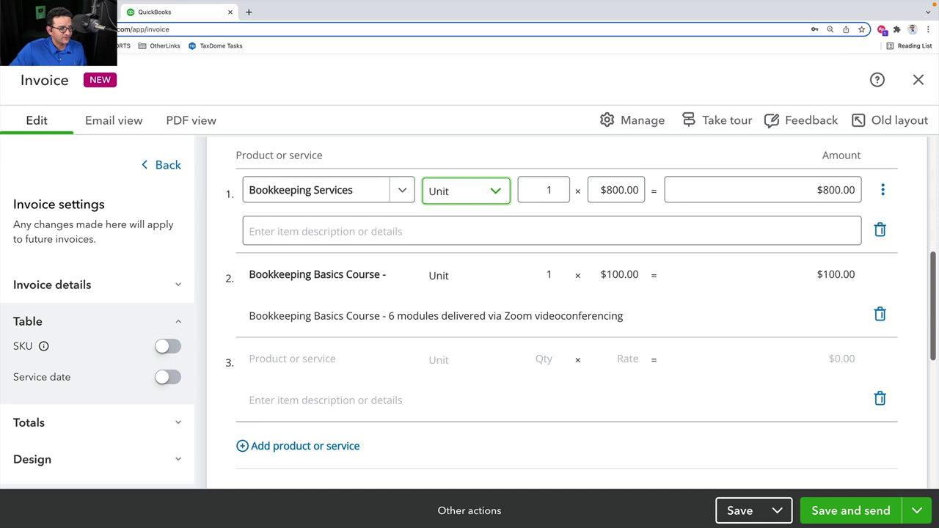
Open the saved Bookkeeping Services item from line 1's menu, look through it, save and close
{"action": "left_click", "coordinate": [882, 190]}
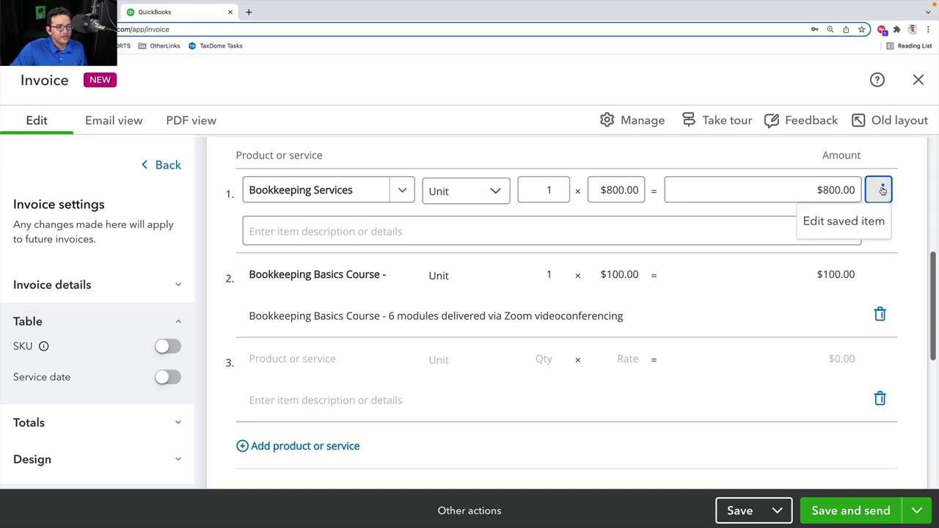
{"action": "left_click", "coordinate": [836, 221]}
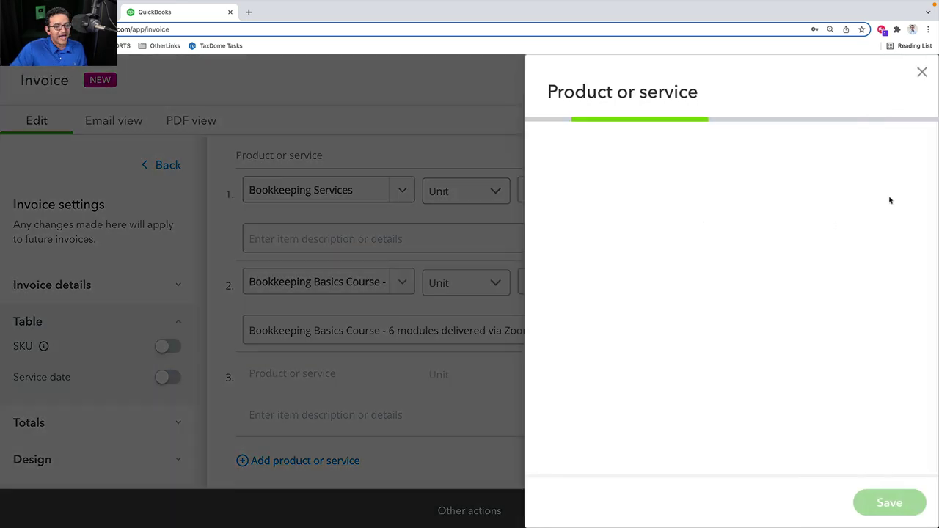
{"action": "scroll", "coordinate": [785, 224], "scroll_direction": "down", "scroll_amount": 3}
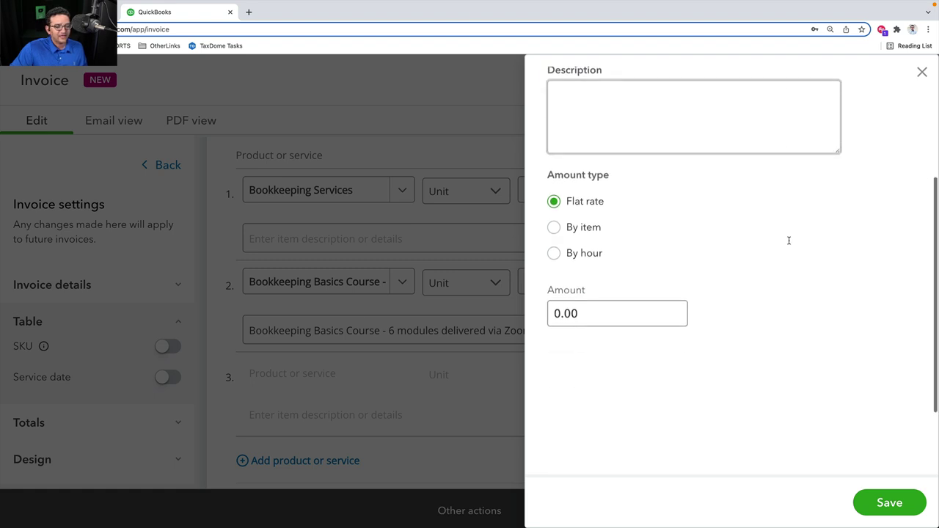
{"action": "scroll", "coordinate": [771, 214], "scroll_direction": "up", "scroll_amount": 3}
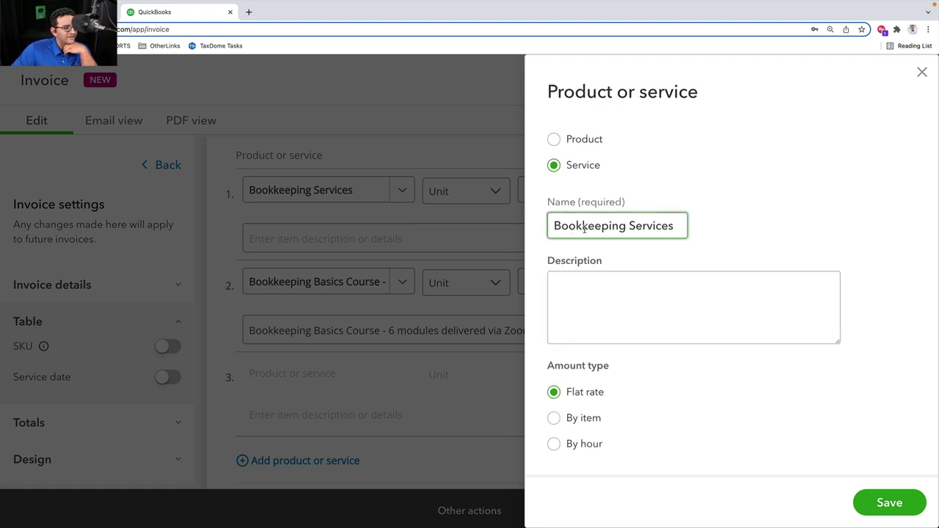
{"action": "left_click_drag", "start_coordinate": [584, 229], "coordinate": [723, 231]}
{"action": "scroll", "coordinate": [750, 271], "scroll_direction": "down", "scroll_amount": 5}
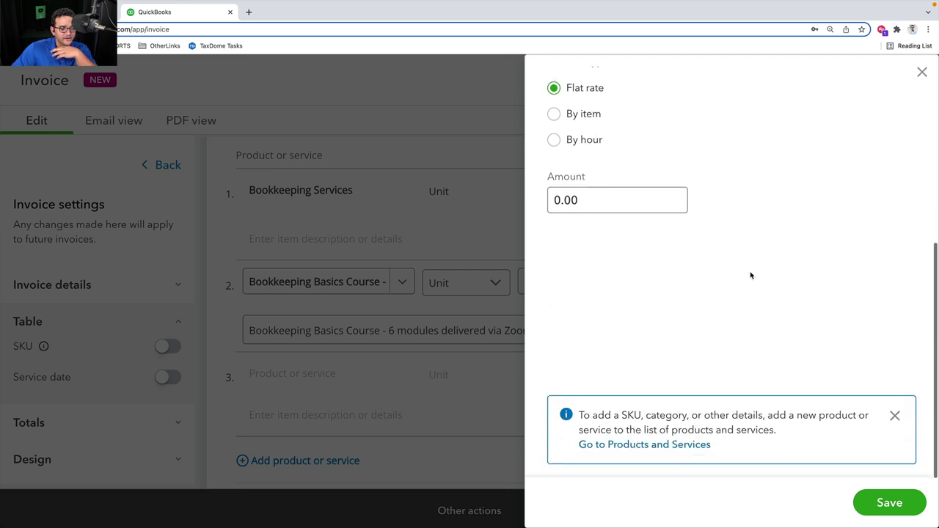
{"action": "scroll", "coordinate": [750, 275], "scroll_direction": "up", "scroll_amount": 5}
{"action": "left_click", "coordinate": [889, 503]}
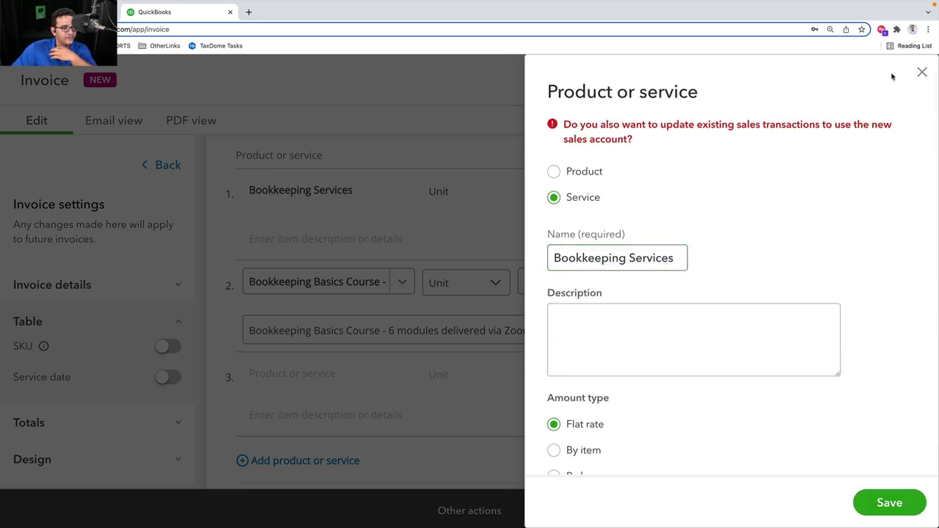
{"action": "left_click", "coordinate": [922, 72]}
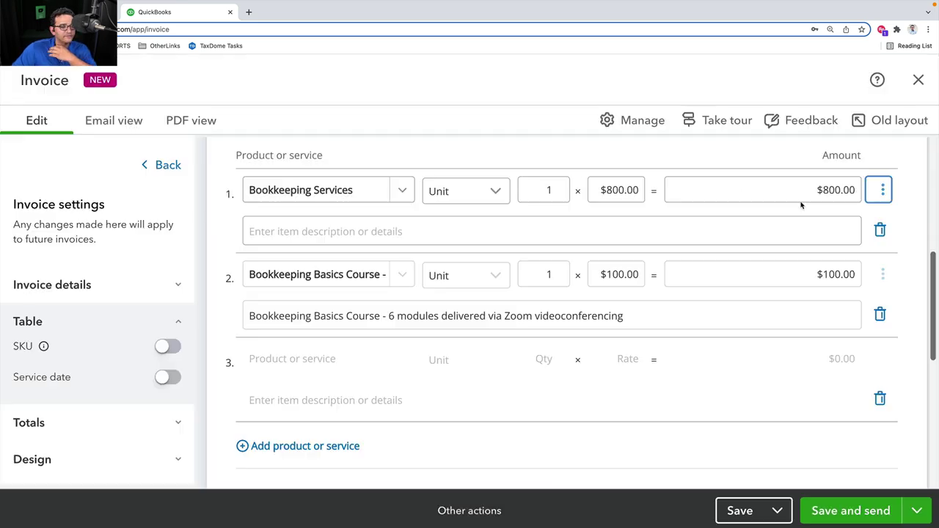
Reopen the Bookkeeping Services item details, scroll through them and close without changes
{"action": "left_click", "coordinate": [882, 190]}
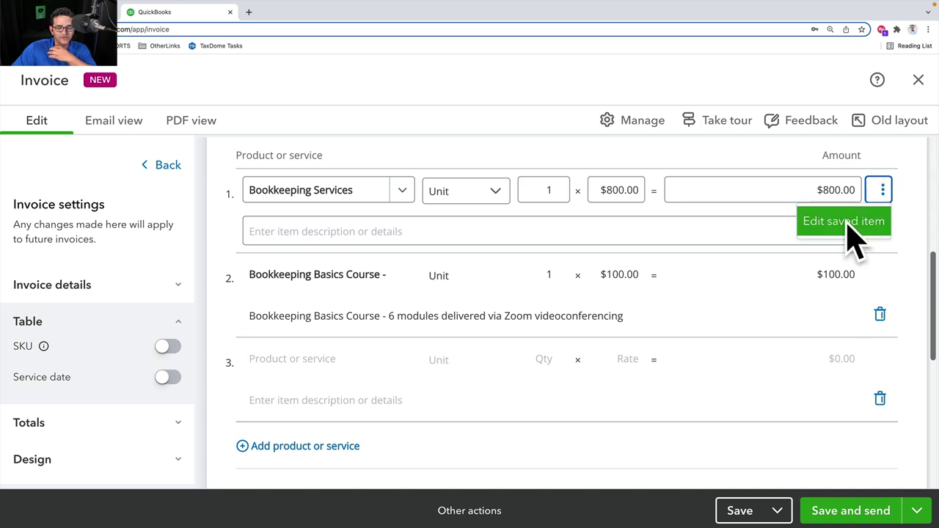
{"action": "left_click", "coordinate": [883, 190]}
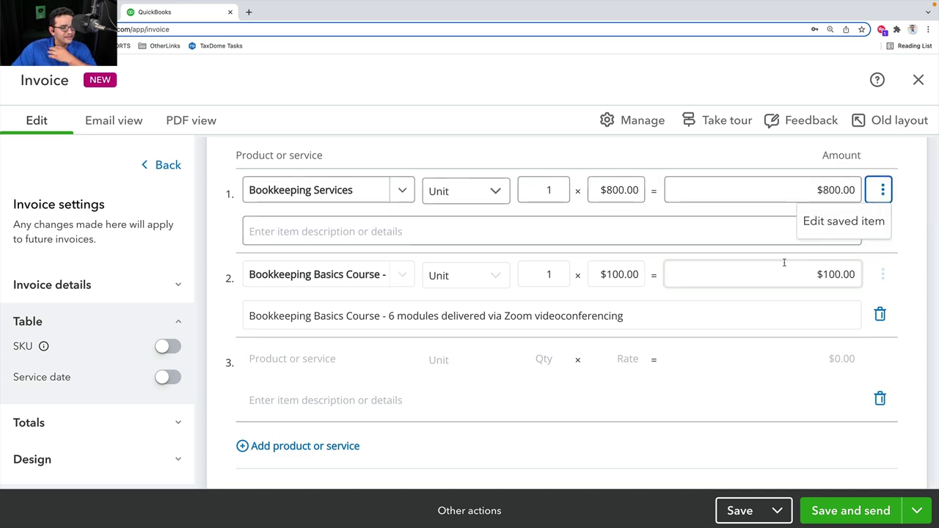
{"action": "left_click", "coordinate": [863, 220]}
{"action": "scroll", "coordinate": [731, 288], "scroll_direction": "down", "scroll_amount": 2}
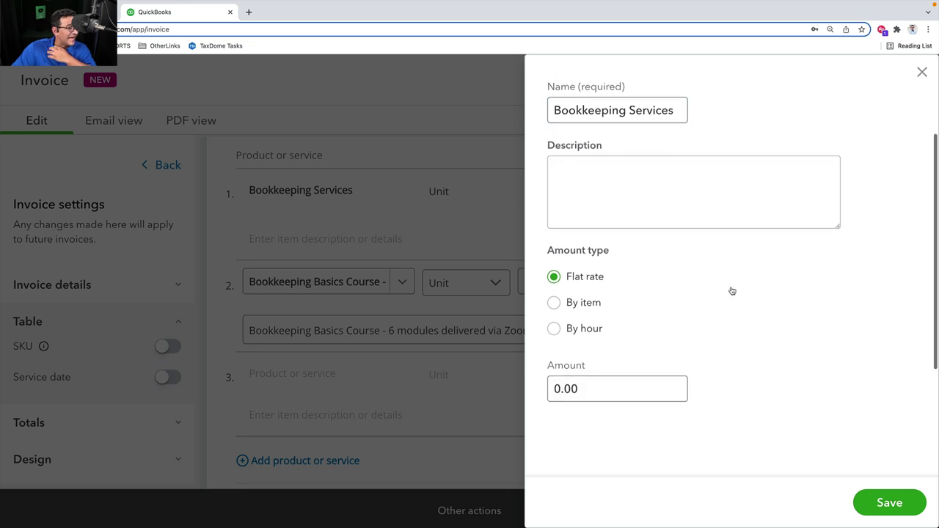
{"action": "scroll", "coordinate": [731, 287], "scroll_direction": "down", "scroll_amount": 3}
{"action": "scroll", "coordinate": [732, 288], "scroll_direction": "up", "scroll_amount": 5}
{"action": "scroll", "coordinate": [731, 287], "scroll_direction": "down", "scroll_amount": 5}
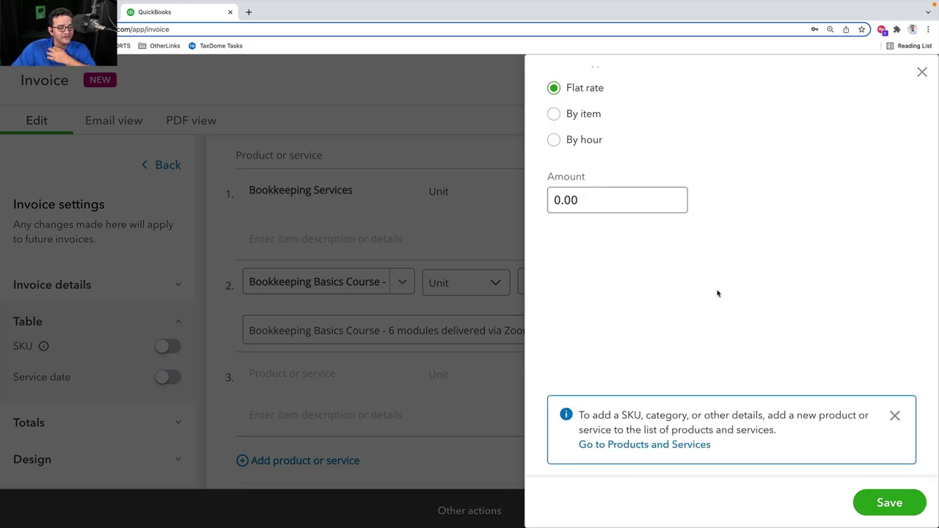
{"action": "scroll", "coordinate": [718, 293], "scroll_direction": "up", "scroll_amount": 5}
{"action": "scroll", "coordinate": [790, 313], "scroll_direction": "down", "scroll_amount": 5}
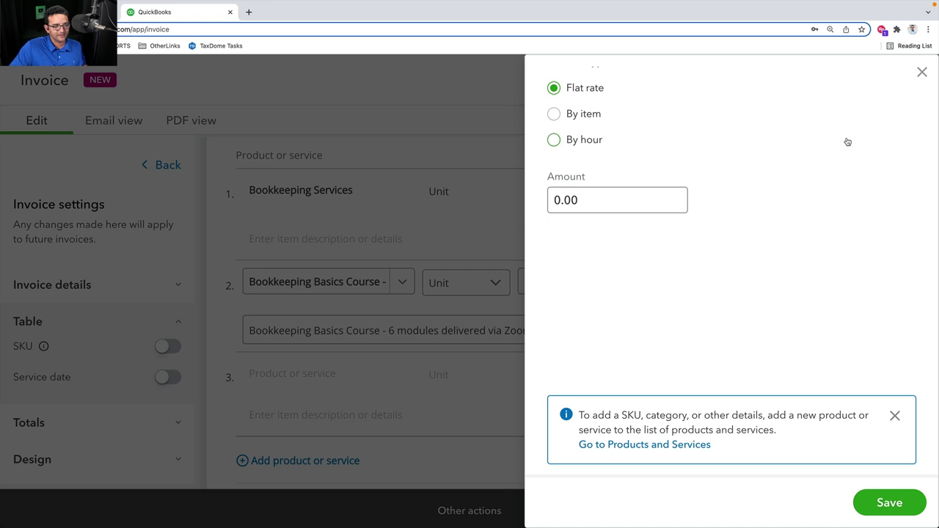
{"action": "scroll", "coordinate": [846, 143], "scroll_direction": "up", "scroll_amount": 5}
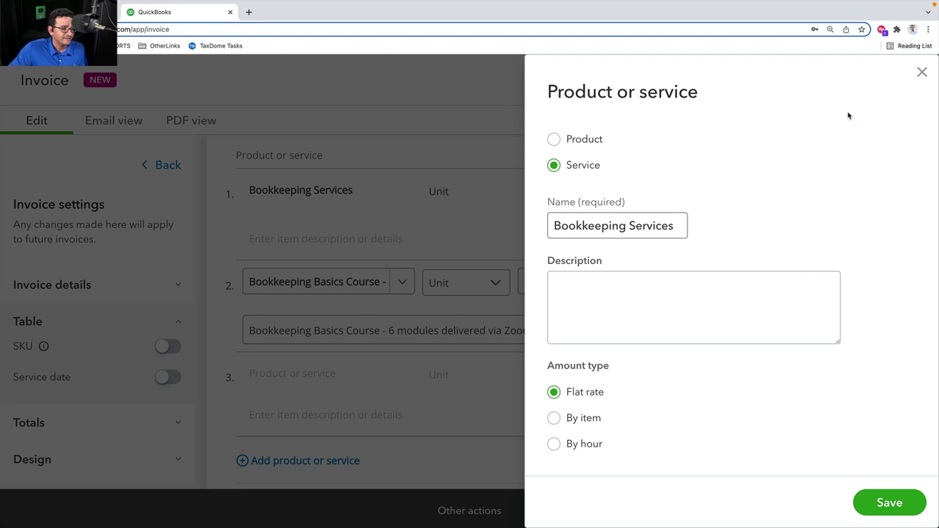
{"action": "left_click", "coordinate": [921, 71]}
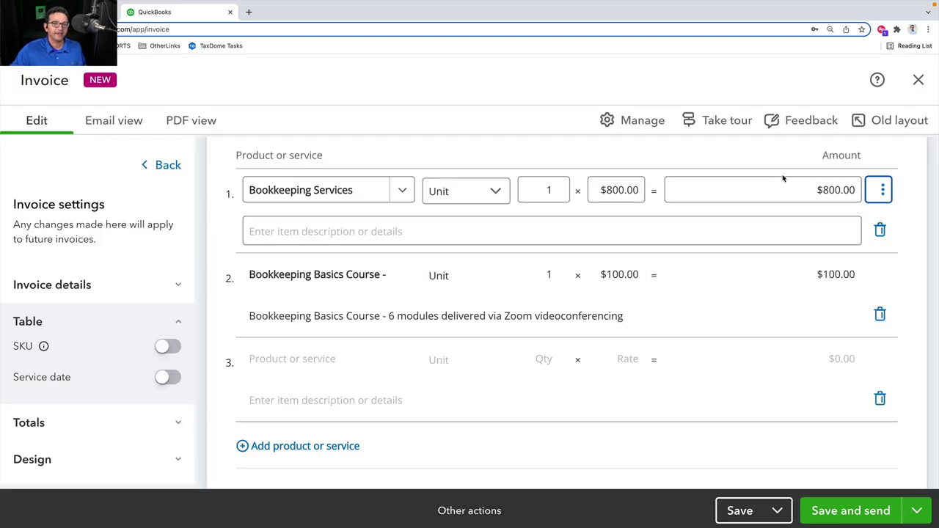
Look over the payment instructions and note to customer boxes at the invoice bottom
{"action": "scroll", "coordinate": [733, 249], "scroll_direction": "down", "scroll_amount": 4}
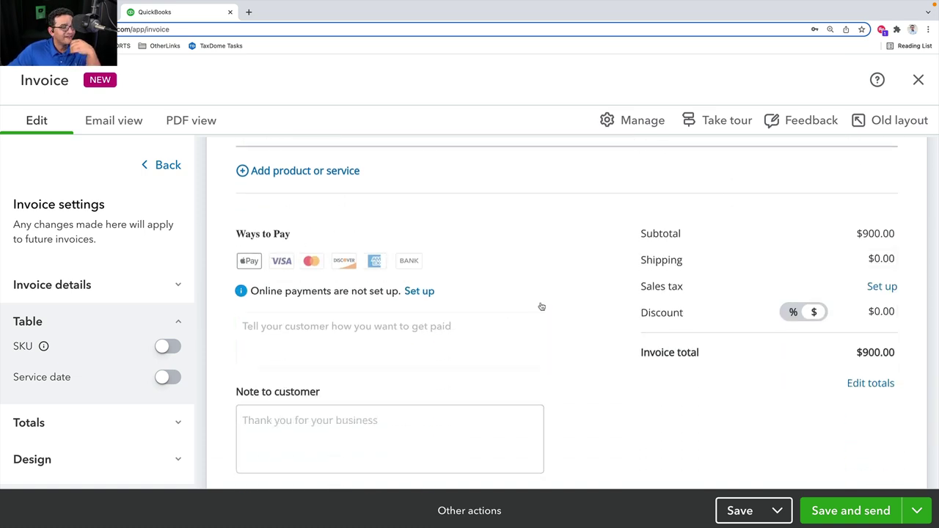
{"action": "left_click", "coordinate": [274, 334]}
{"action": "scroll", "coordinate": [516, 333], "scroll_direction": "down", "scroll_amount": 1}
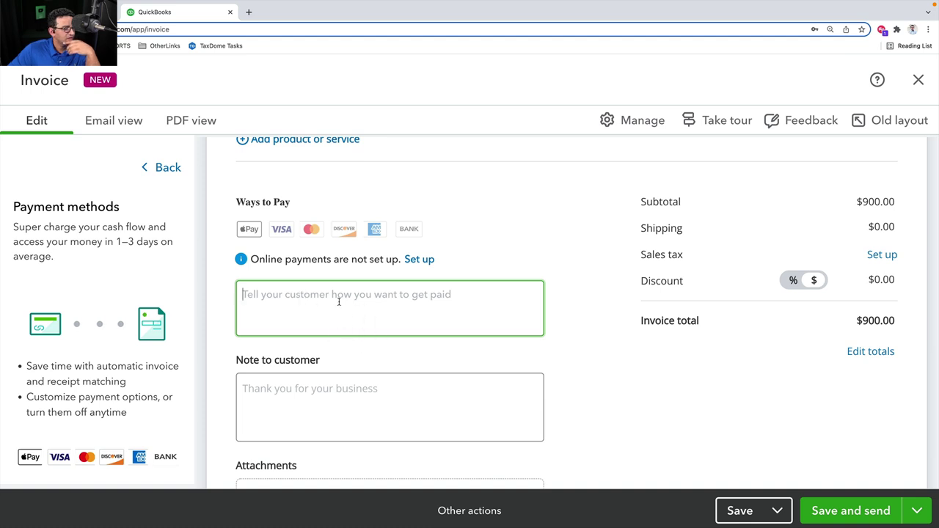
{"action": "left_click", "coordinate": [304, 385]}
{"action": "scroll", "coordinate": [300, 374], "scroll_direction": "down", "scroll_amount": 1}
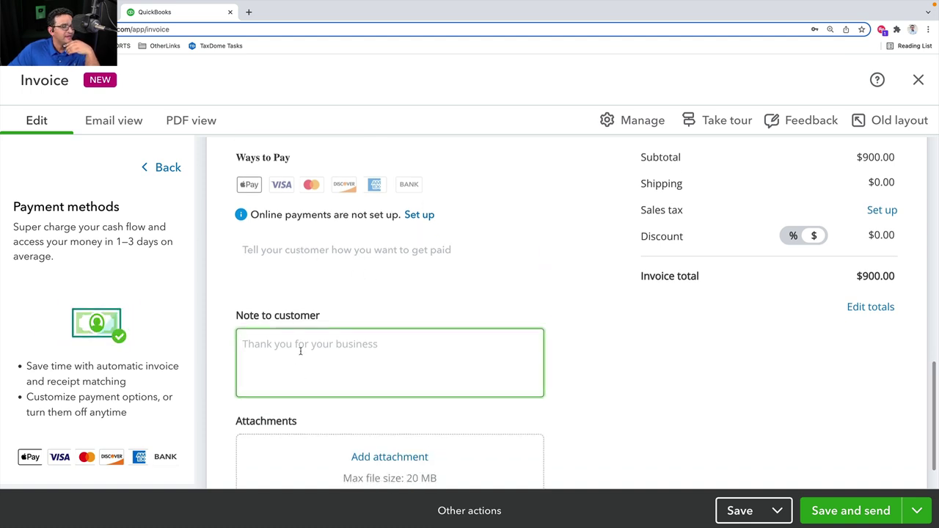
{"action": "scroll", "coordinate": [359, 349], "scroll_direction": "down", "scroll_amount": 2}
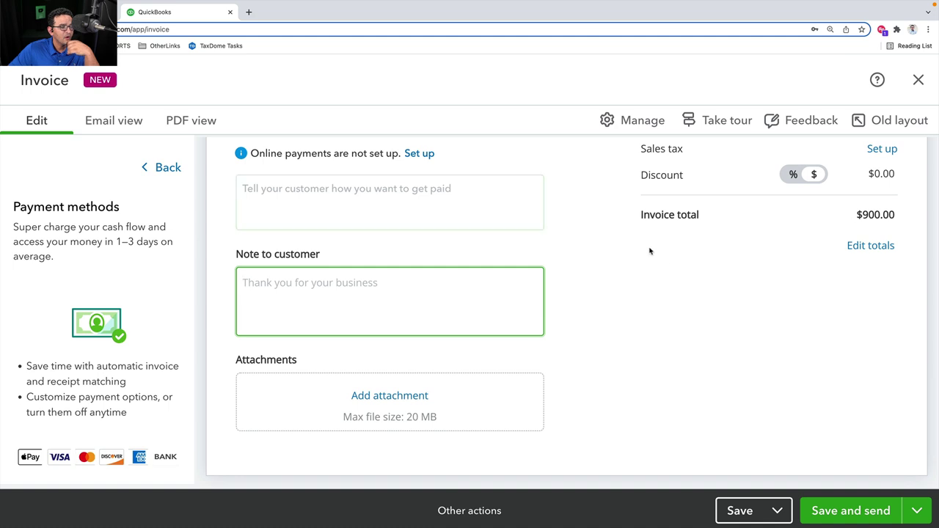
{"action": "left_click", "coordinate": [251, 203]}
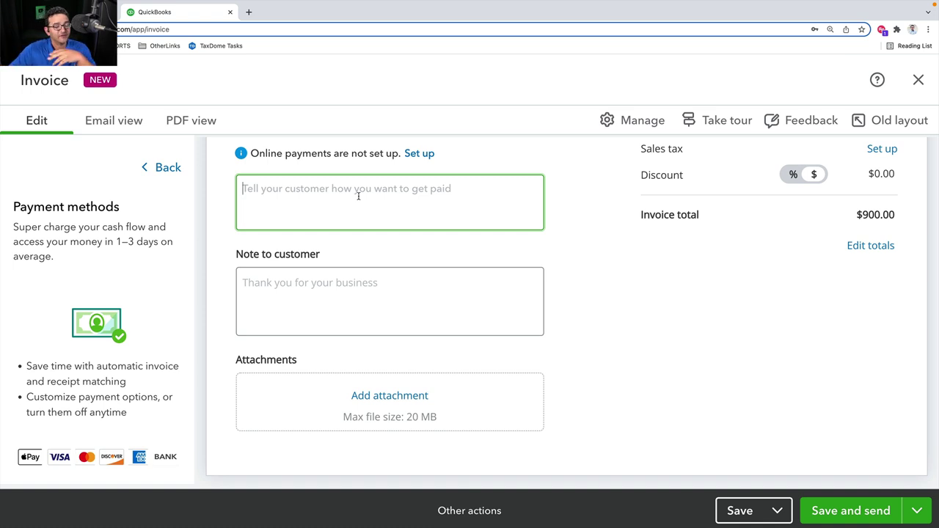
{"action": "scroll", "coordinate": [357, 199], "scroll_direction": "up", "scroll_amount": 2}
{"action": "left_click", "coordinate": [331, 314]}
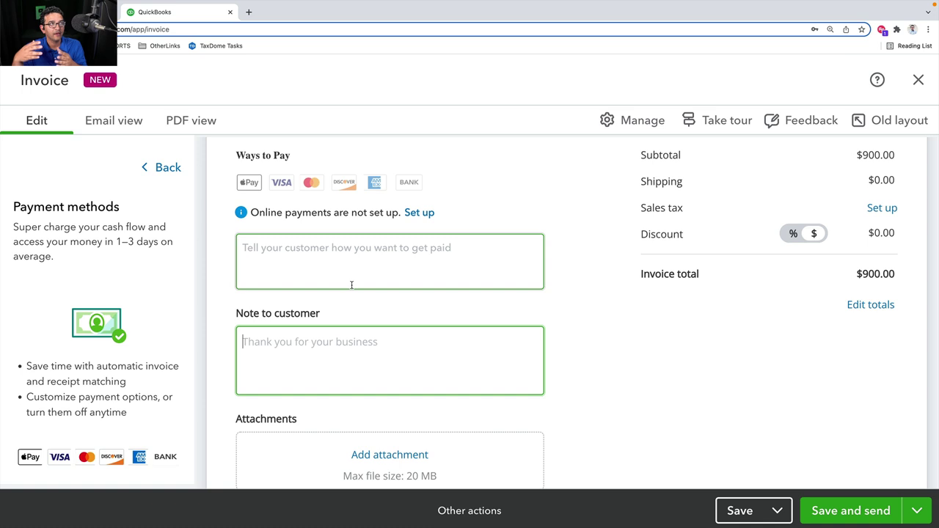
Save the $900 invoice as 2022-109 and view its summary
{"action": "scroll", "coordinate": [352, 284], "scroll_direction": "down", "scroll_amount": 2}
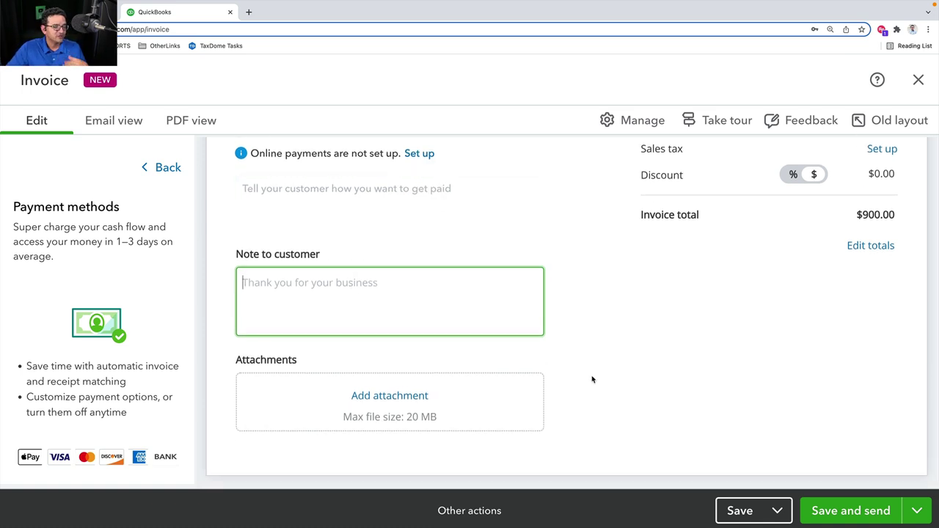
{"action": "scroll", "coordinate": [592, 380], "scroll_direction": "up", "scroll_amount": 5}
{"action": "scroll", "coordinate": [592, 379], "scroll_direction": "up", "scroll_amount": 15}
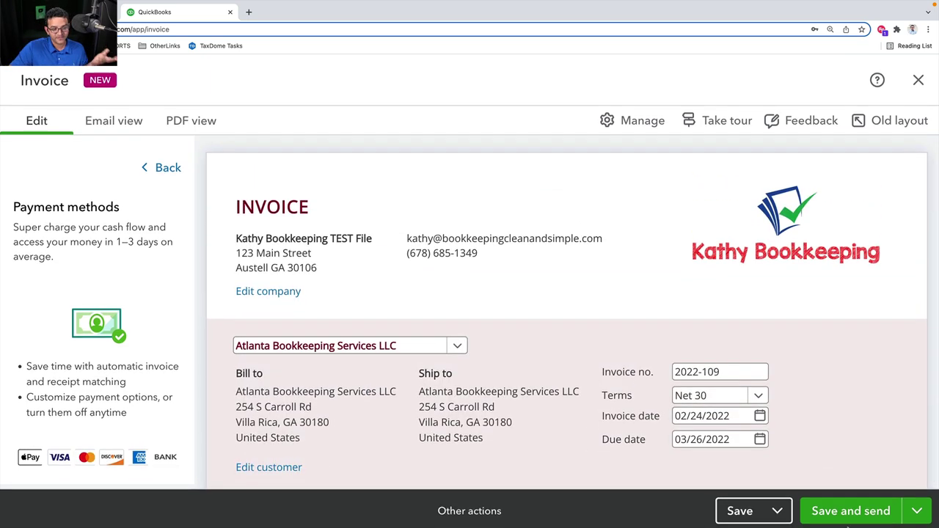
{"action": "left_click", "coordinate": [759, 512]}
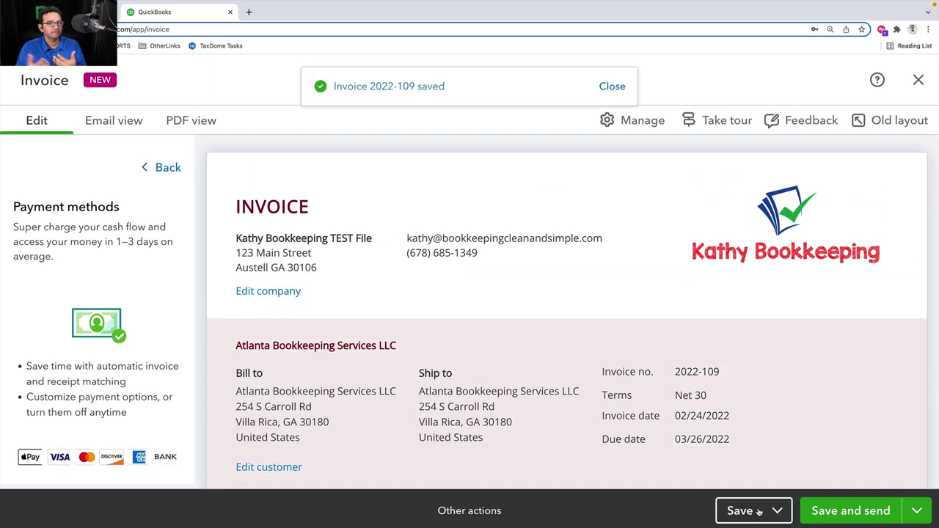
{"action": "left_click", "coordinate": [154, 166]}
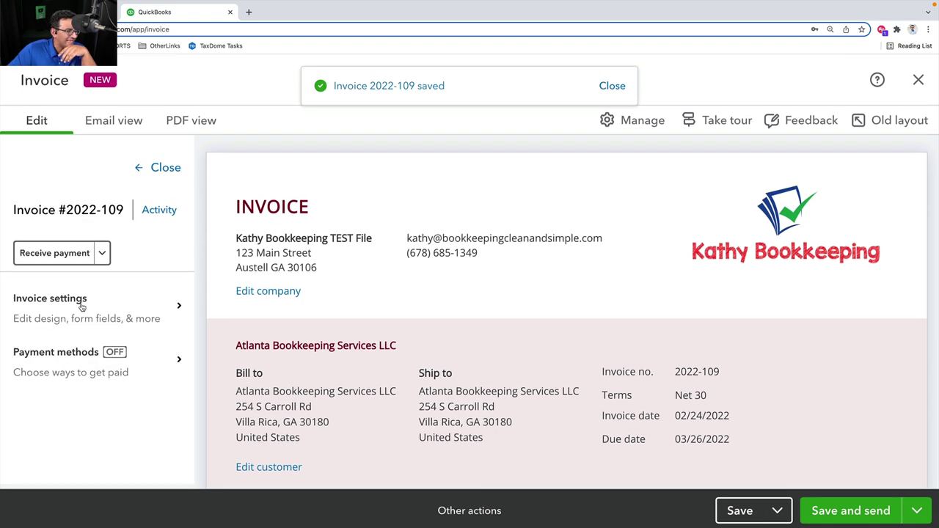
Scroll through invoice 2022-109 in Email view, then switch to the PDF view
{"action": "left_click", "coordinate": [103, 126]}
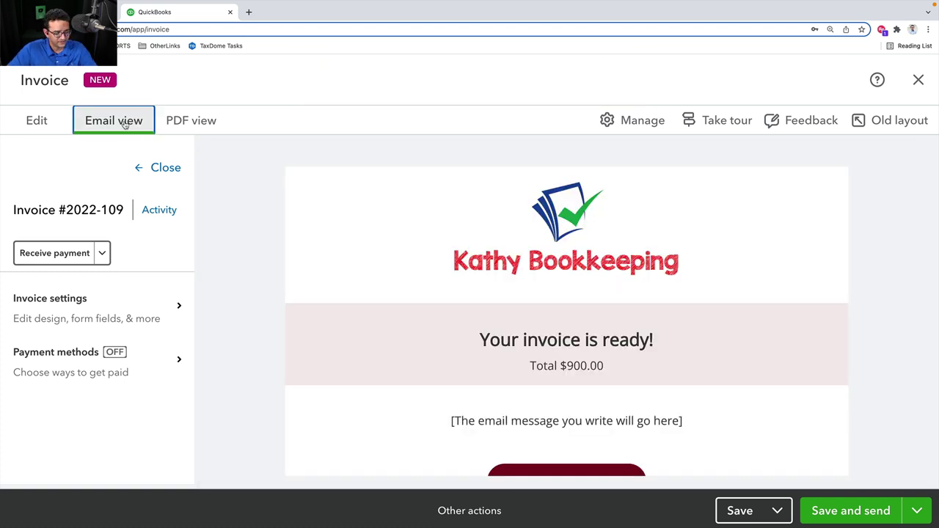
{"action": "scroll", "coordinate": [605, 242], "scroll_direction": "down", "scroll_amount": 2}
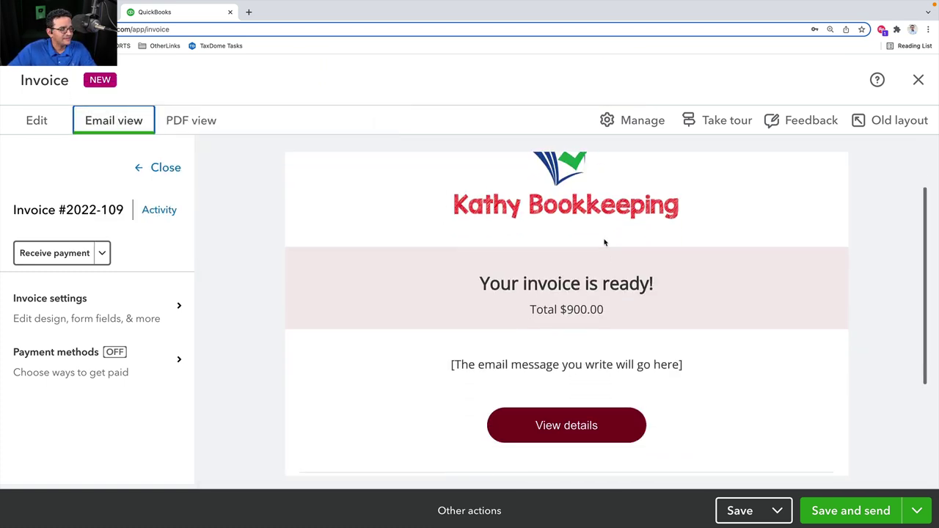
{"action": "scroll", "coordinate": [665, 243], "scroll_direction": "up", "scroll_amount": 2}
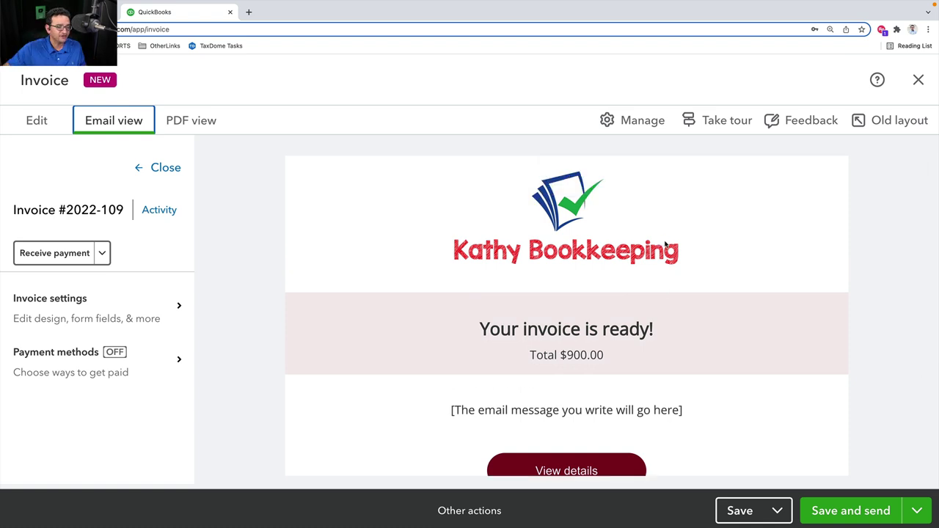
{"action": "scroll", "coordinate": [665, 253], "scroll_direction": "down", "scroll_amount": 3}
{"action": "scroll", "coordinate": [626, 264], "scroll_direction": "up", "scroll_amount": 3}
{"action": "scroll", "coordinate": [626, 261], "scroll_direction": "down", "scroll_amount": 5}
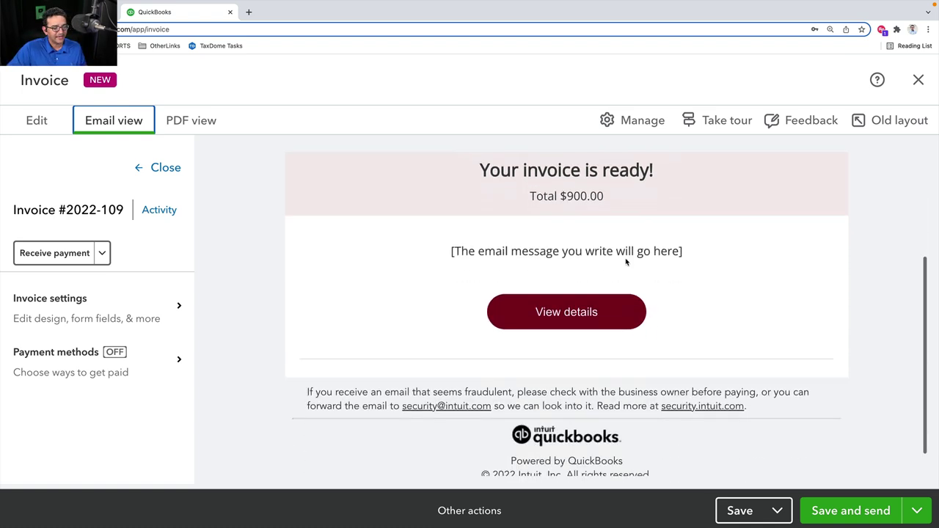
{"action": "scroll", "coordinate": [626, 261], "scroll_direction": "down", "scroll_amount": 1}
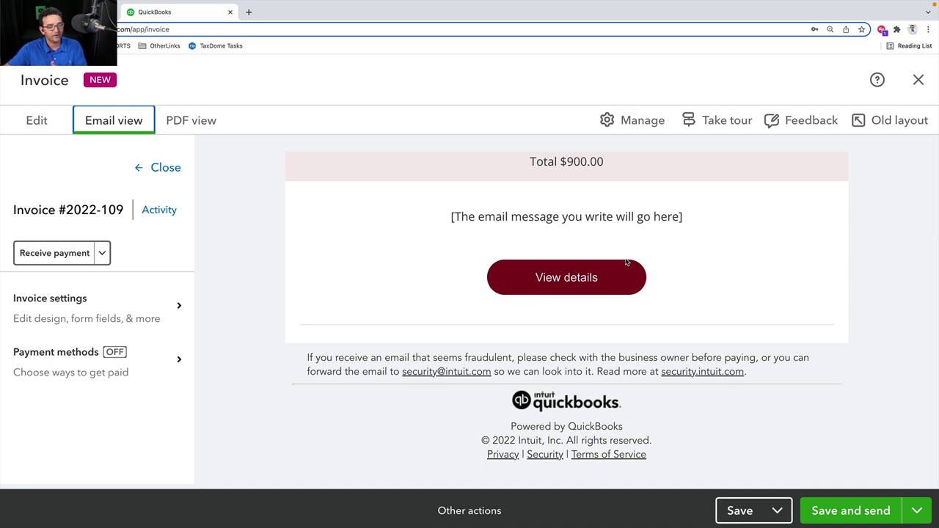
{"action": "scroll", "coordinate": [627, 263], "scroll_direction": "up", "scroll_amount": 4}
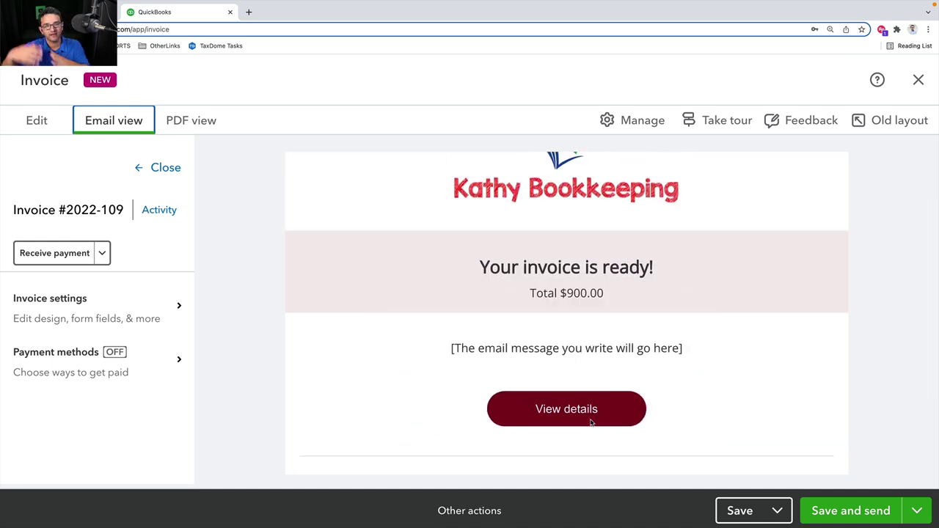
{"action": "left_click", "coordinate": [591, 422]}
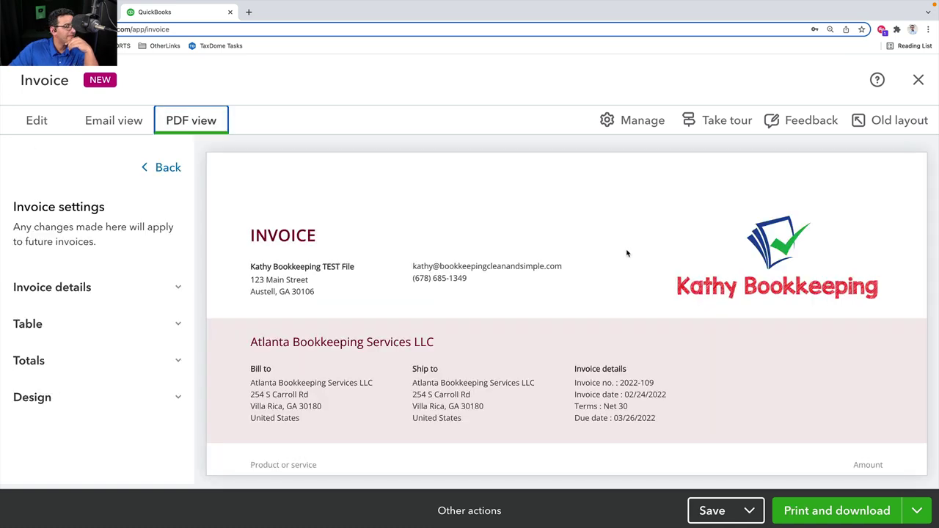
Inspect line 1's $800.00 unit price and amount in the PDF preview
{"action": "scroll", "coordinate": [459, 242], "scroll_direction": "down", "scroll_amount": 2}
{"action": "scroll", "coordinate": [458, 244], "scroll_direction": "down", "scroll_amount": 4}
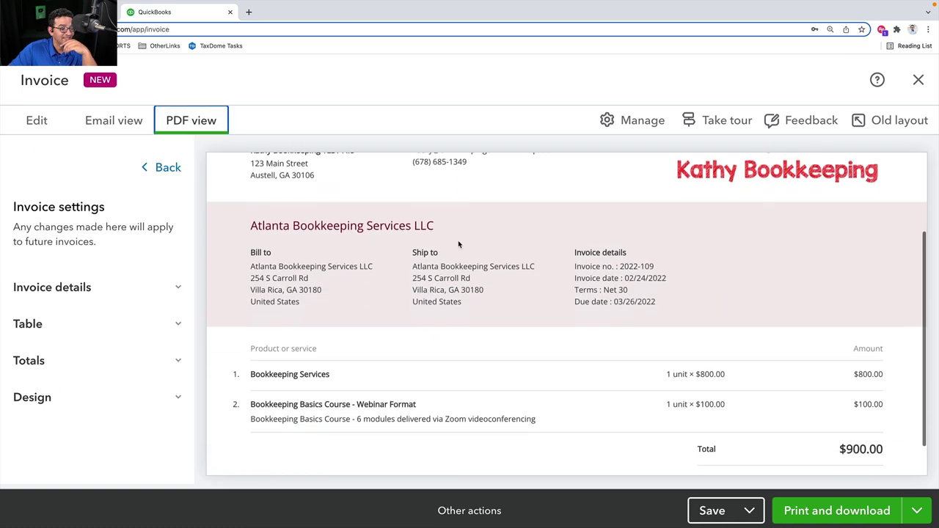
{"action": "scroll", "coordinate": [518, 258], "scroll_direction": "up", "scroll_amount": 3}
{"action": "scroll", "coordinate": [523, 260], "scroll_direction": "down", "scroll_amount": 3}
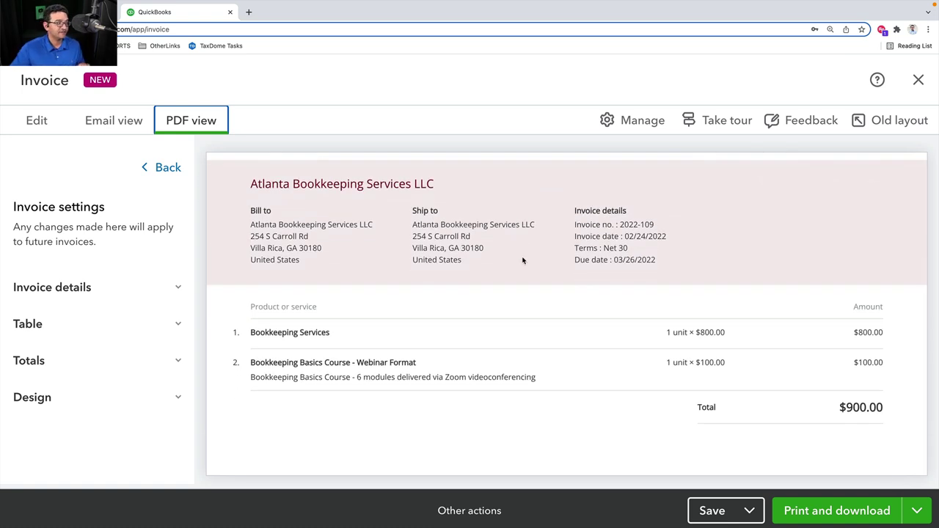
{"action": "left_click", "coordinate": [295, 334]}
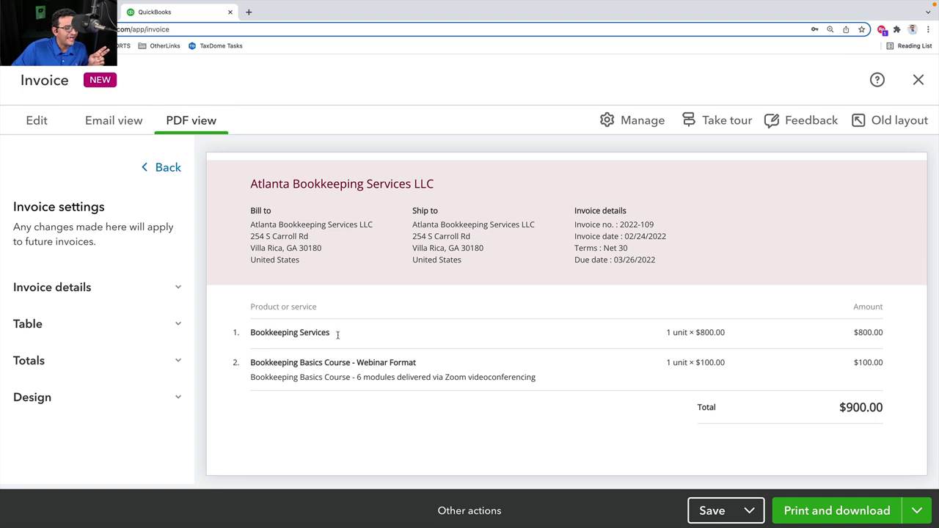
{"action": "left_click_drag", "start_coordinate": [687, 333], "coordinate": [761, 340]}
{"action": "left_click", "coordinate": [861, 330]}
{"action": "left_click_drag", "start_coordinate": [852, 331], "coordinate": [903, 335]}
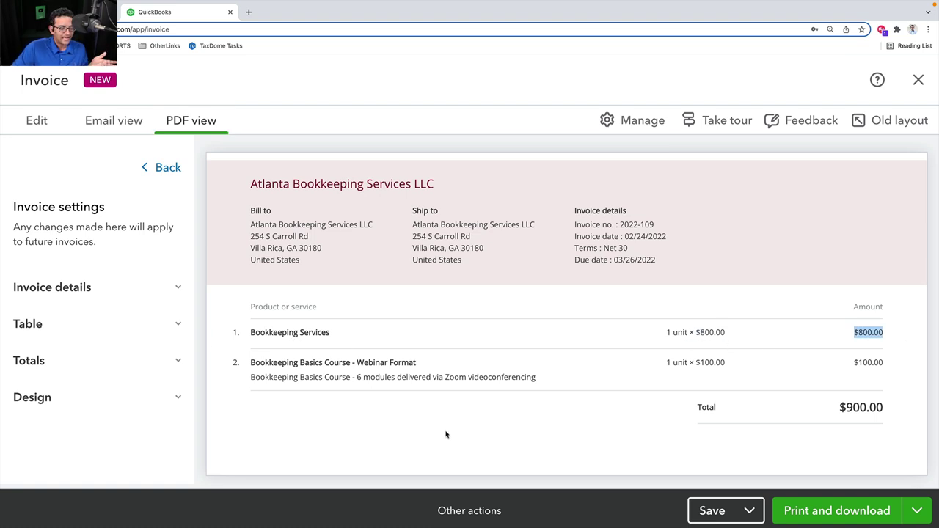
Try SKU and Service date in the Table columns, leaving both switched off
{"action": "left_click", "coordinate": [28, 327]}
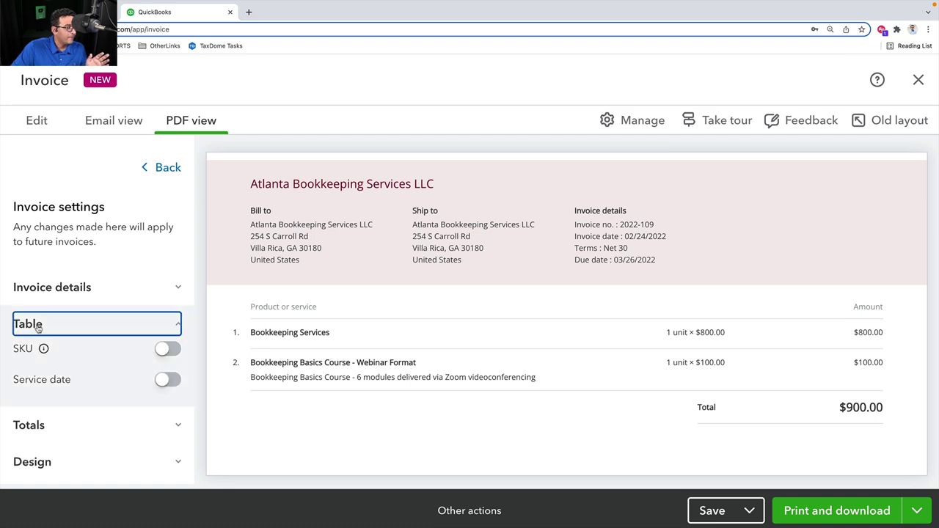
{"action": "left_click", "coordinate": [168, 380]}
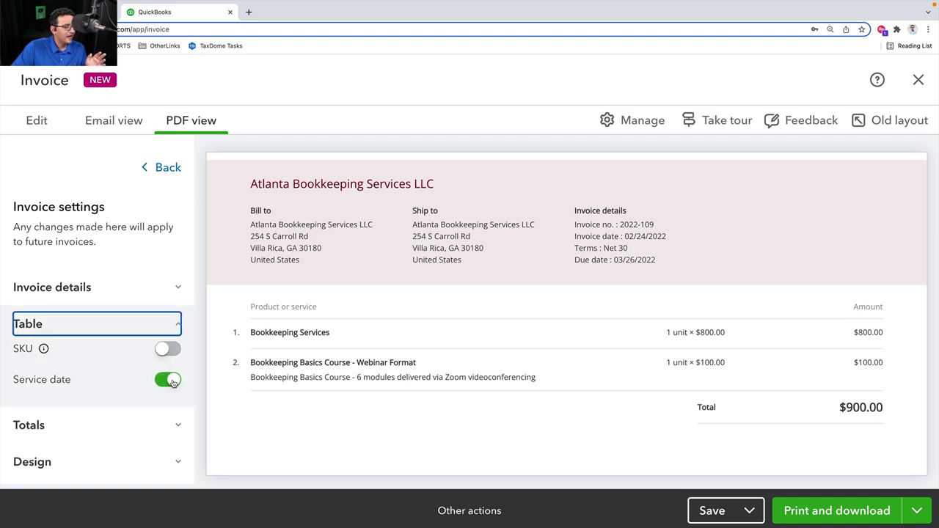
{"action": "left_click", "coordinate": [172, 381]}
{"action": "left_click", "coordinate": [168, 349]}
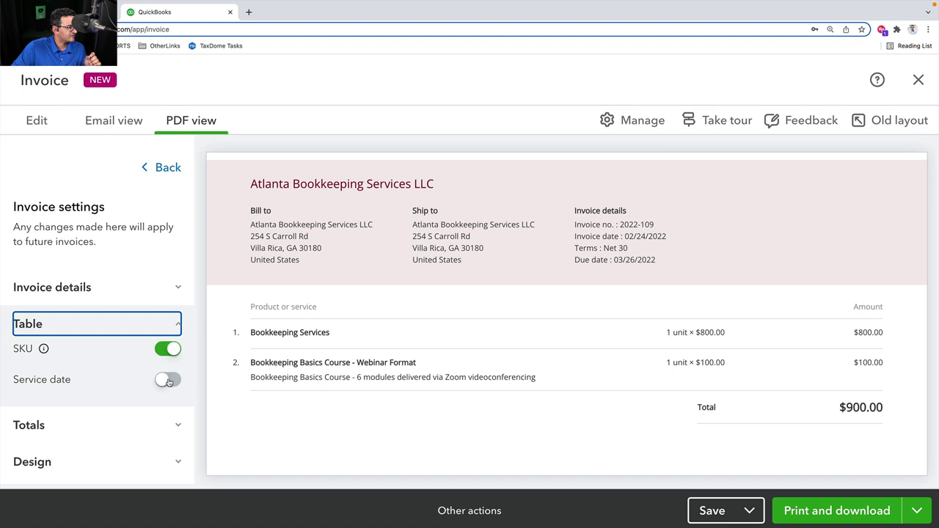
{"action": "left_click", "coordinate": [172, 380]}
{"action": "left_click", "coordinate": [171, 380]}
{"action": "left_click", "coordinate": [168, 349]}
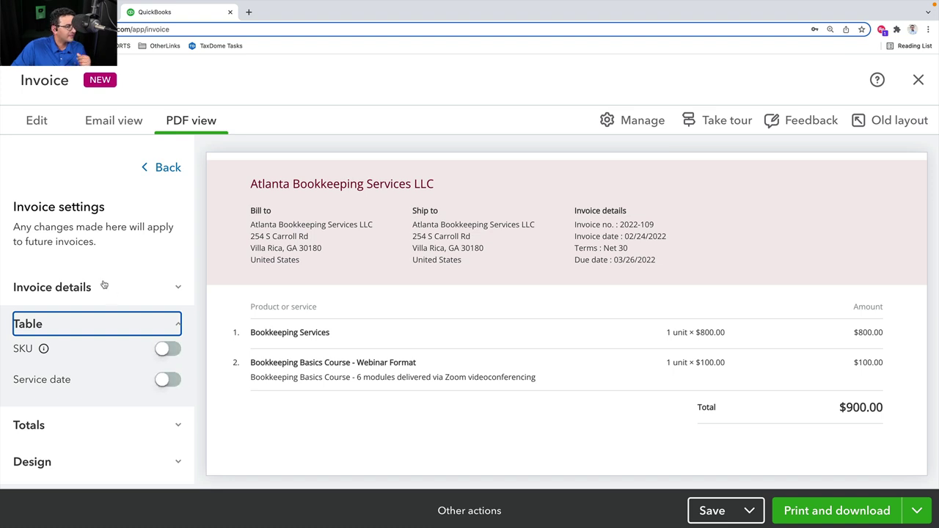
Toggle invoice number, invoice date, terms and due date off and back on under Invoice details
{"action": "left_click", "coordinate": [103, 287]}
{"action": "scroll", "coordinate": [125, 297], "scroll_direction": "down", "scroll_amount": 1}
{"action": "left_click", "coordinate": [168, 309]}
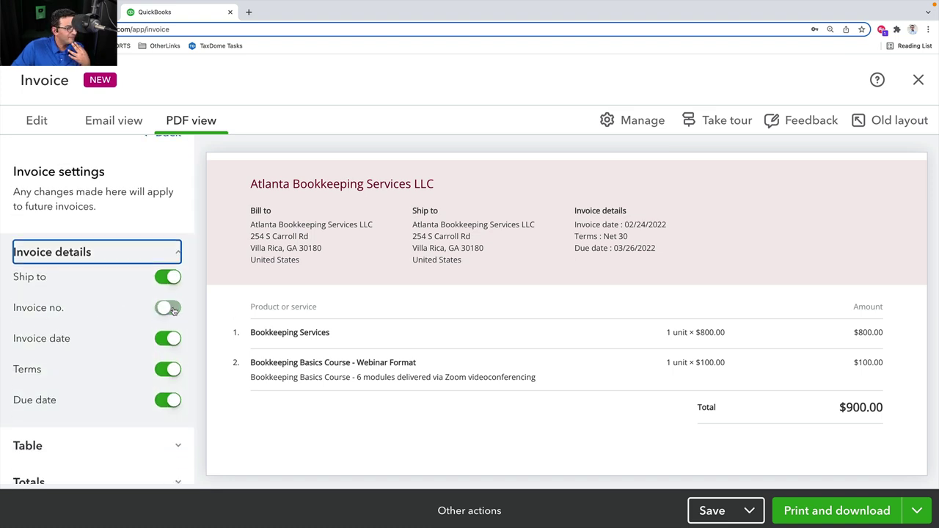
{"action": "left_click", "coordinate": [170, 338]}
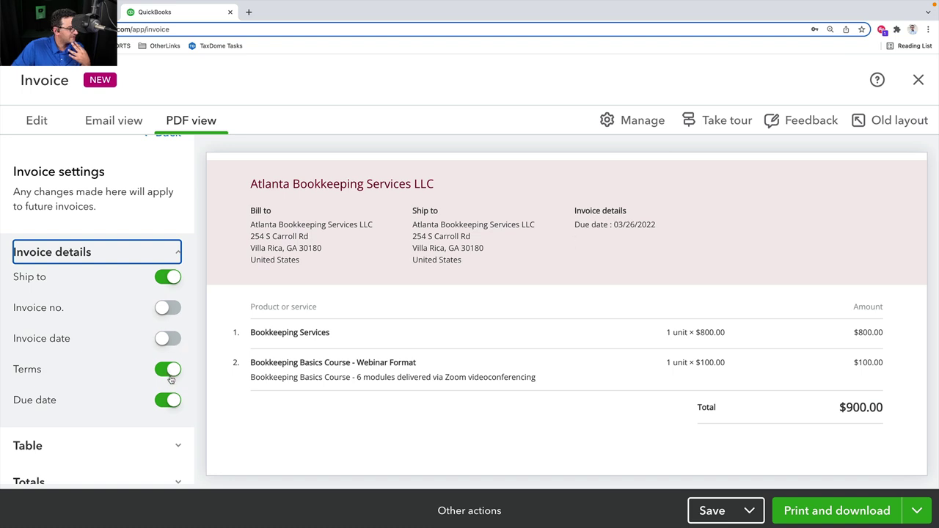
{"action": "left_click", "coordinate": [169, 369]}
{"action": "left_click", "coordinate": [172, 400]}
{"action": "left_click", "coordinate": [170, 400]}
{"action": "left_click", "coordinate": [168, 369]}
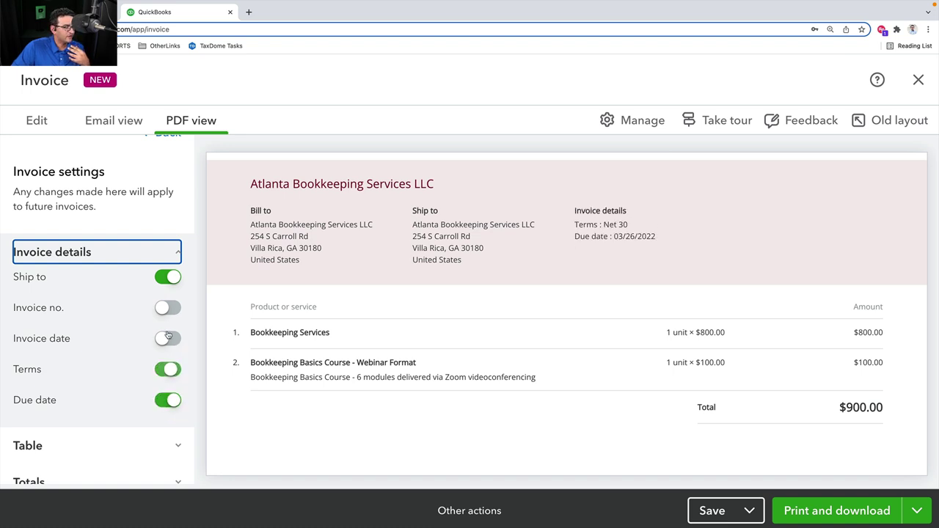
{"action": "left_click", "coordinate": [169, 339]}
{"action": "left_click", "coordinate": [169, 308]}
Toggle Ship to, invoice number and invoice date off and on, leaving all shown
{"action": "left_click", "coordinate": [172, 278]}
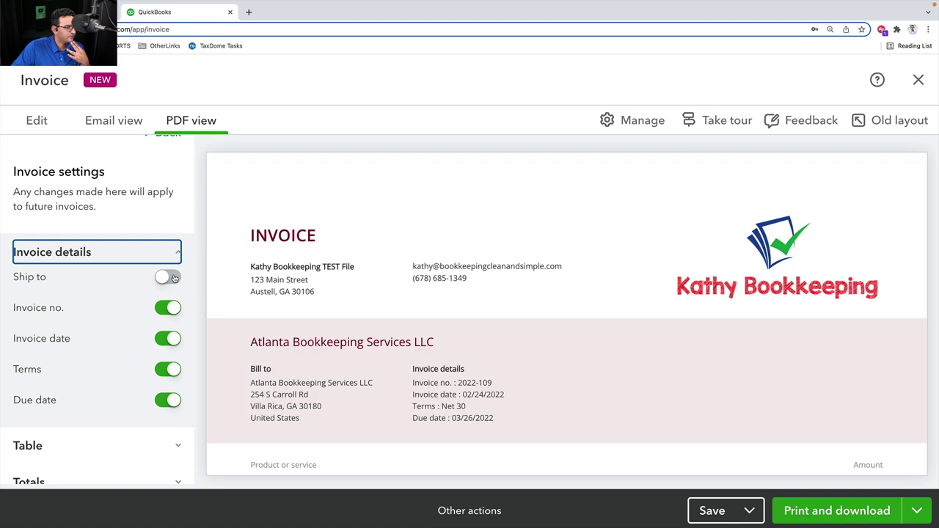
{"action": "left_click", "coordinate": [172, 278]}
{"action": "left_click", "coordinate": [173, 278]}
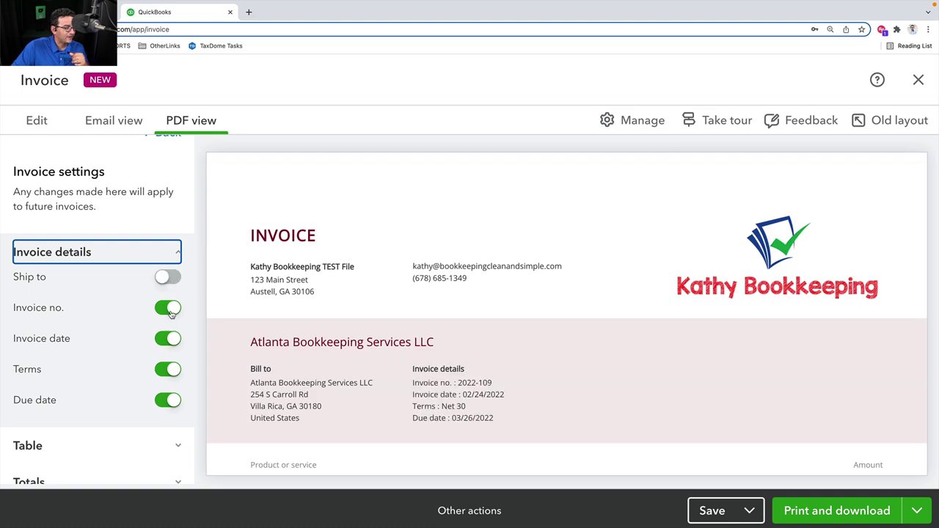
{"action": "left_click", "coordinate": [171, 309]}
{"action": "left_click", "coordinate": [173, 339]}
{"action": "left_click", "coordinate": [169, 338]}
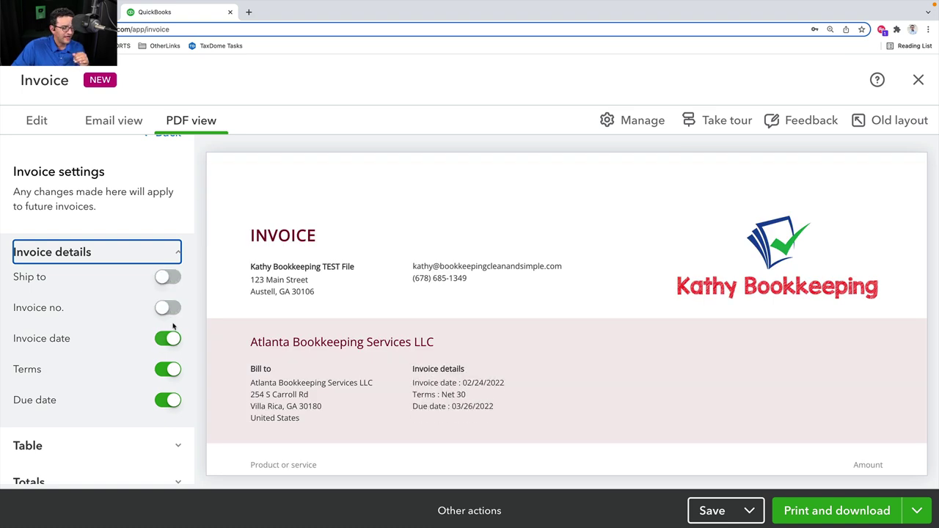
{"action": "left_click", "coordinate": [169, 307]}
{"action": "left_click", "coordinate": [168, 281]}
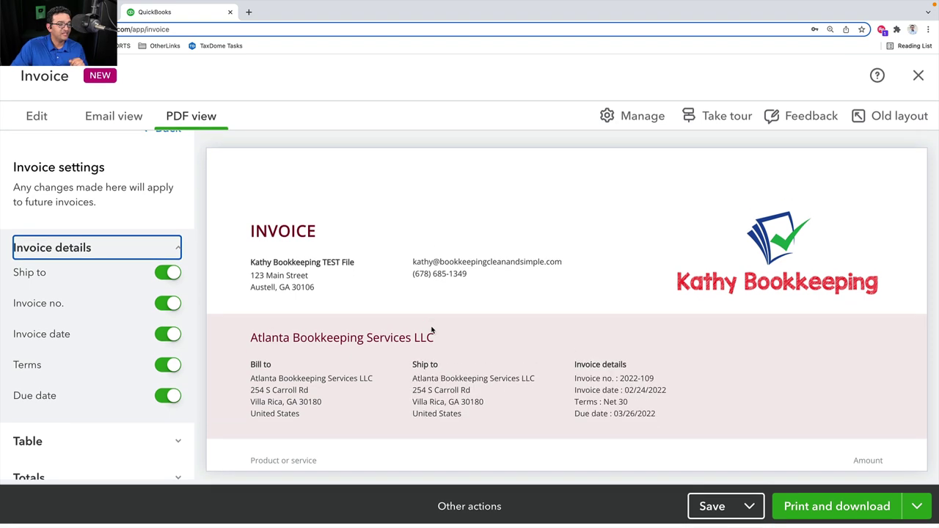
{"action": "scroll", "coordinate": [83, 408], "scroll_direction": "down", "scroll_amount": 2}
Toggle Shipping fee and Discount off and back on under Totals
{"action": "left_click", "coordinate": [46, 425]}
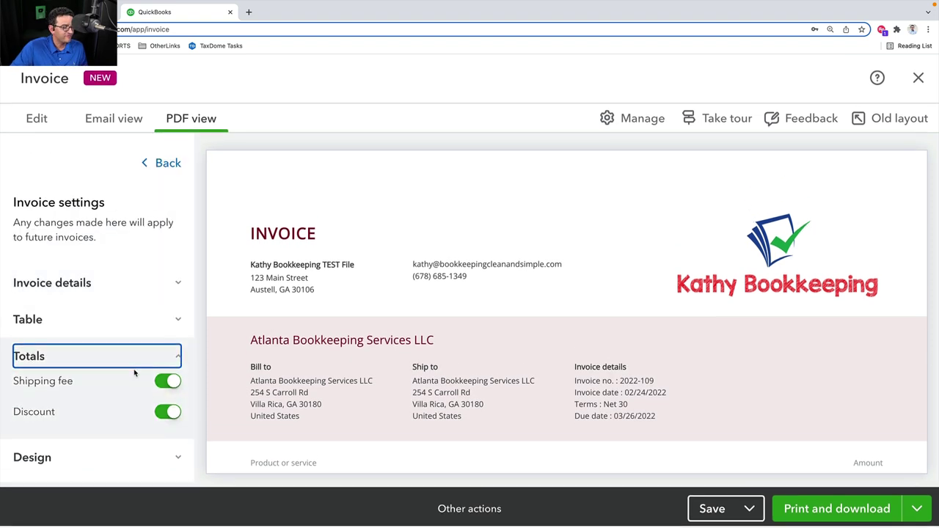
{"action": "scroll", "coordinate": [443, 376], "scroll_direction": "down", "scroll_amount": 2}
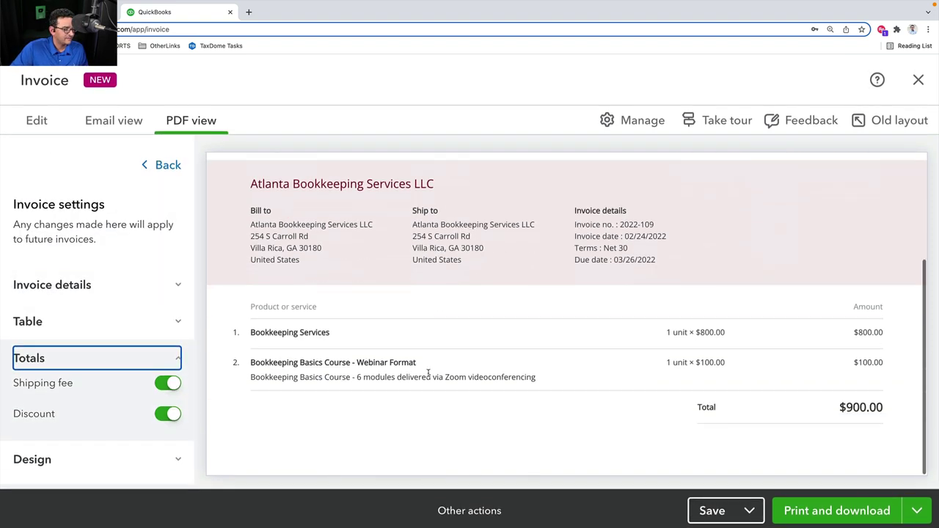
{"action": "left_click", "coordinate": [168, 383]}
{"action": "left_click", "coordinate": [168, 414]}
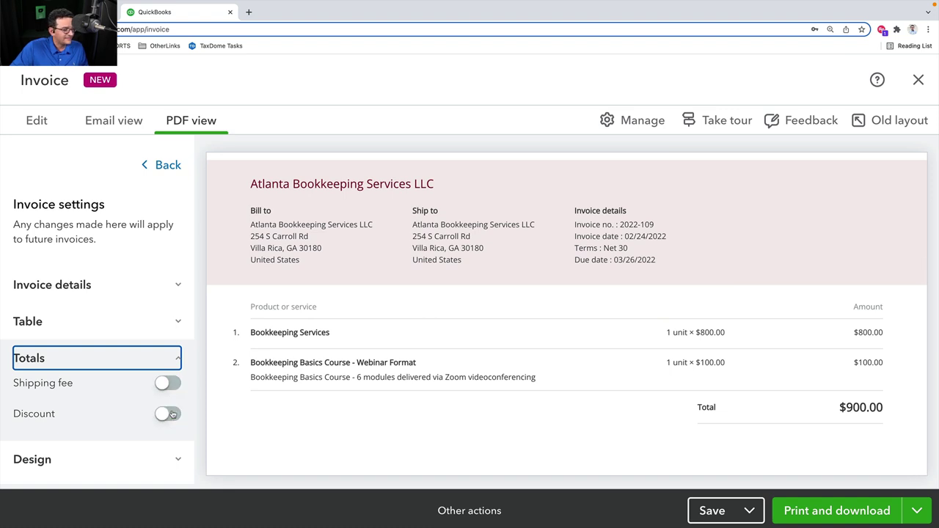
{"action": "left_click", "coordinate": [168, 413]}
{"action": "left_click", "coordinate": [168, 383]}
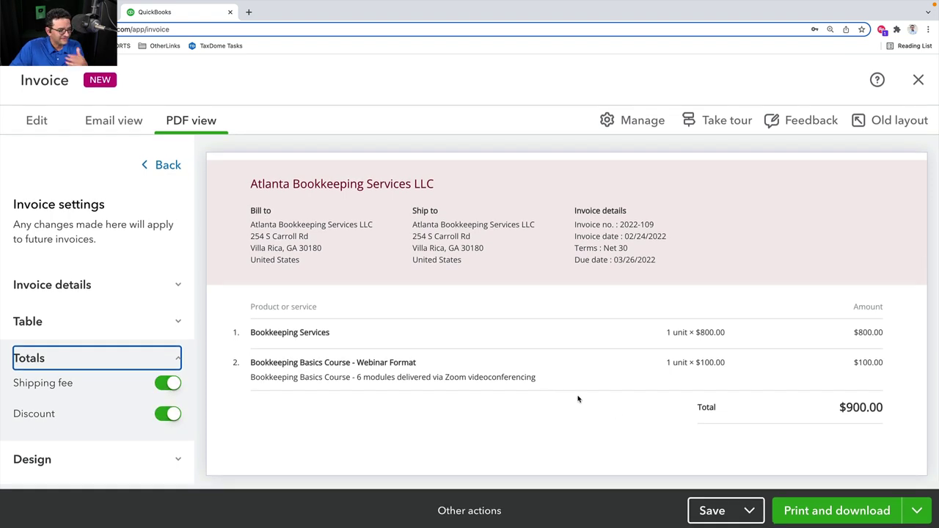
Set the invoice design colour to dark purple #542752 and the font to Overpass
{"action": "left_click", "coordinate": [50, 463]}
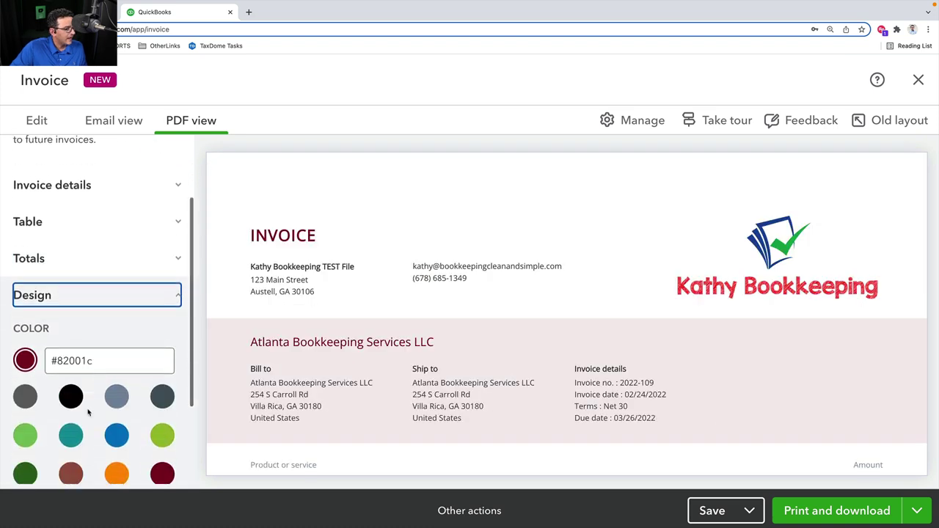
{"action": "scroll", "coordinate": [157, 378], "scroll_direction": "down", "scroll_amount": 2}
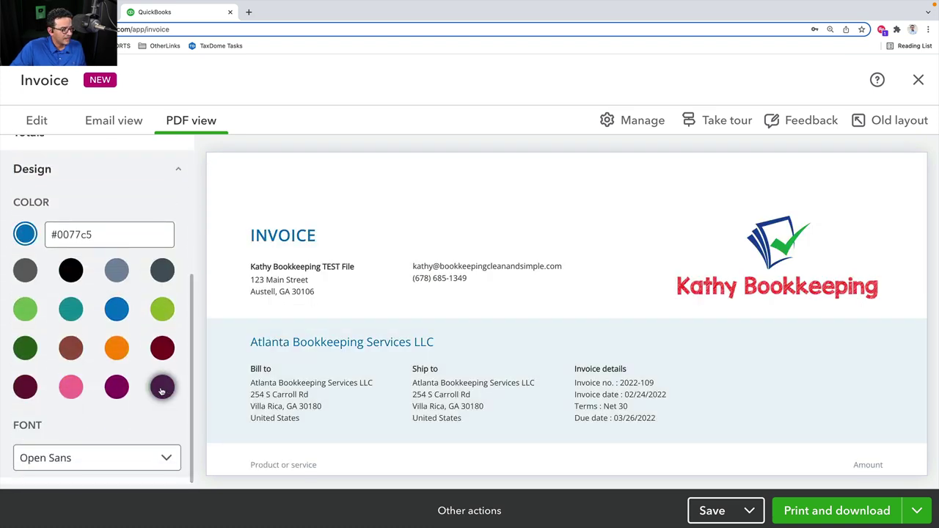
{"action": "left_click", "coordinate": [162, 387]}
{"action": "left_click", "coordinate": [167, 460]}
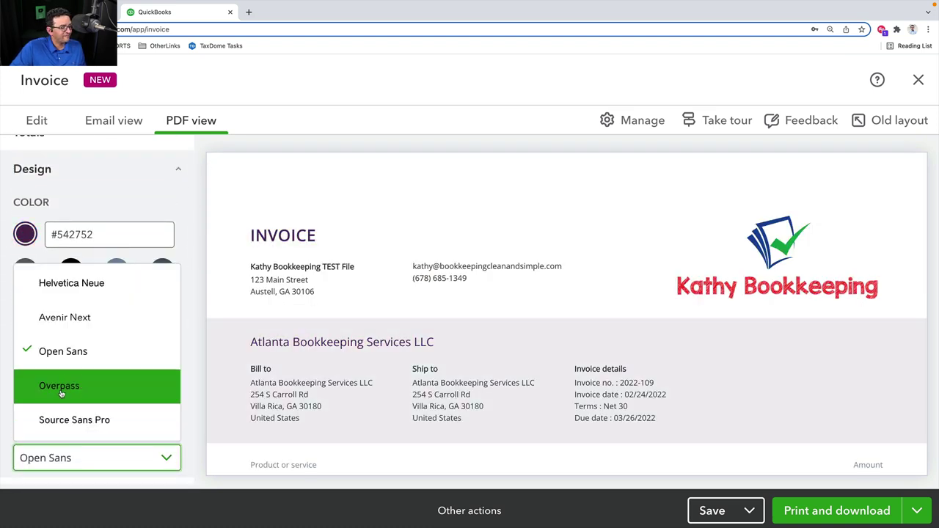
{"action": "left_click", "coordinate": [64, 393]}
{"action": "scroll", "coordinate": [399, 336], "scroll_direction": "down", "scroll_amount": 2}
{"action": "scroll", "coordinate": [398, 336], "scroll_direction": "down", "scroll_amount": 1}
{"action": "scroll", "coordinate": [398, 337], "scroll_direction": "up", "scroll_amount": 3}
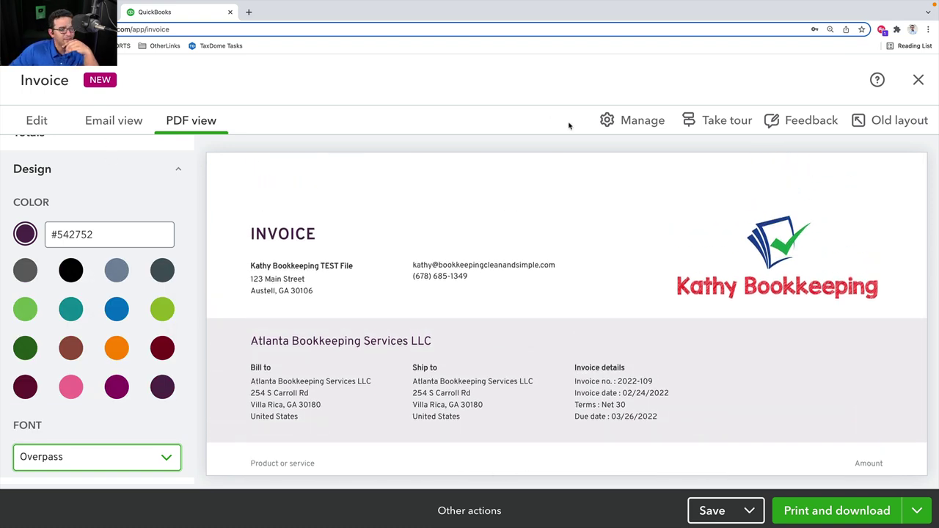
{"action": "left_click", "coordinate": [754, 511]}
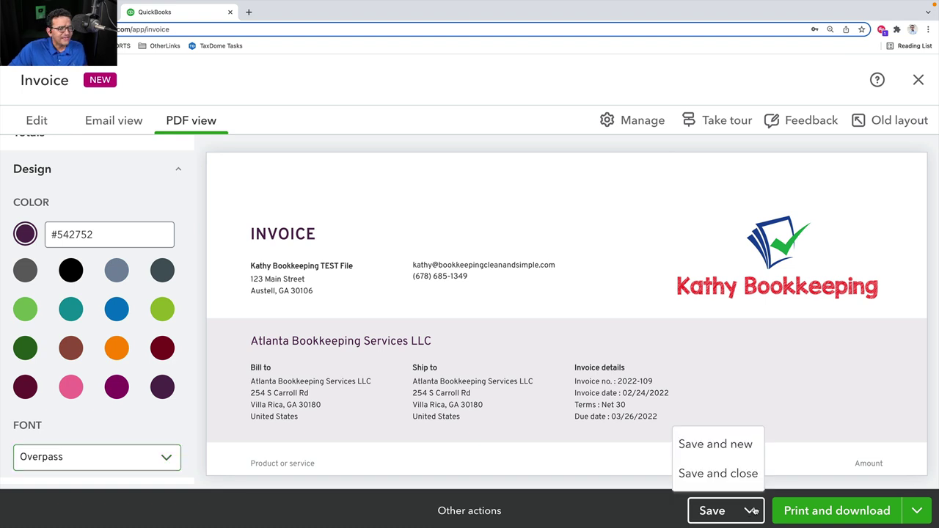
Save invoice 2022-109, preview it as email, and bring up the Save and send form
{"action": "left_click", "coordinate": [725, 512]}
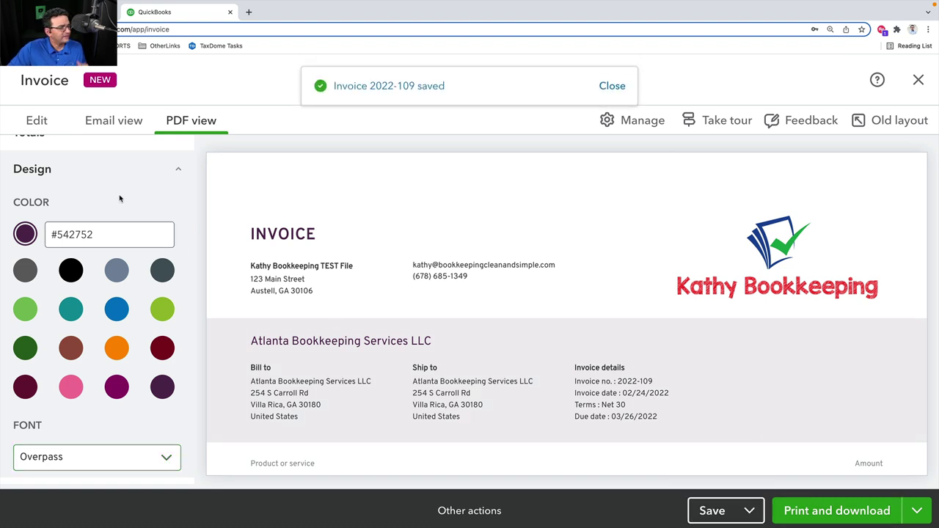
{"action": "left_click", "coordinate": [114, 121]}
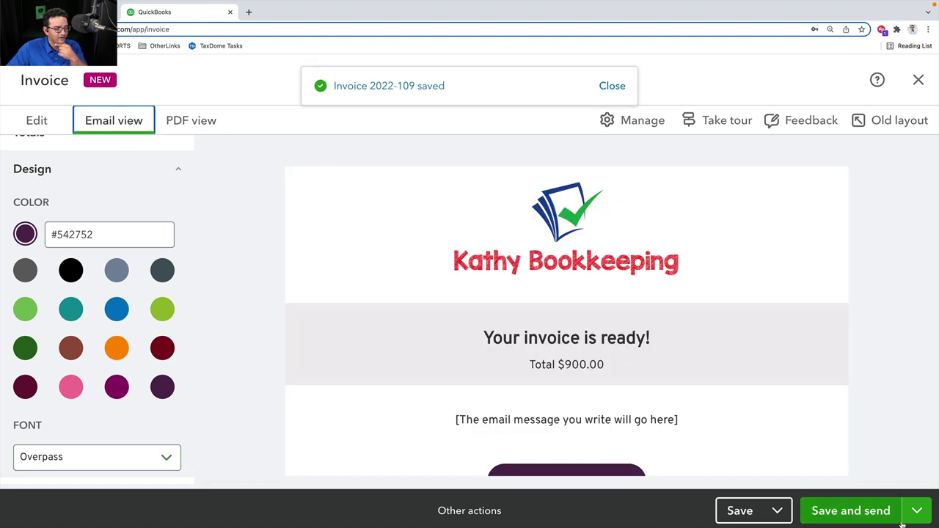
{"action": "left_click", "coordinate": [853, 512]}
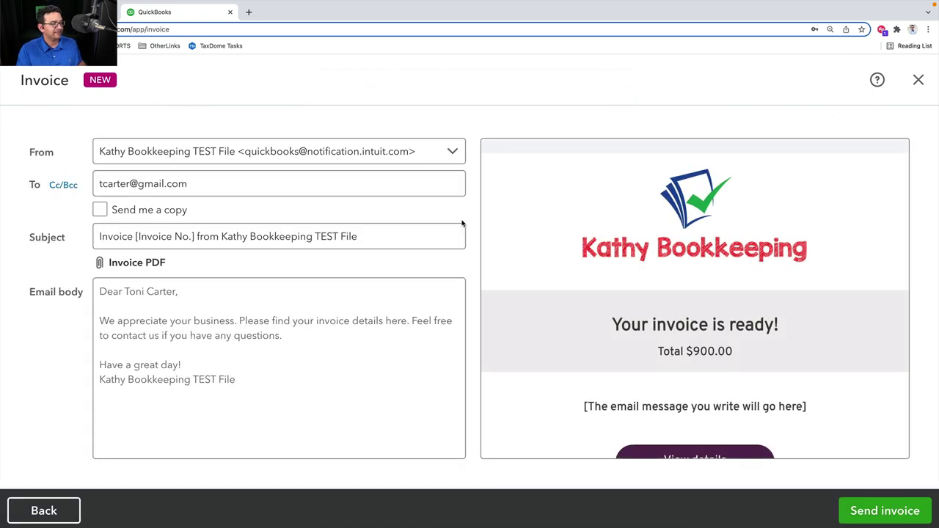
Select the recipient address and start adding a Gmail sender address, then dismiss the Gmail prompt
{"action": "left_click_drag", "start_coordinate": [193, 184], "coordinate": [76, 184]}
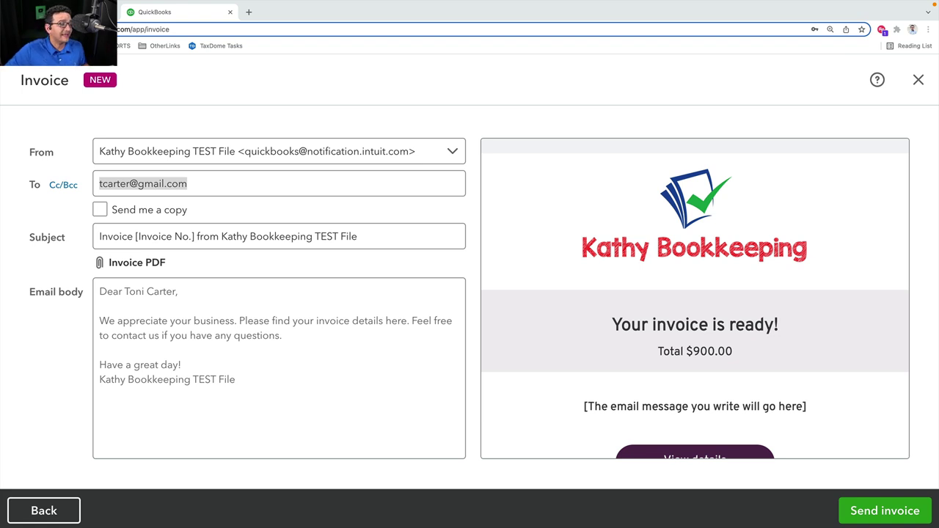
{"action": "left_click", "coordinate": [452, 153]}
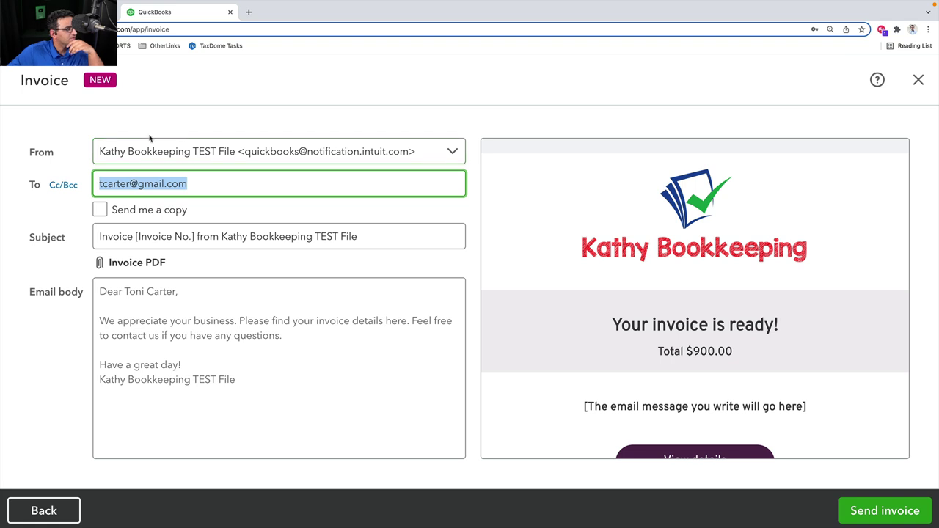
{"action": "left_click", "coordinate": [176, 150]}
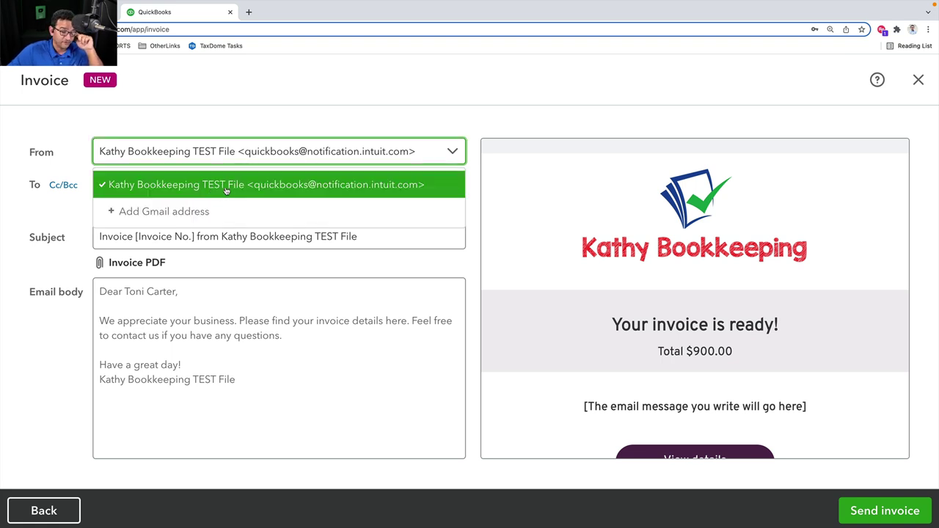
{"action": "left_click", "coordinate": [184, 209]}
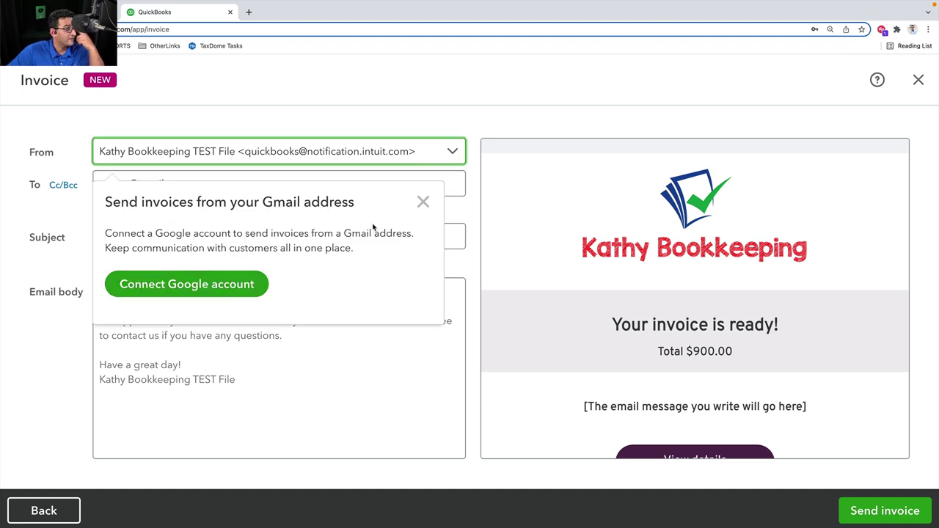
{"action": "left_click", "coordinate": [425, 203]}
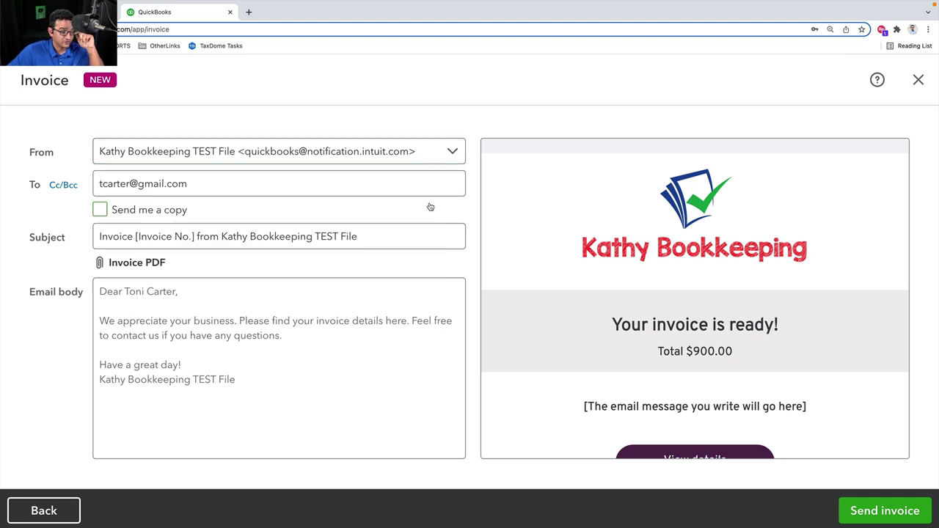
Leave the sender address unchanged and close the invoice email form without sending
{"action": "left_click", "coordinate": [453, 152]}
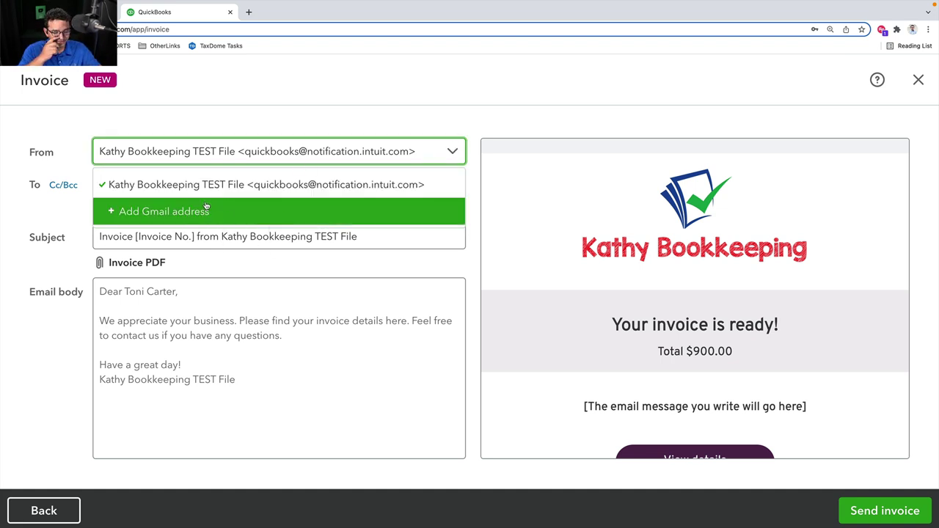
{"action": "left_click", "coordinate": [350, 96]}
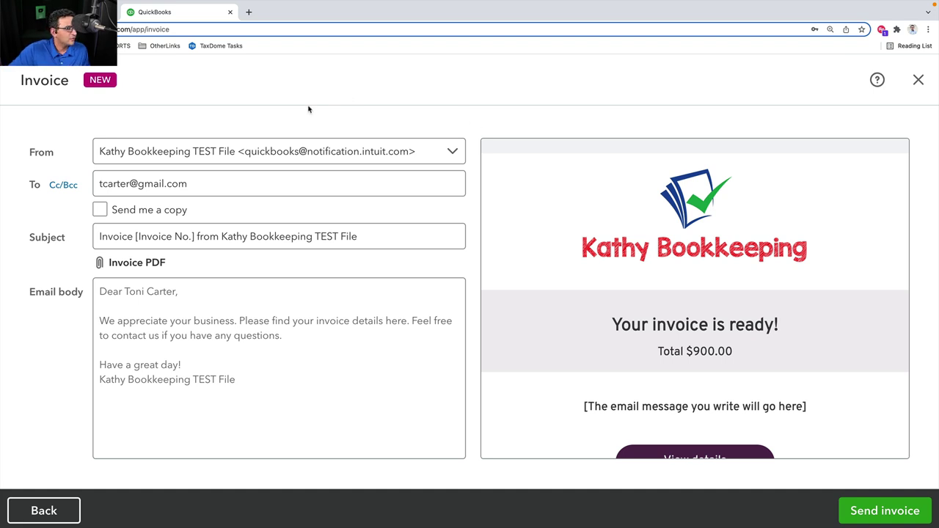
{"action": "left_click", "coordinate": [918, 80]}
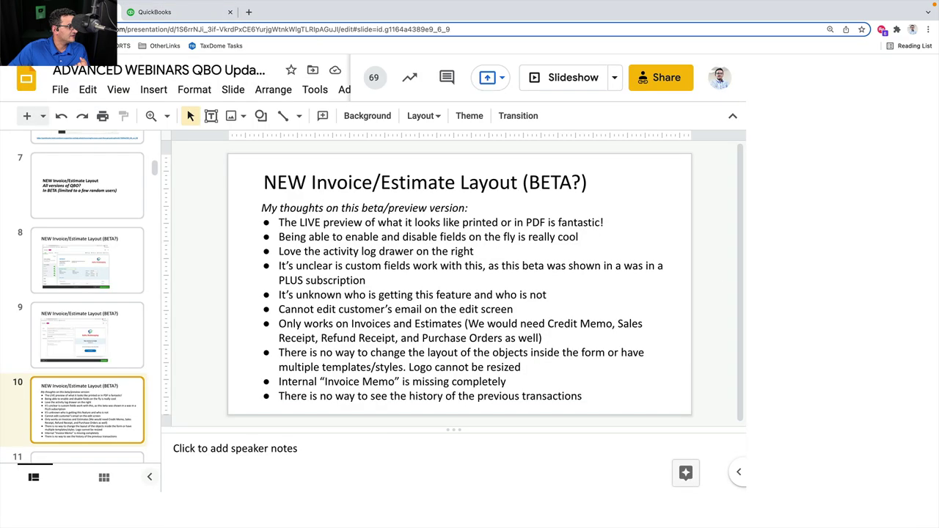
Present the deck full-screen from slide 10 and advance to the 'Mailchimp Integration to QBO' slide
{"action": "left_click", "coordinate": [778, 80]}
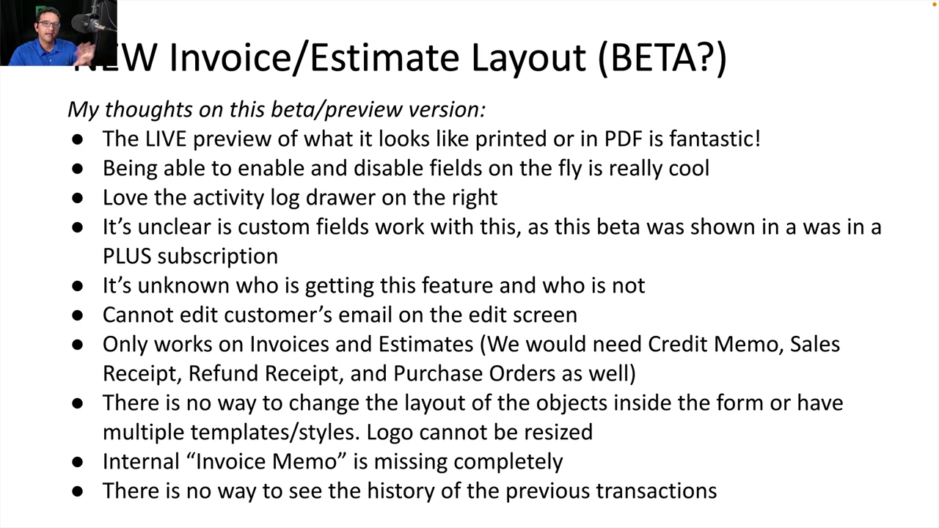
{"action": "key", "text": "Right"}
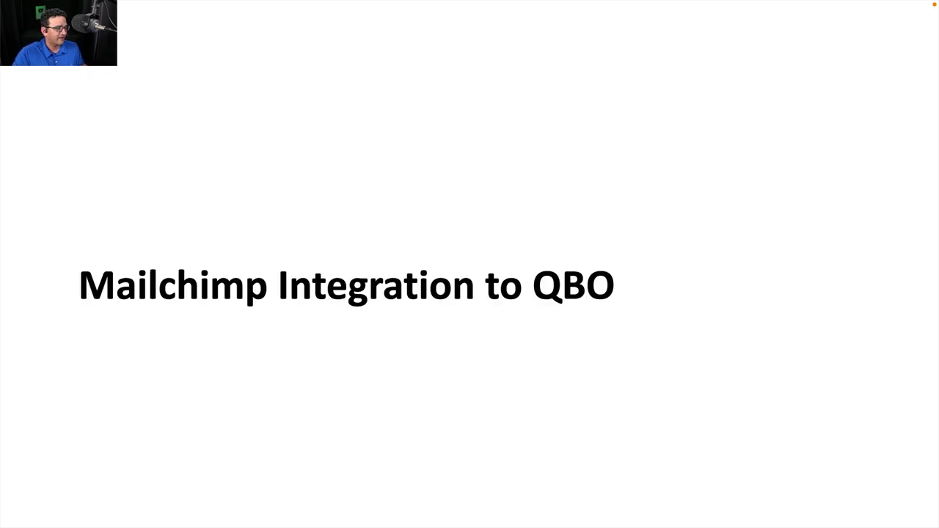
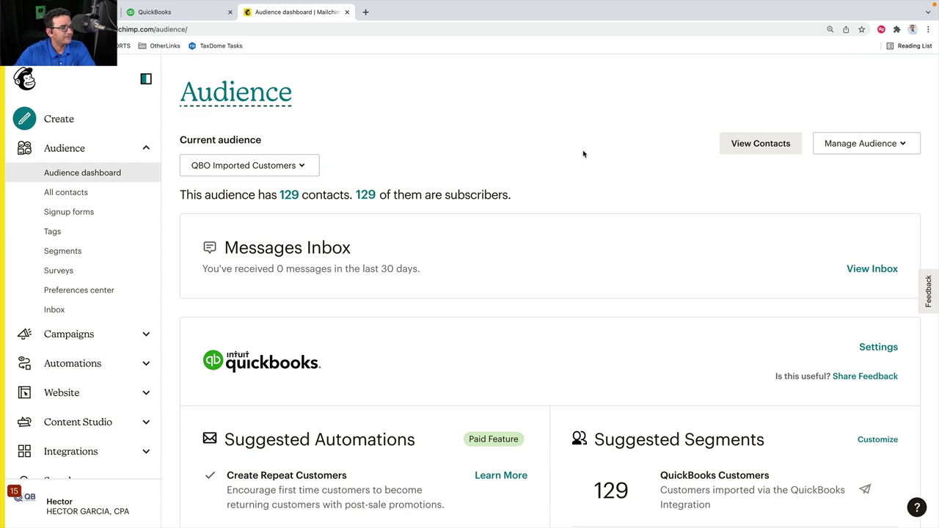
Check the audience list, then open the QuickBooks card's Settings to see the QuickBooks Online Beta integration page
{"action": "left_click", "coordinate": [253, 167]}
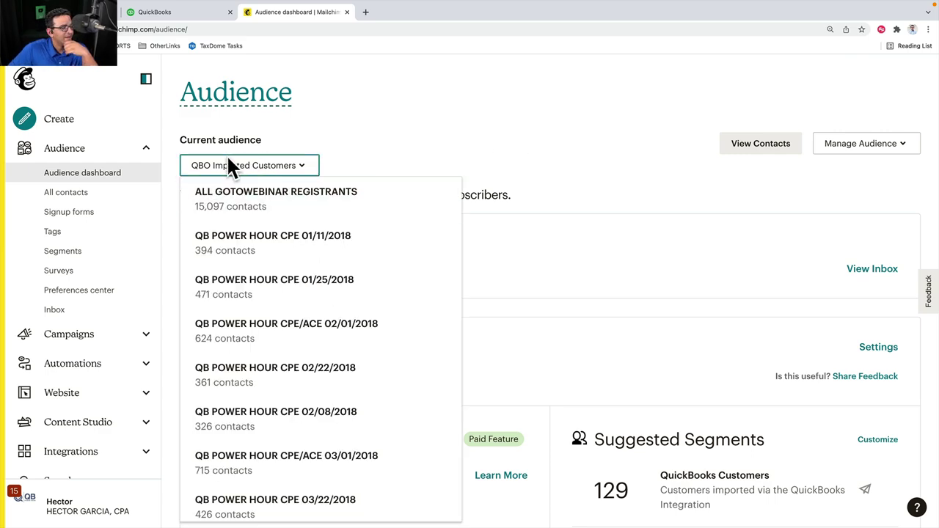
{"action": "left_click", "coordinate": [263, 167]}
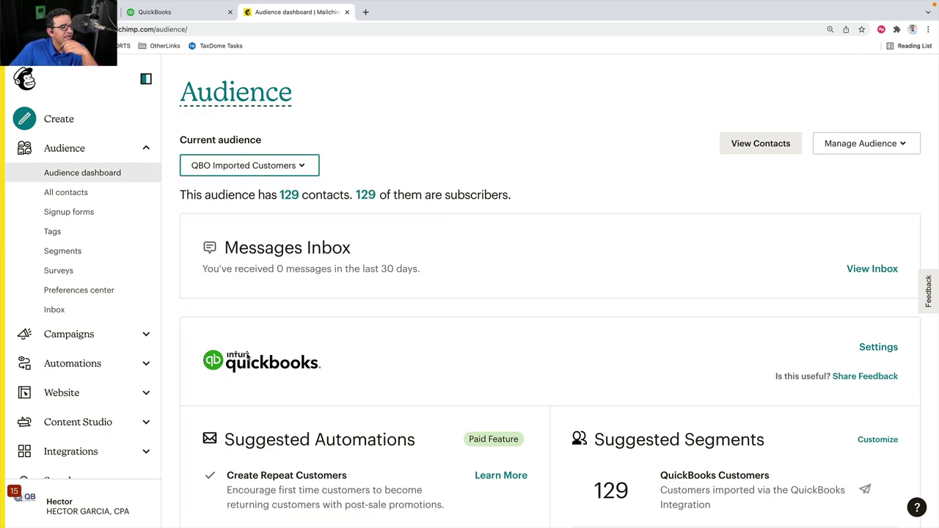
{"action": "scroll", "coordinate": [248, 358], "scroll_direction": "down", "scroll_amount": 4}
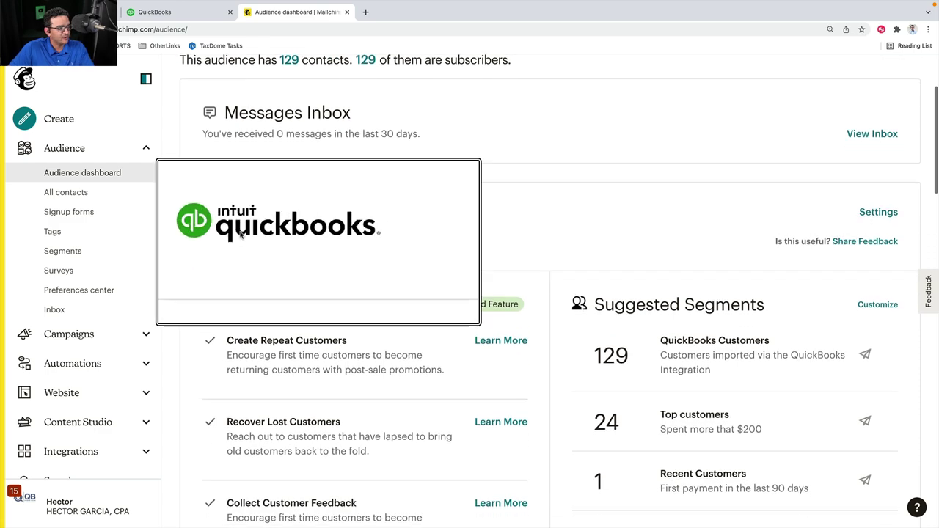
{"action": "left_click", "coordinate": [880, 212]}
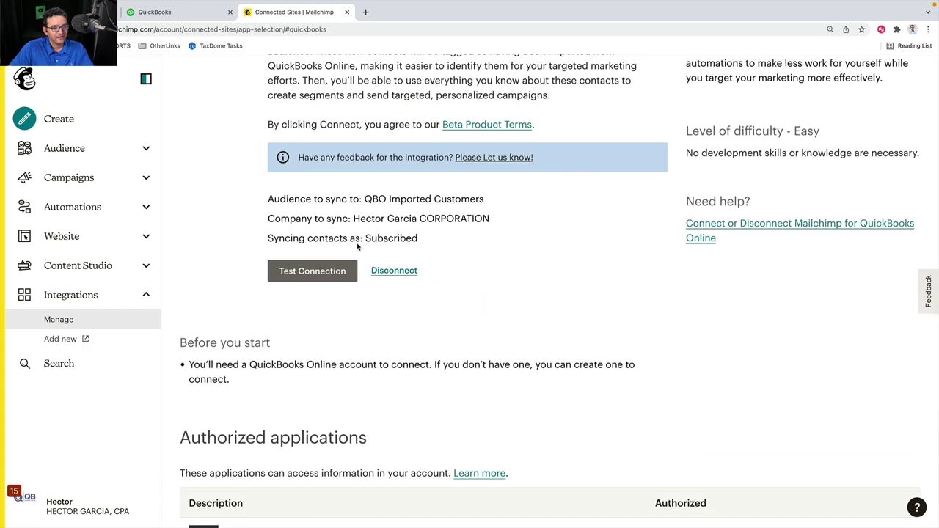
{"action": "scroll", "coordinate": [389, 261], "scroll_direction": "up", "scroll_amount": 10}
{"action": "scroll", "coordinate": [384, 258], "scroll_direction": "down", "scroll_amount": 5}
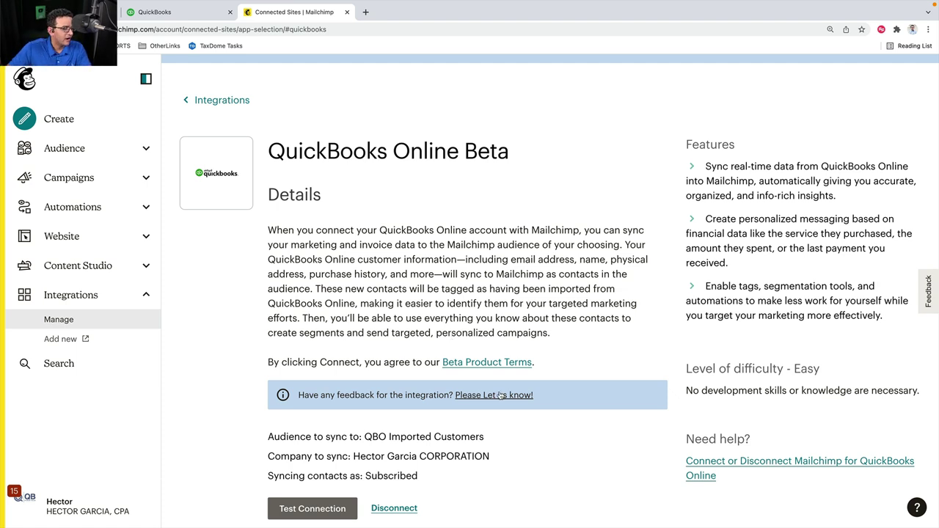
Open all 129 contacts of QBO Imported Customers from the audience dashboard
{"action": "left_click", "coordinate": [68, 147]}
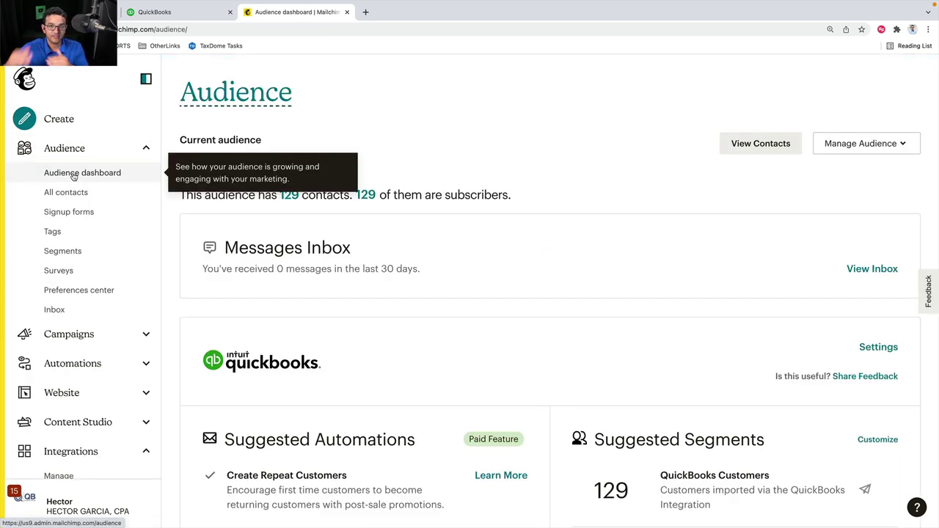
{"action": "scroll", "coordinate": [534, 390], "scroll_direction": "down", "scroll_amount": 2}
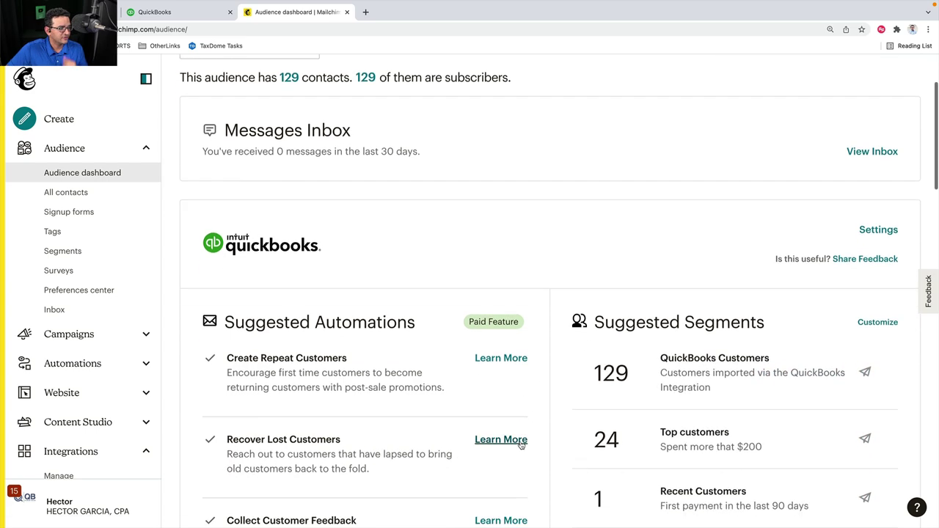
{"action": "scroll", "coordinate": [518, 440], "scroll_direction": "up", "scroll_amount": 1}
{"action": "scroll", "coordinate": [512, 440], "scroll_direction": "up", "scroll_amount": 1}
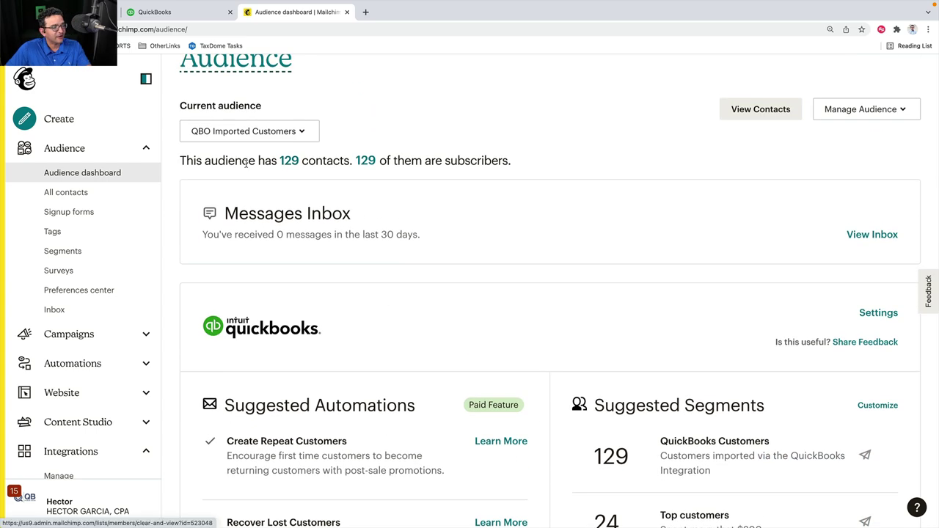
{"action": "left_click", "coordinate": [289, 161]}
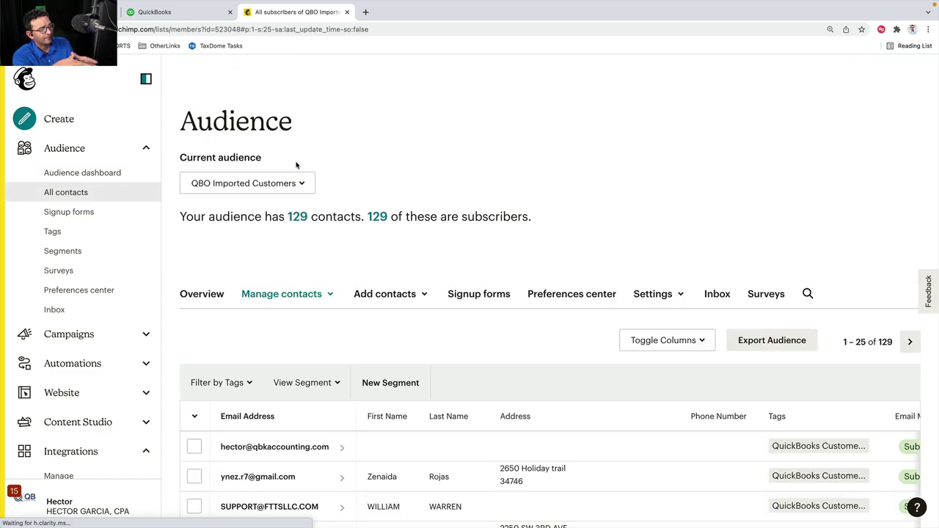
{"action": "scroll", "coordinate": [434, 254], "scroll_direction": "down", "scroll_amount": 2}
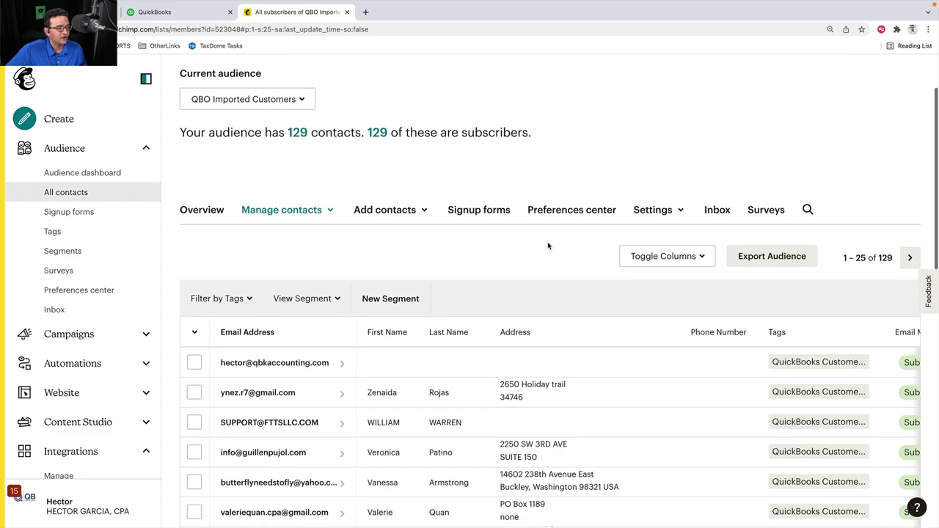
Collapse the sidebar and scroll the contact table right to the Revenue column
{"action": "left_click", "coordinate": [146, 78]}
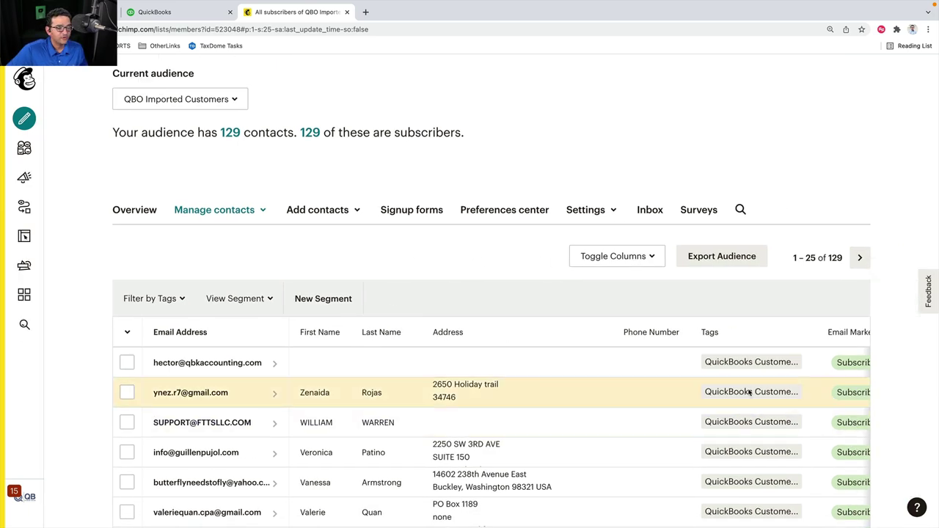
{"action": "scroll", "coordinate": [749, 392], "scroll_direction": "right", "scroll_amount": 2}
{"action": "scroll", "coordinate": [749, 393], "scroll_direction": "right", "scroll_amount": 5}
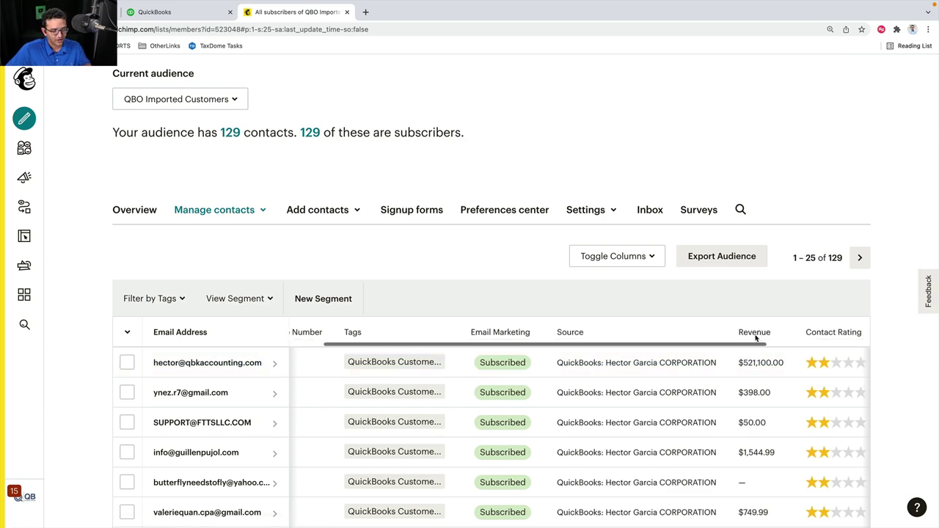
{"action": "scroll", "coordinate": [742, 336], "scroll_direction": "right", "scroll_amount": 2}
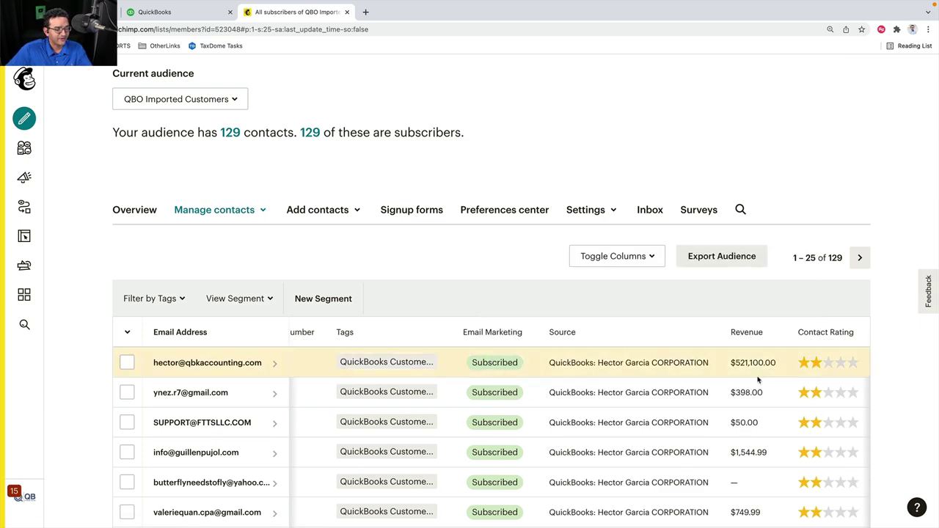
{"action": "scroll", "coordinate": [755, 387], "scroll_direction": "down", "scroll_amount": 2}
{"action": "scroll", "coordinate": [755, 385], "scroll_direction": "up", "scroll_amount": 1}
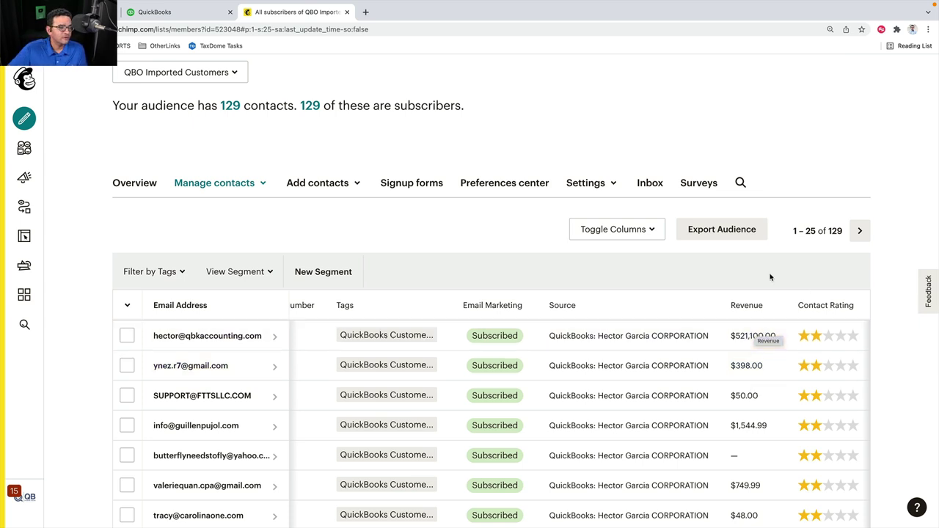
Hide the First Name, Last Name, Address and Phone Number columns and save the change
{"action": "left_click", "coordinate": [649, 230]}
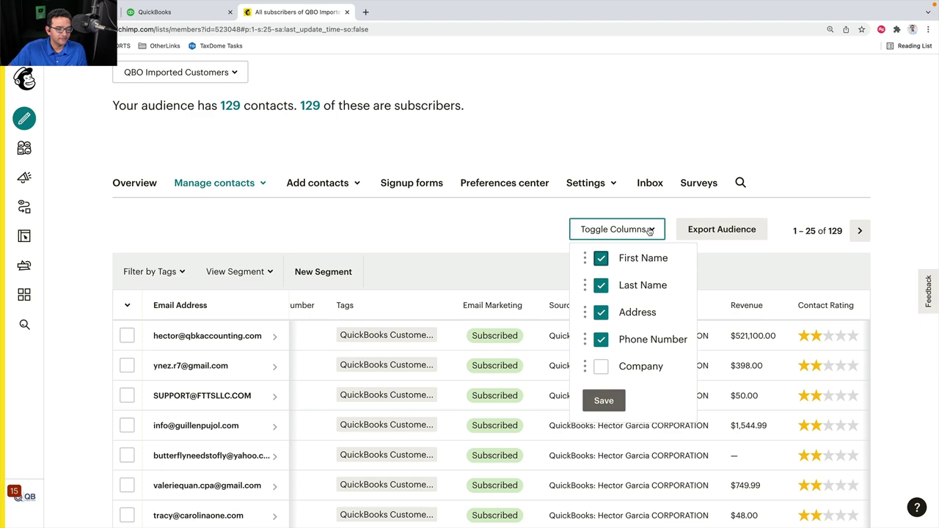
{"action": "left_click", "coordinate": [600, 339]}
{"action": "left_click", "coordinate": [601, 312]}
{"action": "left_click", "coordinate": [601, 285]}
{"action": "left_click", "coordinate": [600, 259]}
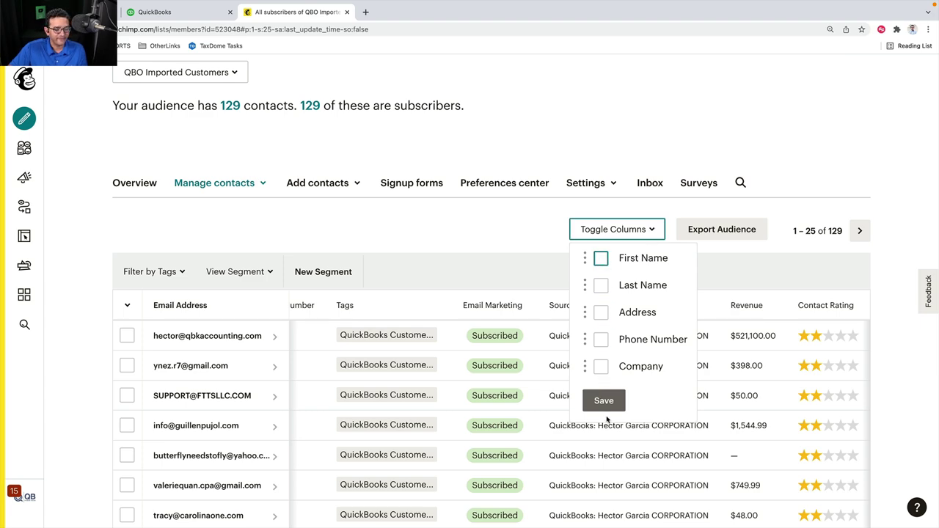
{"action": "left_click", "coordinate": [603, 400]}
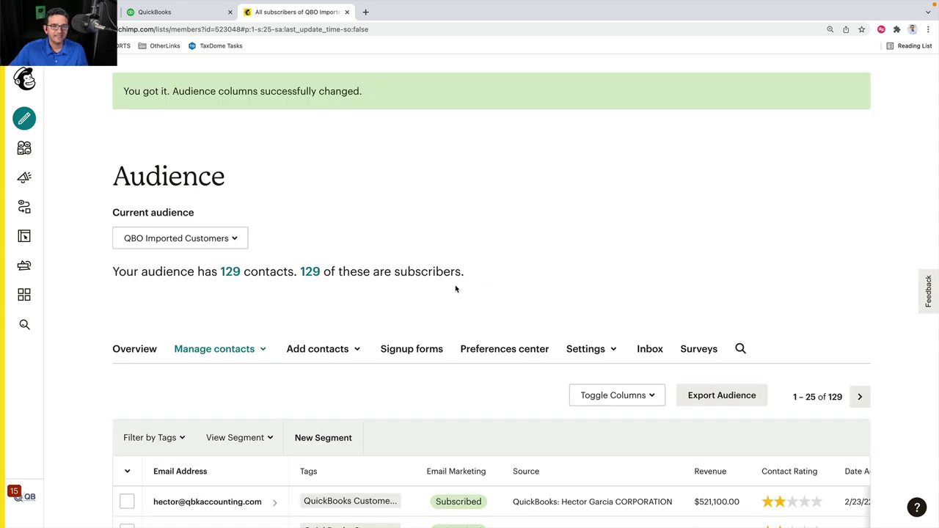
Open the first contact's profile, which shows $521,100.00 total revenue
{"action": "scroll", "coordinate": [524, 336], "scroll_direction": "down", "scroll_amount": 3}
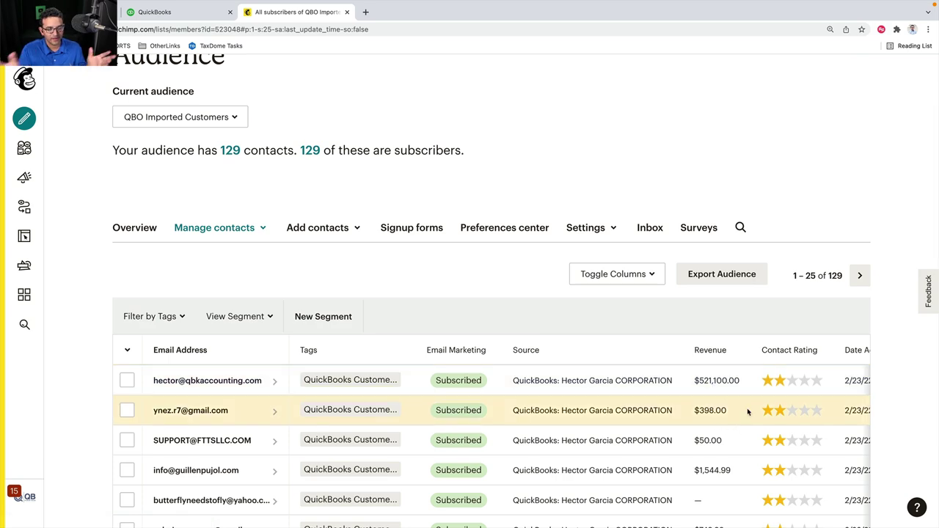
{"action": "scroll", "coordinate": [746, 409], "scroll_direction": "down", "scroll_amount": 4}
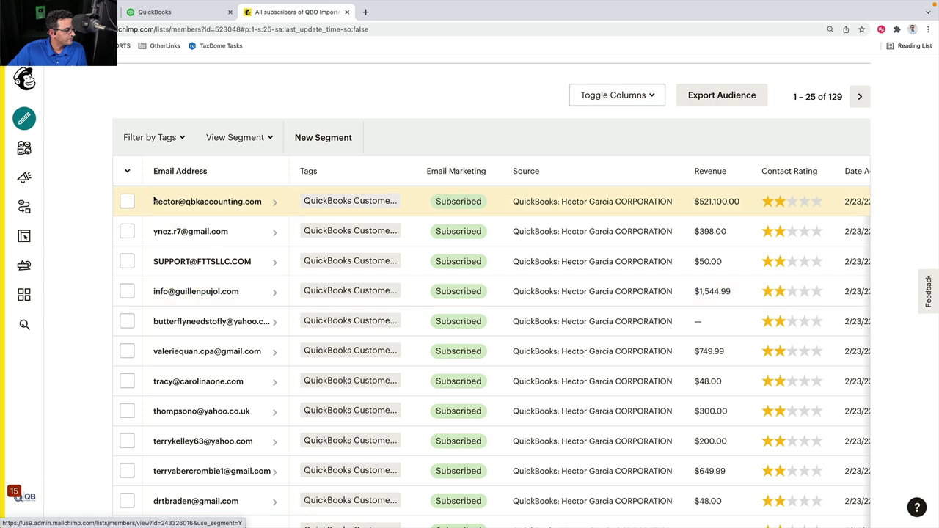
{"action": "left_click", "coordinate": [176, 204]}
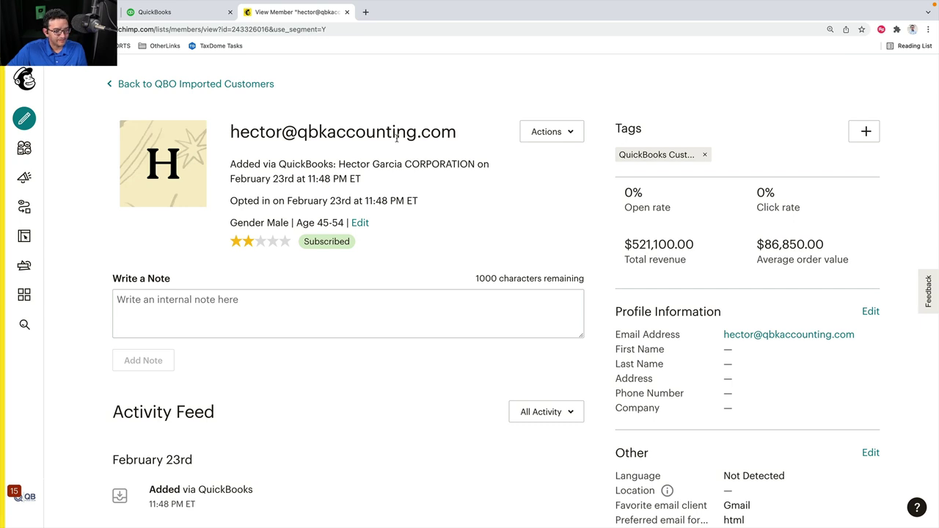
{"action": "left_click", "coordinate": [158, 11]}
Open the CORPORATION company file and go to the Sales > Customers list
{"action": "left_click", "coordinate": [415, 200]}
{"action": "type", "text": "corp"}
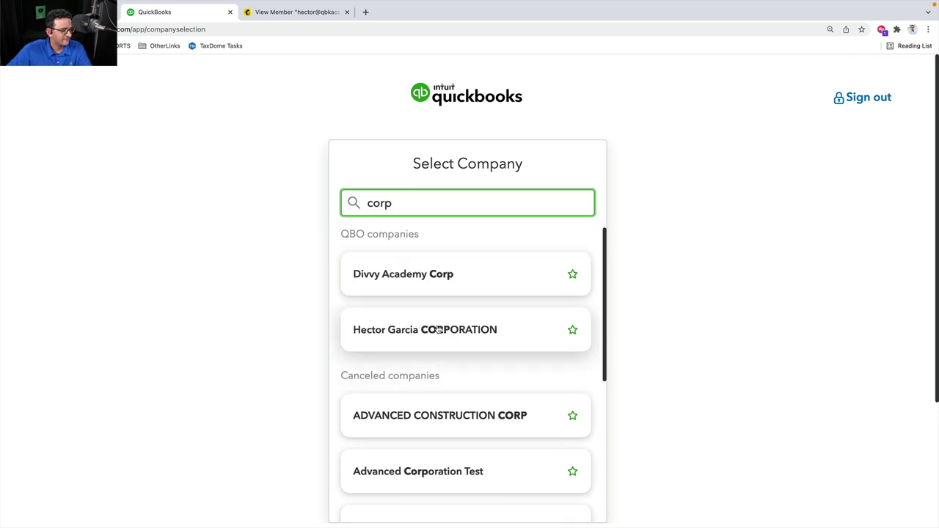
{"action": "left_click", "coordinate": [438, 330]}
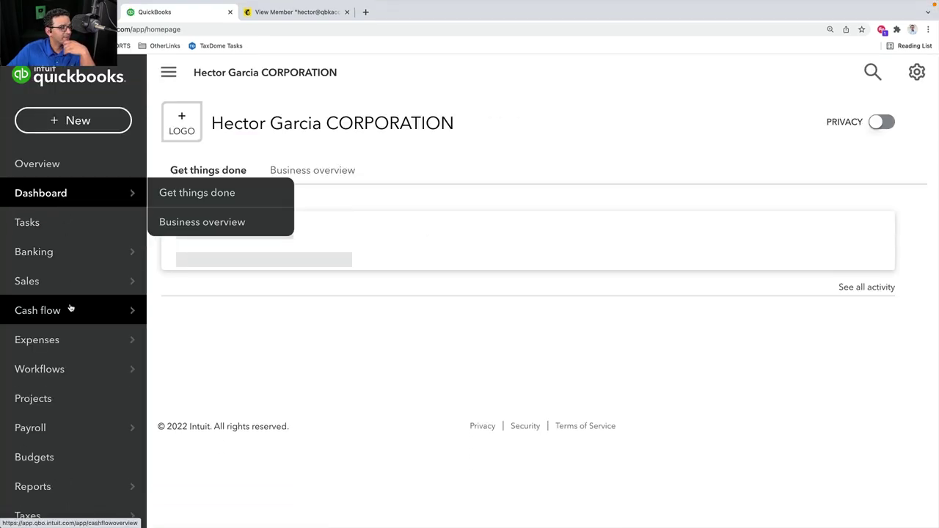
{"action": "mouse_move", "coordinate": [51, 279]}
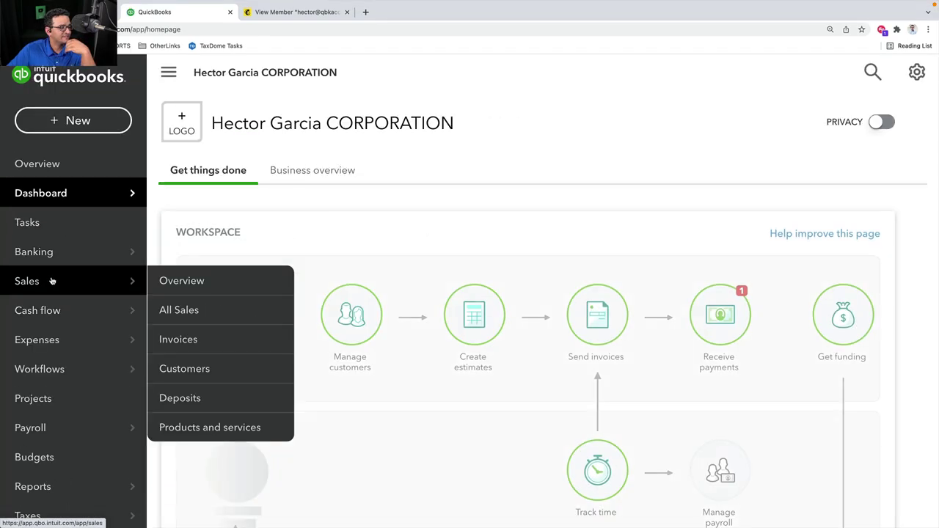
{"action": "left_click", "coordinate": [188, 377]}
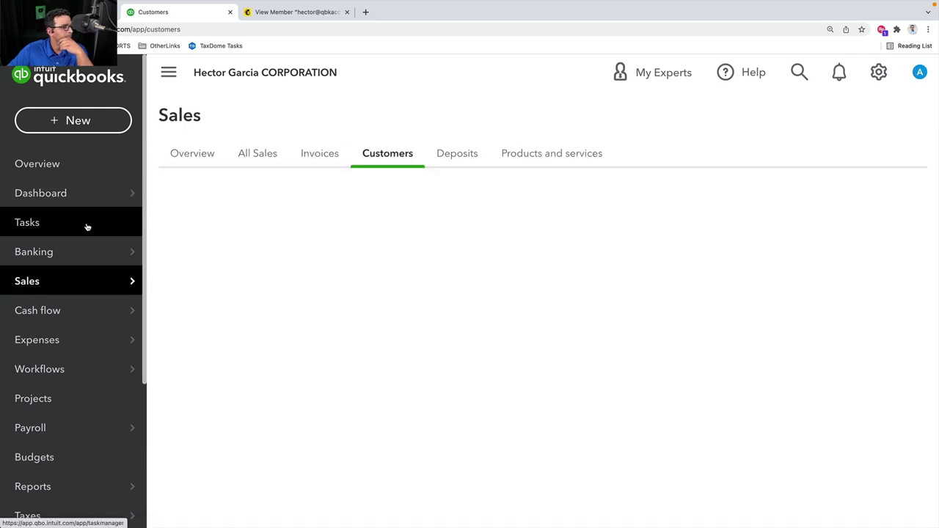
Search the customer list by the contact's e-mail and open AAA Construction
{"action": "mouse_move", "coordinate": [71, 286]}
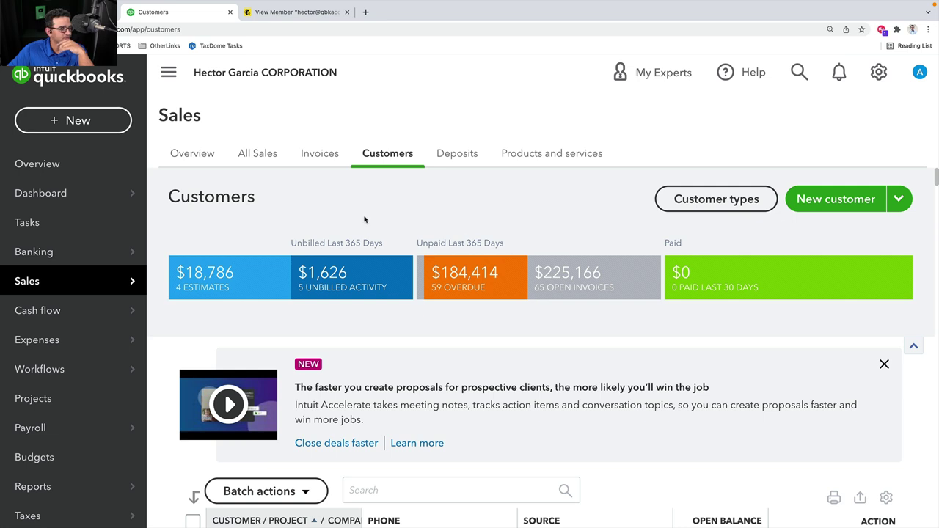
{"action": "scroll", "coordinate": [491, 278], "scroll_direction": "down", "scroll_amount": 5}
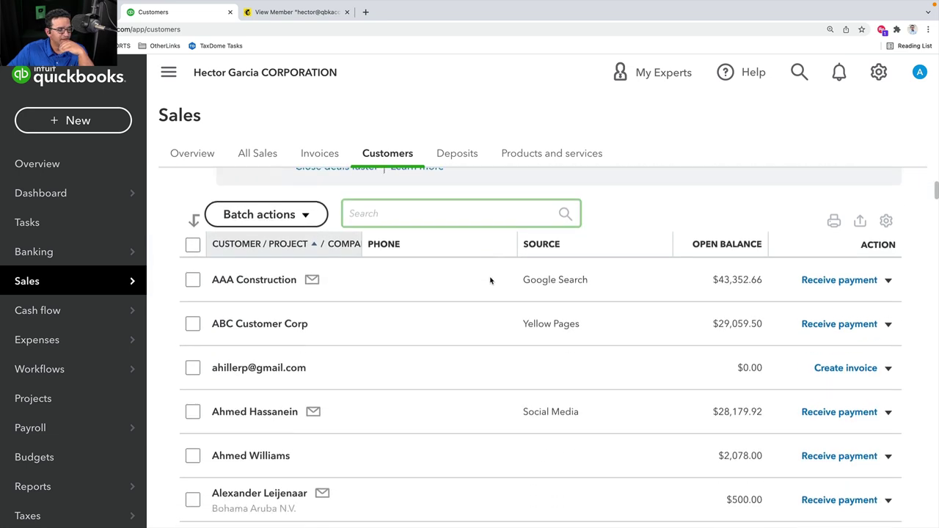
{"action": "scroll", "coordinate": [491, 285], "scroll_direction": "up", "scroll_amount": 3}
{"action": "left_click", "coordinate": [396, 235]}
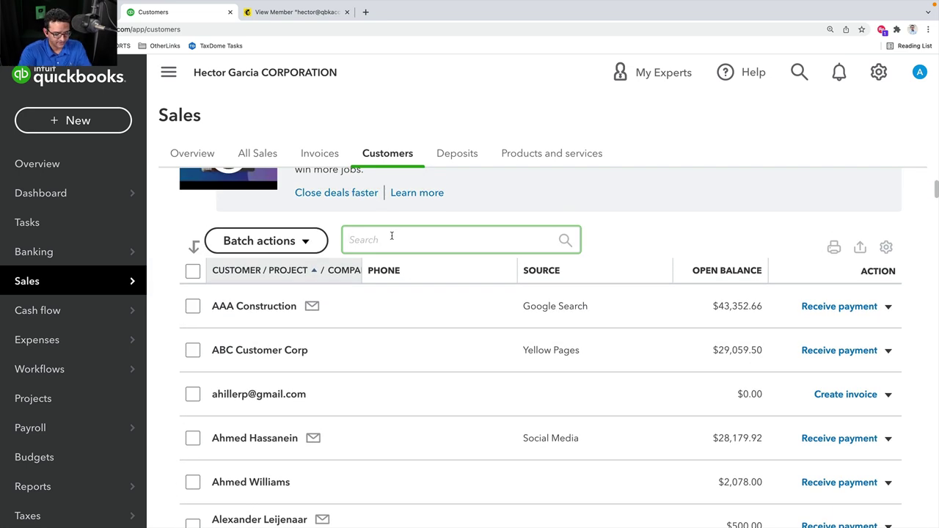
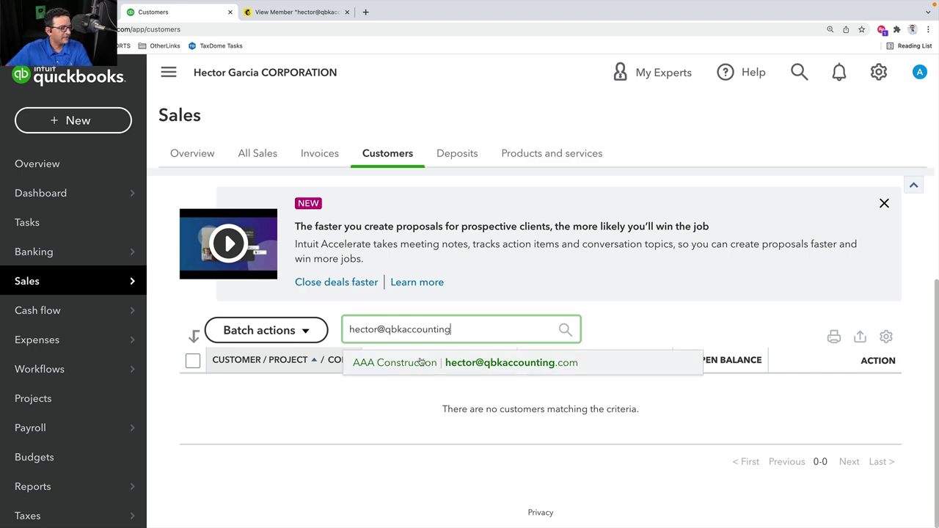
{"action": "left_click", "coordinate": [423, 362]}
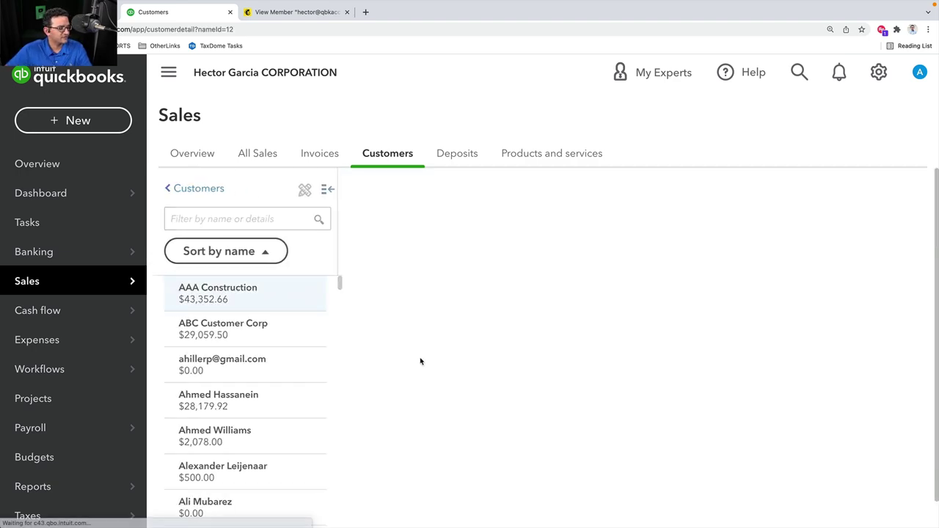
Zoom the page out and filter AAA Construction's transactions to All invoices
{"action": "scroll", "coordinate": [695, 308], "scroll_direction": "down", "scroll_amount": 5}
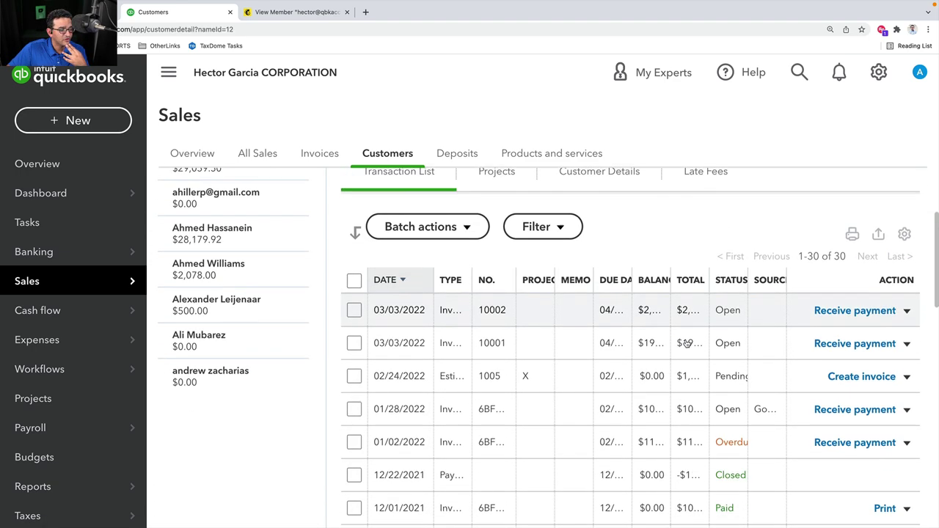
{"action": "scroll", "coordinate": [562, 281], "scroll_direction": "up", "scroll_amount": 1}
{"action": "key", "text": "super+minus"}
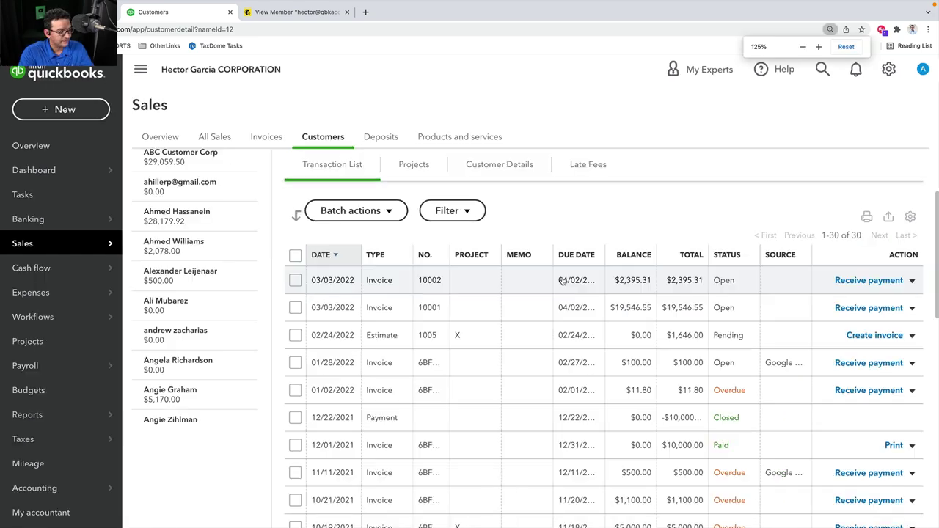
{"action": "key", "text": "super+minus"}
{"action": "scroll", "coordinate": [357, 247], "scroll_direction": "up", "scroll_amount": 1}
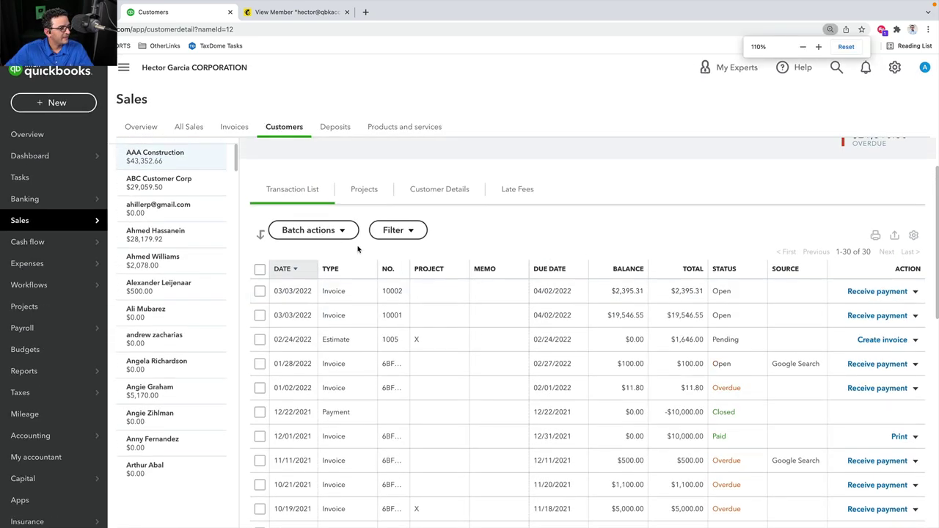
{"action": "left_click", "coordinate": [394, 230]}
{"action": "left_click", "coordinate": [446, 275]}
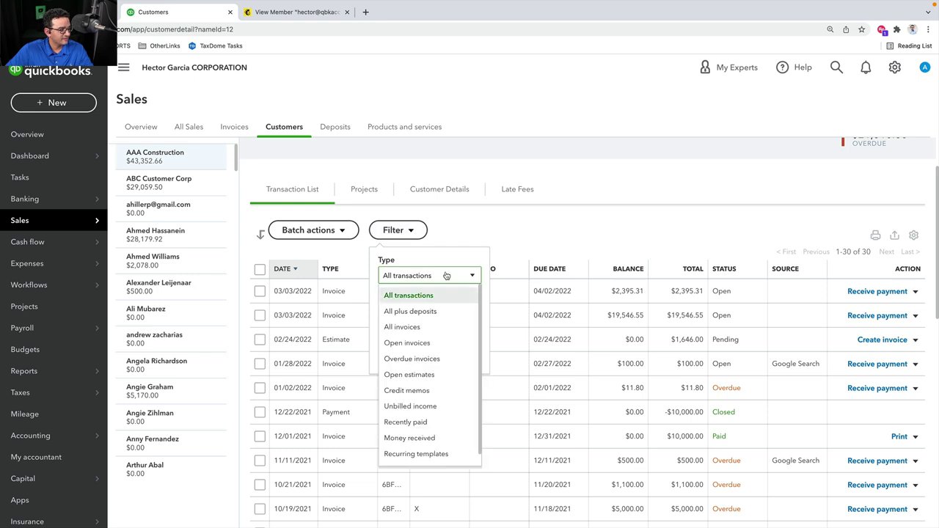
{"action": "scroll", "coordinate": [448, 323], "scroll_direction": "down", "scroll_amount": 1}
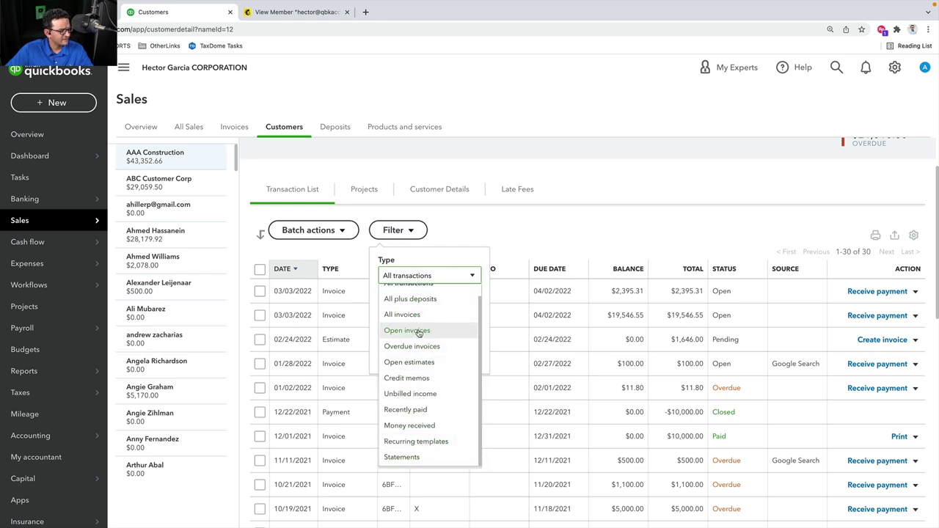
{"action": "left_click", "coordinate": [415, 321]}
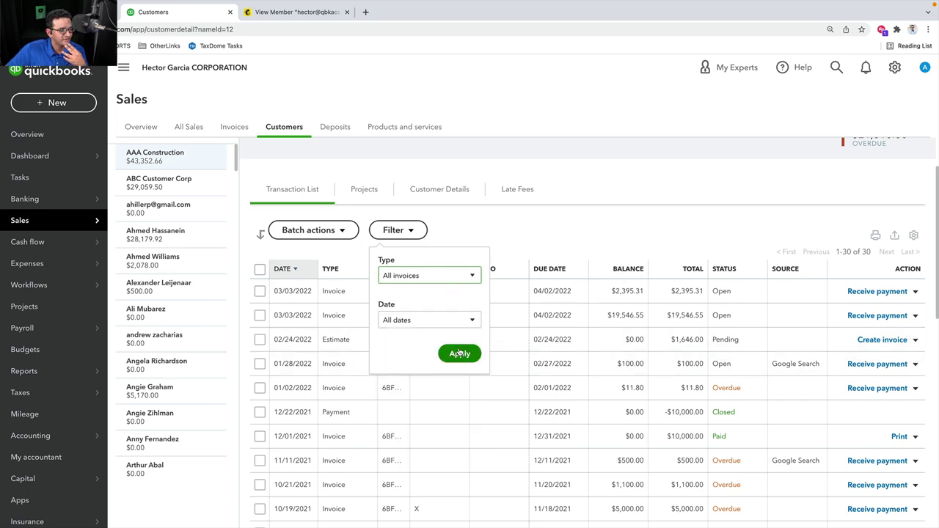
{"action": "left_click", "coordinate": [459, 353]}
Scroll to the Total row and highlight the $569,452.66 invoice total
{"action": "scroll", "coordinate": [685, 225], "scroll_direction": "down", "scroll_amount": 8}
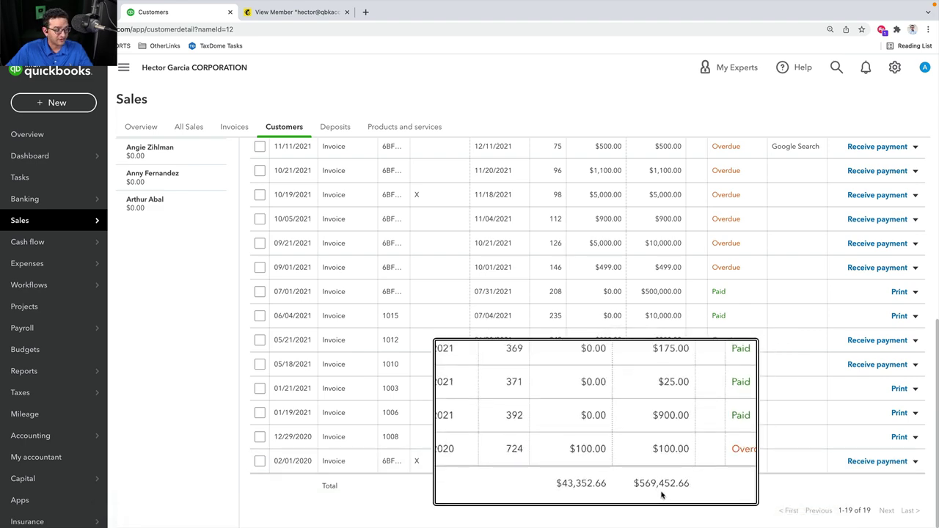
{"action": "scroll", "coordinate": [663, 462], "scroll_direction": "up", "scroll_amount": 1}
{"action": "scroll", "coordinate": [664, 447], "scroll_direction": "up", "scroll_amount": 5}
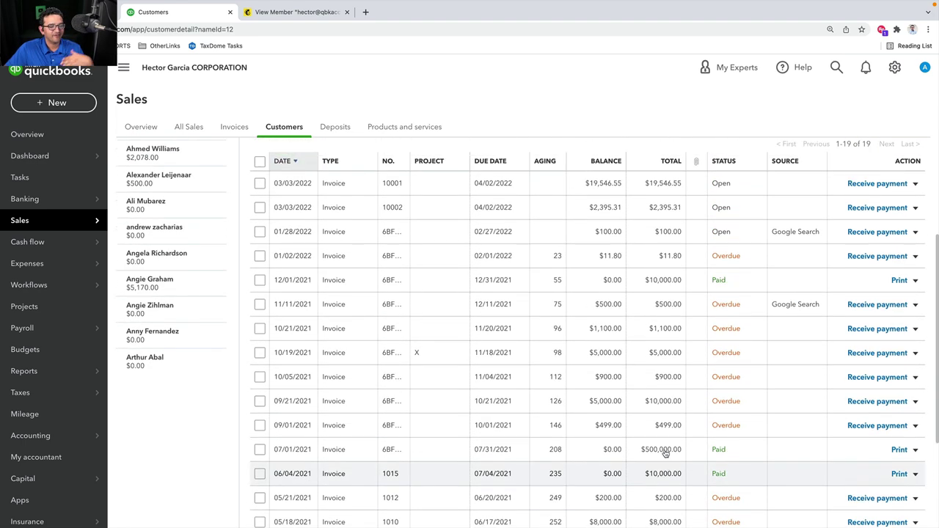
{"action": "scroll", "coordinate": [661, 434], "scroll_direction": "down", "scroll_amount": 8}
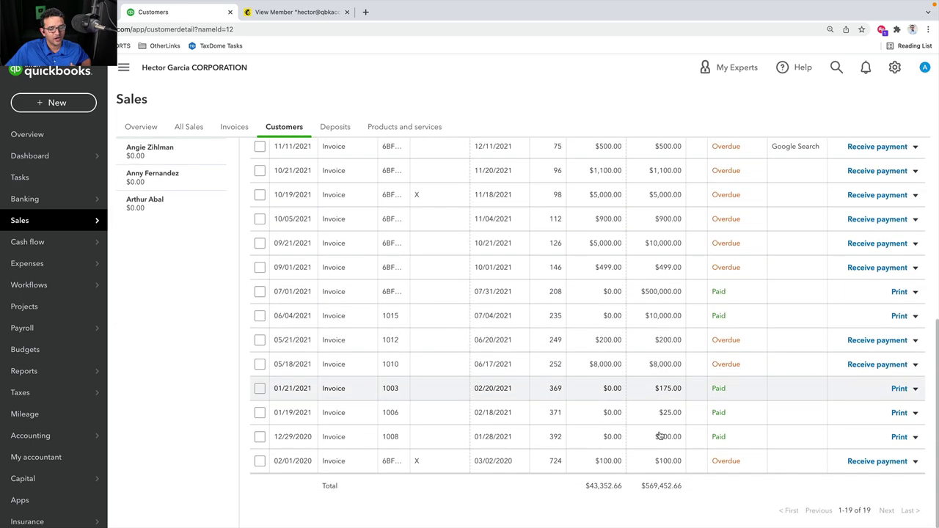
{"action": "left_click_drag", "start_coordinate": [645, 486], "coordinate": [677, 486]}
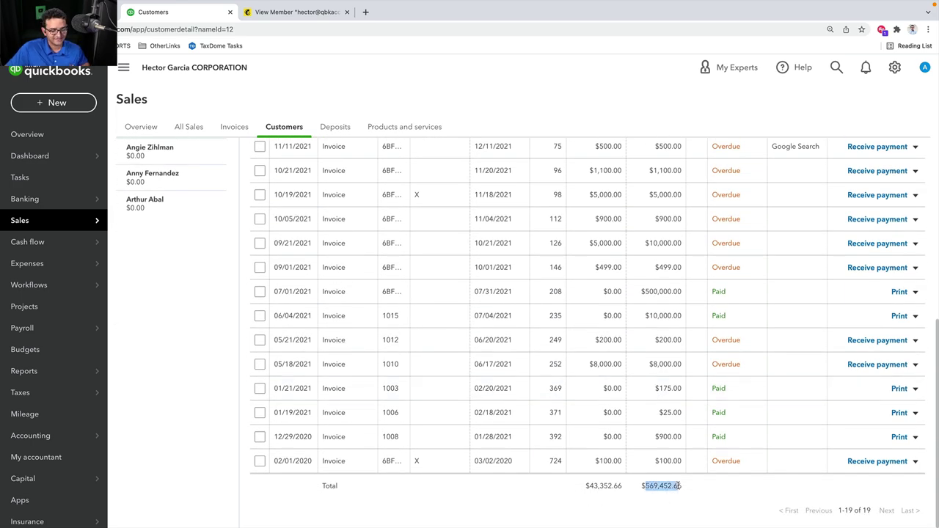
Compare the $569,452.66 invoice total with the Mailchimp profile's $521,100.00 revenue, ending in Mailchimp
{"action": "left_click", "coordinate": [290, 13]}
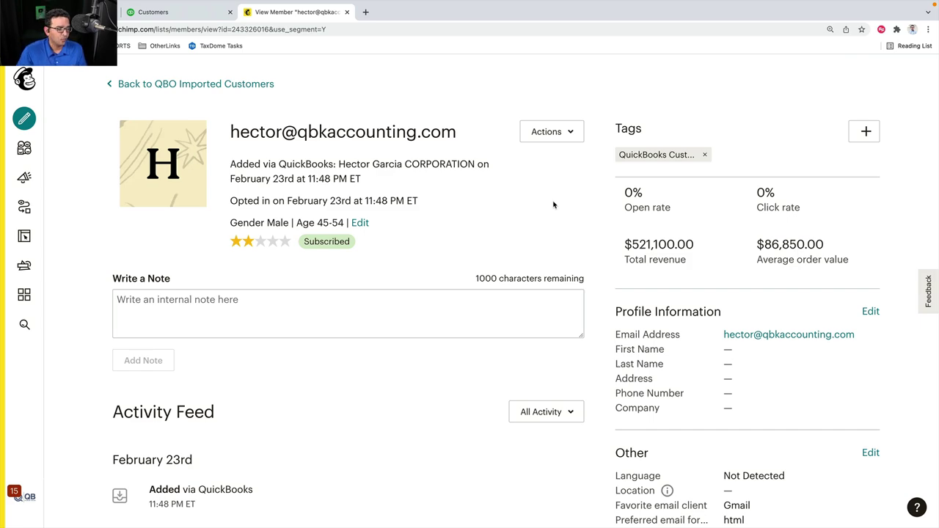
{"action": "left_click", "coordinate": [153, 11]}
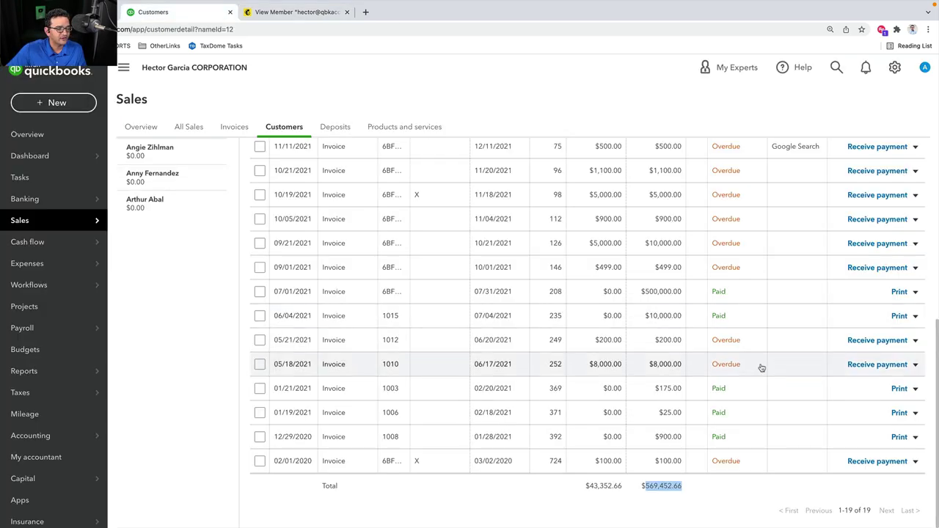
{"action": "left_click", "coordinate": [723, 501]}
{"action": "scroll", "coordinate": [722, 493], "scroll_direction": "up", "scroll_amount": 5}
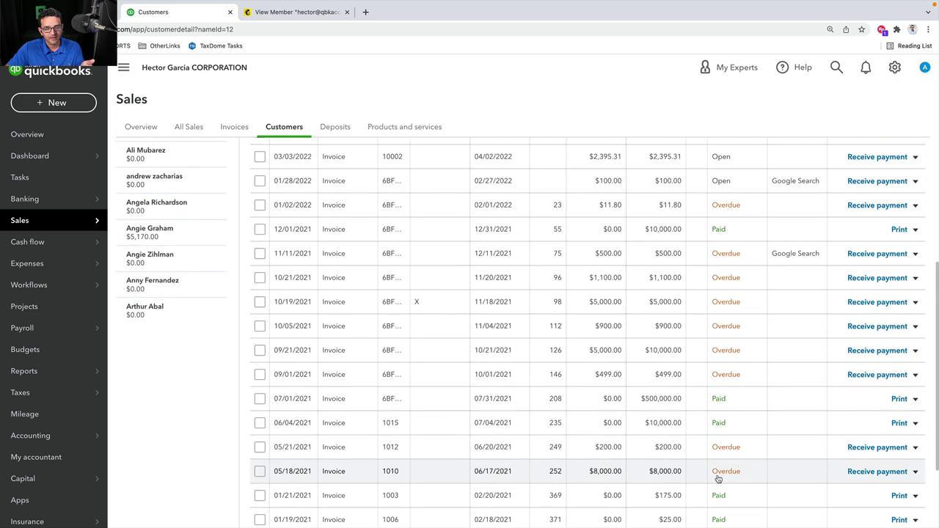
{"action": "scroll", "coordinate": [702, 413], "scroll_direction": "down", "scroll_amount": 1}
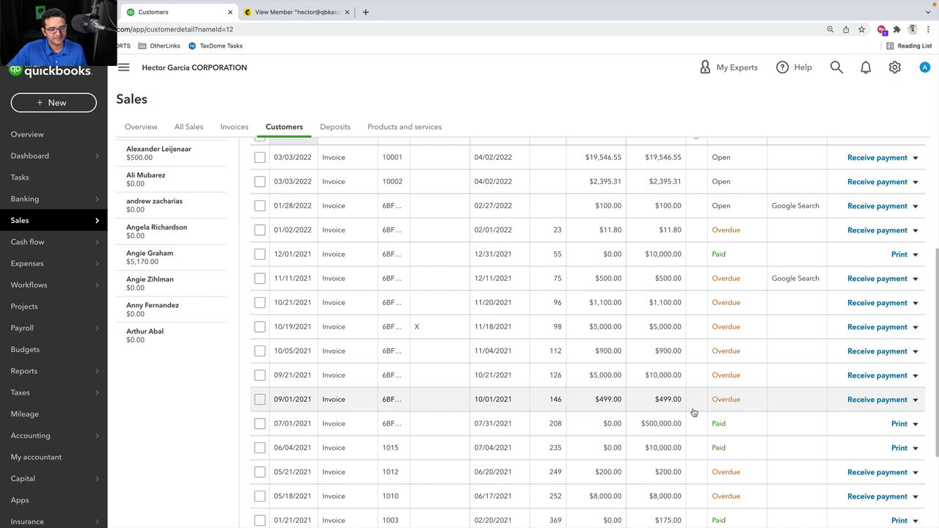
{"action": "scroll", "coordinate": [692, 413], "scroll_direction": "up", "scroll_amount": 5}
{"action": "left_click", "coordinate": [301, 12]}
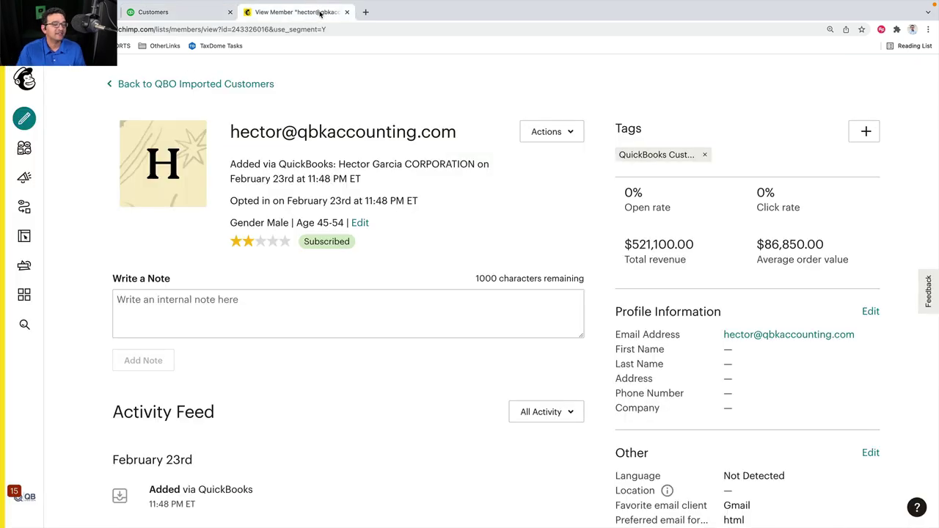
Return to QBO Imported Customers and begin a New Segment with an Email marketing status condition
{"action": "left_click", "coordinate": [194, 86]}
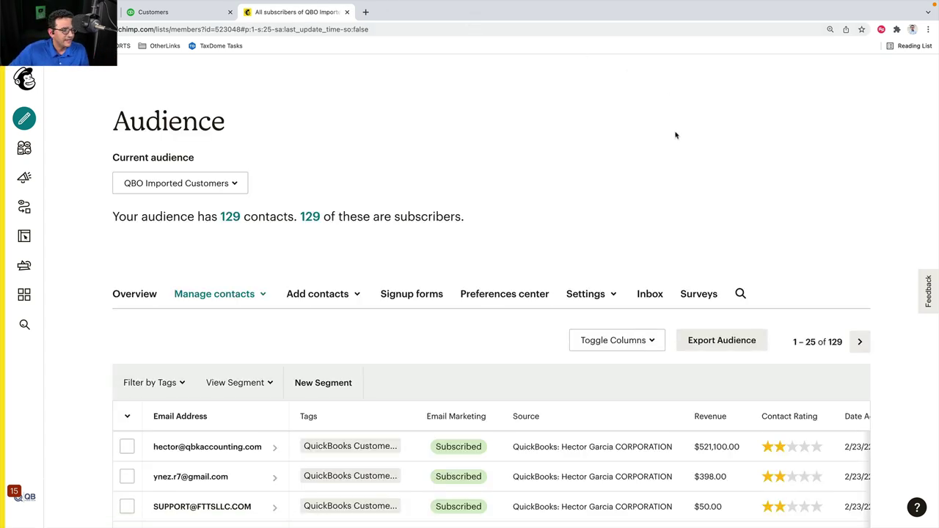
{"action": "scroll", "coordinate": [635, 174], "scroll_direction": "down", "scroll_amount": 3}
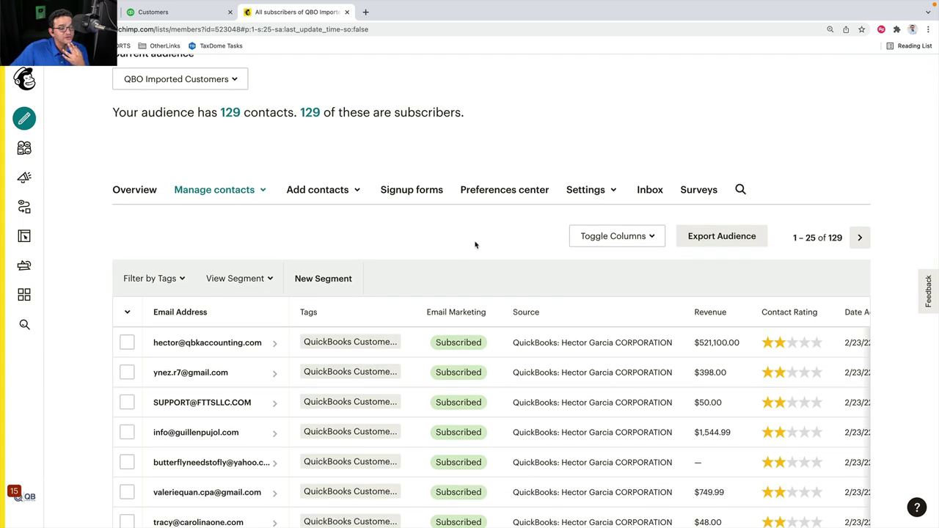
{"action": "scroll", "coordinate": [476, 245], "scroll_direction": "up", "scroll_amount": 2}
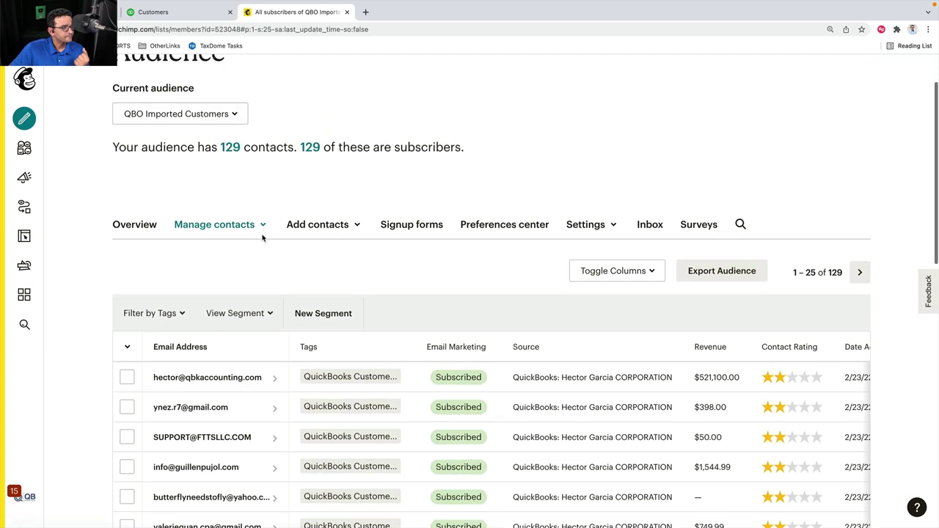
{"action": "scroll", "coordinate": [308, 248], "scroll_direction": "up", "scroll_amount": 1}
{"action": "scroll", "coordinate": [516, 282], "scroll_direction": "down", "scroll_amount": 1}
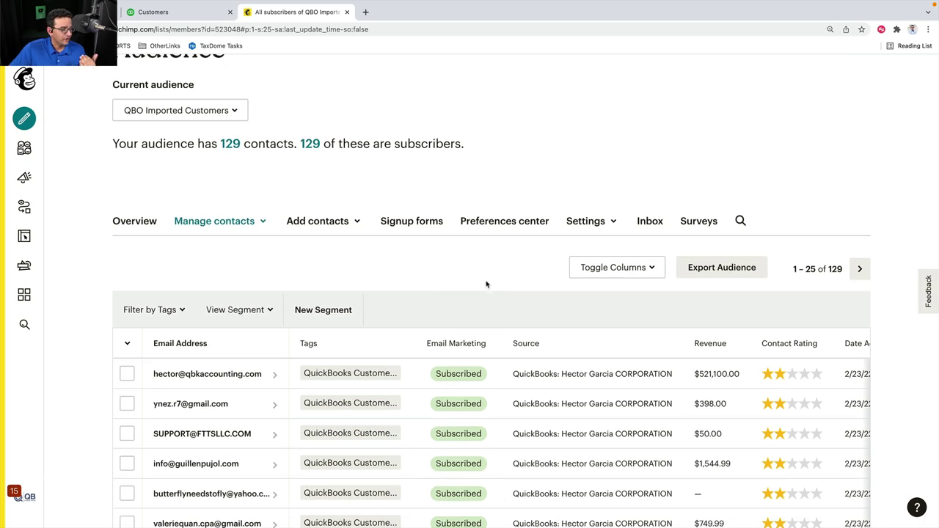
{"action": "left_click", "coordinate": [323, 310]}
Preview a segment with Amount spent in total more than 100, matching 30 contacts
{"action": "scroll", "coordinate": [419, 292], "scroll_direction": "down", "scroll_amount": 3}
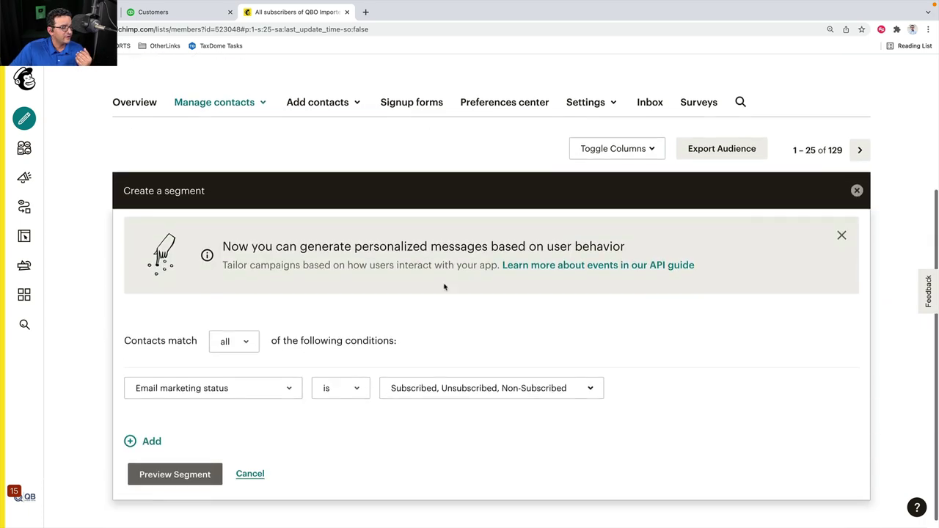
{"action": "left_click", "coordinate": [254, 379]}
{"action": "scroll", "coordinate": [249, 380], "scroll_direction": "down", "scroll_amount": 5}
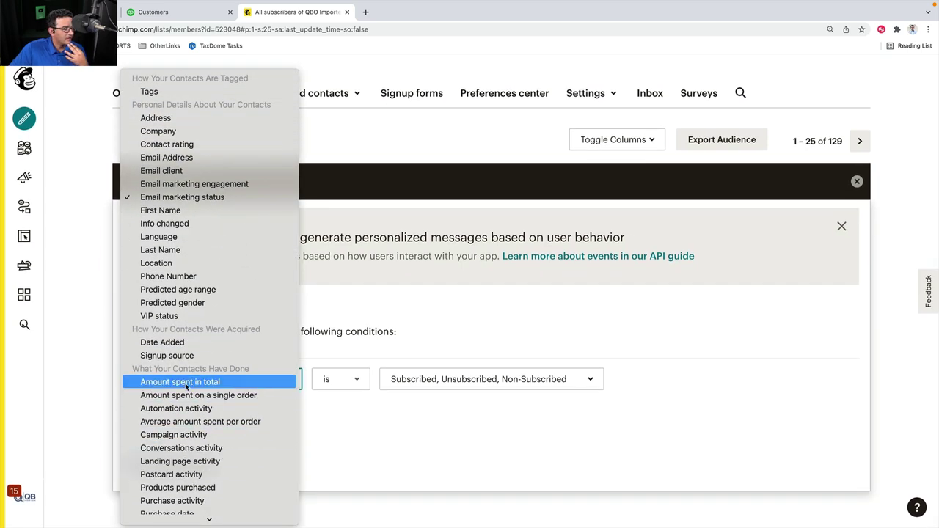
{"action": "key", "text": "Escape"}
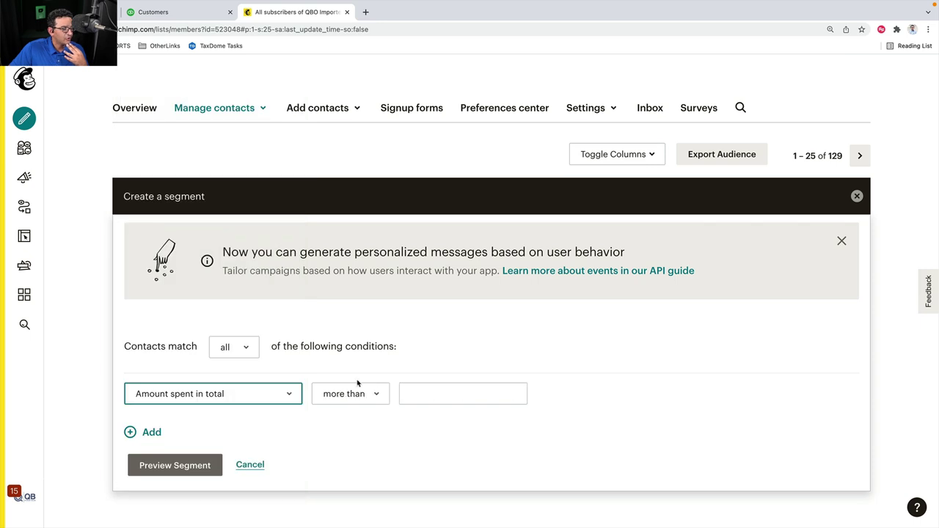
{"action": "left_click", "coordinate": [441, 394]}
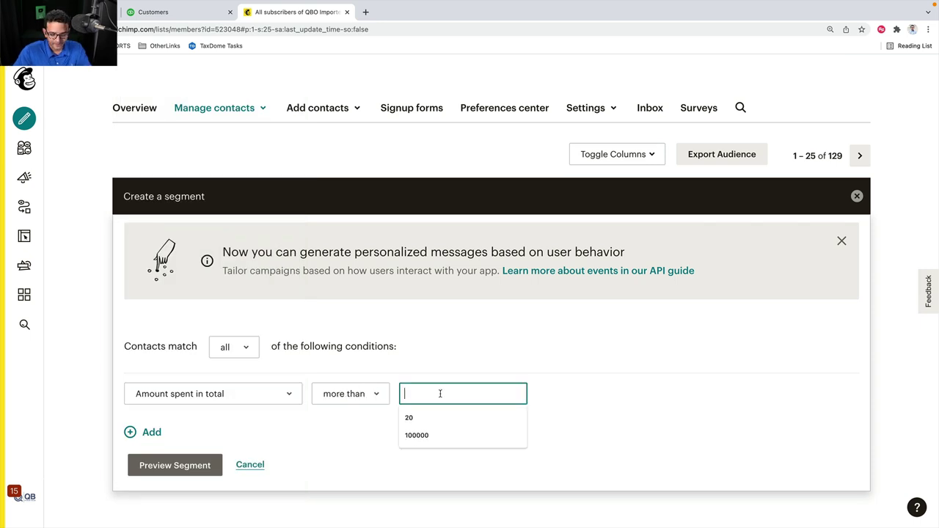
{"action": "type", "text": "100"}
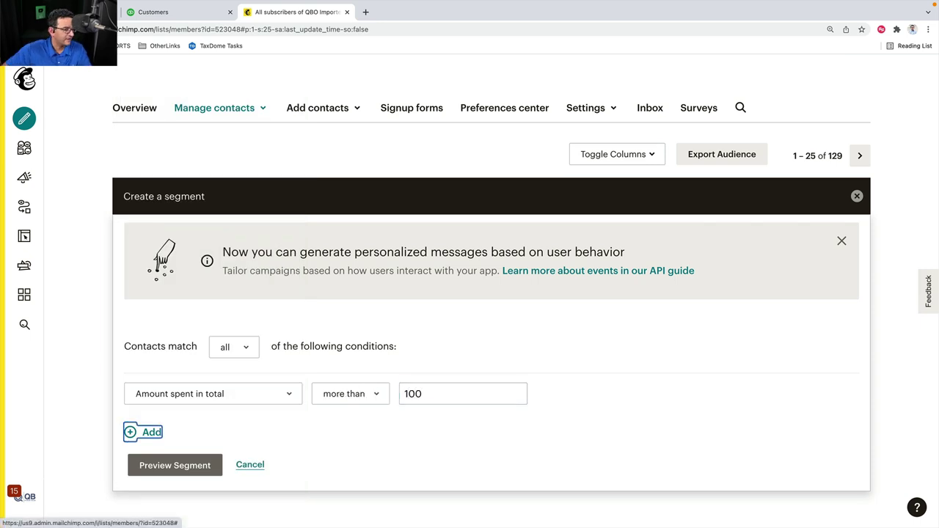
{"action": "left_click", "coordinate": [179, 465]}
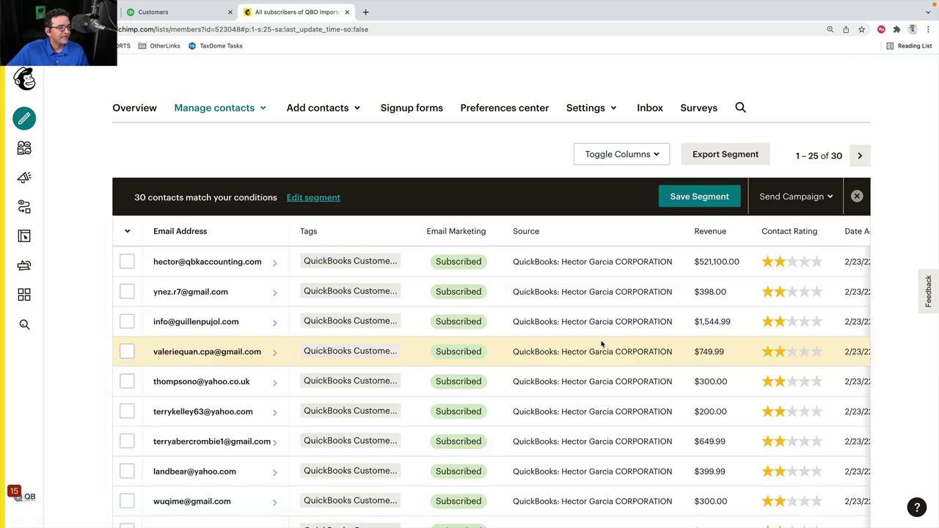
{"action": "scroll", "coordinate": [603, 345], "scroll_direction": "up", "scroll_amount": 1}
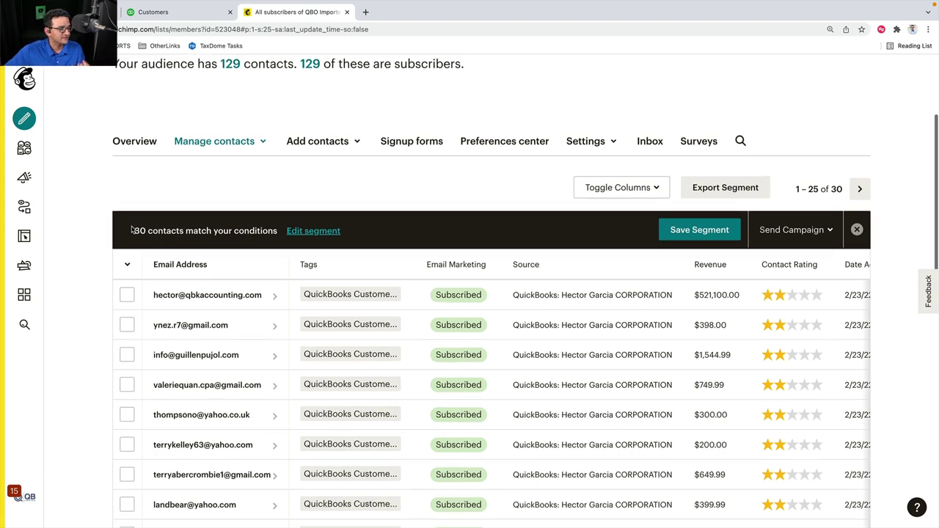
Change the condition to Amount spent in total less than 20 and preview, giving 46 contacts
{"action": "scroll", "coordinate": [220, 235], "scroll_direction": "up", "scroll_amount": 1}
{"action": "left_click", "coordinate": [304, 228]}
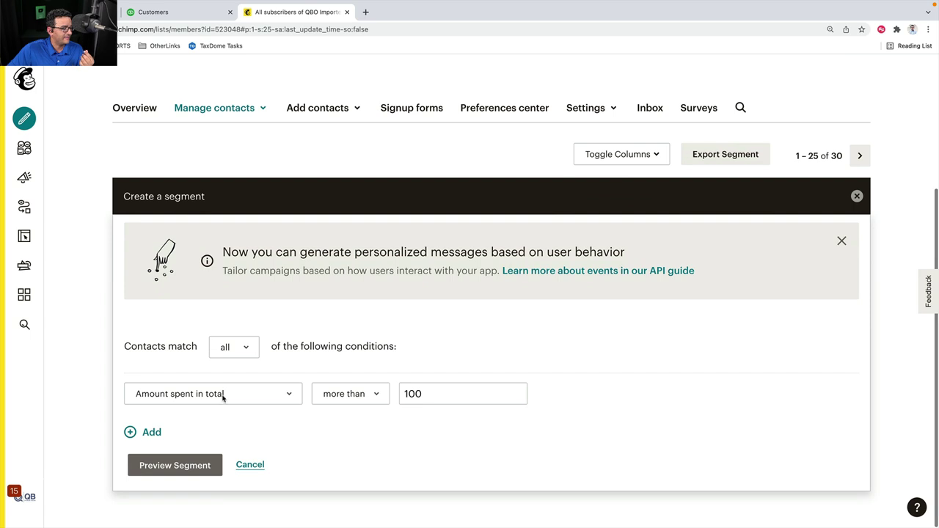
{"action": "left_click", "coordinate": [223, 394]}
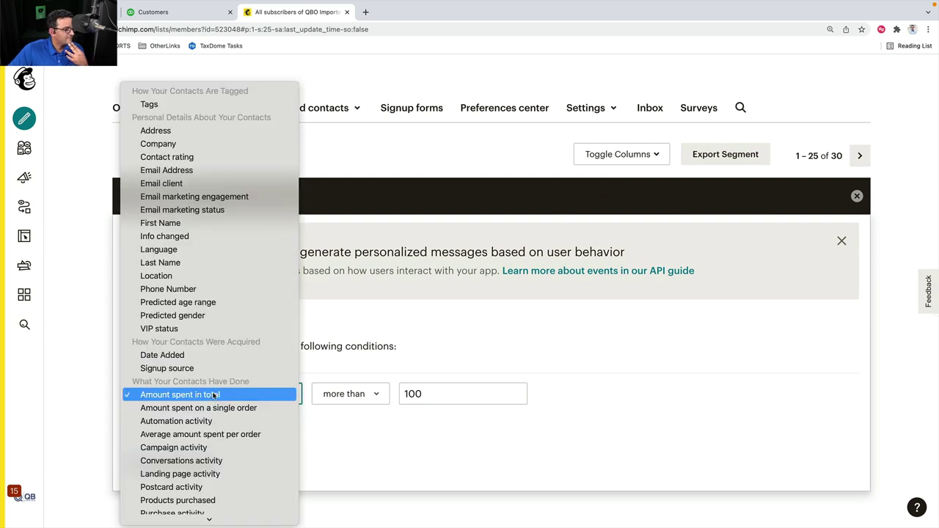
{"action": "left_click", "coordinate": [216, 395]}
{"action": "left_click", "coordinate": [351, 394]}
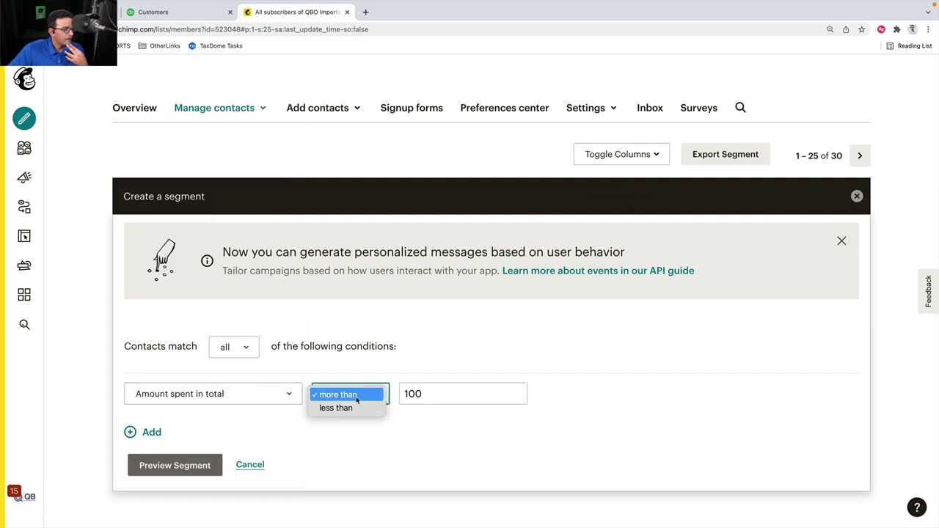
{"action": "key", "text": "Down"}
{"action": "key", "text": "Return"}
{"action": "key", "text": "Tab"}
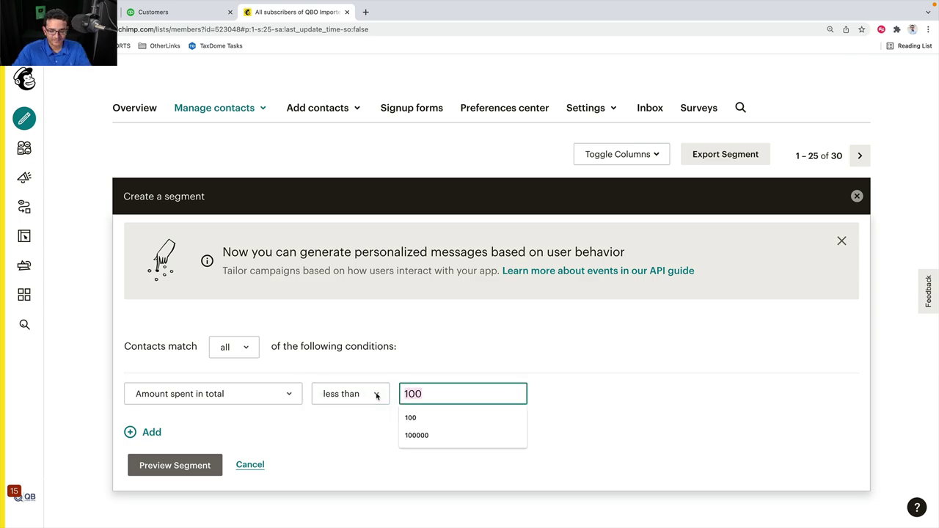
{"action": "type", "text": "20"}
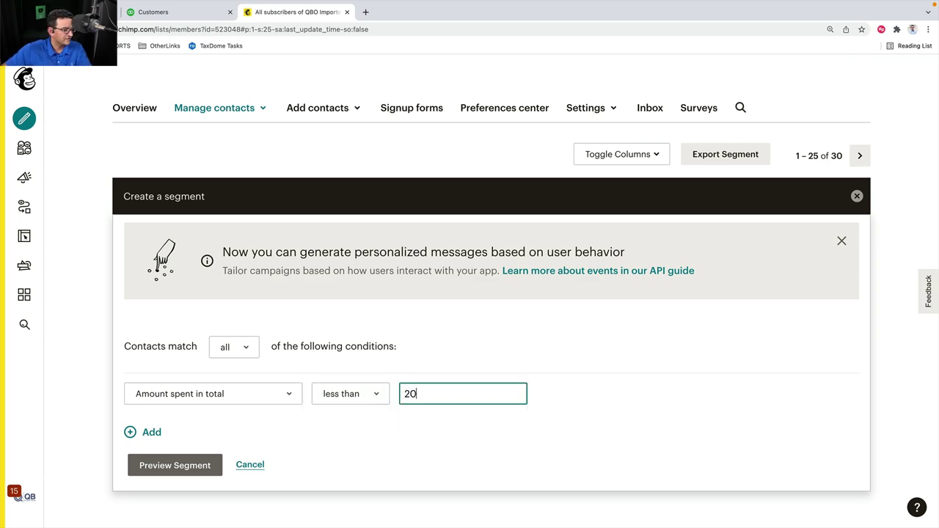
{"action": "key", "text": "Tab"}
{"action": "key", "text": "Tab"}
{"action": "key", "text": "Return"}
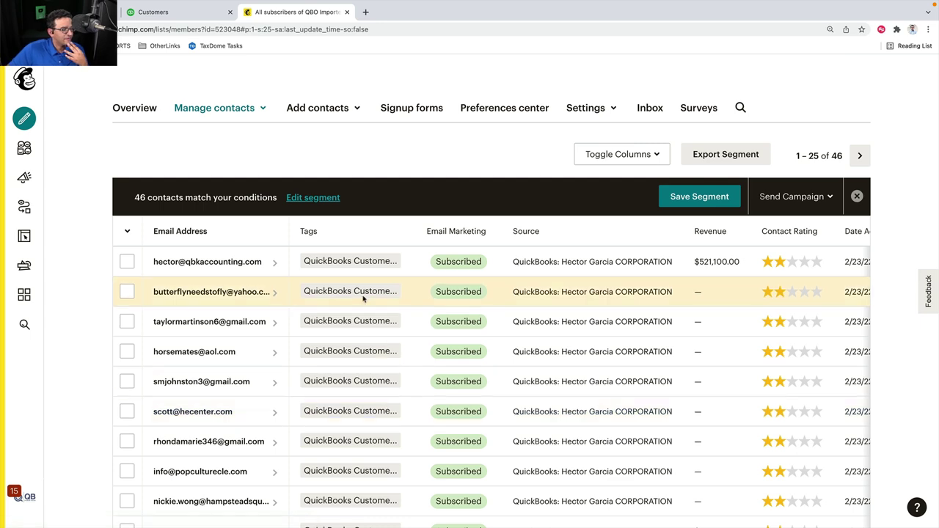
{"action": "scroll", "coordinate": [360, 299], "scroll_direction": "down", "scroll_amount": 2}
{"action": "scroll", "coordinate": [233, 230], "scroll_direction": "up", "scroll_amount": 3}
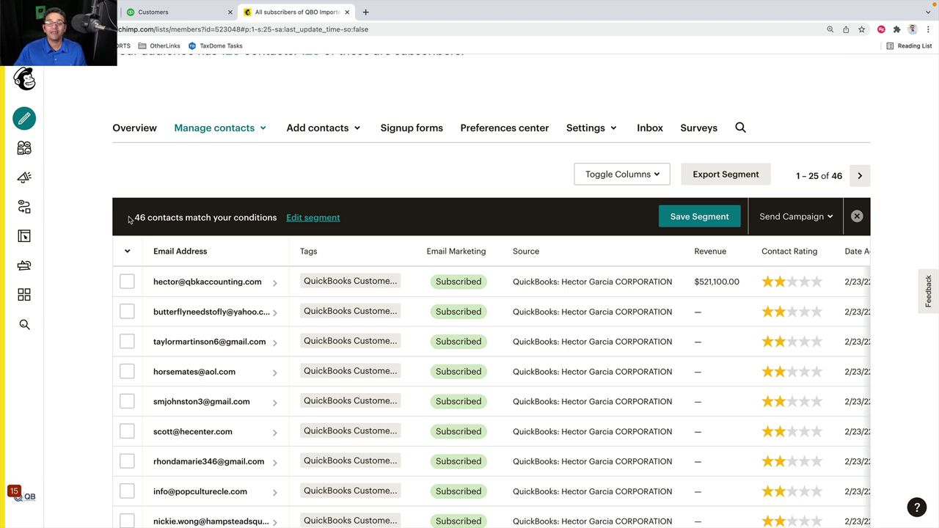
Switch the condition to Purchase date not within the last 90 days and preview 128 matches
{"action": "left_click", "coordinate": [334, 219]}
{"action": "left_click", "coordinate": [210, 394]}
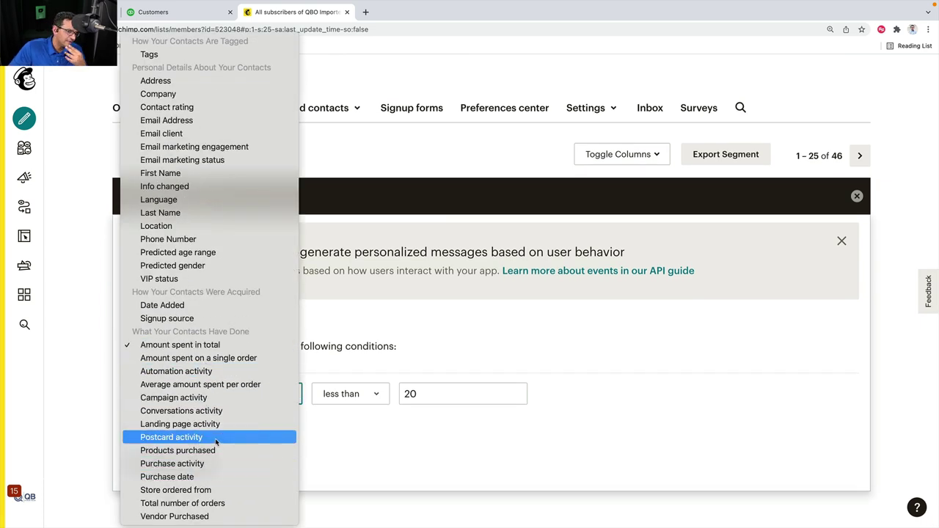
{"action": "left_click", "coordinate": [189, 477]}
{"action": "left_click", "coordinate": [379, 395]}
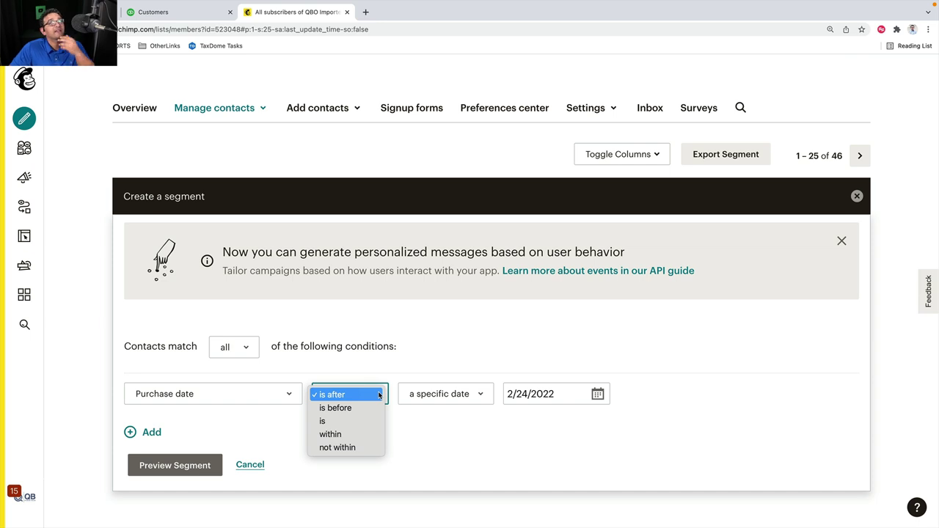
{"action": "left_click", "coordinate": [216, 396]}
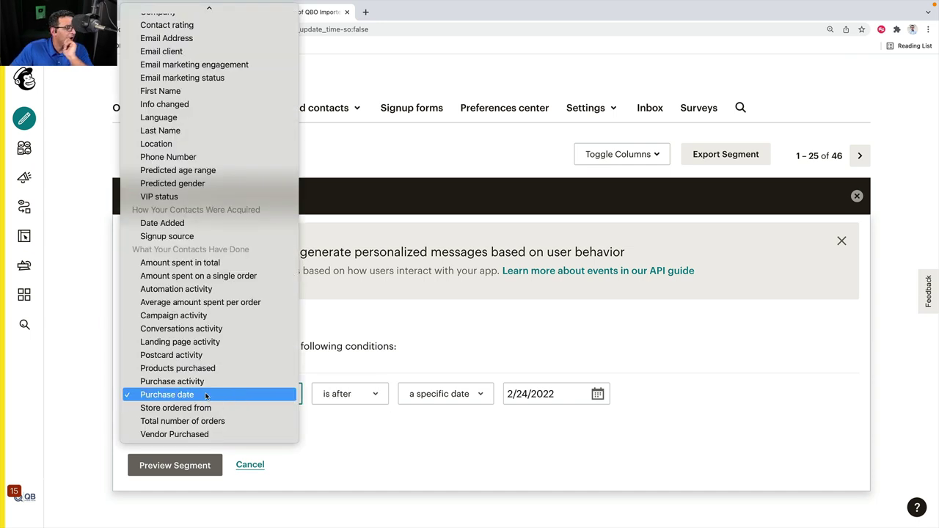
{"action": "left_click", "coordinate": [356, 398]}
{"action": "left_click", "coordinate": [378, 396]}
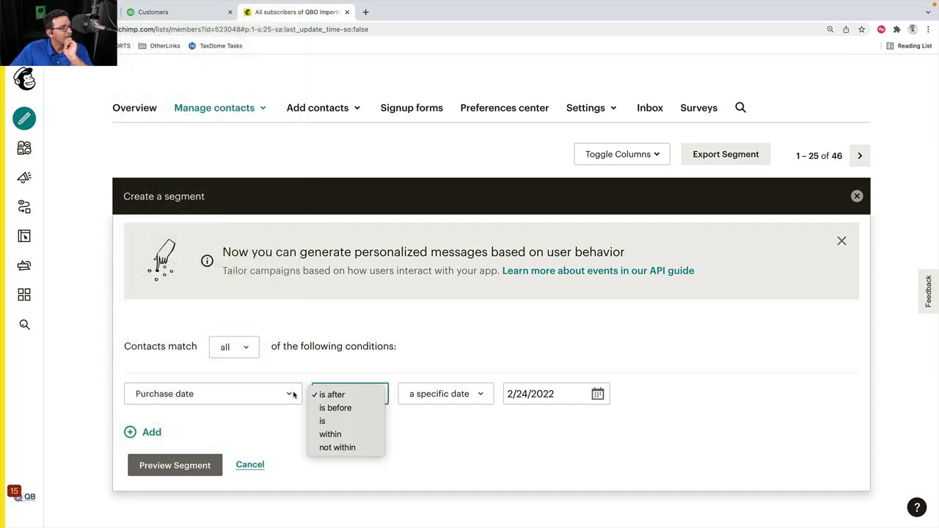
{"action": "left_click", "coordinate": [357, 447]}
{"action": "left_click", "coordinate": [480, 394]}
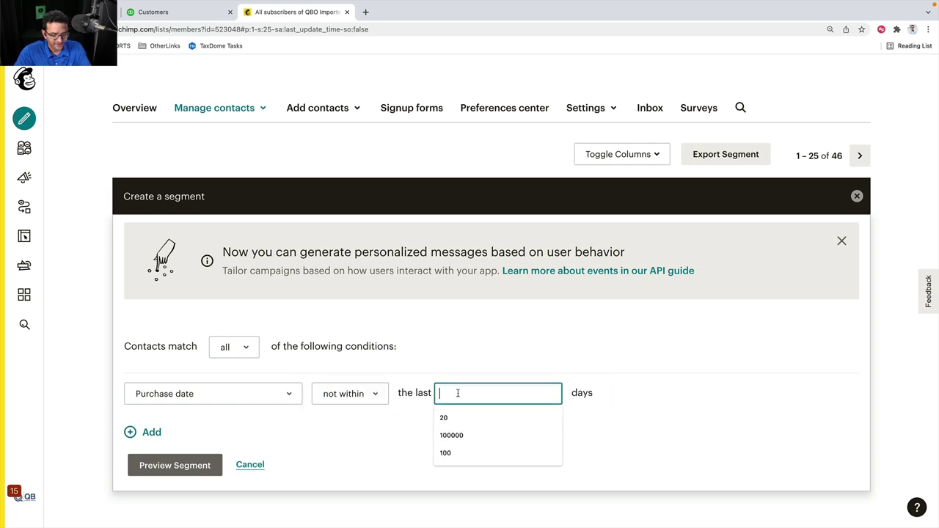
{"action": "type", "text": "90"}
{"action": "key", "text": "Tab"}
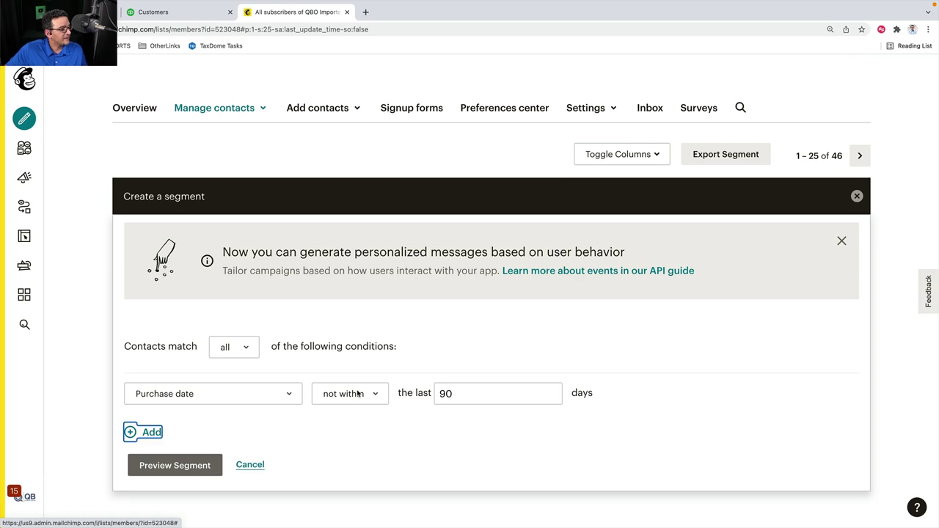
{"action": "left_click", "coordinate": [166, 465]}
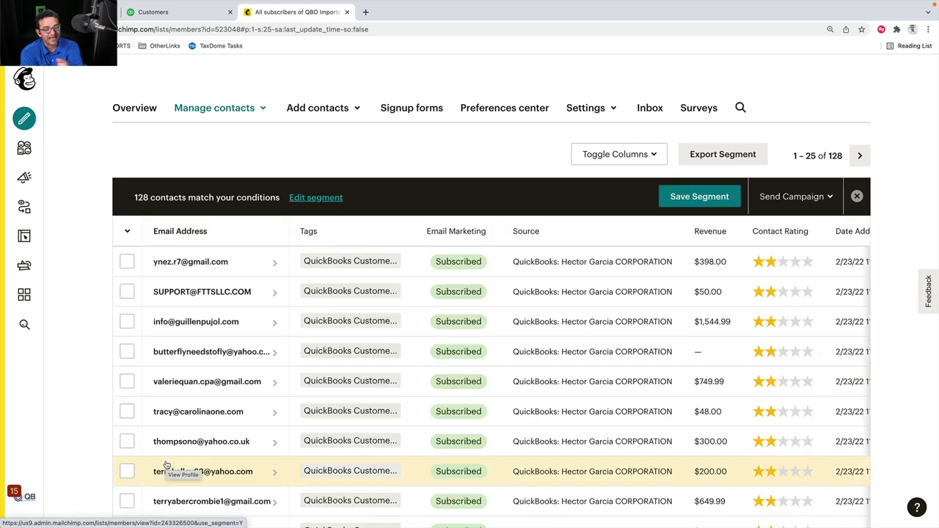
Try 30 and then 100 days in the purchase-date condition, previewing each
{"action": "left_click", "coordinate": [317, 198]}
{"action": "double_click", "coordinate": [463, 398]}
{"action": "type", "text": "30"}
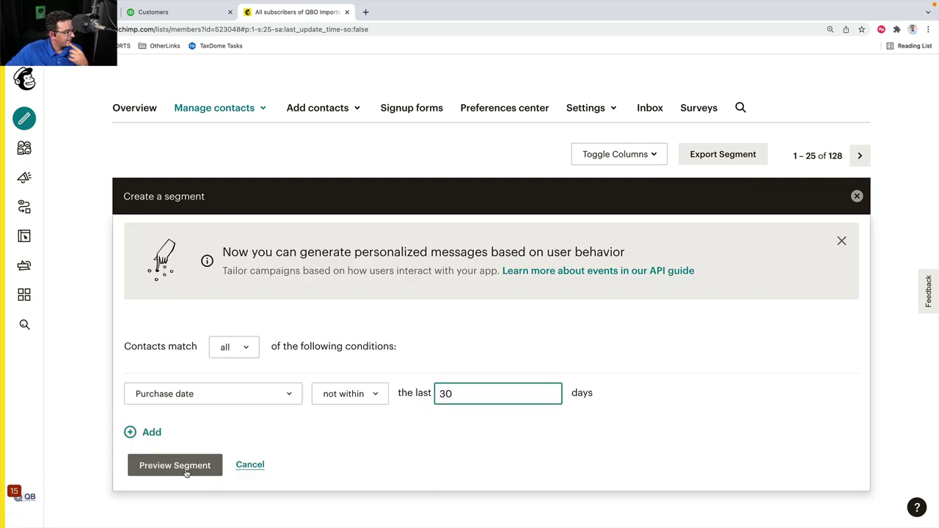
{"action": "left_click", "coordinate": [174, 465]}
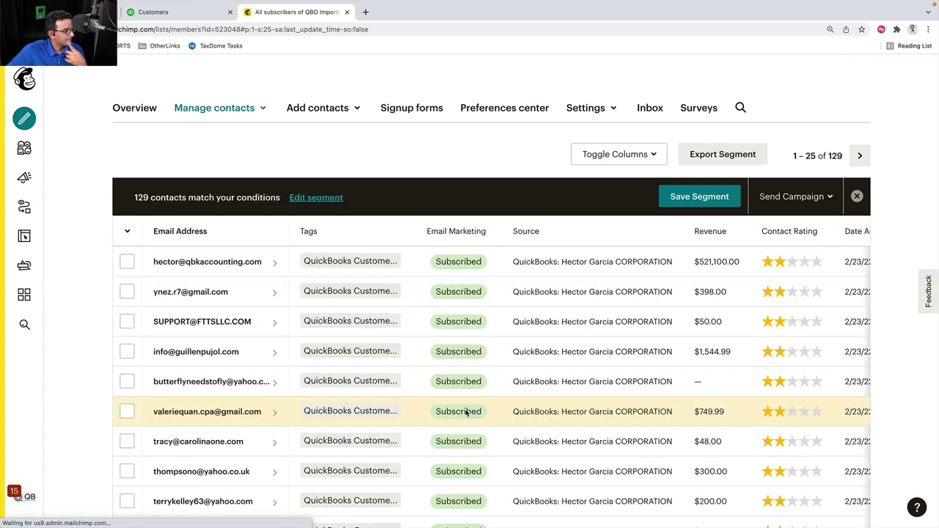
{"action": "left_click", "coordinate": [316, 199]}
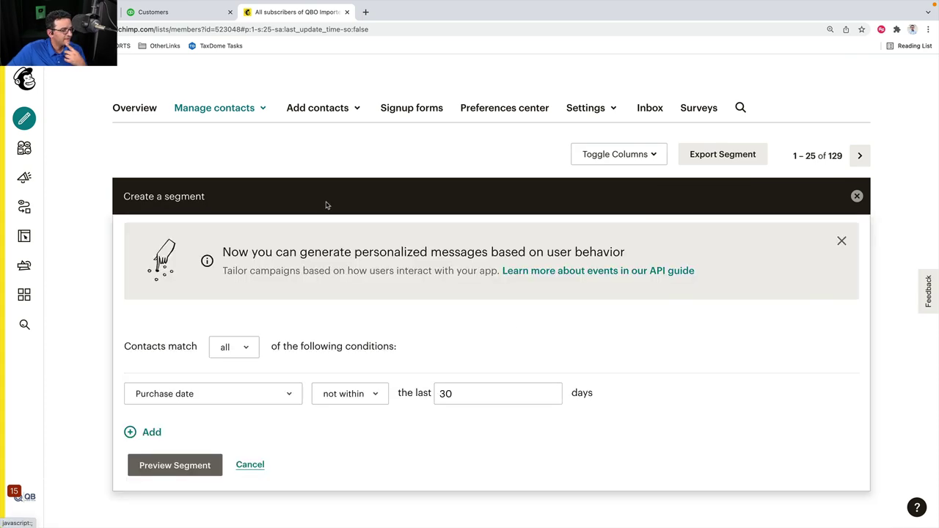
{"action": "left_click", "coordinate": [472, 394]}
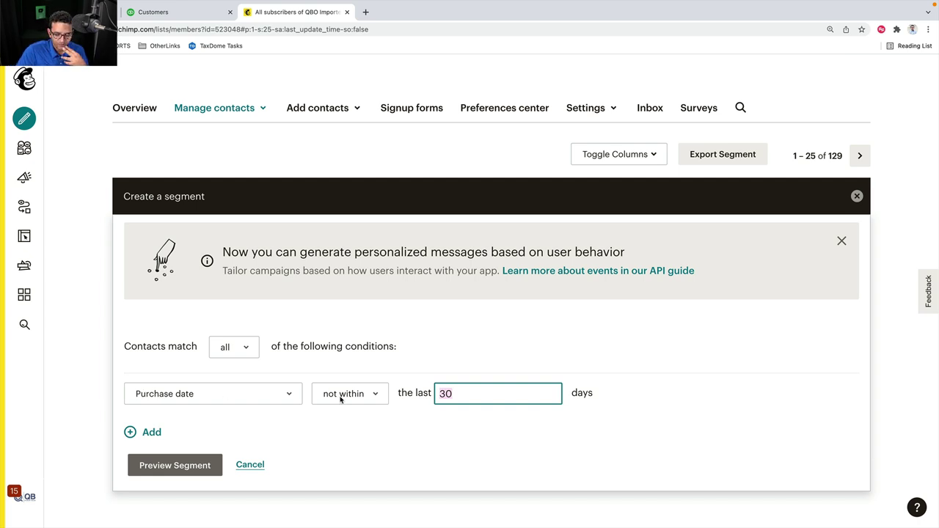
{"action": "type", "text": "100"}
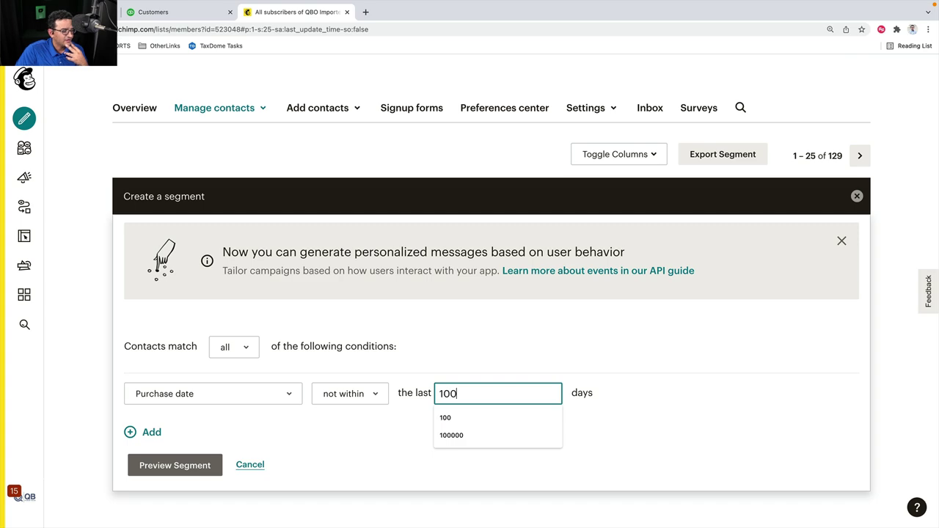
{"action": "left_click", "coordinate": [181, 468]}
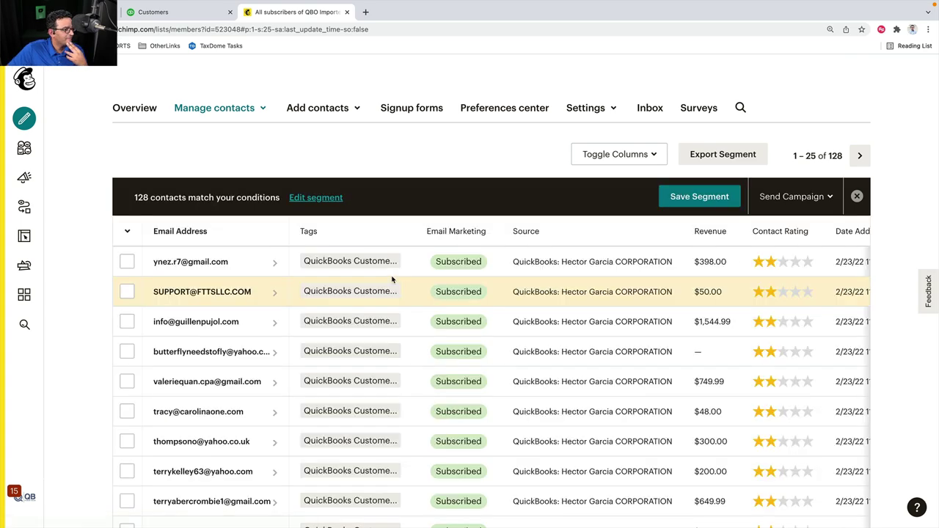
Set the purchase-date window to 365 days and preview, confirming 40 matching contacts
{"action": "left_click", "coordinate": [316, 198]}
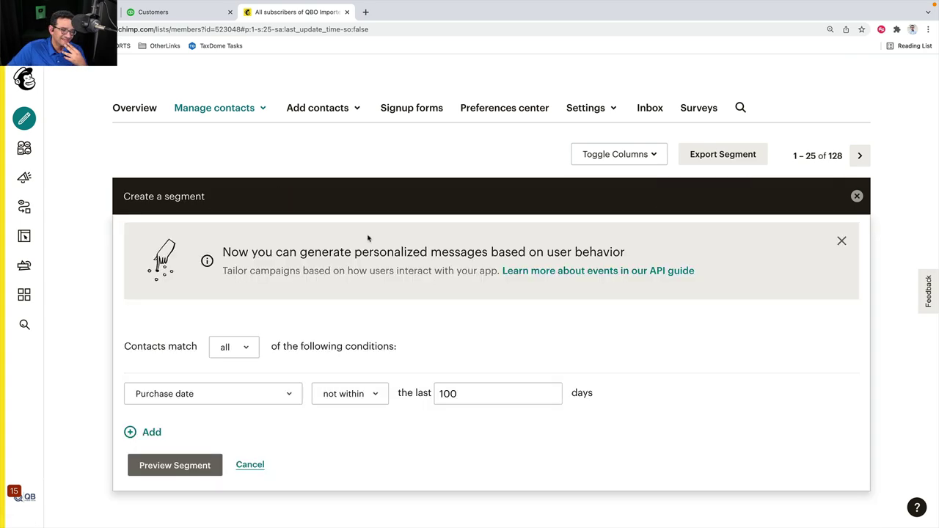
{"action": "left_click", "coordinate": [473, 394]}
{"action": "type", "text": "365"}
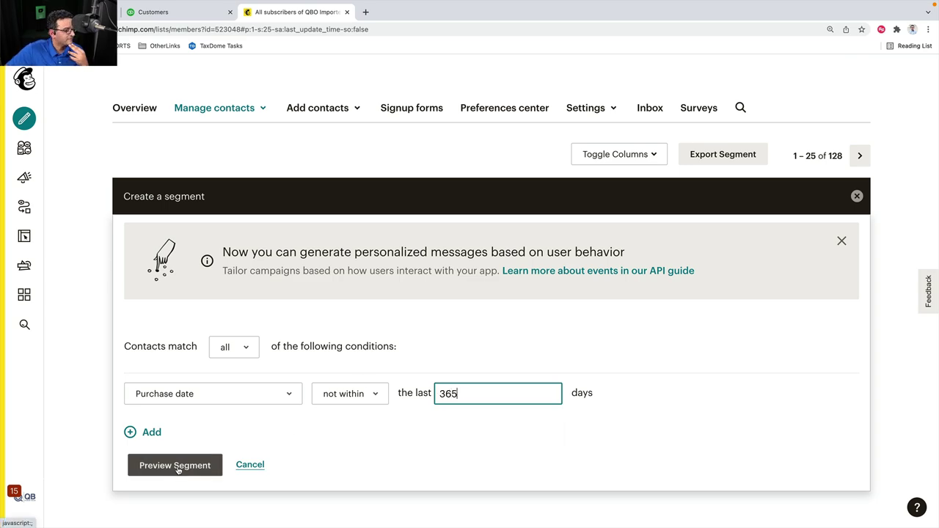
{"action": "left_click", "coordinate": [177, 467]}
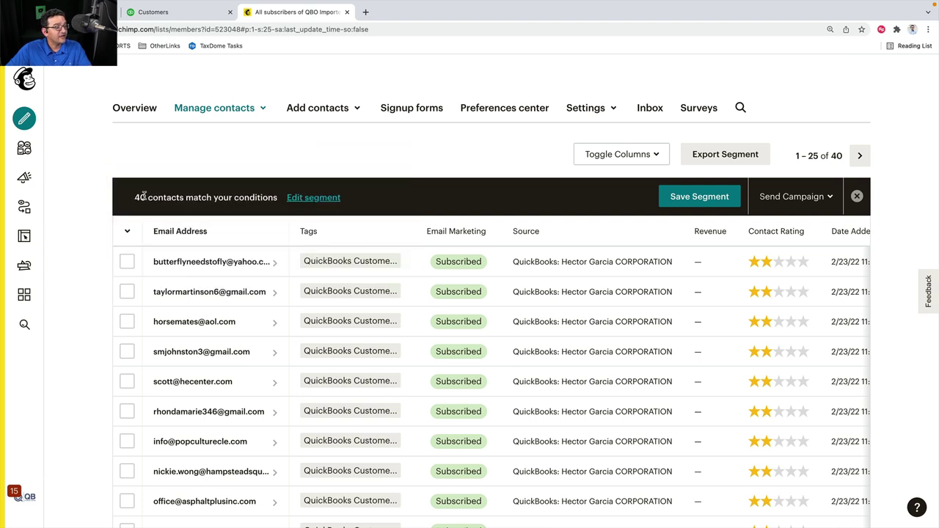
{"action": "left_click_drag", "start_coordinate": [137, 198], "coordinate": [188, 198]}
{"action": "left_click", "coordinate": [163, 198]}
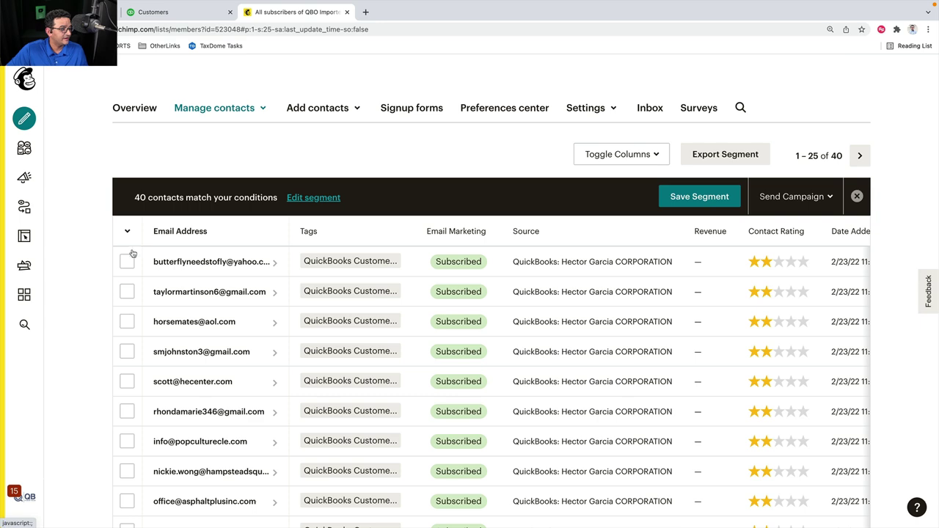
Leave the segment unsaved by cancelling the save dialog, then close the Mailchimp tab
{"action": "left_click", "coordinate": [686, 191]}
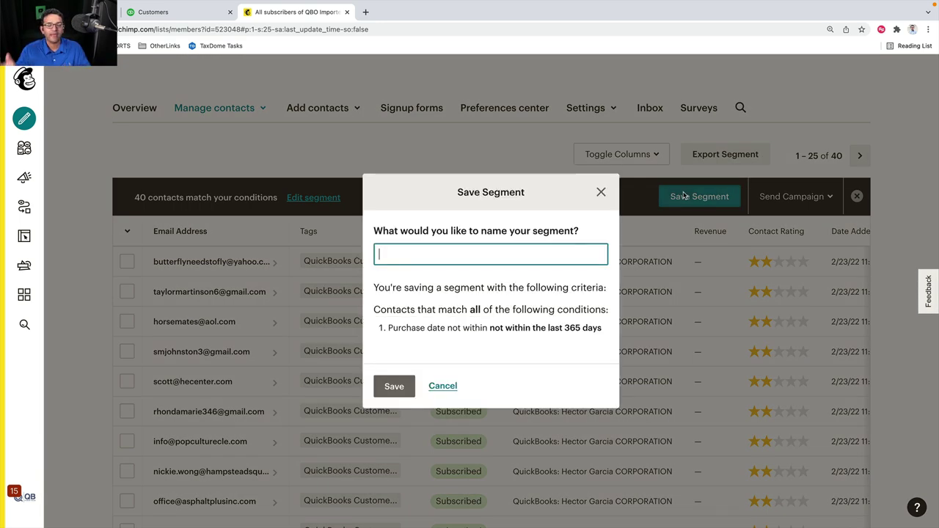
{"action": "left_click", "coordinate": [444, 387]}
{"action": "left_click", "coordinate": [347, 12]}
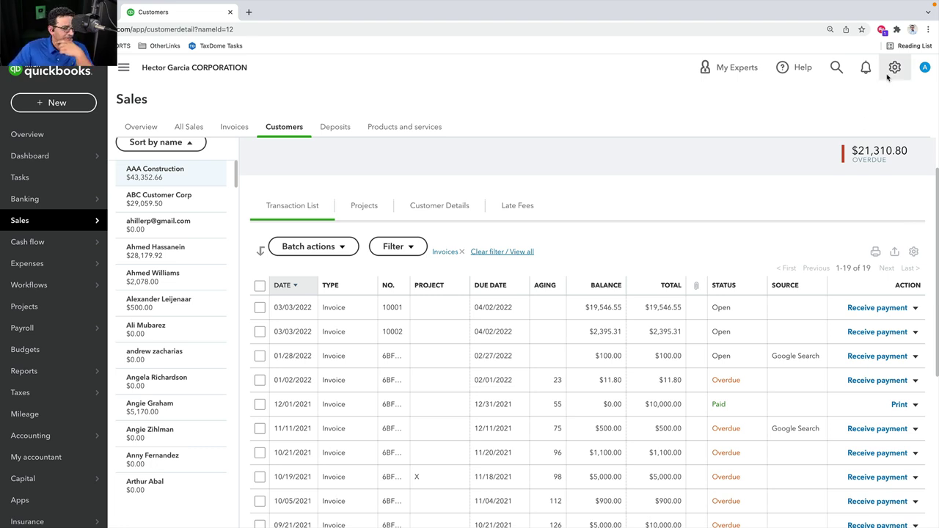
Return to the ADVANCED WEBINARS QBO Update Q1 2022 deck at slide 23, Demo
{"action": "scroll", "coordinate": [228, 231], "scroll_direction": "up", "scroll_amount": 2}
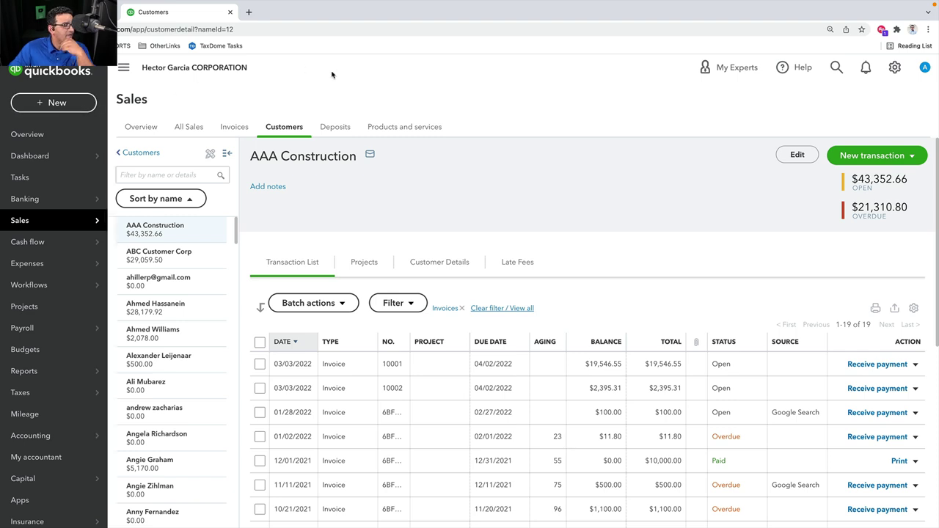
{"action": "key", "text": "super+l"}
{"action": "key", "text": "Return"}
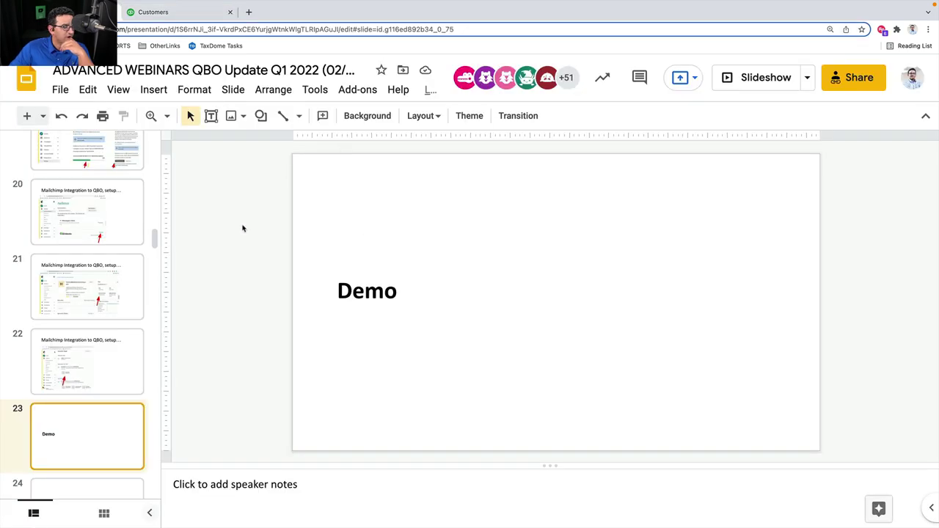
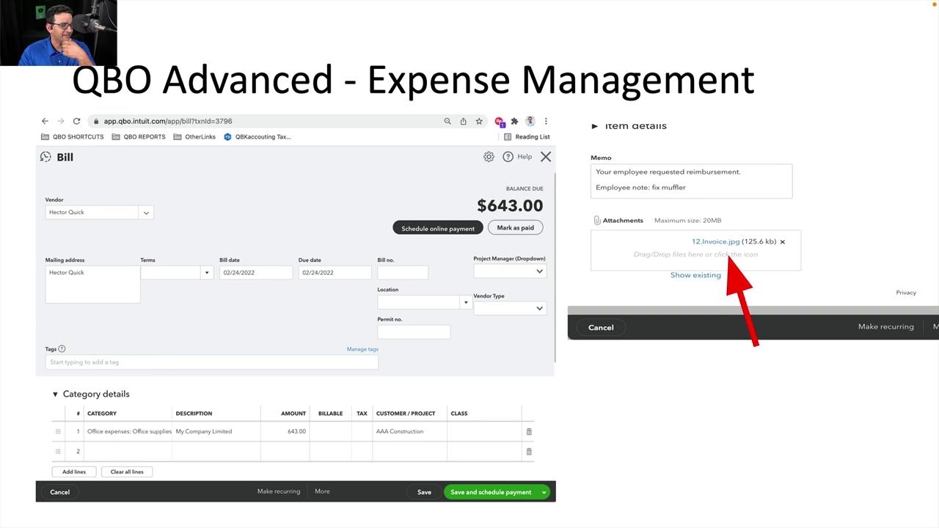
Advance to slide 62, 'QuickBooks Online ADVANCED + PandaDoc', and exit the slideshow to the editor
{"action": "key", "text": "Right"}
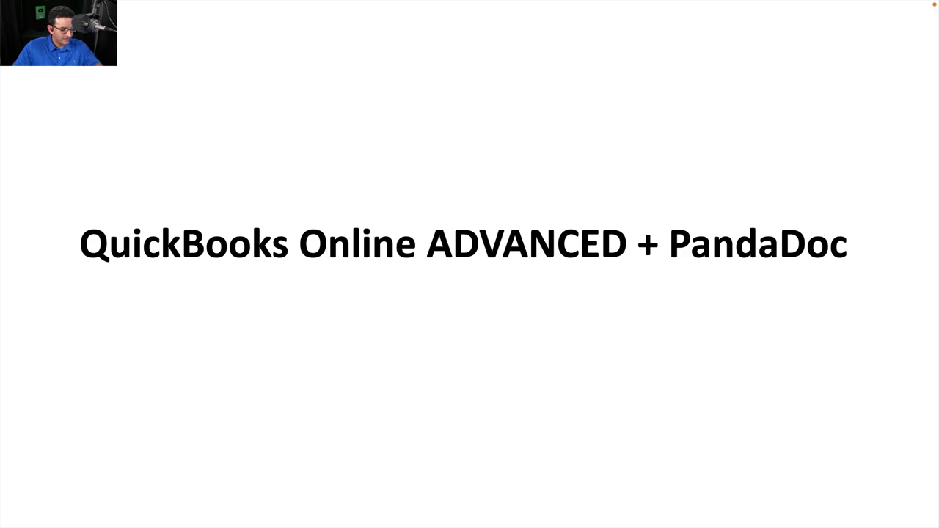
{"action": "key", "text": "Escape"}
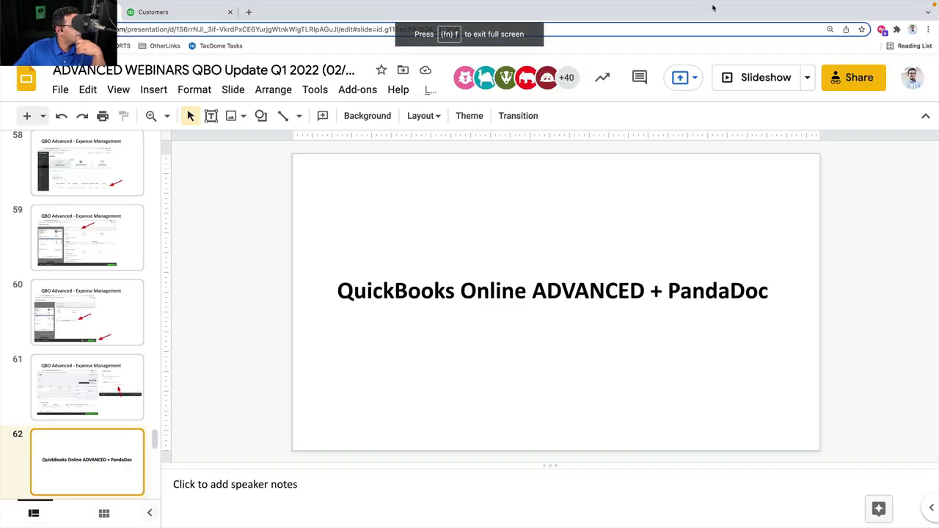
In QuickBooks, open Banking > Receipts and show the Expense management settings panel
{"action": "key", "text": "ctrl+Tab"}
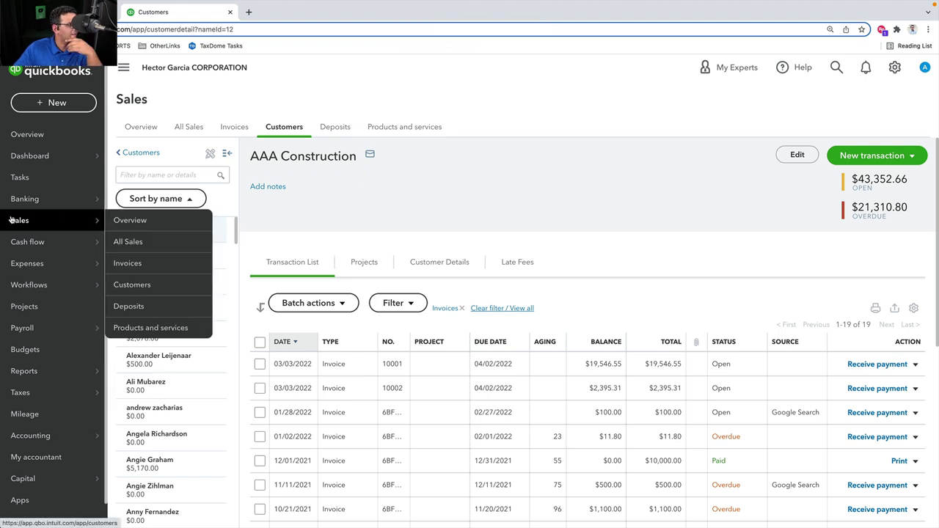
{"action": "mouse_move", "coordinate": [29, 199]}
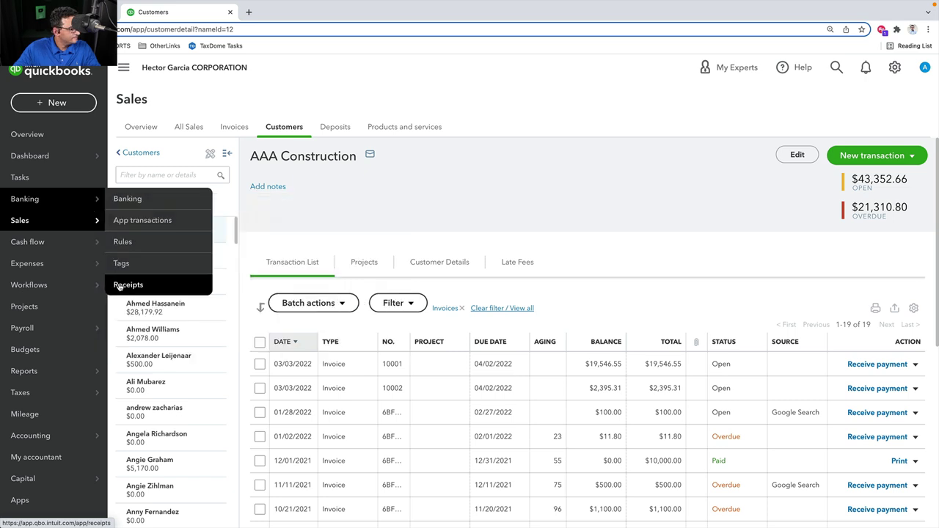
{"action": "left_click", "coordinate": [121, 284]}
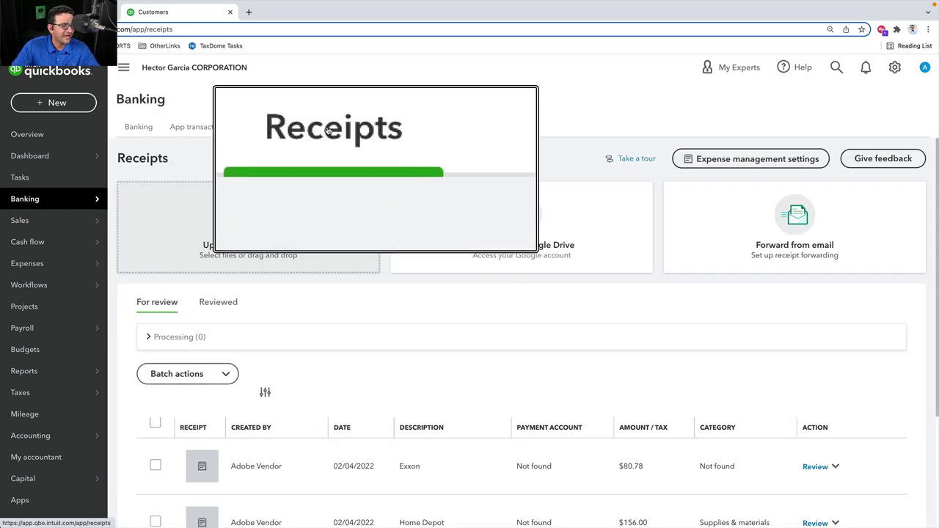
{"action": "scroll", "coordinate": [454, 308], "scroll_direction": "down", "scroll_amount": 2}
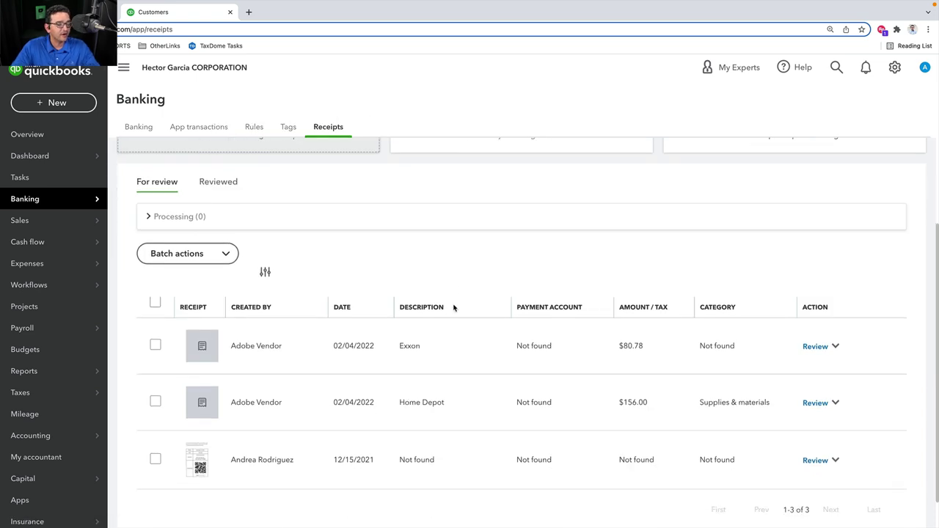
{"action": "scroll", "coordinate": [432, 286], "scroll_direction": "up", "scroll_amount": 2}
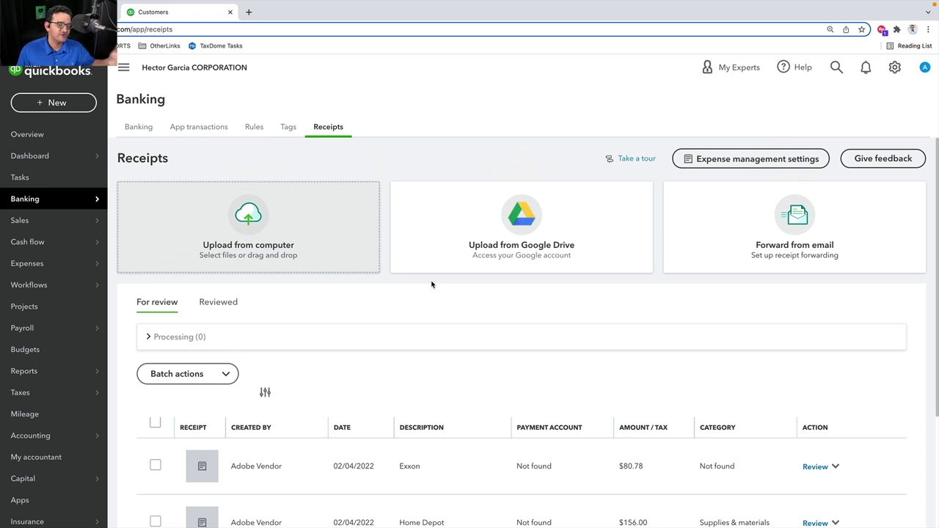
{"action": "left_click", "coordinate": [721, 159]}
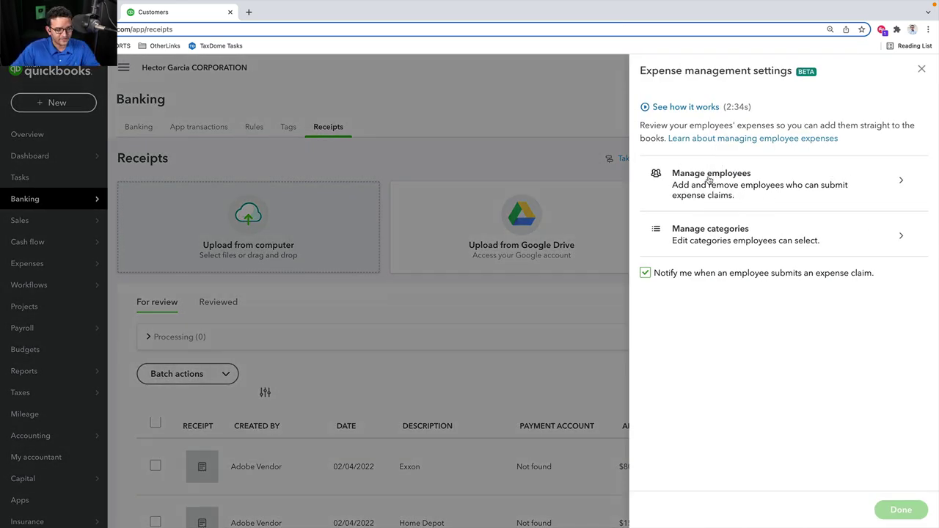
Go to Manage employees, start Add employee, then close the new user form without adding anyone
{"action": "left_click", "coordinate": [709, 180]}
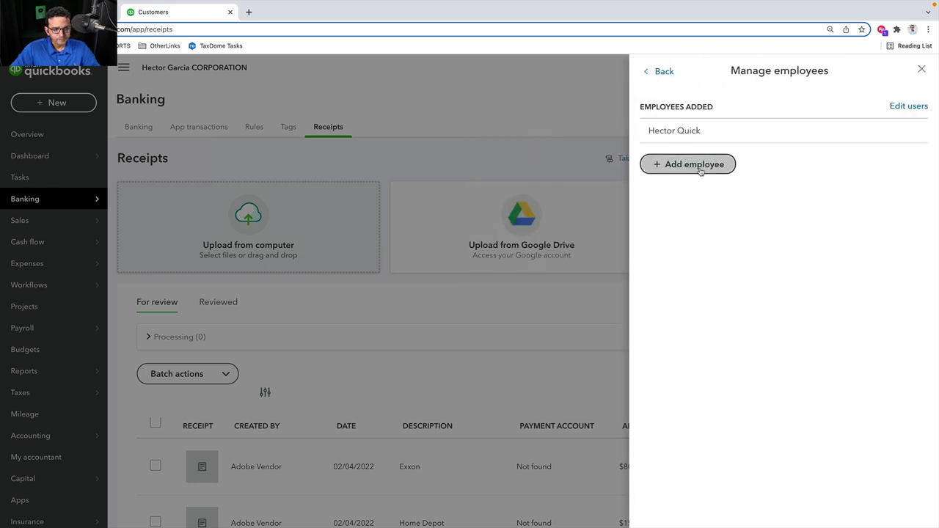
{"action": "left_click", "coordinate": [701, 170]}
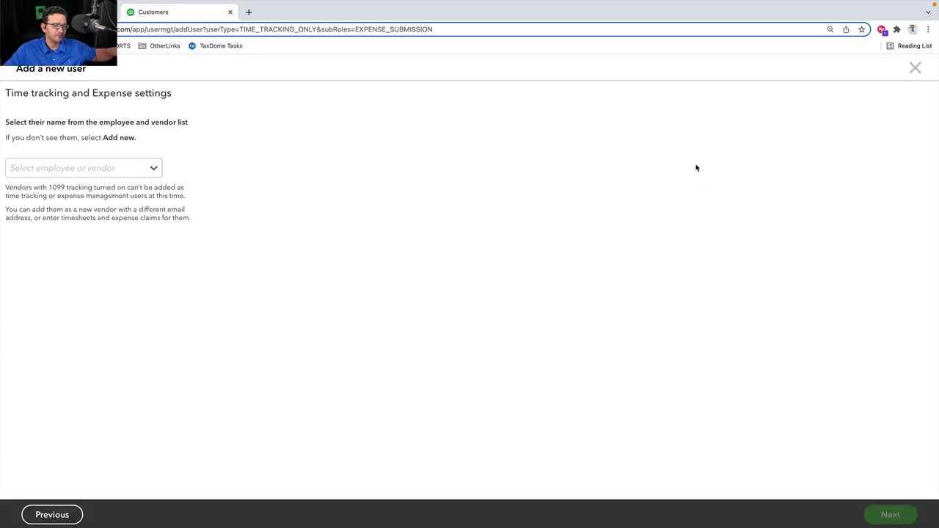
{"action": "left_click", "coordinate": [914, 68]}
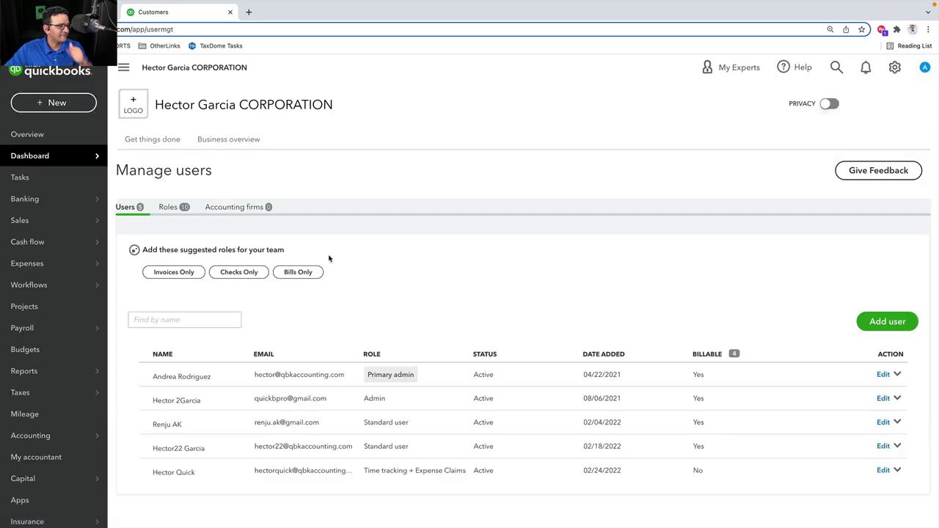
{"action": "left_click", "coordinate": [175, 208]}
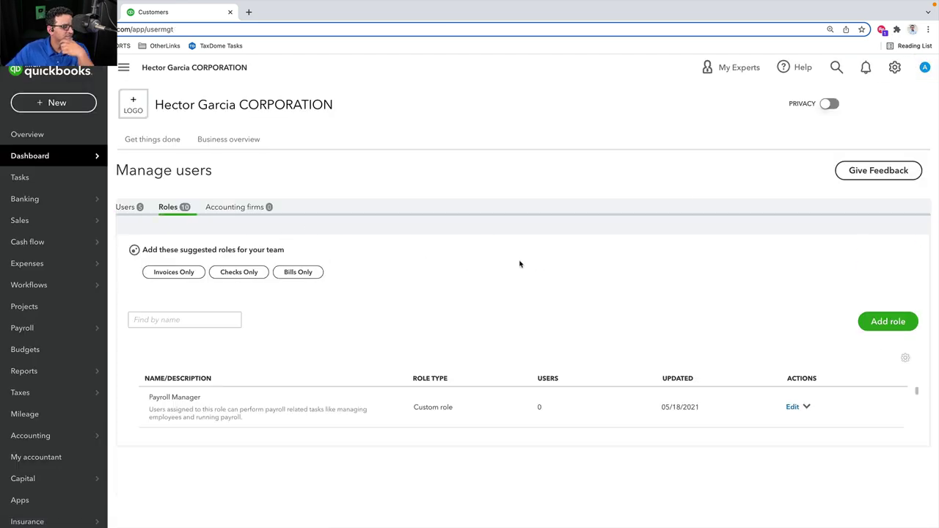
{"action": "scroll", "coordinate": [352, 356], "scroll_direction": "down", "scroll_amount": 3}
{"action": "scroll", "coordinate": [362, 355], "scroll_direction": "down", "scroll_amount": 4}
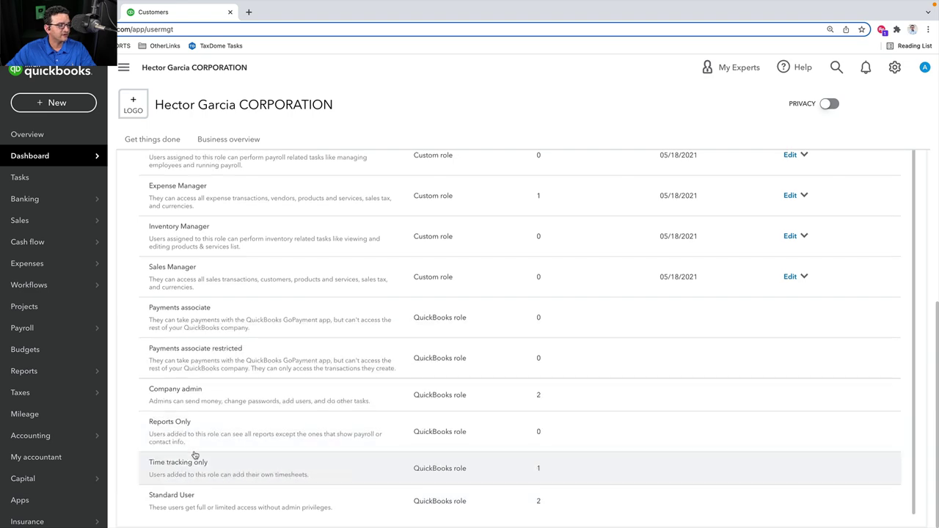
{"action": "scroll", "coordinate": [218, 446], "scroll_direction": "up", "scroll_amount": 5}
{"action": "scroll", "coordinate": [283, 401], "scroll_direction": "down", "scroll_amount": 3}
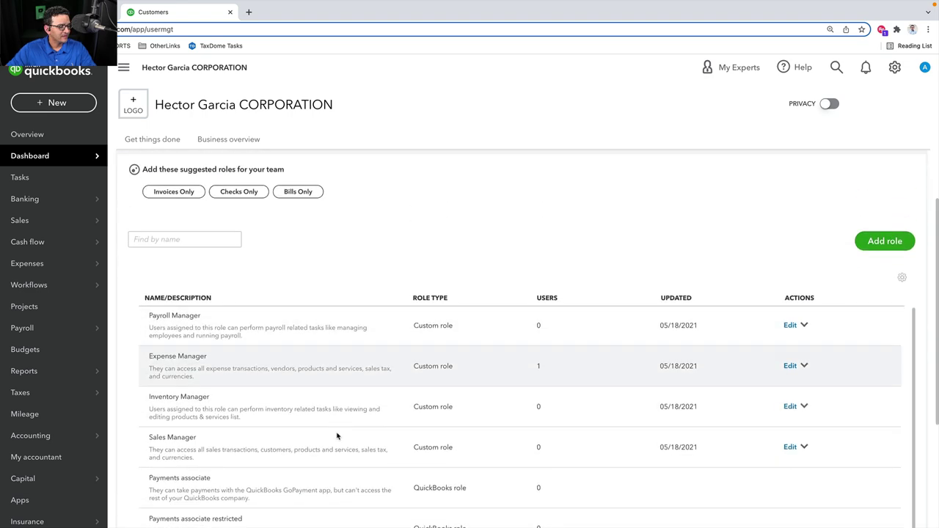
{"action": "scroll", "coordinate": [285, 324], "scroll_direction": "up", "scroll_amount": 2}
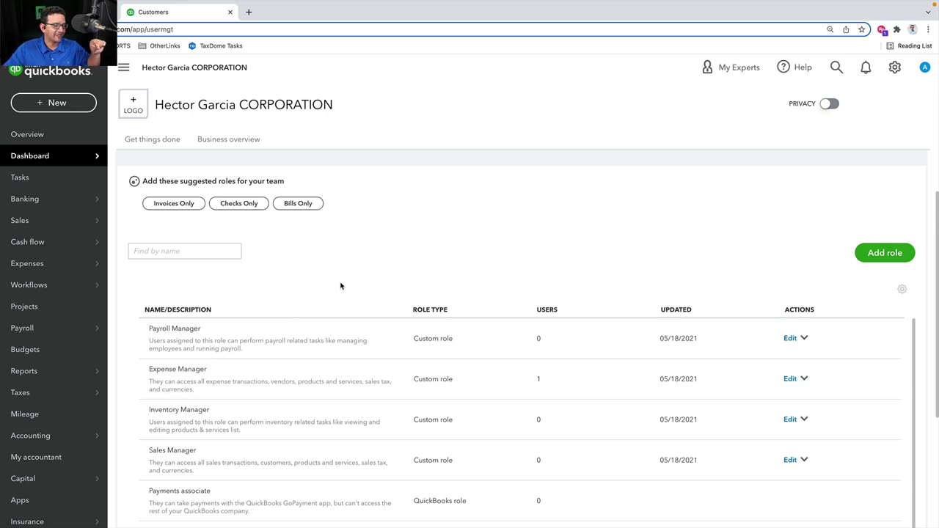
{"action": "scroll", "coordinate": [340, 286], "scroll_direction": "down", "scroll_amount": 2}
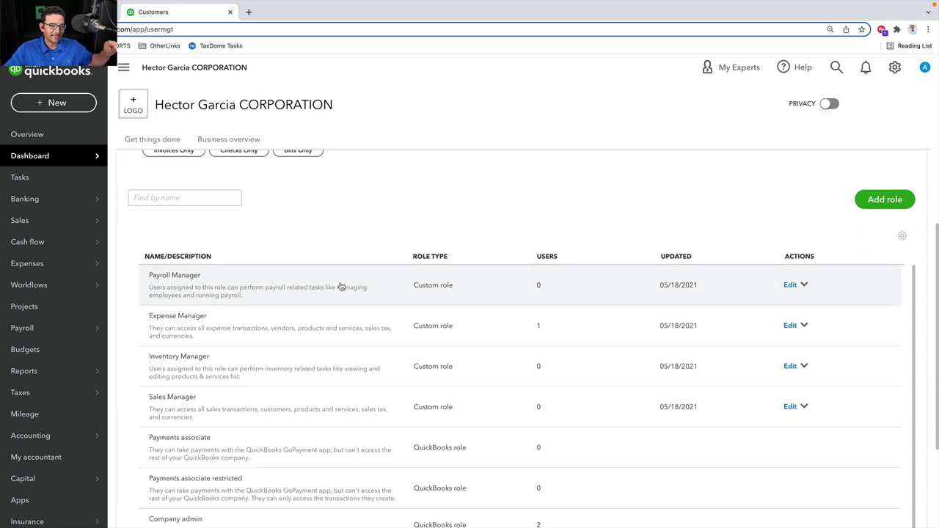
{"action": "scroll", "coordinate": [341, 287], "scroll_direction": "up", "scroll_amount": 3}
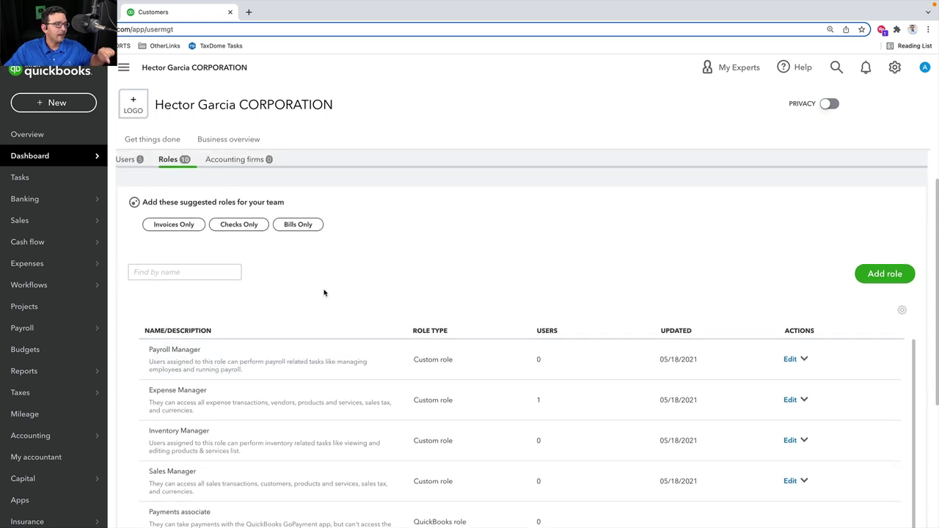
{"action": "left_click", "coordinate": [126, 167]}
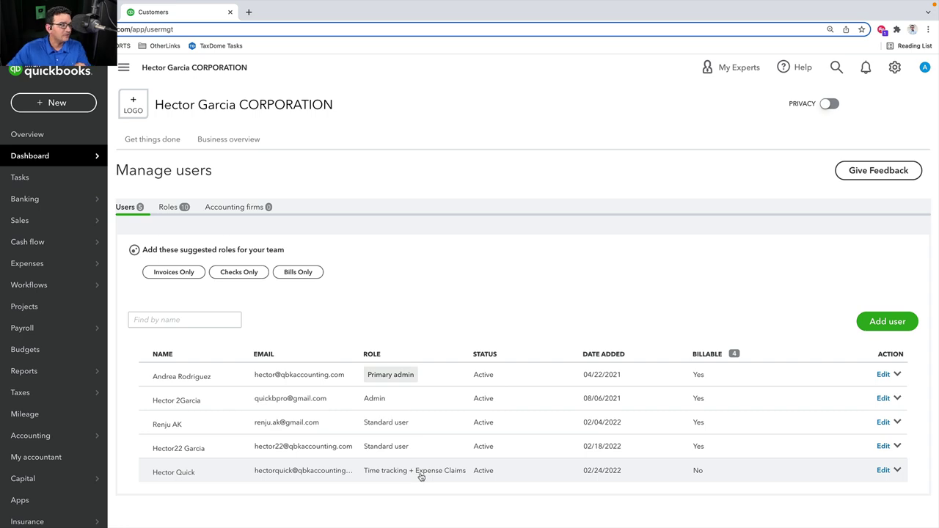
{"action": "mouse_move", "coordinate": [74, 199]}
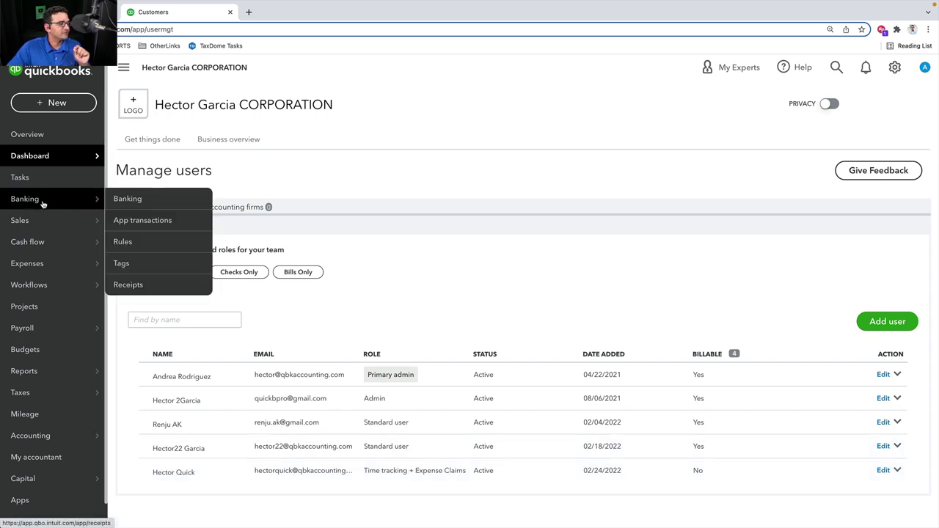
{"action": "left_click", "coordinate": [168, 206]}
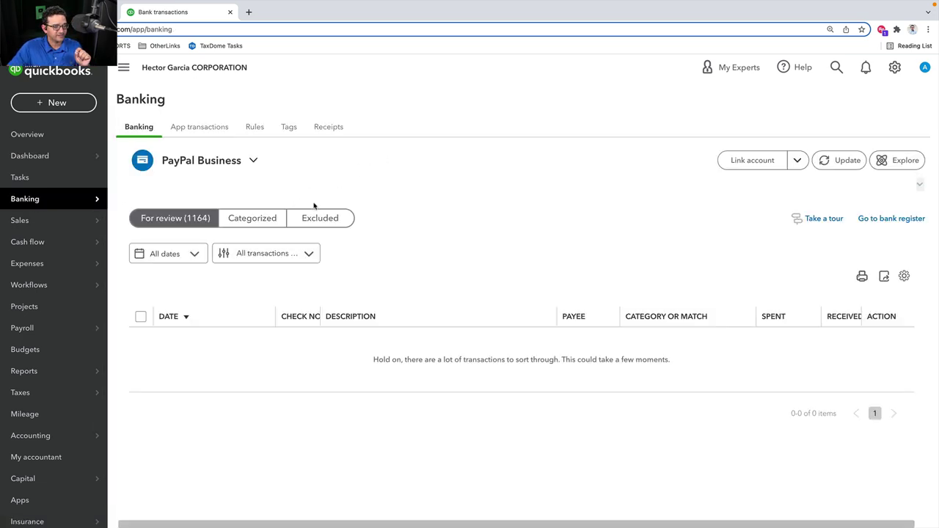
{"action": "left_click", "coordinate": [336, 128]}
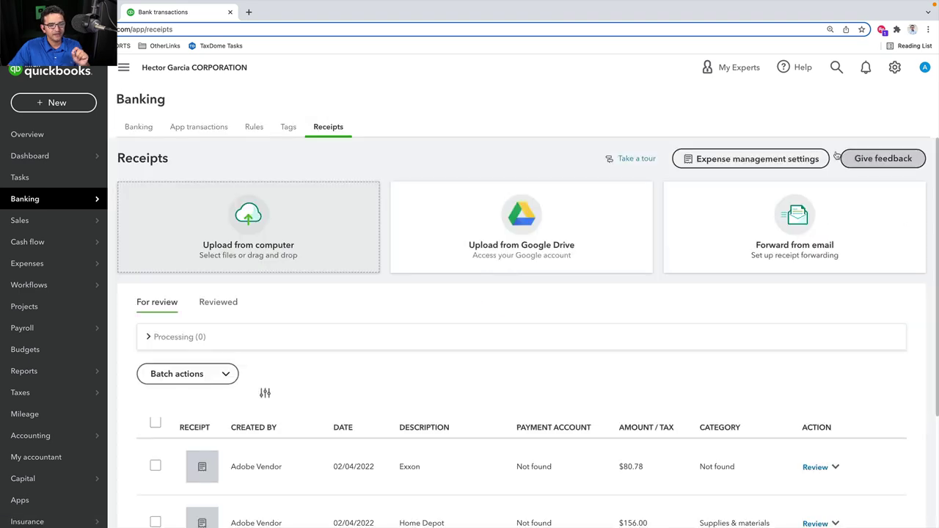
{"action": "left_click", "coordinate": [766, 162]}
{"action": "left_click", "coordinate": [735, 183]}
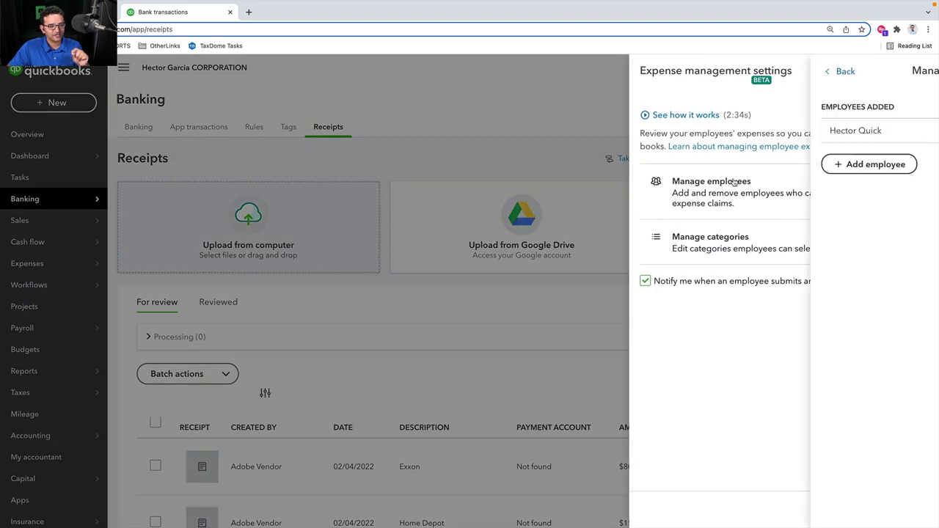
{"action": "left_click", "coordinate": [689, 164]}
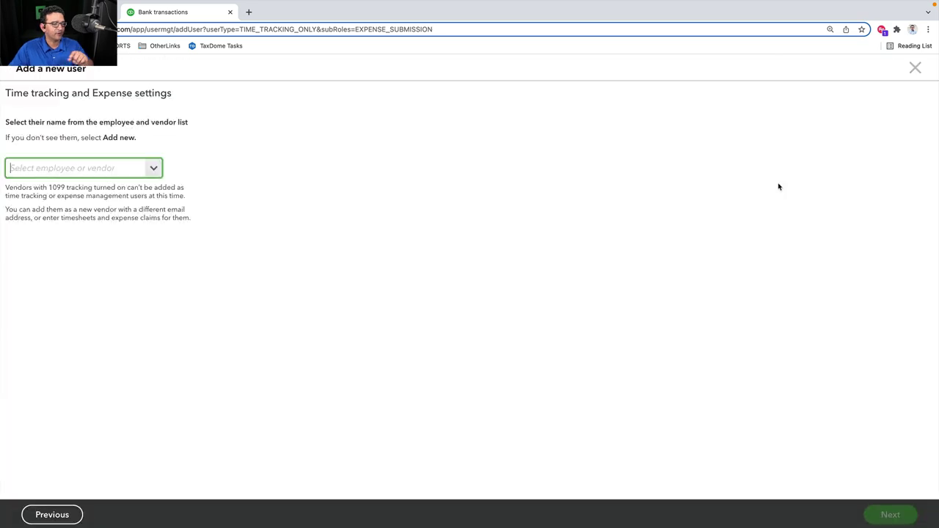
{"action": "left_click", "coordinate": [154, 168]}
{"action": "scroll", "coordinate": [197, 262], "scroll_direction": "down", "scroll_amount": 10}
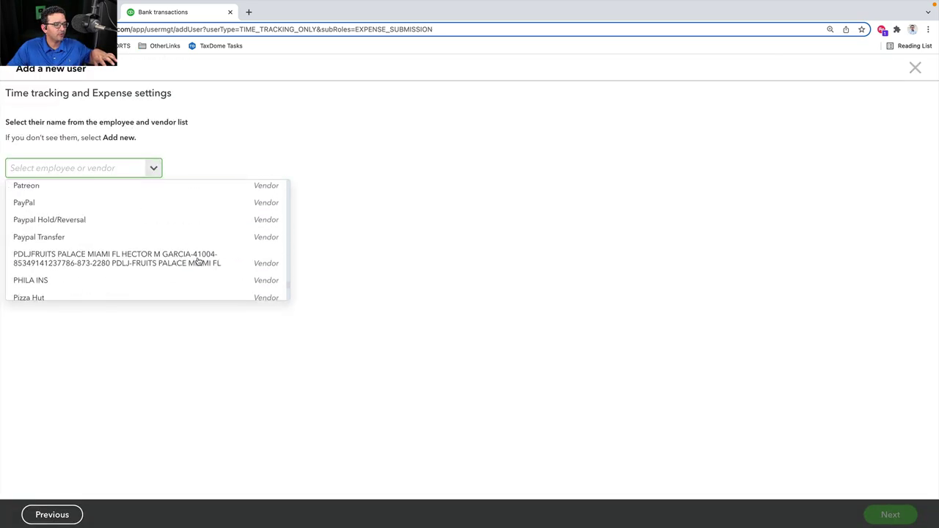
{"action": "scroll", "coordinate": [197, 259], "scroll_direction": "down", "scroll_amount": 5}
{"action": "left_click", "coordinate": [101, 289]}
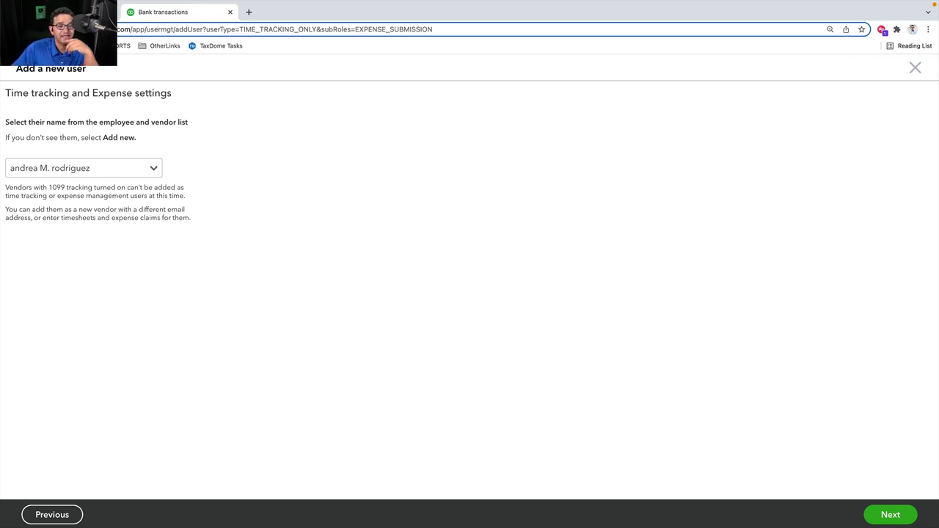
{"action": "left_click", "coordinate": [915, 68]}
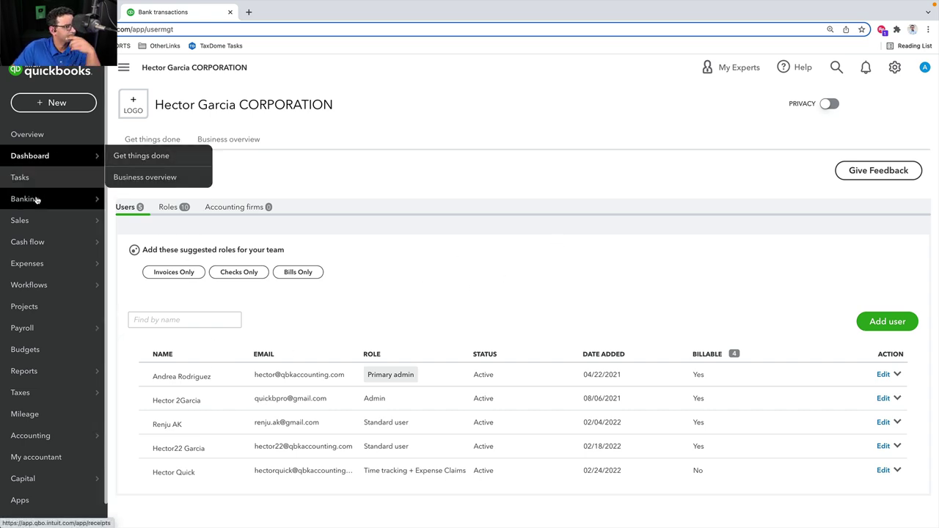
On Banking's Receipts tab, open the $80.78 Exxon receipt for review
{"action": "left_click", "coordinate": [193, 200]}
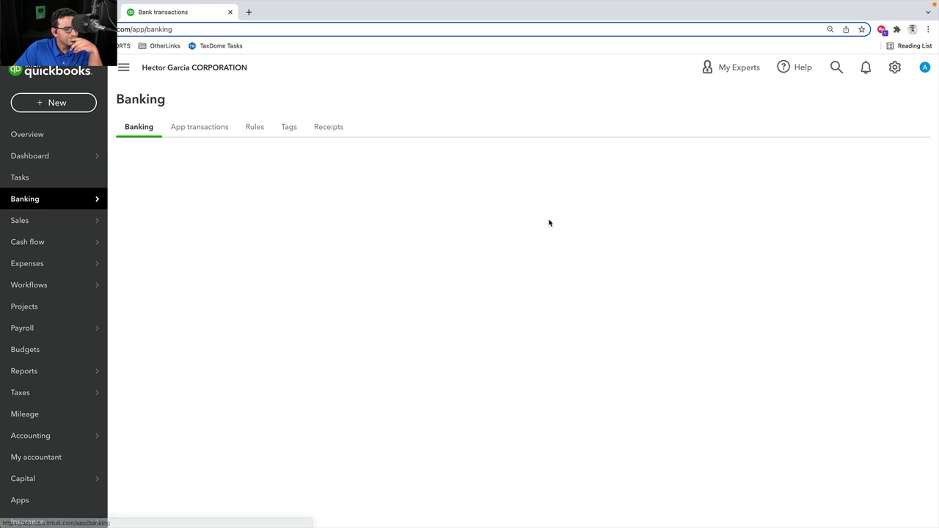
{"action": "left_click", "coordinate": [327, 128]}
{"action": "scroll", "coordinate": [507, 310], "scroll_direction": "down", "scroll_amount": 3}
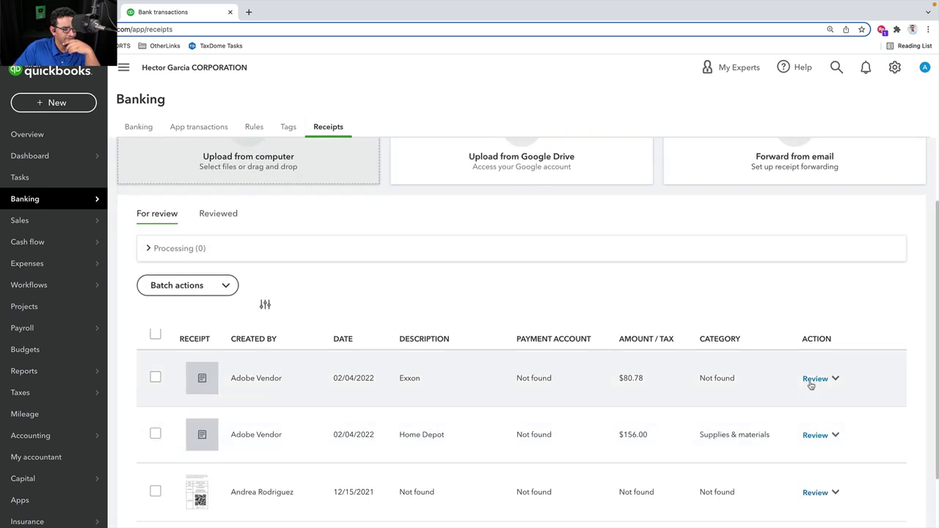
{"action": "left_click", "coordinate": [814, 379]}
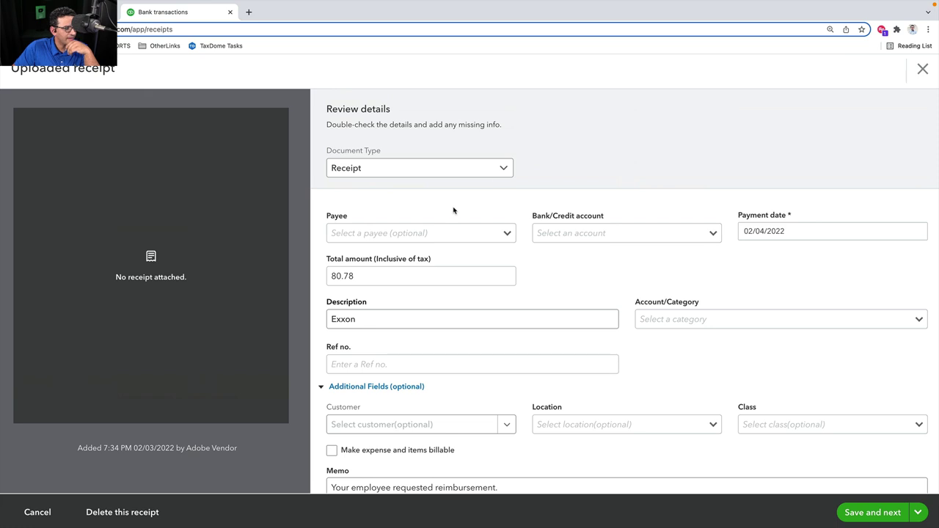
Check the document type choices and keep the Exxon document as a Receipt
{"action": "left_click", "coordinate": [507, 166]}
{"action": "left_click", "coordinate": [600, 206]}
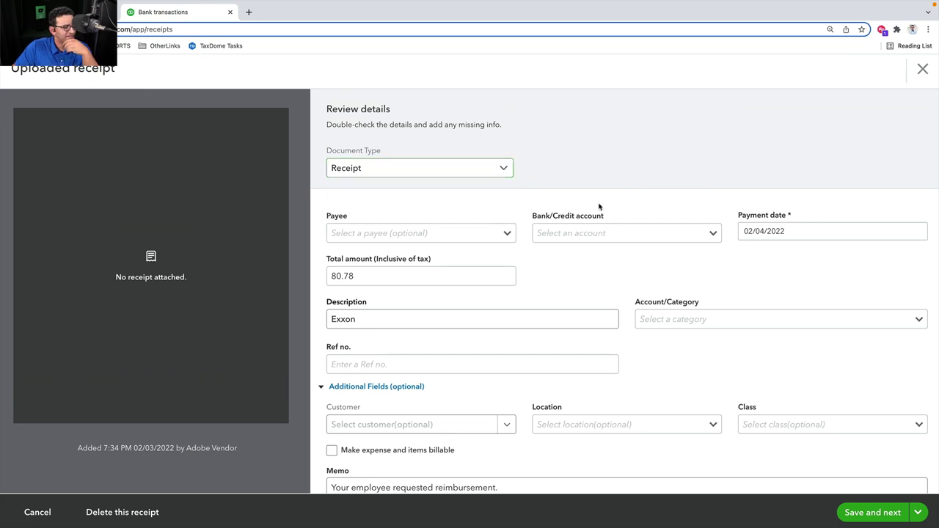
{"action": "scroll", "coordinate": [599, 207], "scroll_direction": "down", "scroll_amount": 1}
{"action": "scroll", "coordinate": [598, 207], "scroll_direction": "up", "scroll_amount": 1}
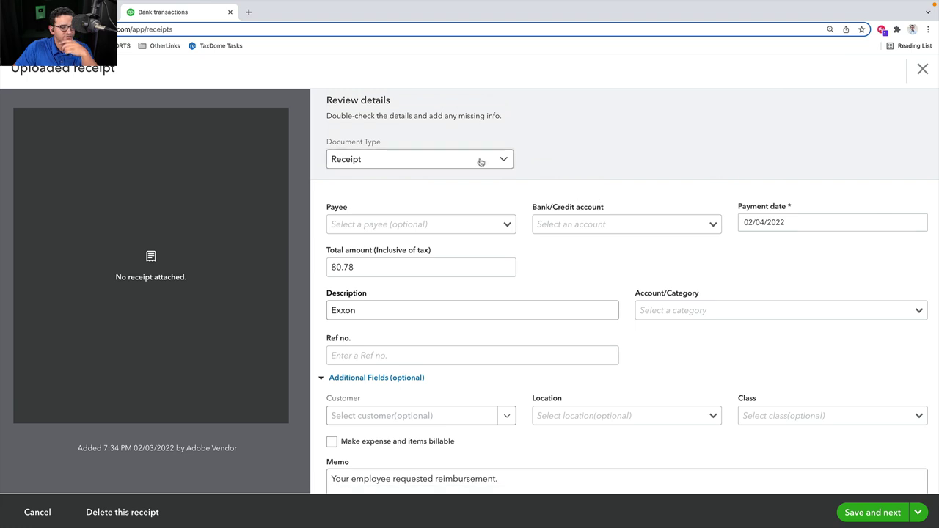
{"action": "left_click", "coordinate": [501, 159]}
{"action": "left_click", "coordinate": [390, 181]}
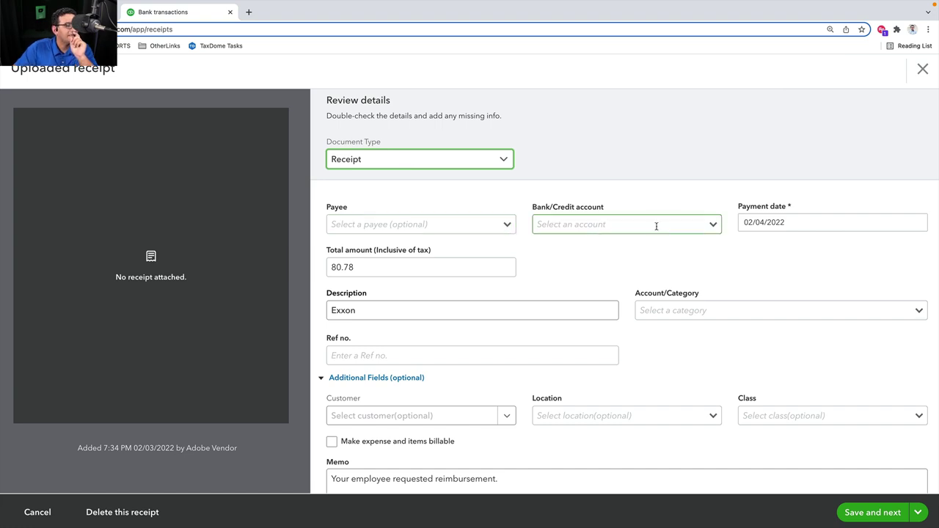
Set the receipt's bank/credit account to Chase 1111
{"action": "left_click", "coordinate": [715, 224]}
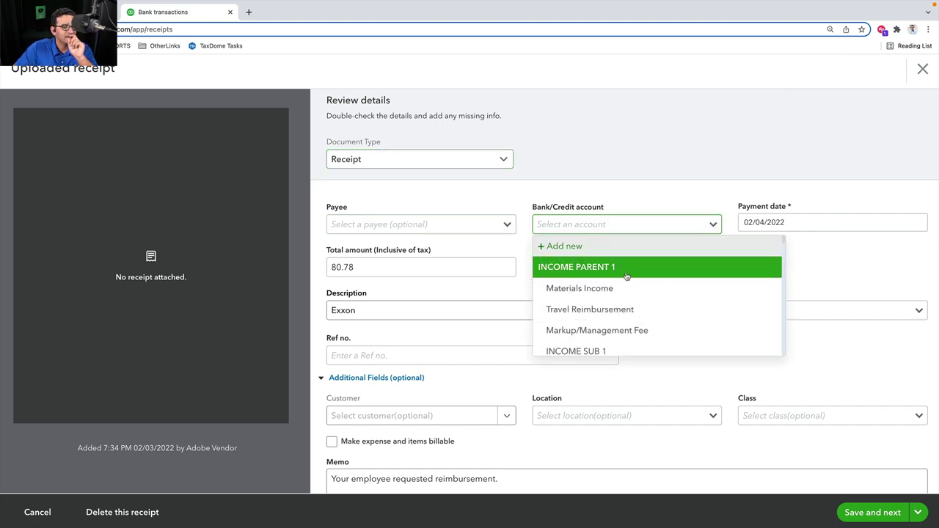
{"action": "scroll", "coordinate": [629, 294], "scroll_direction": "down", "scroll_amount": 3}
{"action": "scroll", "coordinate": [629, 294], "scroll_direction": "down", "scroll_amount": 10}
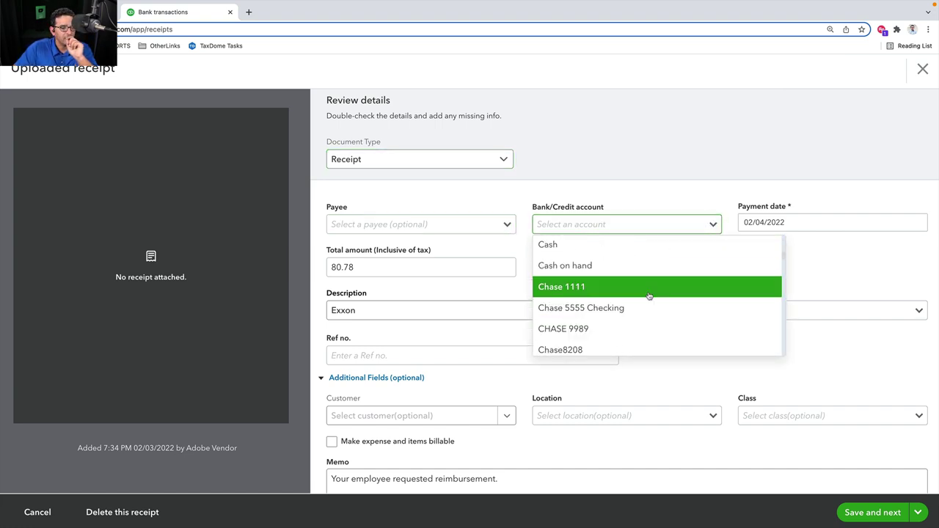
{"action": "scroll", "coordinate": [603, 291], "scroll_direction": "up", "scroll_amount": 3}
{"action": "left_click", "coordinate": [603, 224]}
{"action": "left_click", "coordinate": [603, 223]}
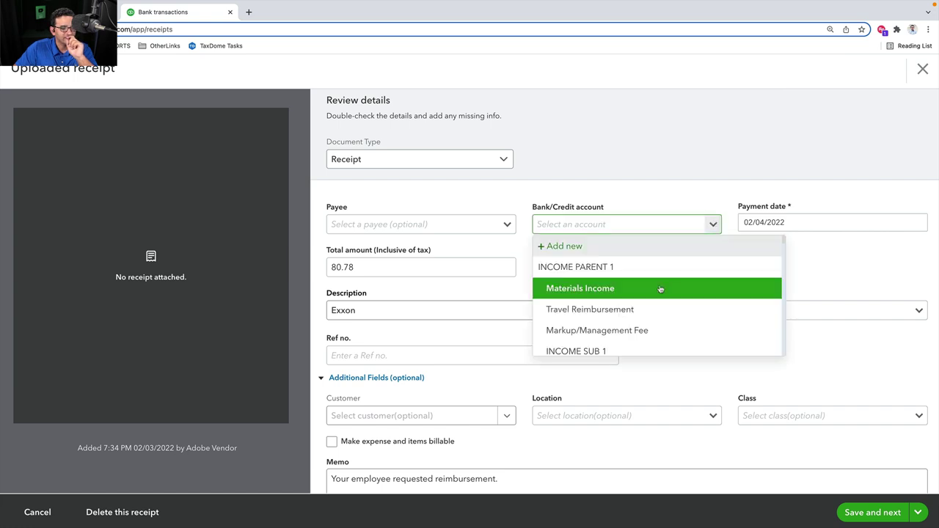
{"action": "scroll", "coordinate": [646, 304], "scroll_direction": "down", "scroll_amount": 10}
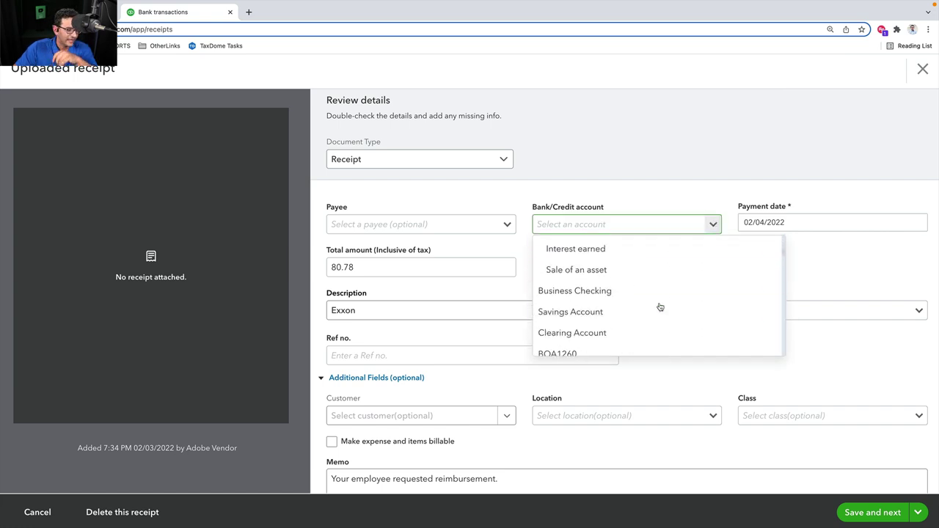
{"action": "scroll", "coordinate": [654, 306], "scroll_direction": "up", "scroll_amount": 5}
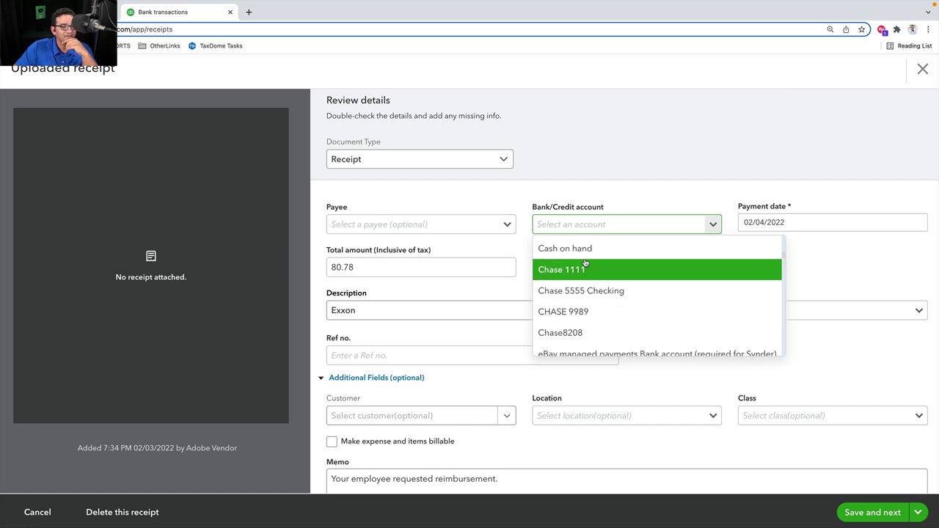
{"action": "left_click", "coordinate": [588, 271]}
Set the receipt's payee to AAA Construction
{"action": "left_click", "coordinate": [487, 229]}
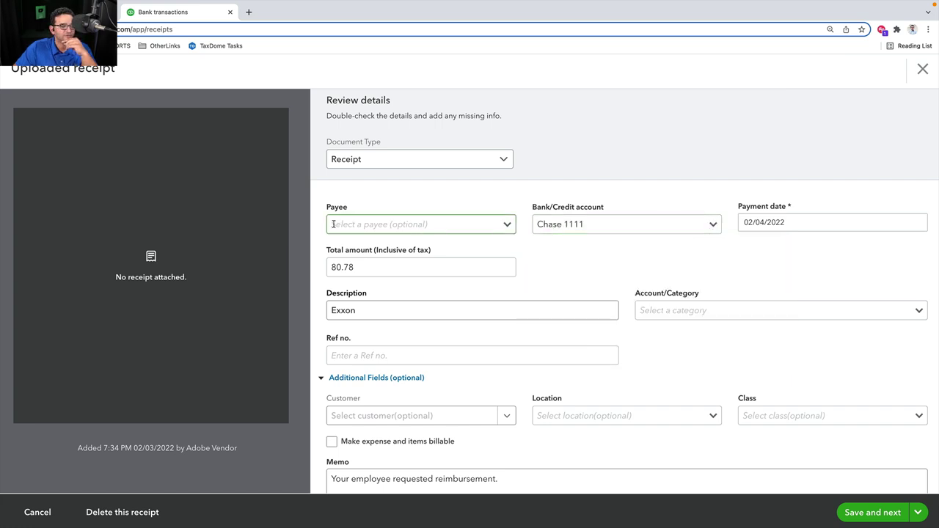
{"action": "left_click", "coordinate": [505, 225]}
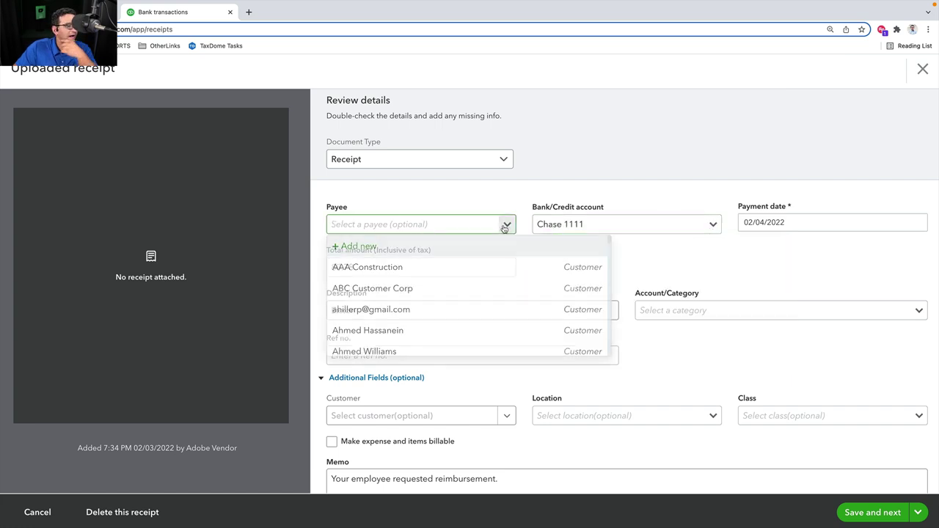
{"action": "left_click", "coordinate": [358, 269]}
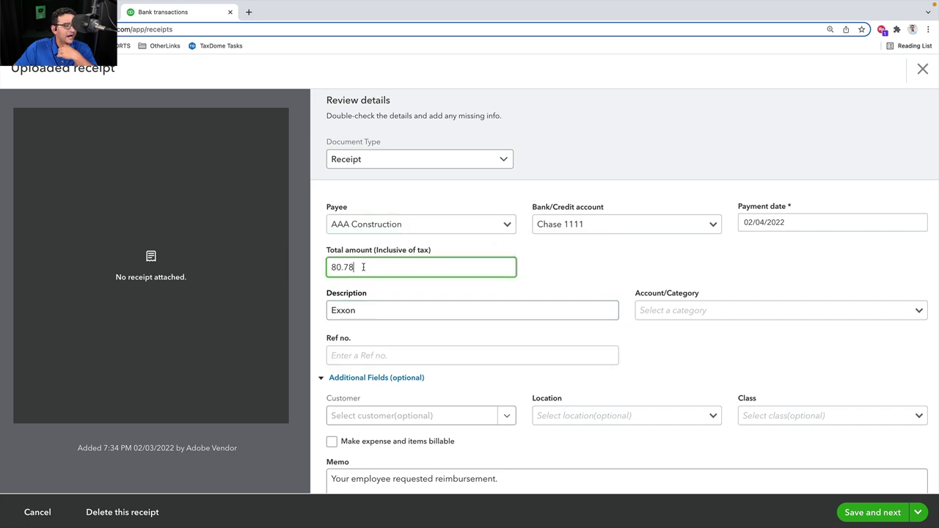
{"action": "scroll", "coordinate": [690, 294], "scroll_direction": "down", "scroll_amount": 1}
Browse the expense categories without choosing one, then split the expense into separate lines
{"action": "left_click", "coordinate": [832, 255]}
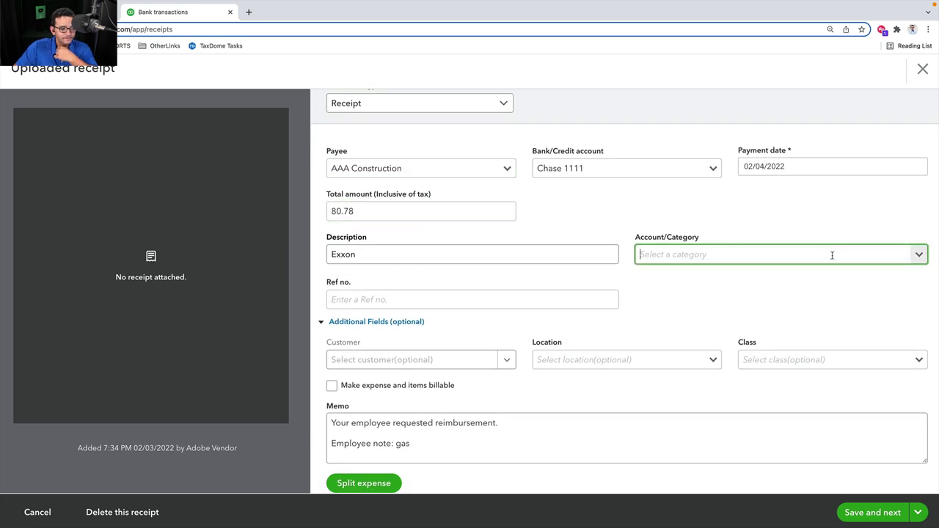
{"action": "left_click", "coordinate": [917, 254]}
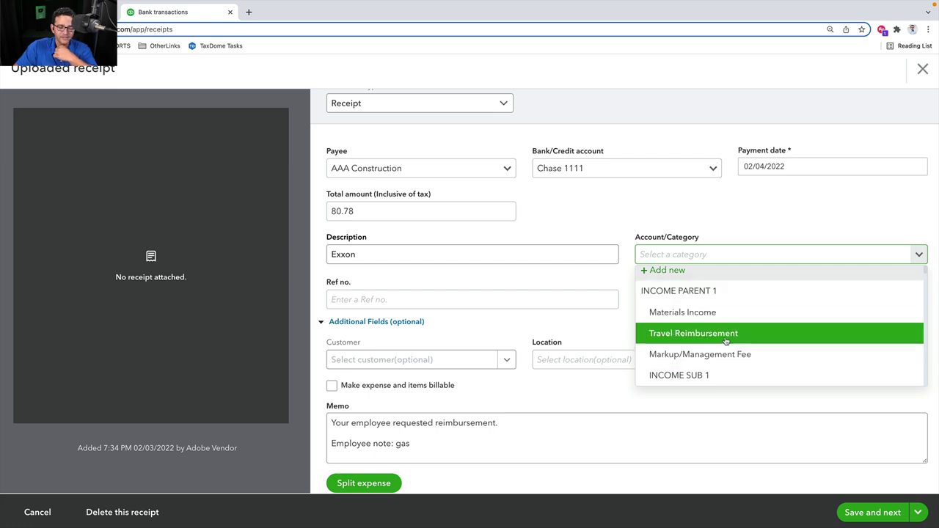
{"action": "left_click", "coordinate": [712, 218]}
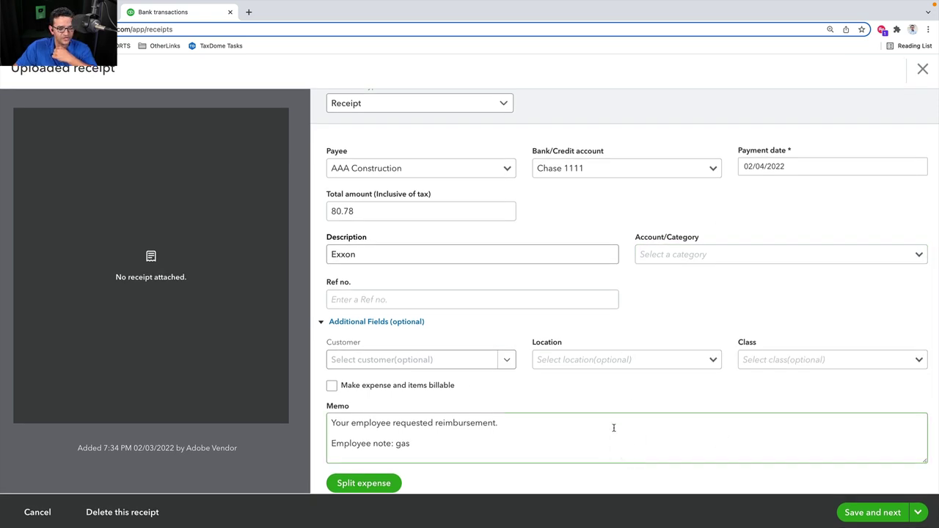
{"action": "scroll", "coordinate": [457, 414], "scroll_direction": "up", "scroll_amount": 1}
{"action": "scroll", "coordinate": [461, 411], "scroll_direction": "down", "scroll_amount": 1}
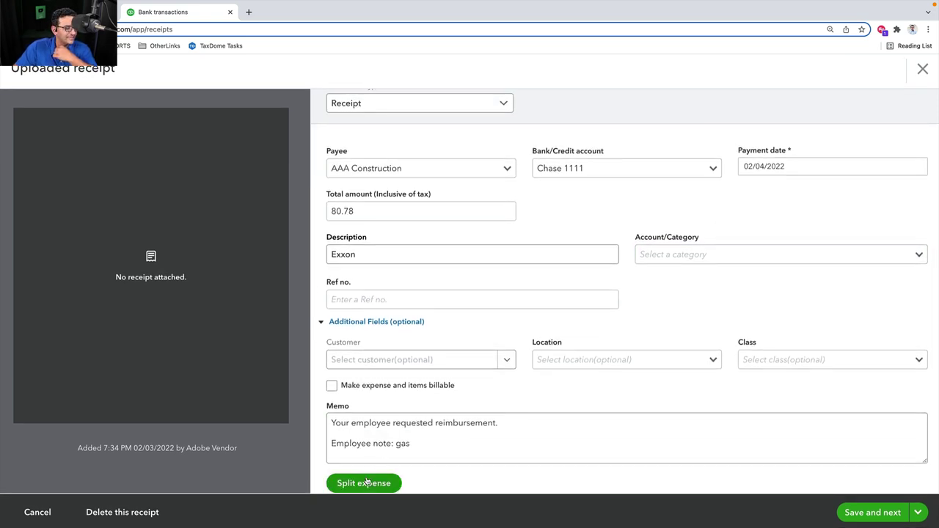
{"action": "left_click", "coordinate": [364, 482]}
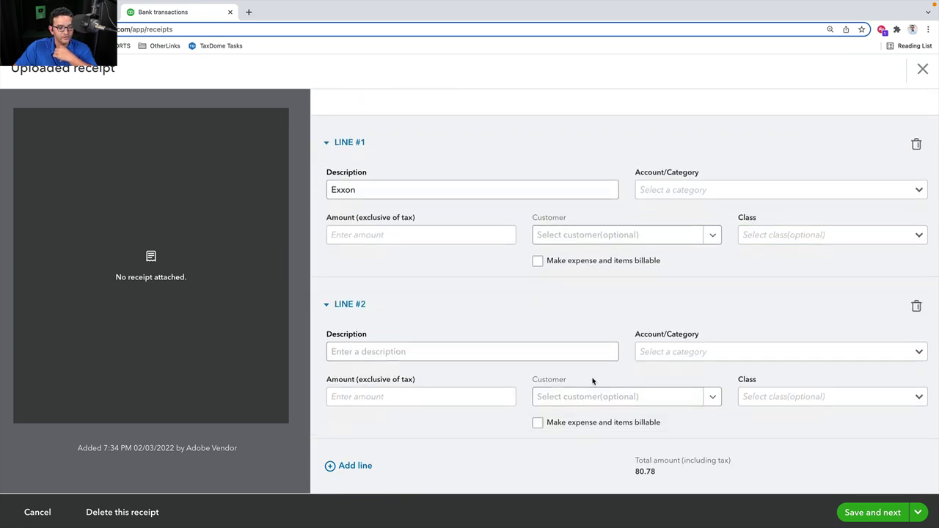
Switch the Exxon receipt's document type to Bill, then close the review without saving
{"action": "scroll", "coordinate": [526, 212], "scroll_direction": "up", "scroll_amount": 3}
{"action": "scroll", "coordinate": [526, 211], "scroll_direction": "up", "scroll_amount": 3}
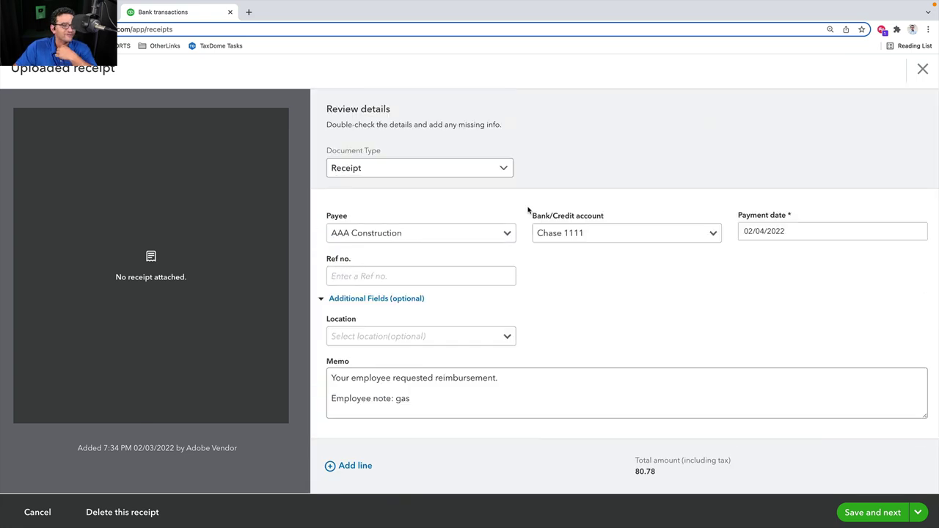
{"action": "left_click", "coordinate": [425, 170]}
{"action": "left_click", "coordinate": [330, 213]}
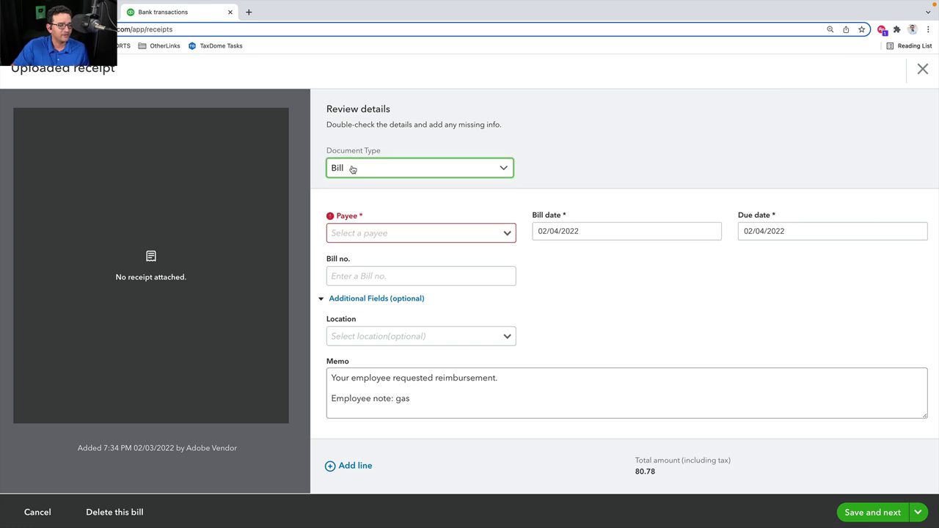
{"action": "left_click", "coordinate": [924, 68]}
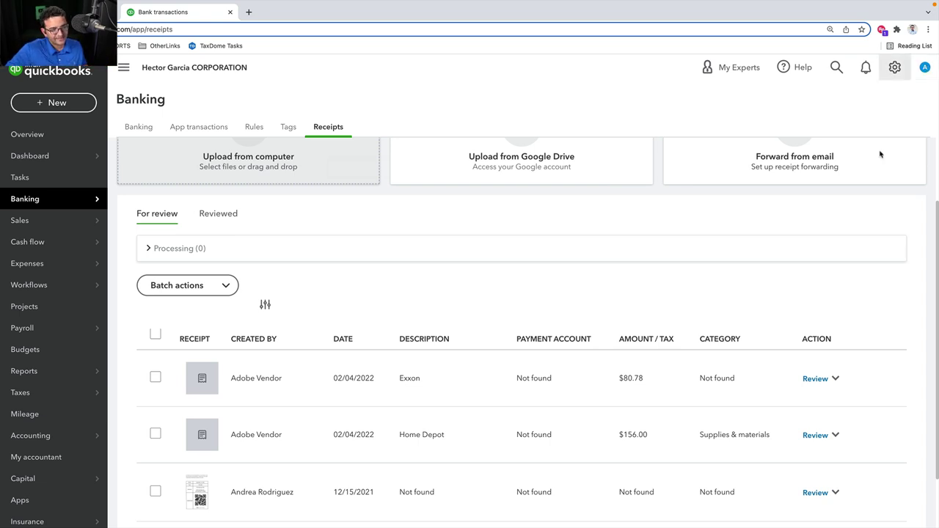
Present slide 62, 'QuickBooks Online ADVANCED + PandaDoc', as a full-screen slideshow
{"action": "scroll", "coordinate": [297, 212], "scroll_direction": "up", "scroll_amount": 3}
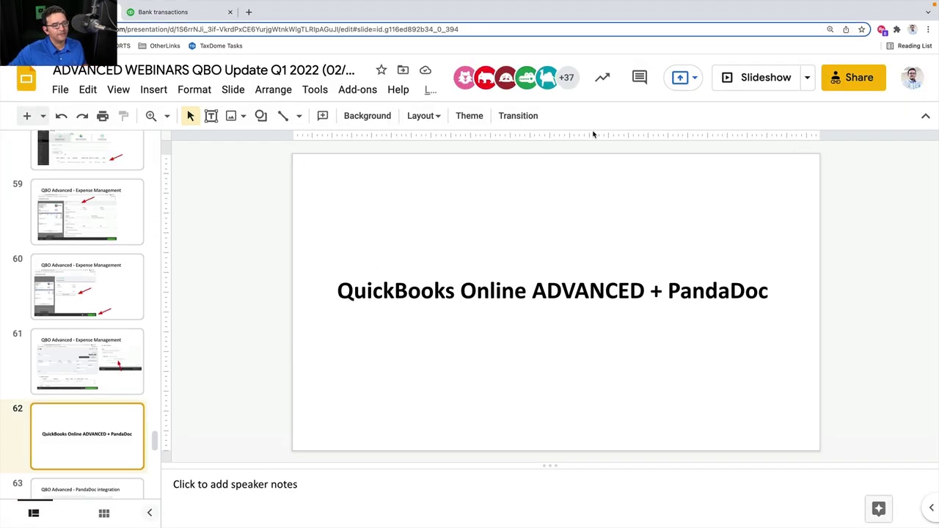
{"action": "left_click", "coordinate": [751, 77]}
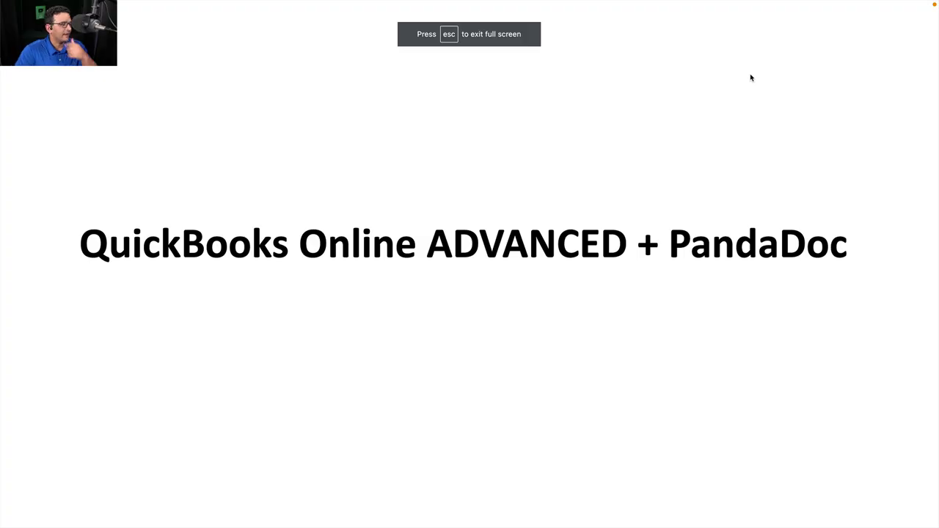
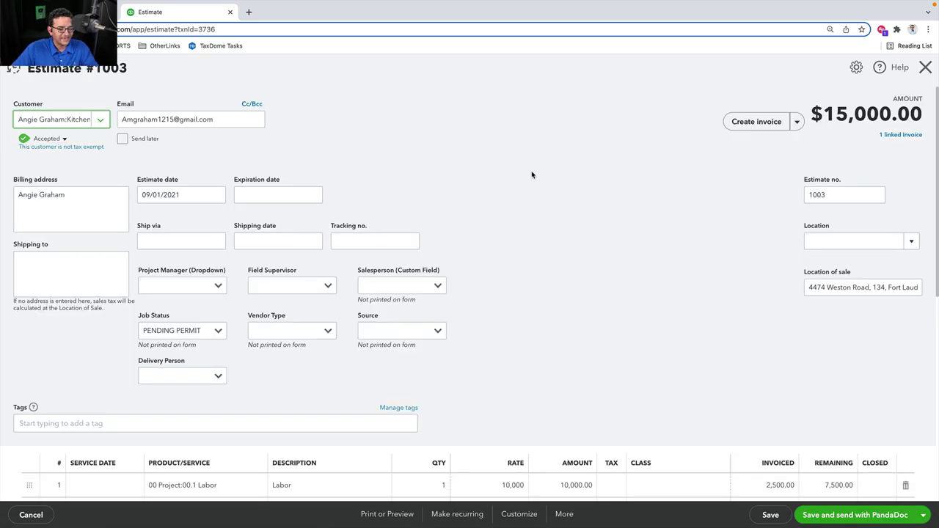
In a new Chrome tab, search Google for 'pan' and go to the PandaDoc dashboard
{"action": "left_click", "coordinate": [249, 12]}
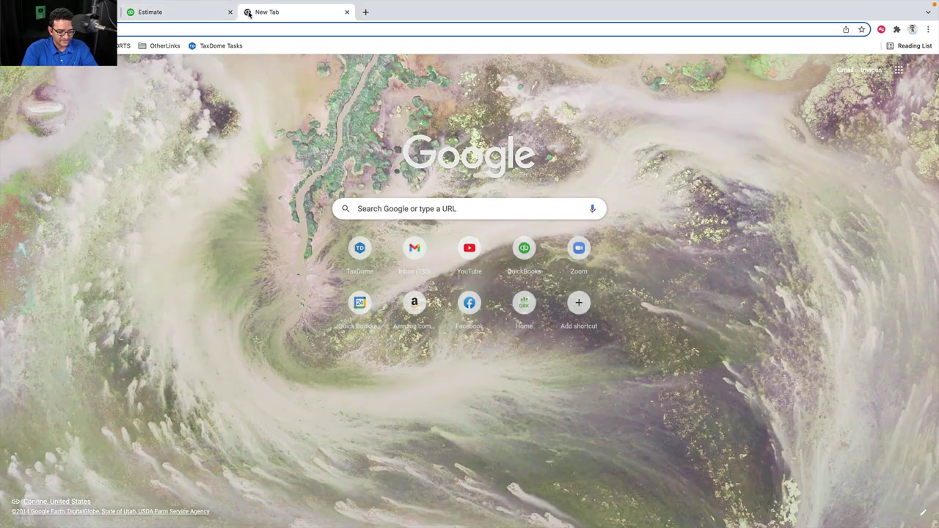
{"action": "type", "text": "pan"}
{"action": "key", "text": "Return"}
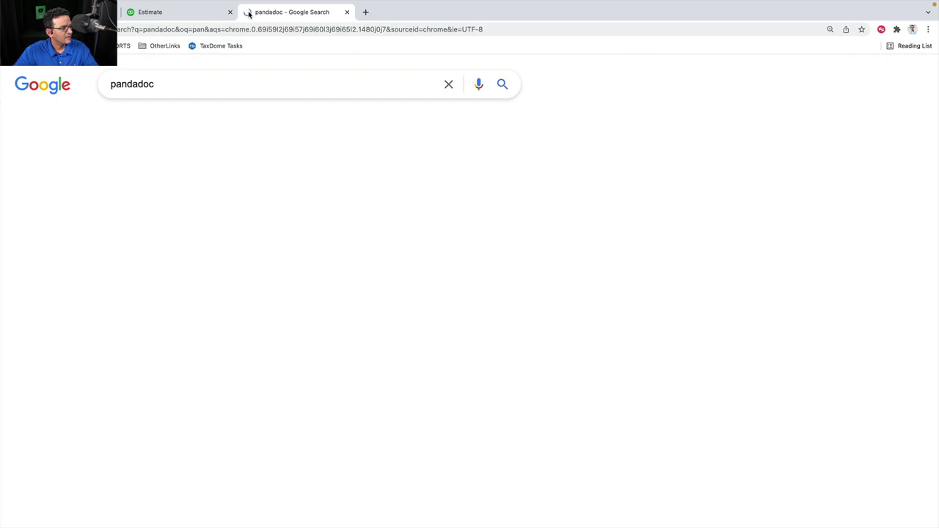
{"action": "left_click", "coordinate": [202, 446]}
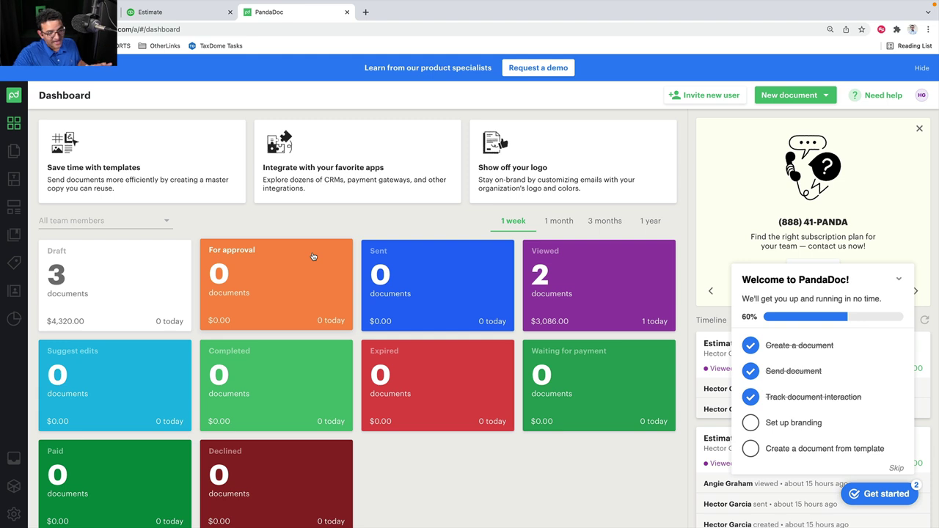
Dismiss the welcome checklist and open the HECTOR Modern template from the Templates list
{"action": "left_click", "coordinate": [900, 283]}
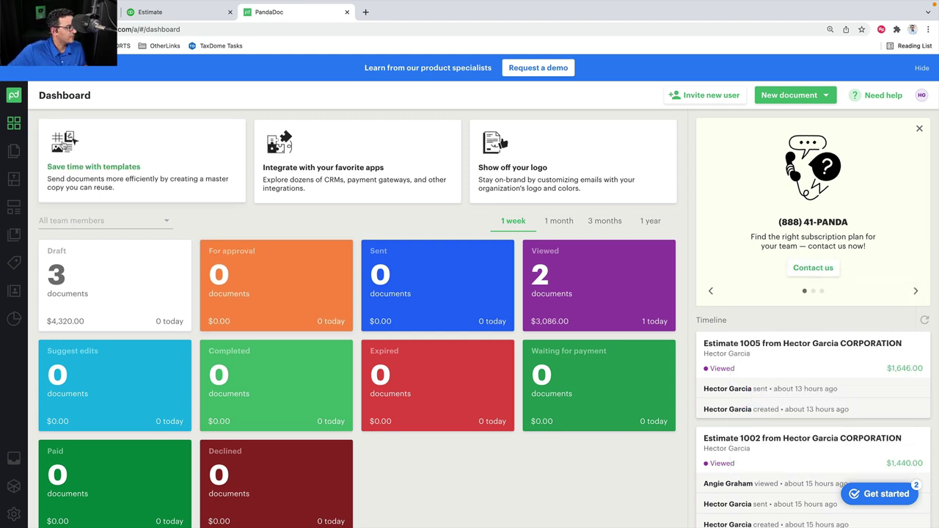
{"action": "left_click", "coordinate": [13, 149]}
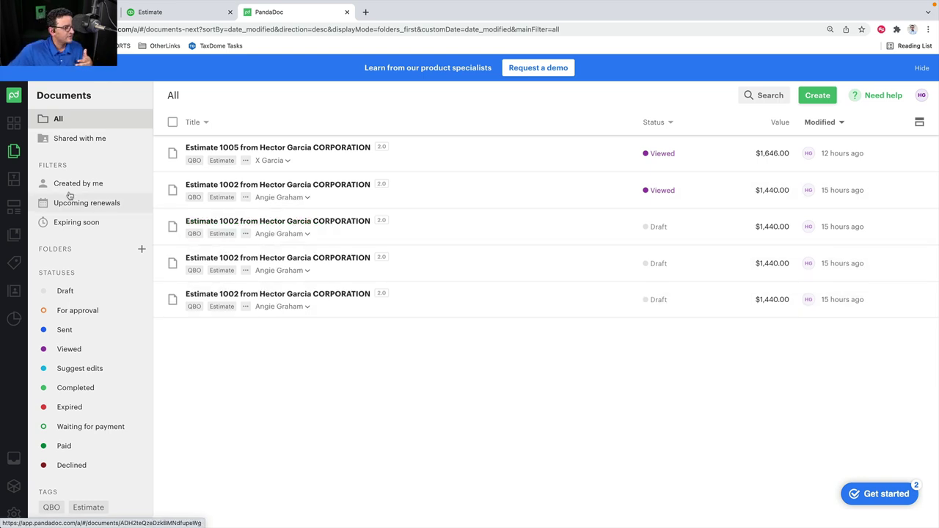
{"action": "left_click", "coordinate": [14, 180]}
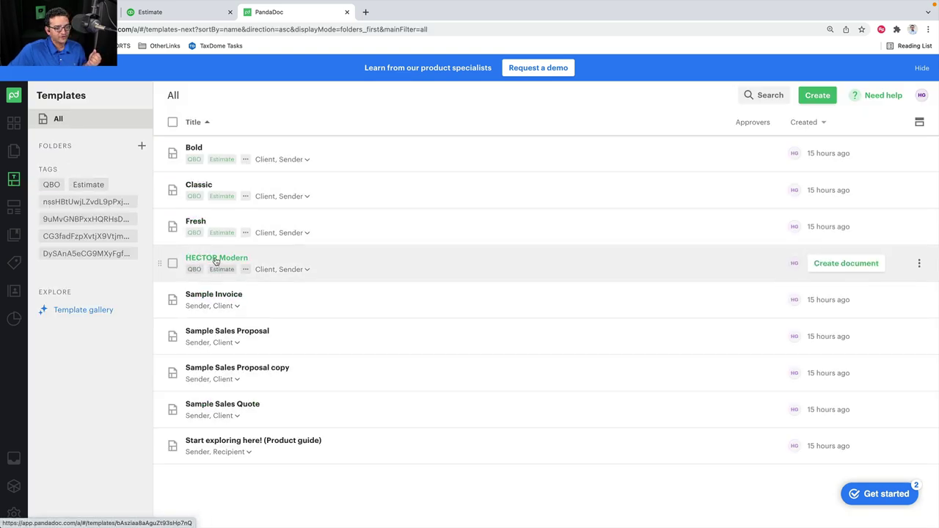
{"action": "left_click", "coordinate": [222, 262]}
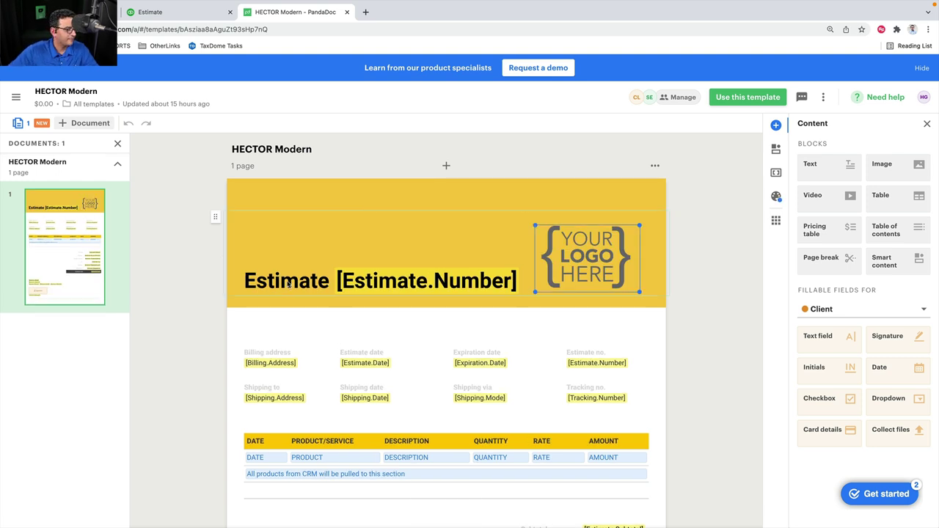
Try left, centre and right alignment on the placeholder header logo, then delete it
{"action": "left_click", "coordinate": [253, 282]}
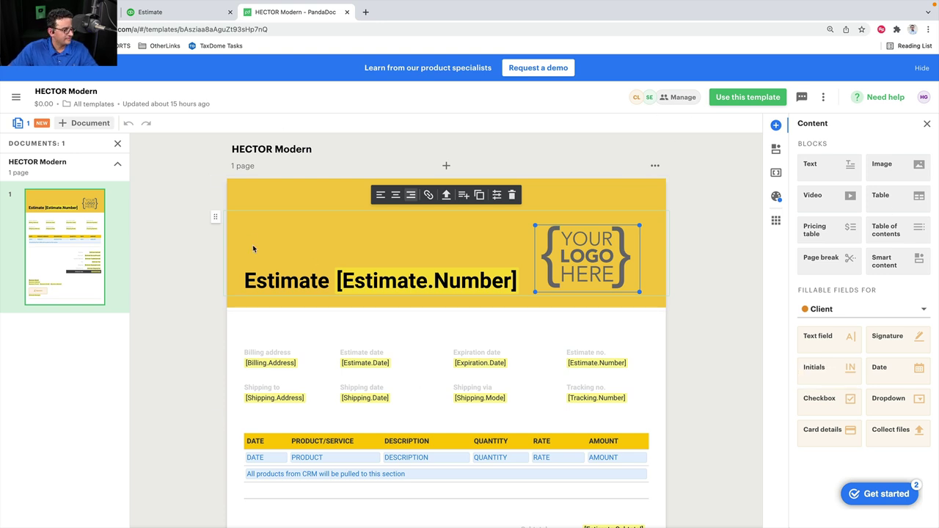
{"action": "left_click_drag", "start_coordinate": [215, 215], "coordinate": [281, 286]}
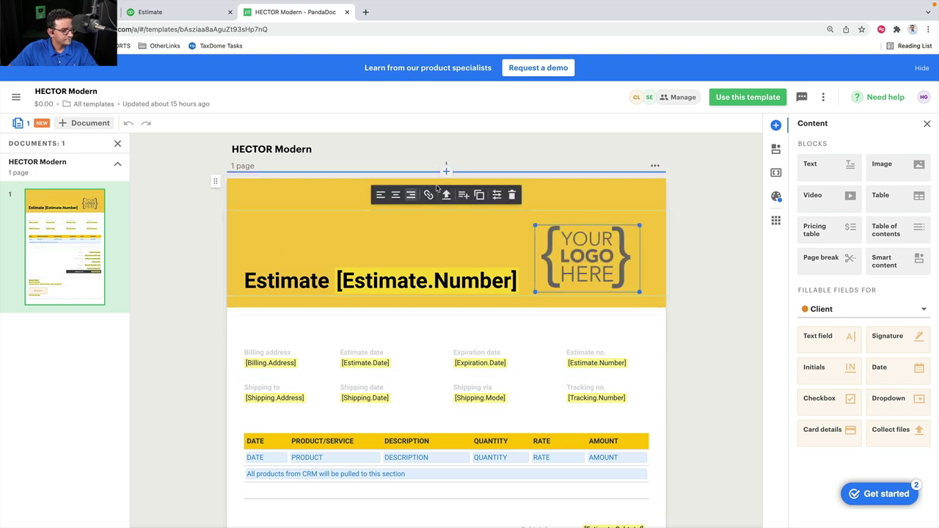
{"action": "left_click", "coordinate": [380, 195]}
{"action": "left_click", "coordinate": [395, 194]}
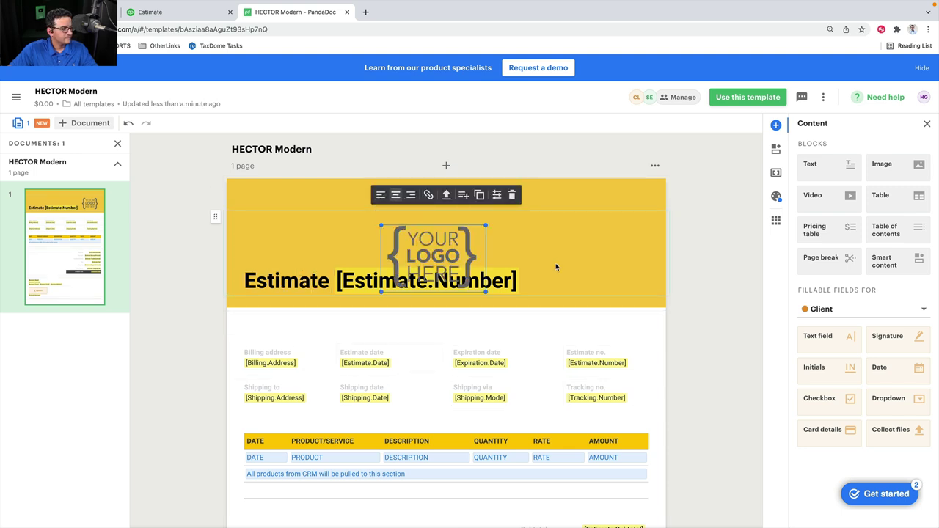
{"action": "left_click", "coordinate": [411, 194]}
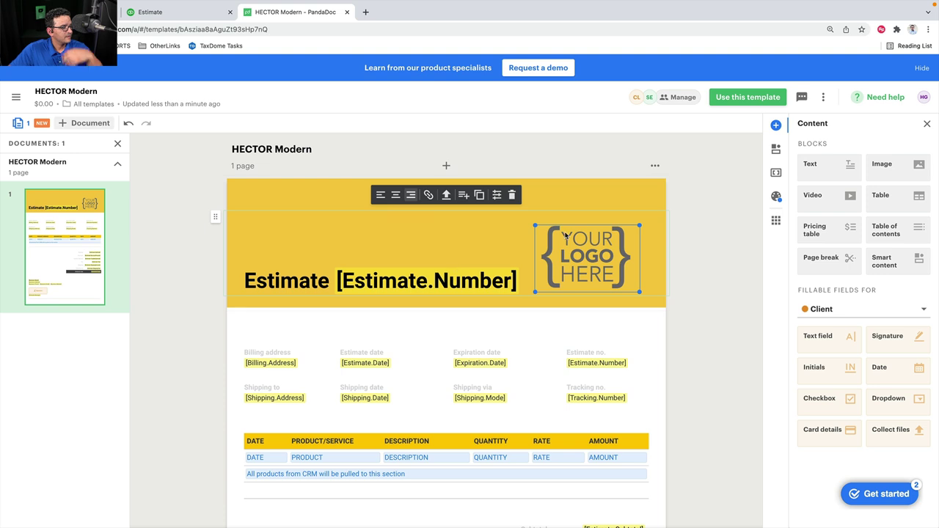
{"action": "left_click", "coordinate": [380, 195]}
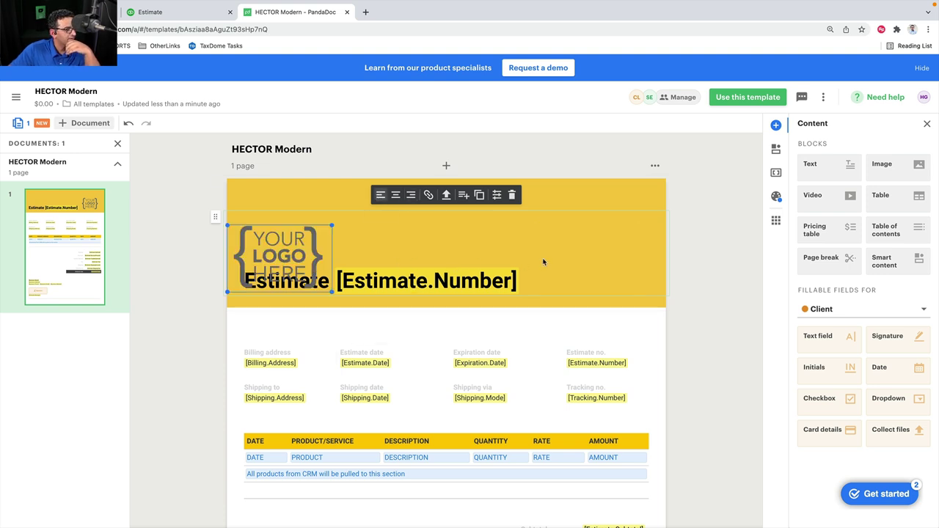
{"action": "key", "text": "Delete"}
Replace 'Estimate' with 'Proposal' in the header title and right-align the title line
{"action": "left_click", "coordinate": [257, 281]}
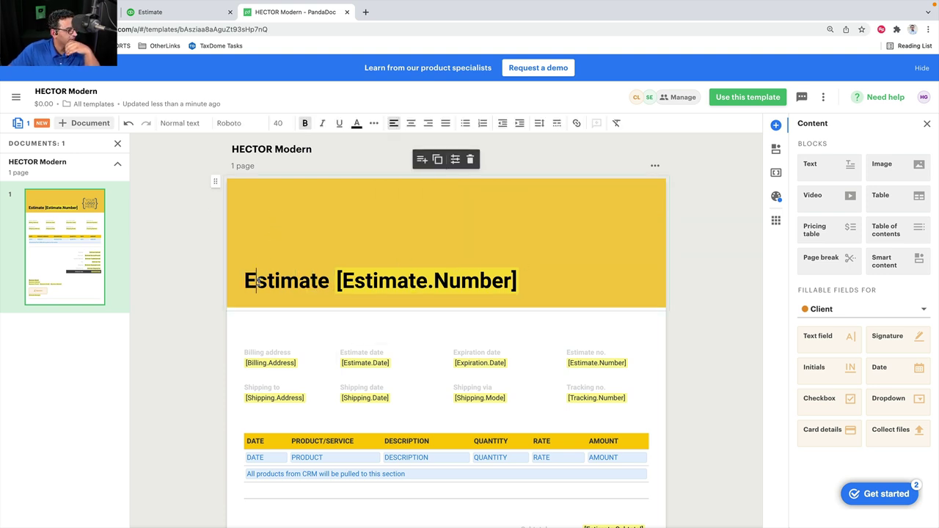
{"action": "left_click_drag", "start_coordinate": [247, 279], "coordinate": [326, 281]}
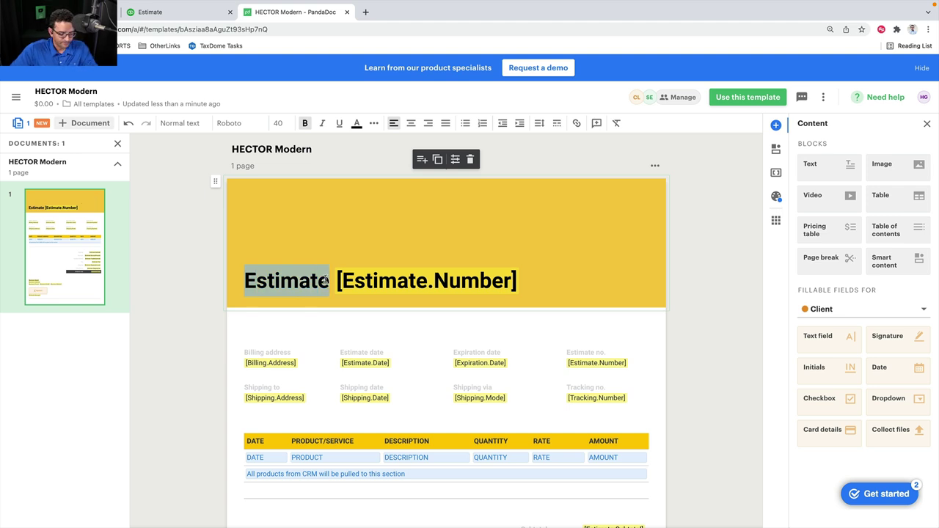
{"action": "type", "text": "Proposal"}
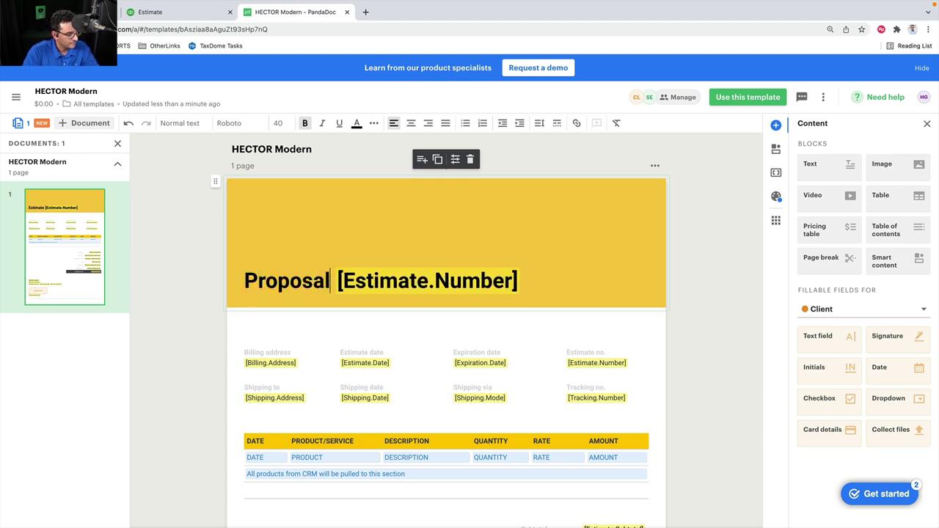
{"action": "left_click_drag", "start_coordinate": [518, 281], "coordinate": [156, 281]}
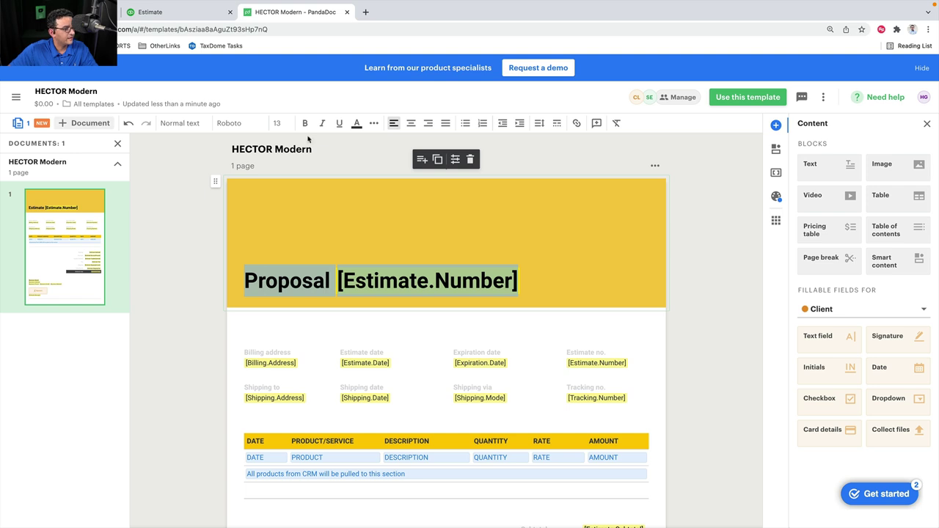
{"action": "left_click", "coordinate": [427, 129]}
{"action": "left_click", "coordinate": [300, 235]}
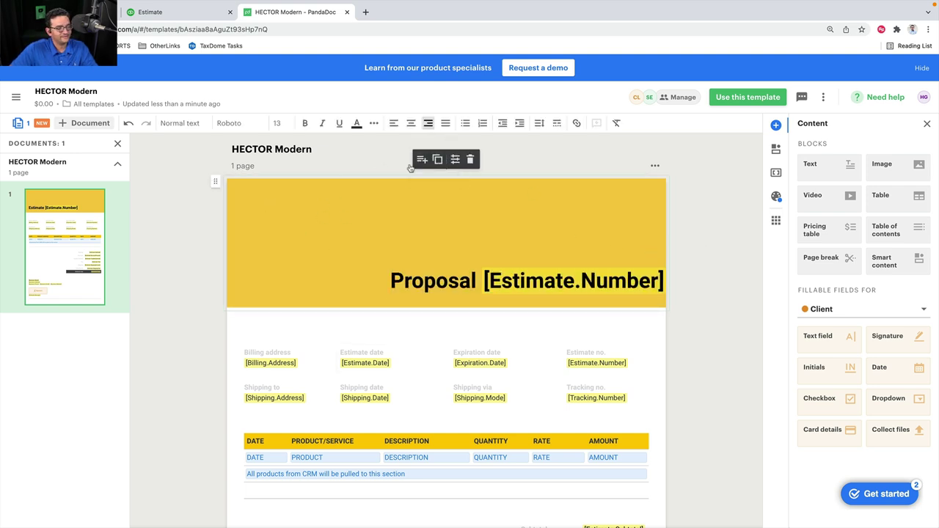
Duplicate the yellow header block, then delete the extra copy
{"action": "left_click", "coordinate": [437, 160]}
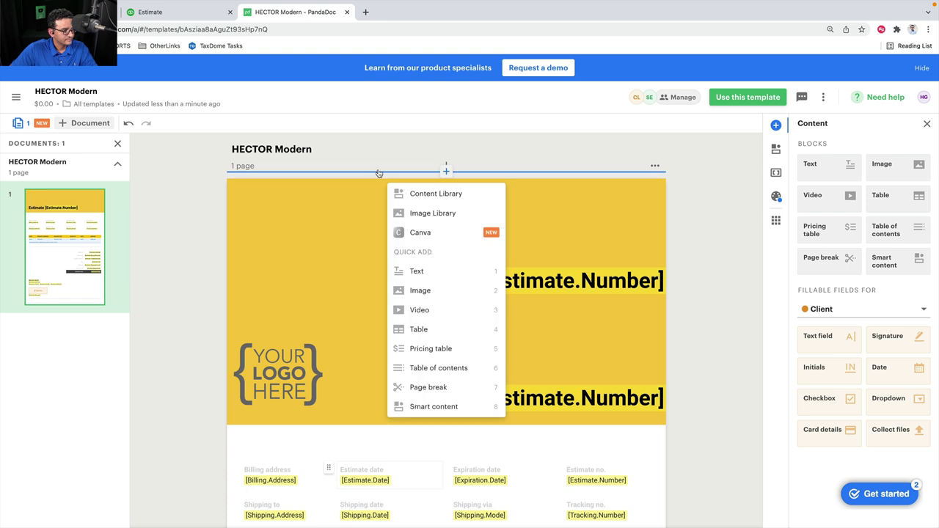
{"action": "left_click", "coordinate": [250, 256]}
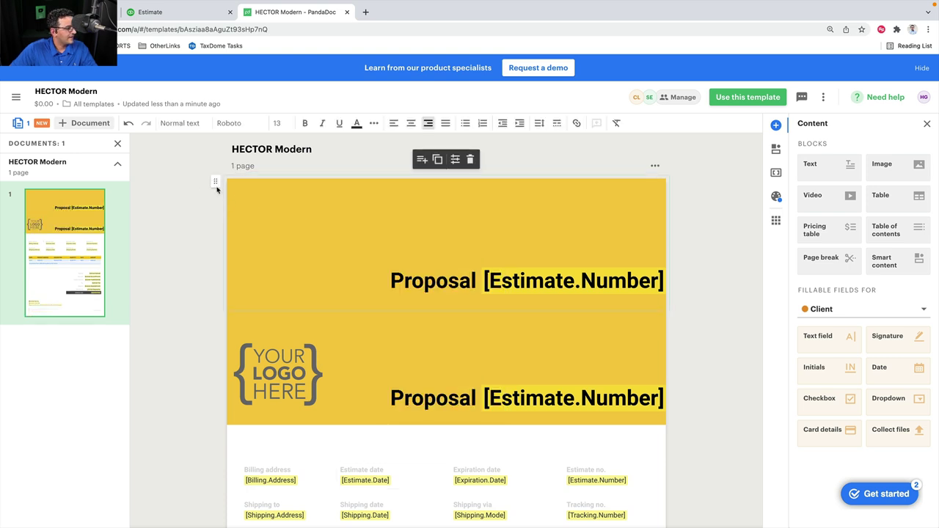
{"action": "left_click", "coordinate": [470, 159]}
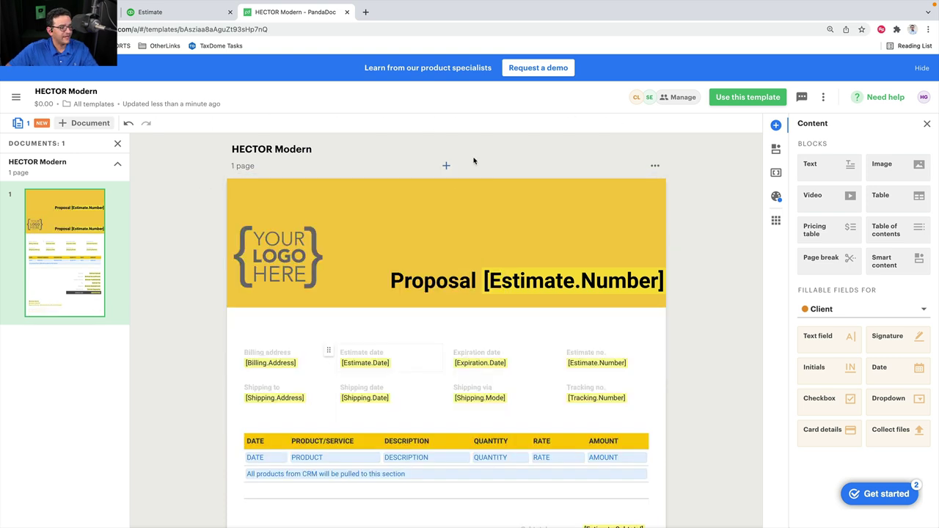
{"action": "left_click", "coordinate": [270, 273]}
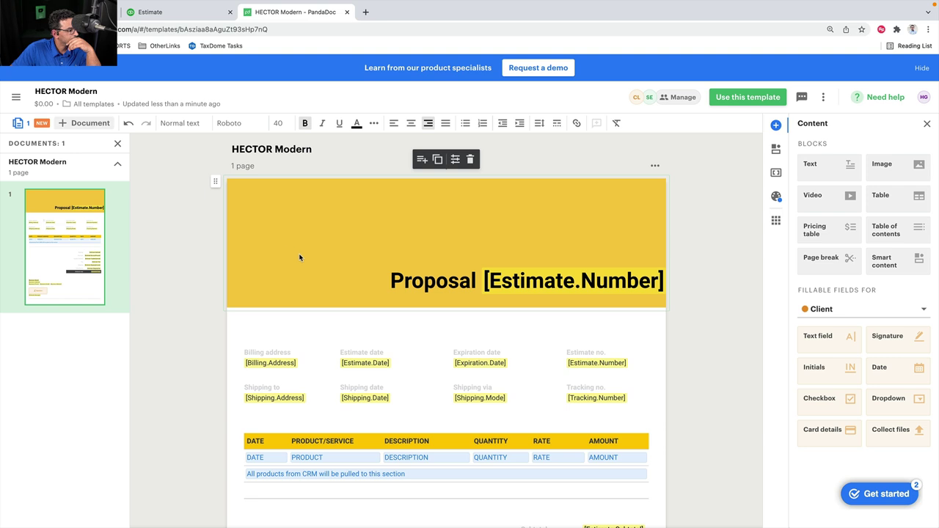
Restore the placeholder logo, replace it with logo.png, and shrink it to fit the header
{"action": "key", "text": "super+z"}
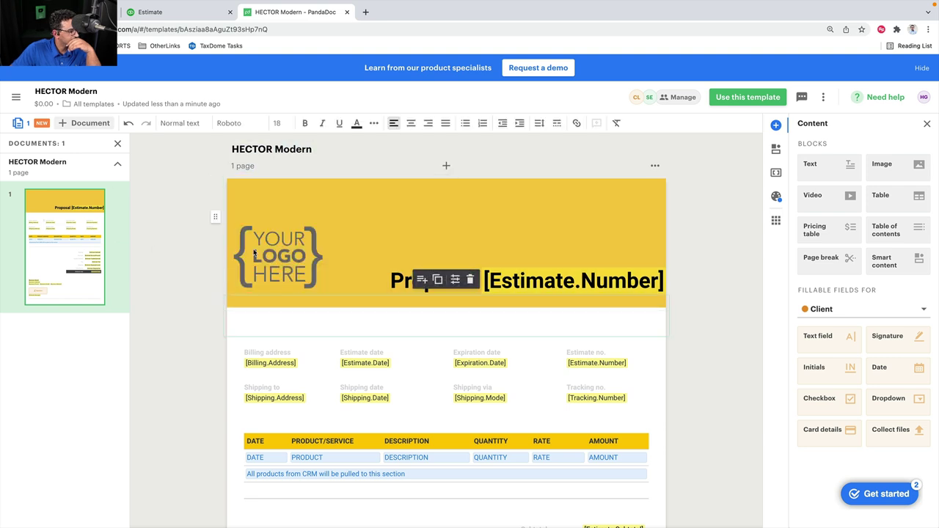
{"action": "left_click", "coordinate": [248, 267]}
{"action": "left_click", "coordinate": [446, 195]}
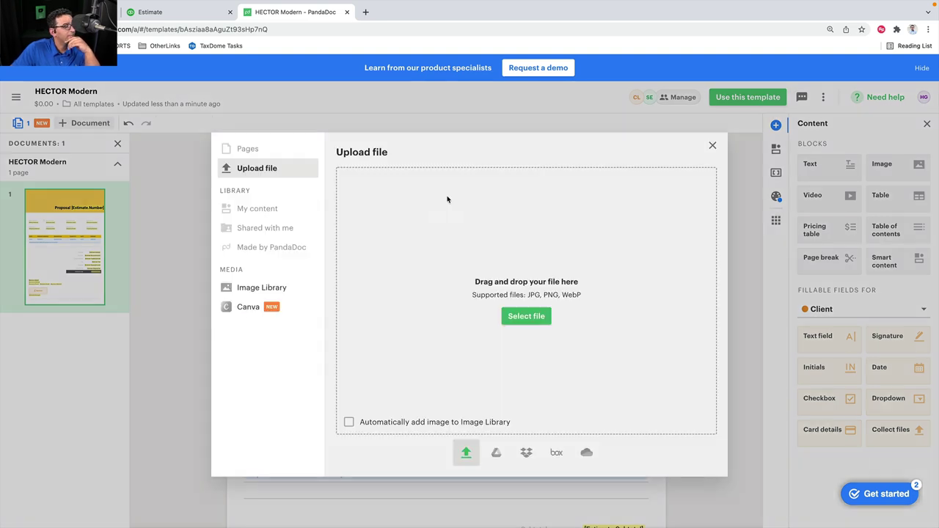
{"action": "left_click", "coordinate": [526, 316]}
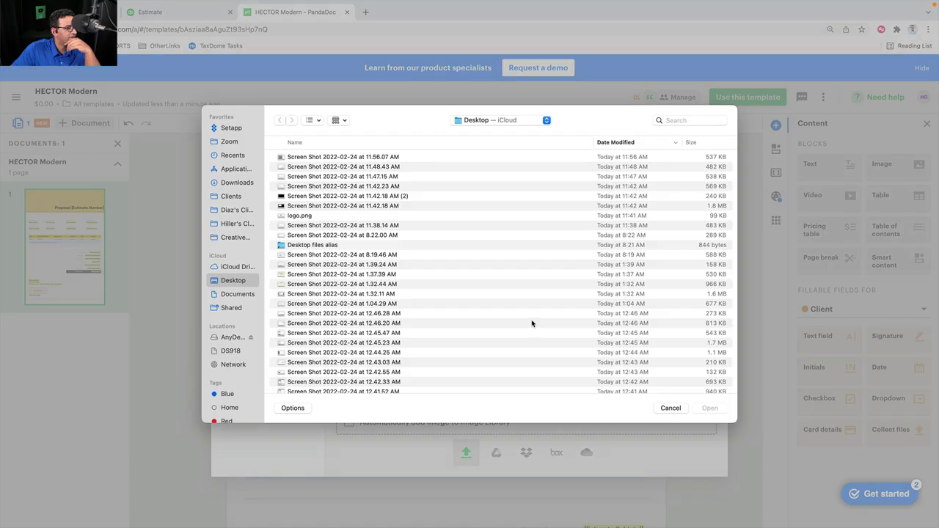
{"action": "double_click", "coordinate": [312, 217]}
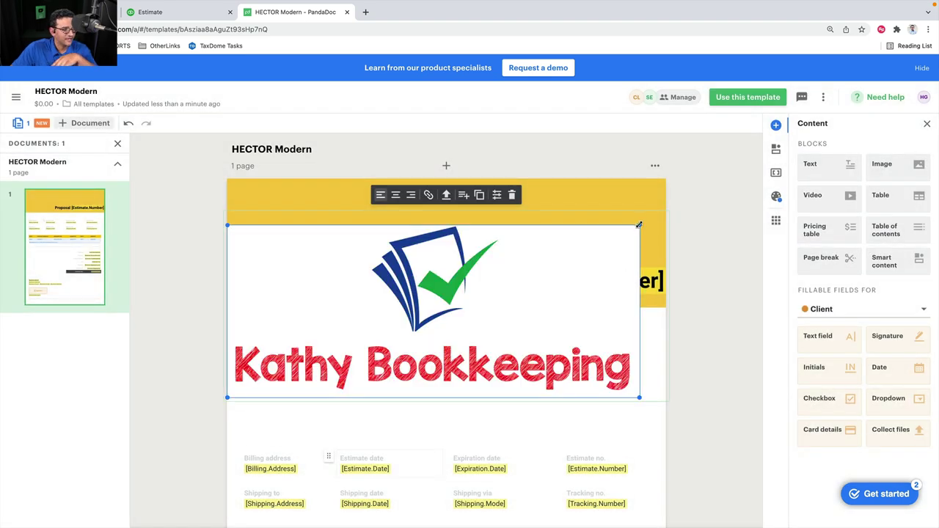
{"action": "left_click_drag", "start_coordinate": [639, 225], "coordinate": [532, 256]}
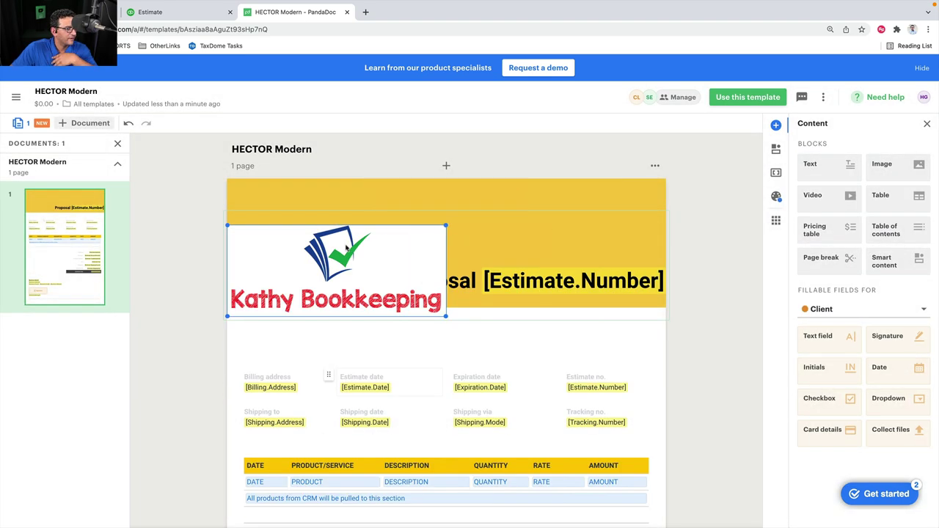
{"action": "left_click_drag", "start_coordinate": [382, 264], "coordinate": [445, 314]}
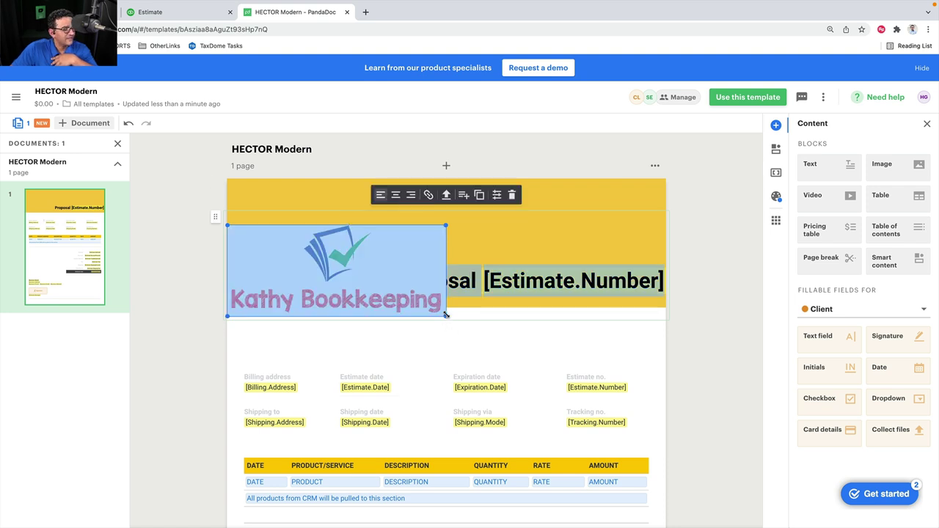
{"action": "left_click", "coordinate": [300, 264]}
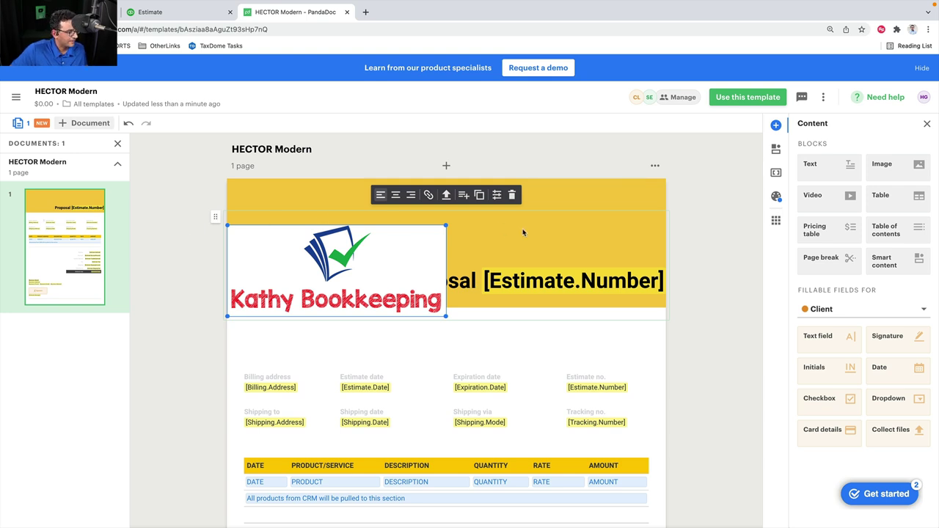
{"action": "left_click_drag", "start_coordinate": [445, 226], "coordinate": [542, 192]}
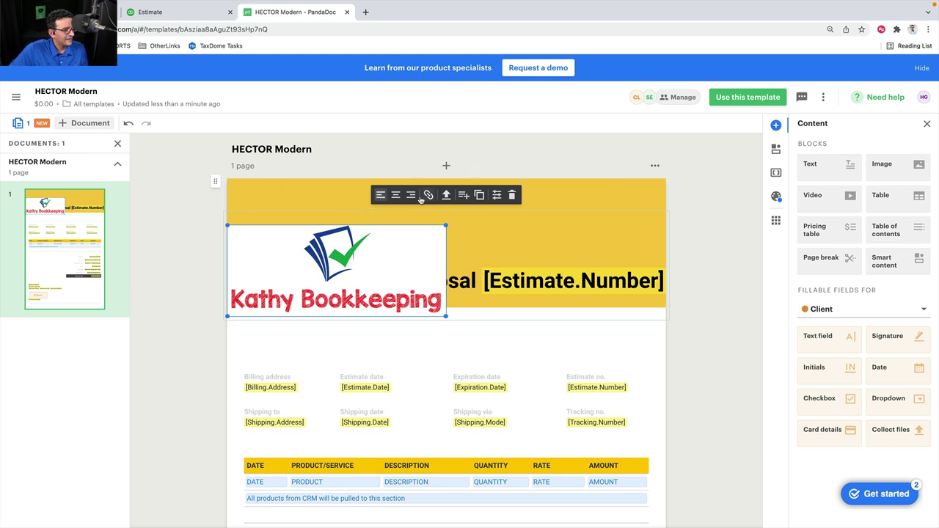
Left-align the Kathy Bookkeeping logo and move its block below the Proposal header
{"action": "left_click", "coordinate": [396, 194]}
{"action": "left_click", "coordinate": [412, 195]}
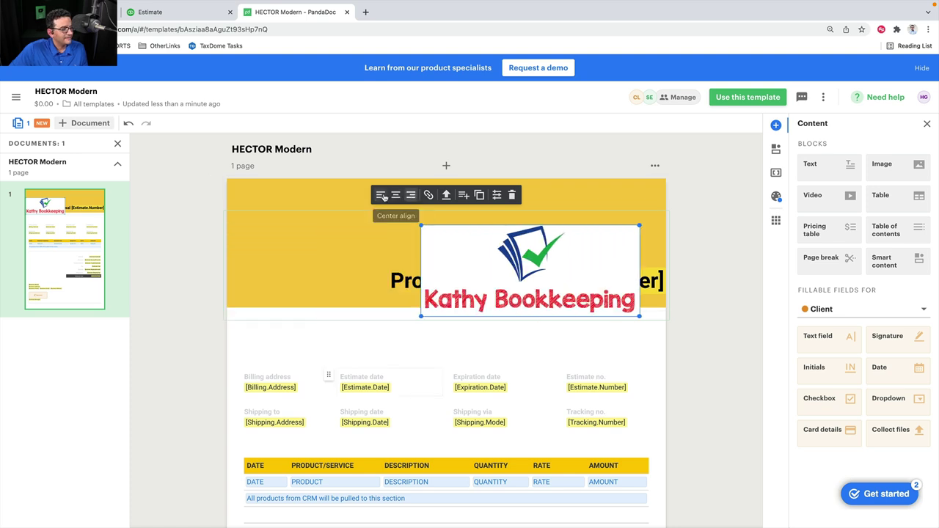
{"action": "left_click", "coordinate": [380, 194]}
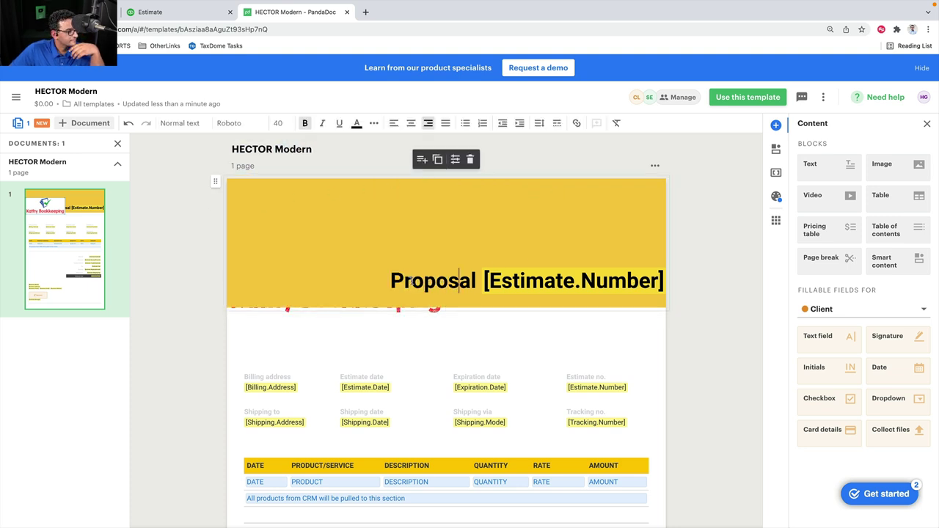
{"action": "left_click", "coordinate": [412, 313]}
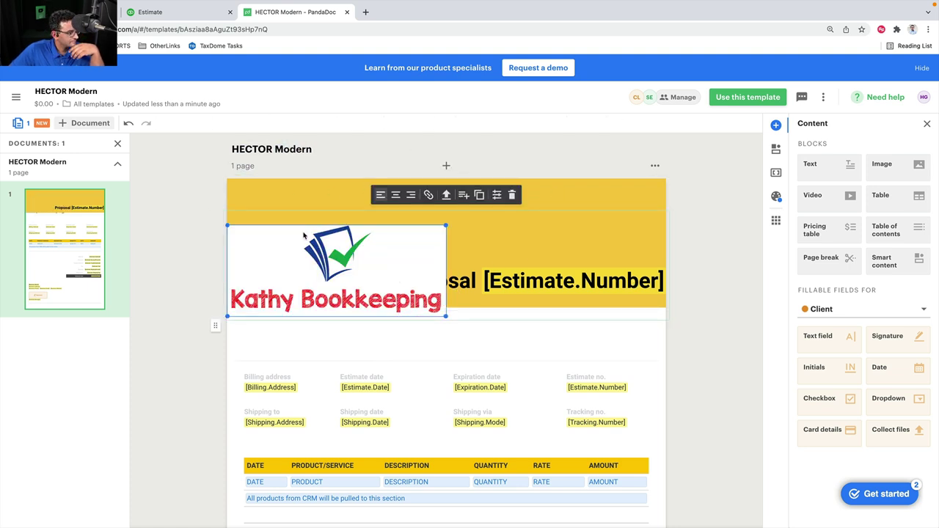
{"action": "left_click_drag", "start_coordinate": [218, 233], "coordinate": [235, 335]}
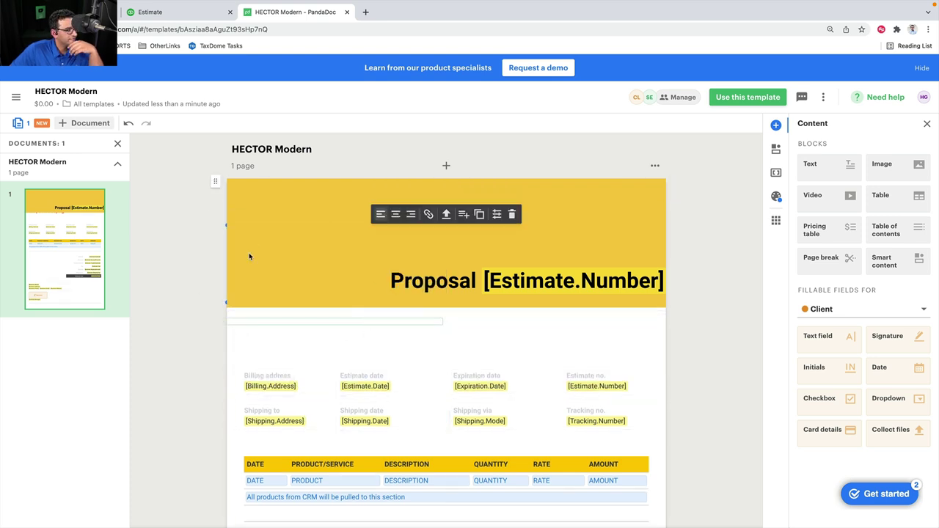
{"action": "left_click", "coordinate": [228, 224]}
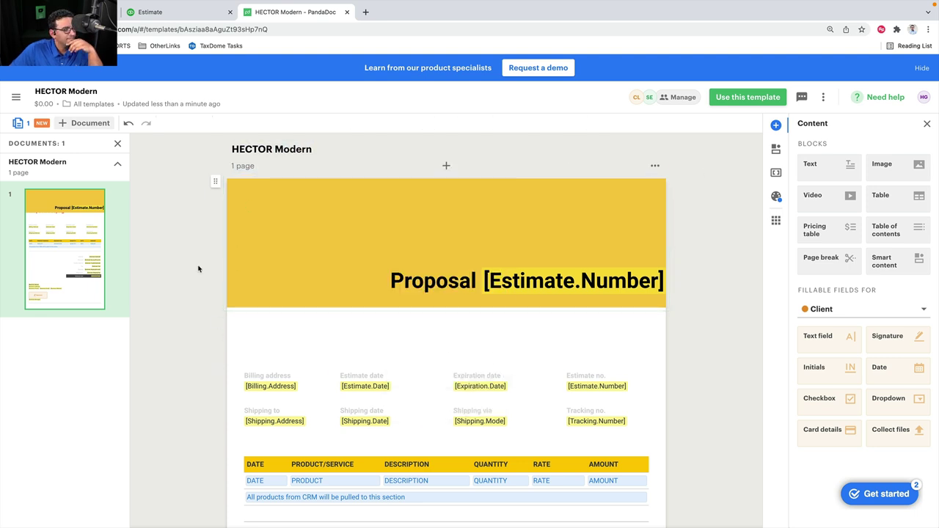
{"action": "left_click", "coordinate": [337, 286]}
{"action": "left_click", "coordinate": [158, 268]}
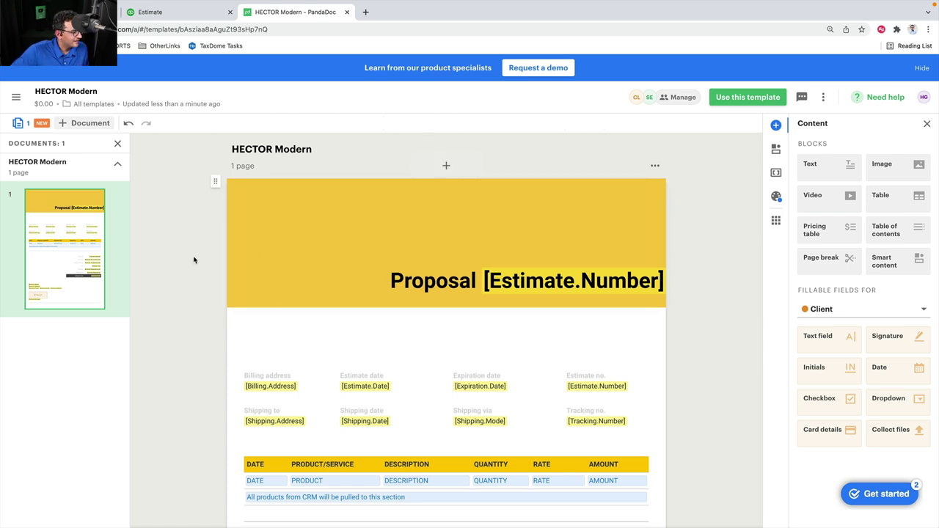
{"action": "left_click", "coordinate": [290, 248]}
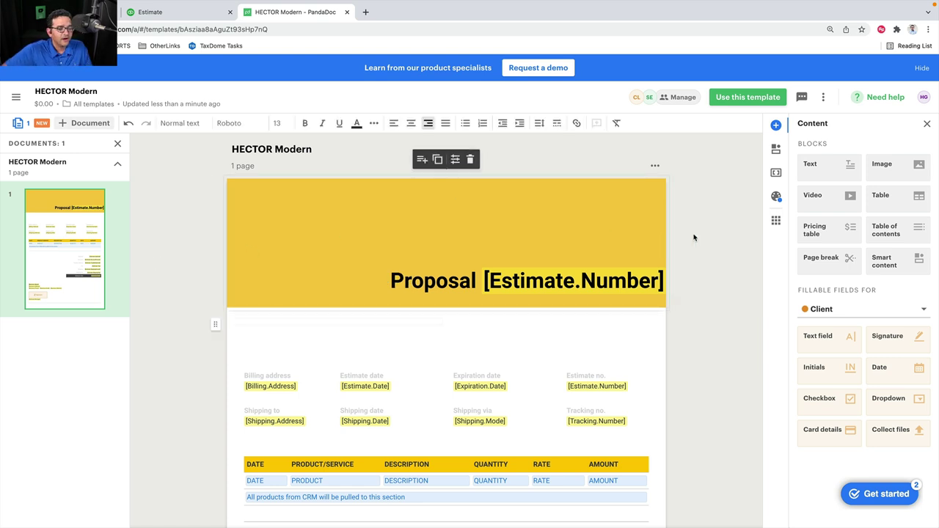
Rewrite the word 'Estimate' in the Estimate date label, zooming in to check it
{"action": "left_click", "coordinate": [412, 281]}
{"action": "scroll", "coordinate": [528, 293], "scroll_direction": "down", "scroll_amount": 3}
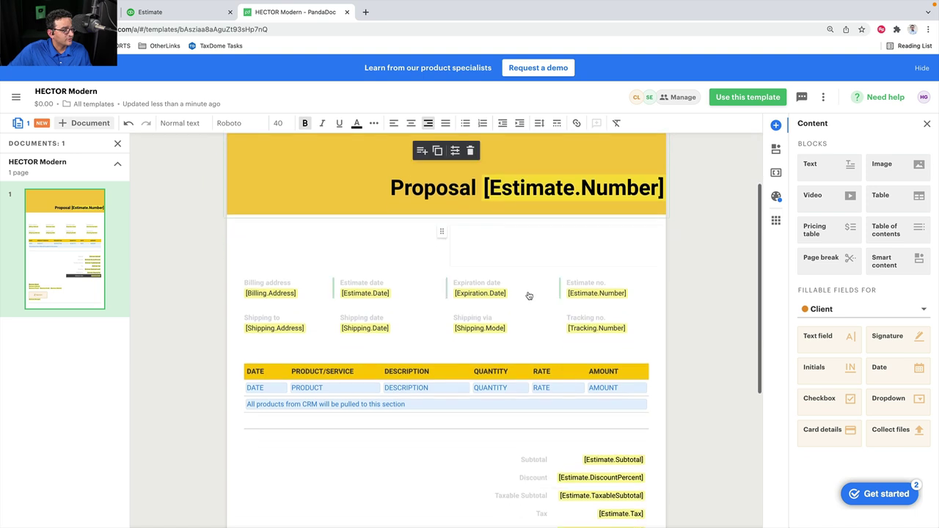
{"action": "left_click", "coordinate": [356, 284]}
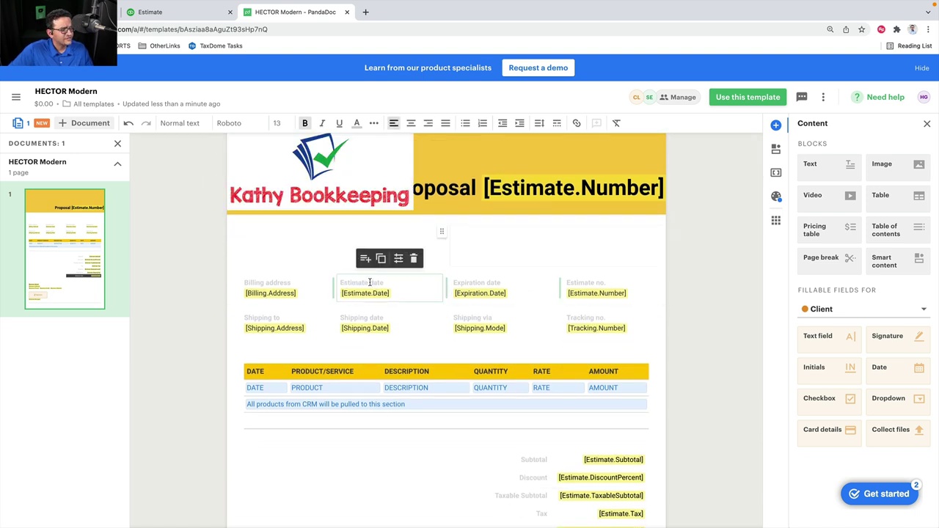
{"action": "left_click_drag", "start_coordinate": [369, 284], "coordinate": [330, 286]}
{"action": "type", "text": "Es"}
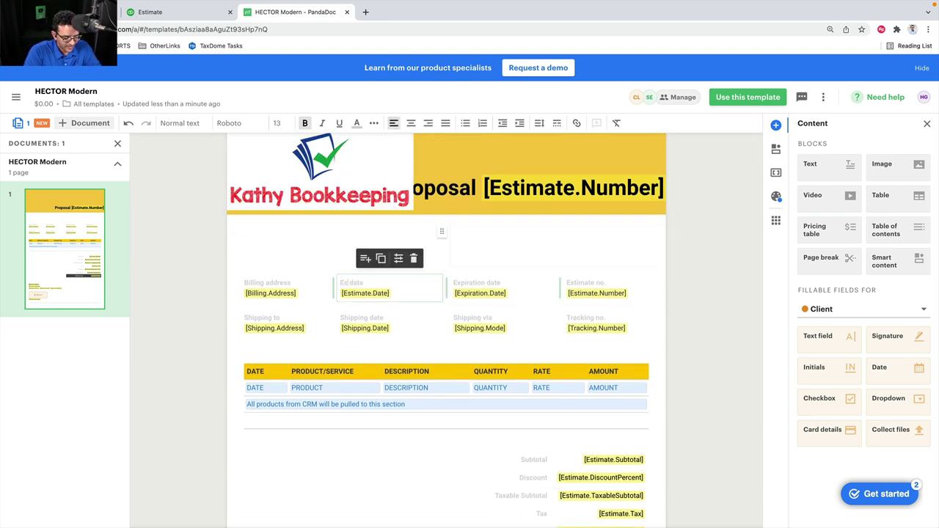
{"action": "key", "text": "BackSpace"}
{"action": "key", "text": "BackSpace"}
{"action": "key", "text": "BackSpace"}
{"action": "key", "text": "BackSpace"}
{"action": "key", "text": "BackSpace"}
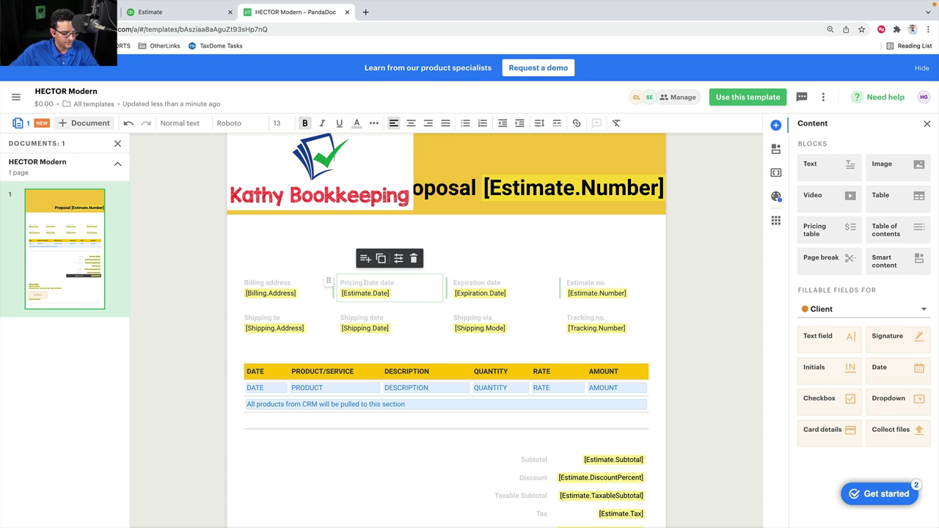
{"action": "key", "text": "super+equal"}
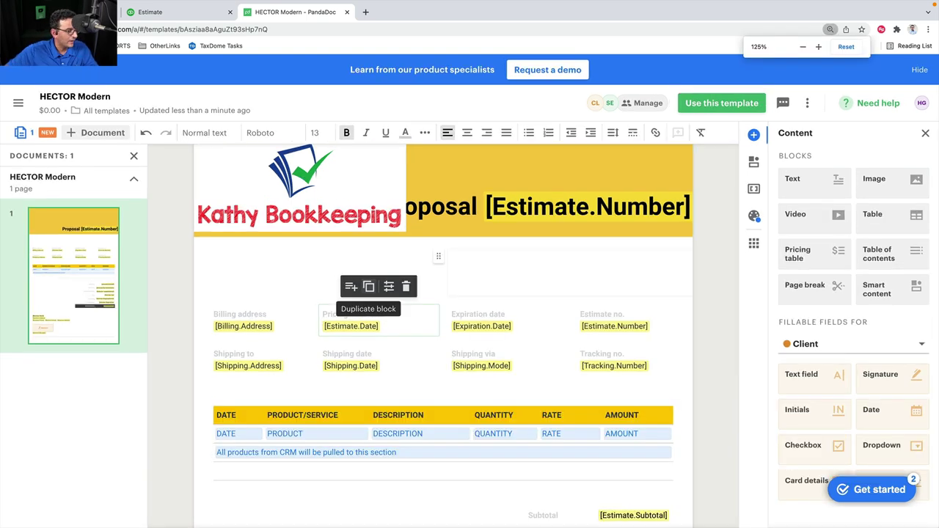
{"action": "left_click", "coordinate": [664, 284]}
Scroll down to the totals table and select it
{"action": "scroll", "coordinate": [416, 351], "scroll_direction": "down", "scroll_amount": 5}
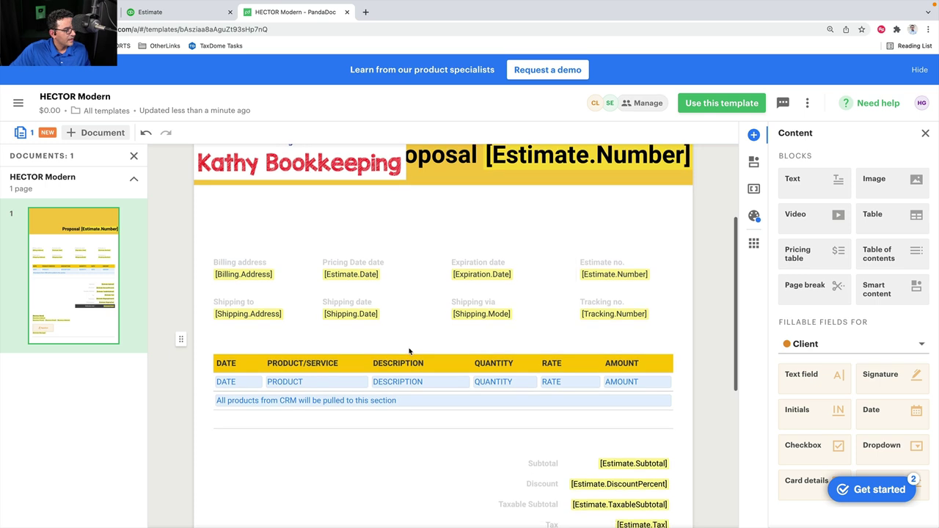
{"action": "scroll", "coordinate": [416, 351], "scroll_direction": "down", "scroll_amount": 2}
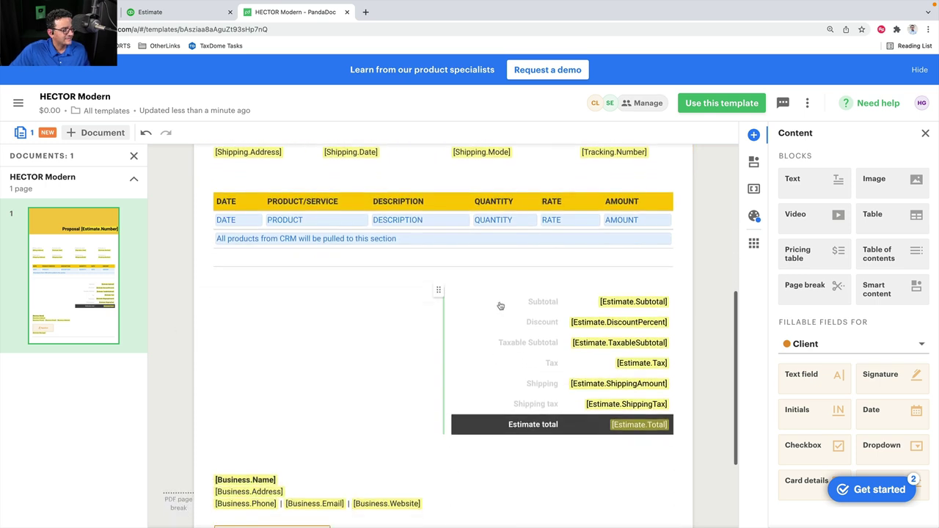
{"action": "left_click", "coordinate": [452, 302]}
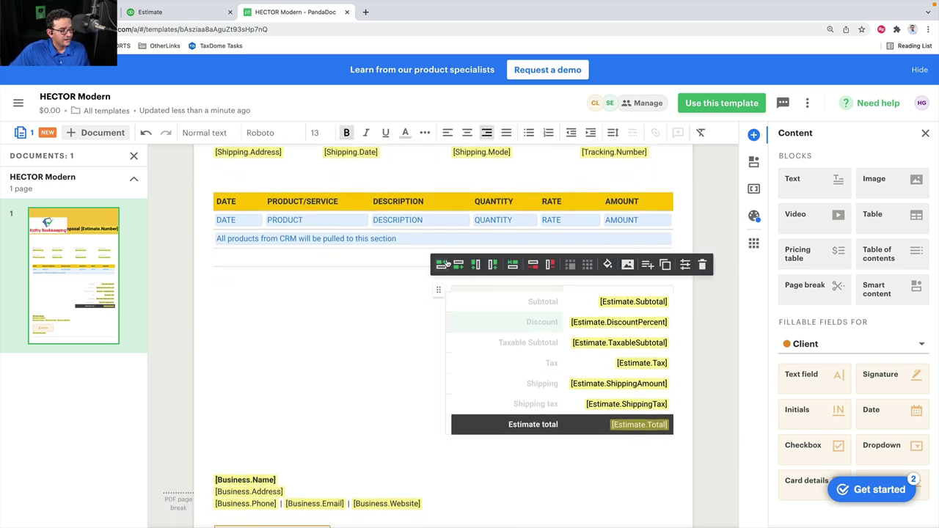
Add an empty row above Discount and move the totals table to the left column
{"action": "left_click", "coordinate": [440, 265]}
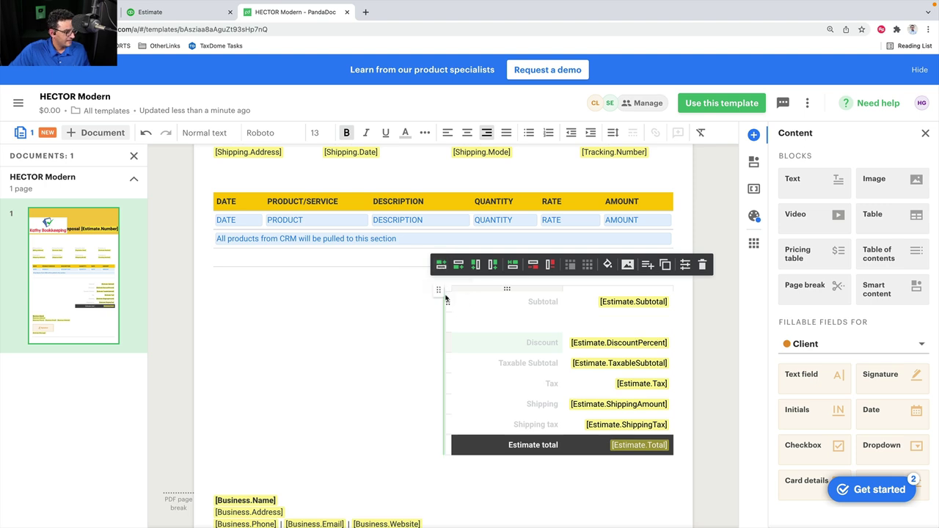
{"action": "left_click_drag", "start_coordinate": [439, 291], "coordinate": [208, 296]}
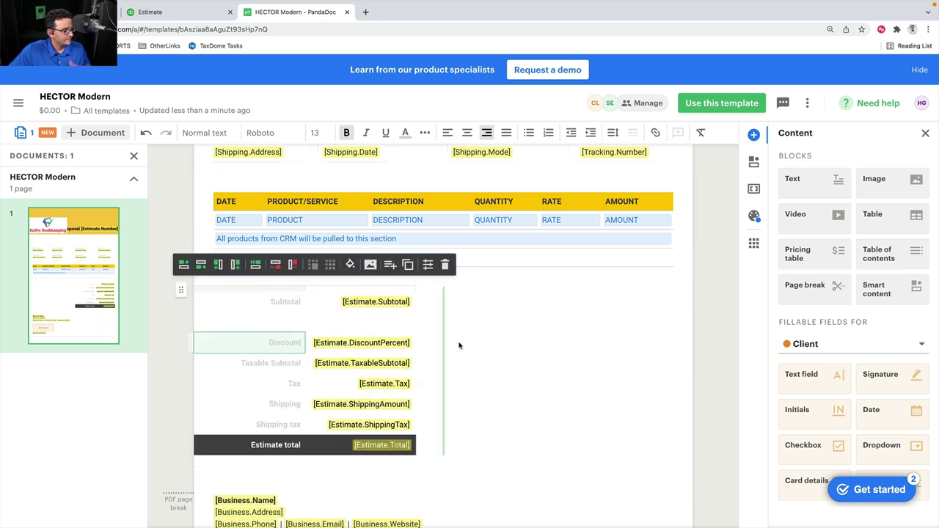
{"action": "scroll", "coordinate": [451, 415], "scroll_direction": "down", "scroll_amount": 2}
{"action": "left_click", "coordinate": [226, 385]}
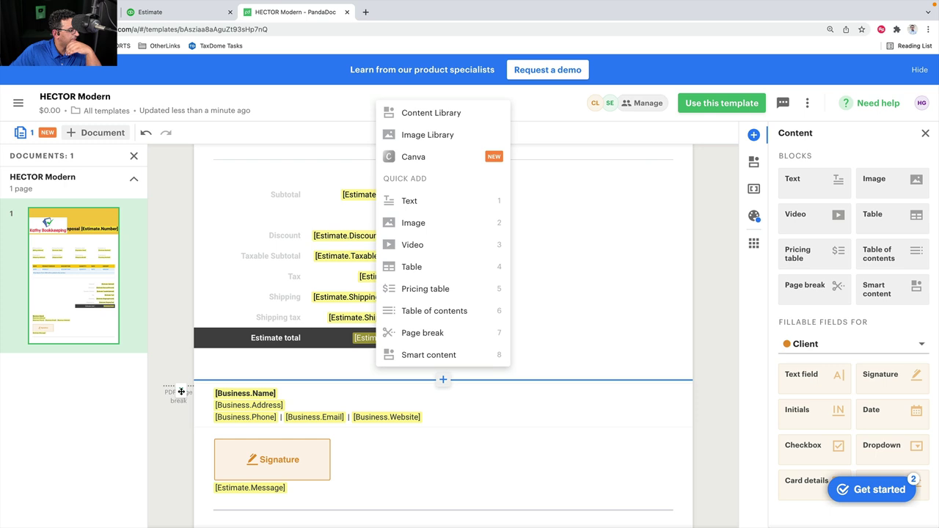
{"action": "key", "text": "Escape"}
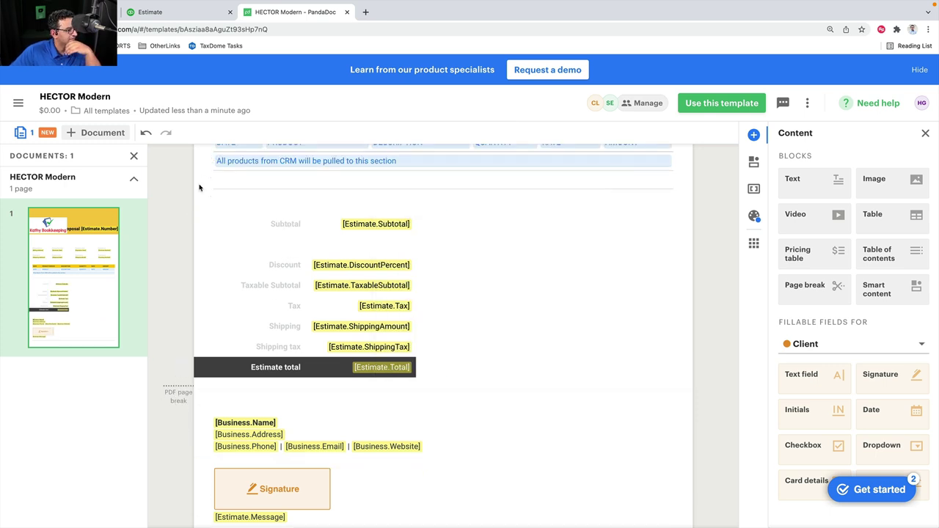
{"action": "scroll", "coordinate": [185, 391], "scroll_direction": "up", "scroll_amount": 3}
{"action": "scroll", "coordinate": [184, 374], "scroll_direction": "down", "scroll_amount": 4}
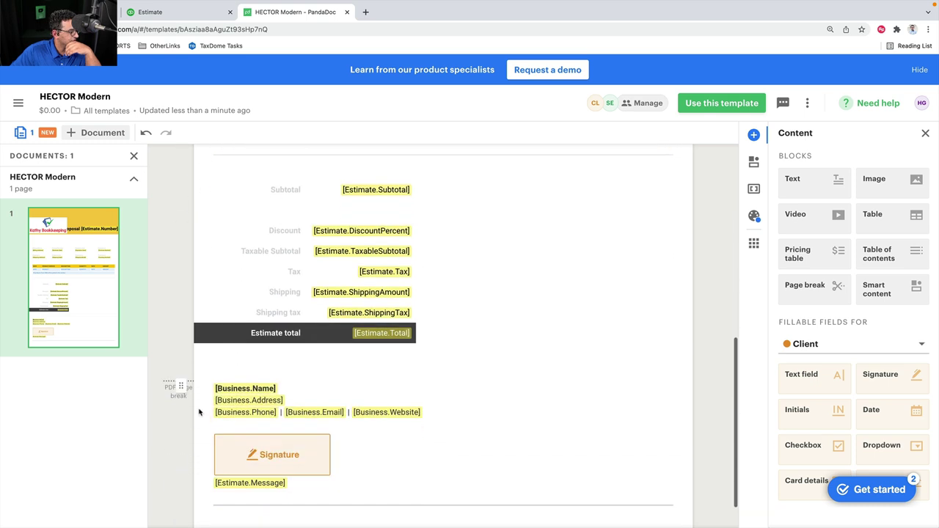
{"action": "scroll", "coordinate": [184, 201], "scroll_direction": "up", "scroll_amount": 1}
{"action": "key", "text": "ctrl+minus"}
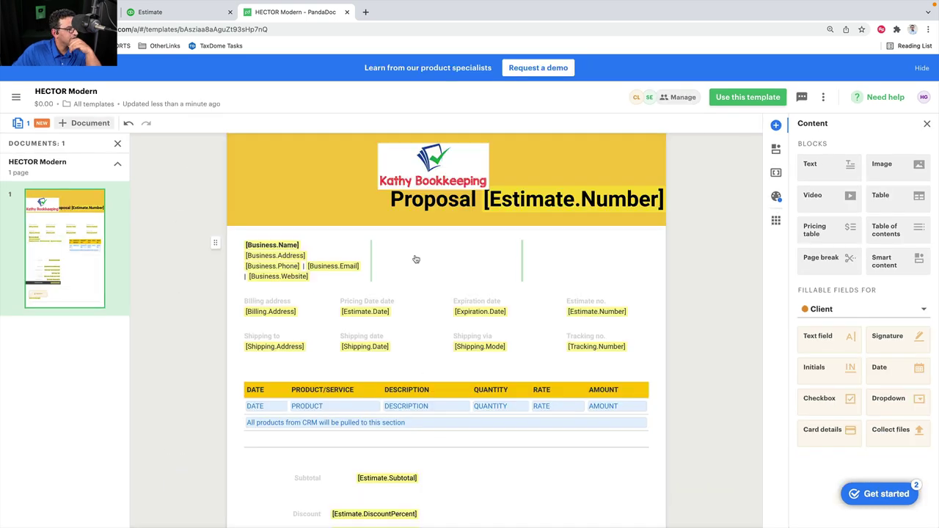
Move the Signature field from below the totals to their right
{"action": "left_click", "coordinate": [433, 182]}
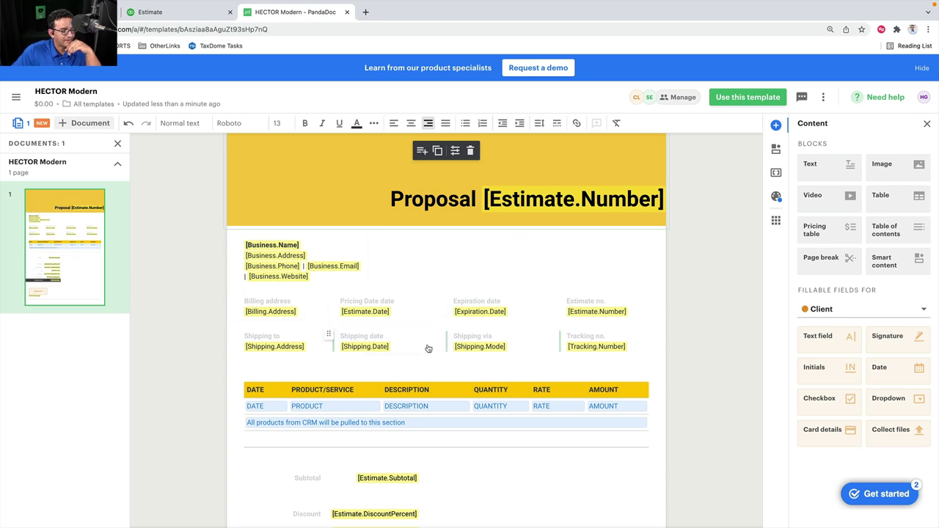
{"action": "scroll", "coordinate": [467, 360], "scroll_direction": "down", "scroll_amount": 1}
{"action": "scroll", "coordinate": [467, 359], "scroll_direction": "up", "scroll_amount": 1}
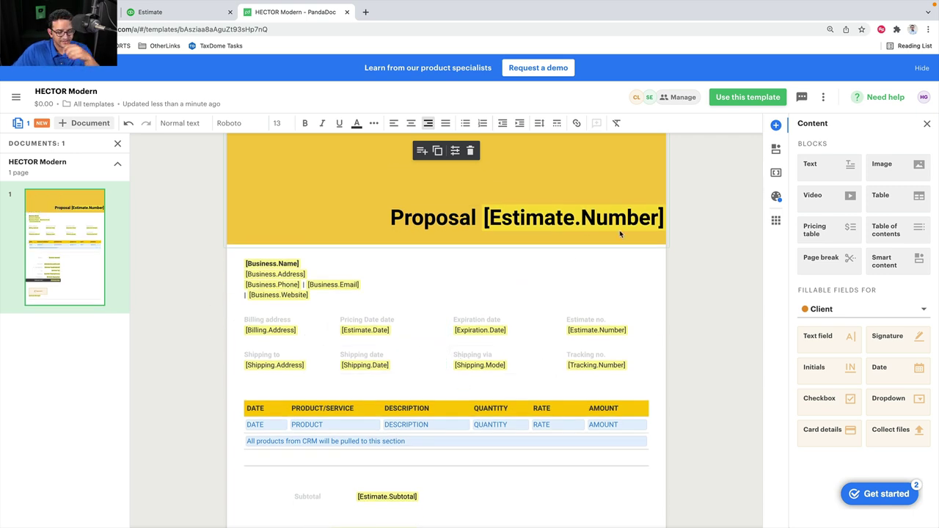
{"action": "scroll", "coordinate": [432, 376], "scroll_direction": "down", "scroll_amount": 1}
{"action": "scroll", "coordinate": [432, 377], "scroll_direction": "down", "scroll_amount": 5}
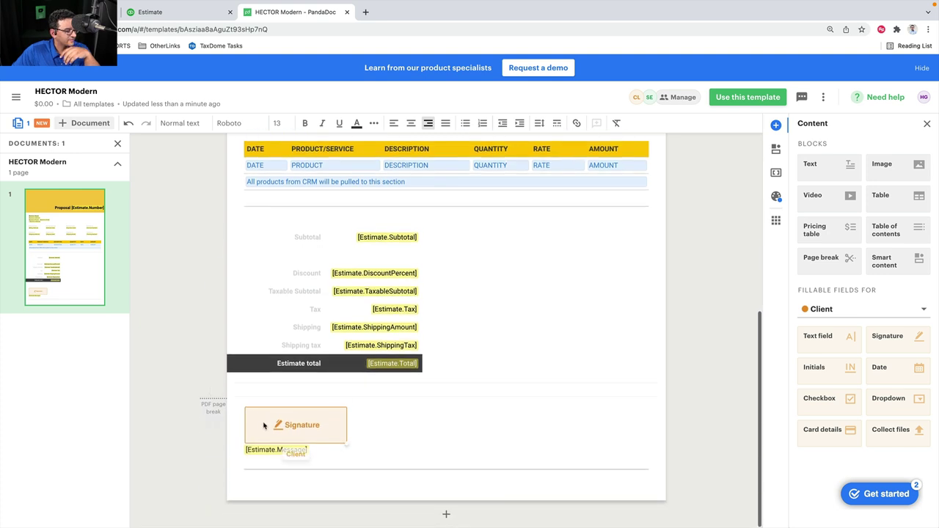
{"action": "left_click_drag", "start_coordinate": [597, 390], "coordinate": [575, 317]}
{"action": "left_click_drag", "start_coordinate": [558, 284], "coordinate": [559, 285]}
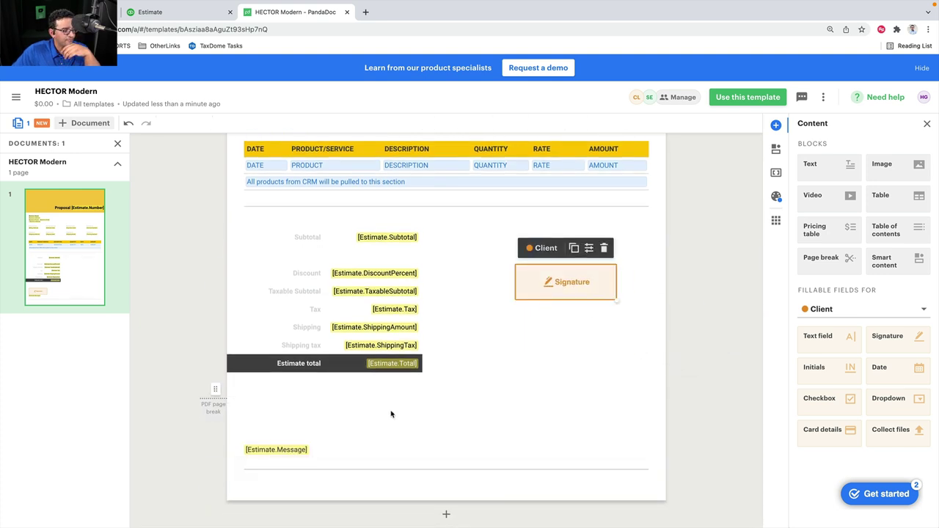
{"action": "left_click", "coordinate": [182, 321]}
Delete the logo from the header, then undo to restore the Kathy Bookkeeping logo
{"action": "scroll", "coordinate": [184, 321], "scroll_direction": "up", "scroll_amount": 5}
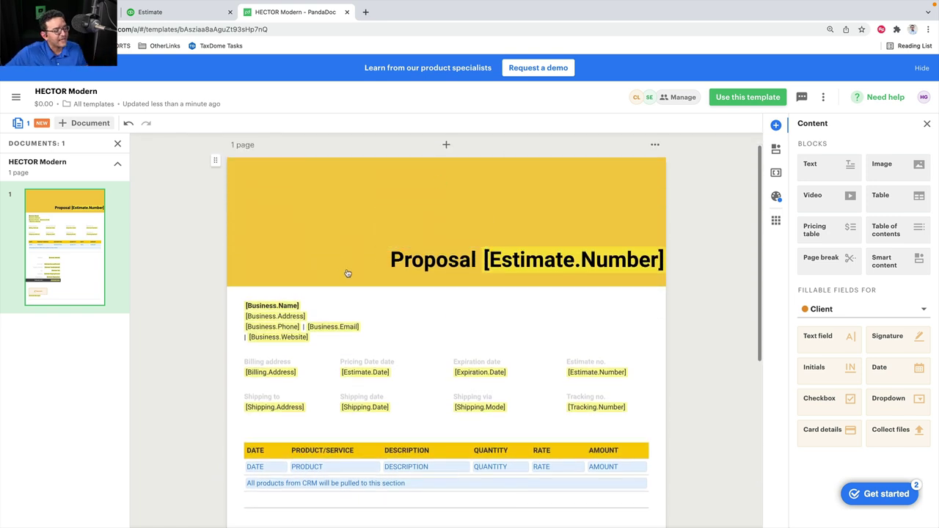
{"action": "left_click", "coordinate": [645, 176]}
{"action": "left_click", "coordinate": [446, 144]}
{"action": "left_click", "coordinate": [694, 185]}
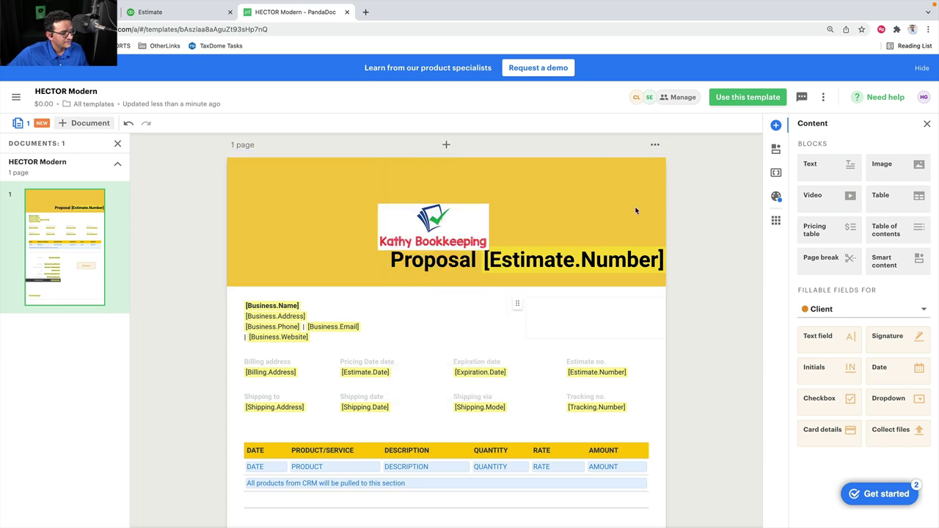
{"action": "left_click", "coordinate": [635, 210]}
{"action": "left_click", "coordinate": [719, 201]}
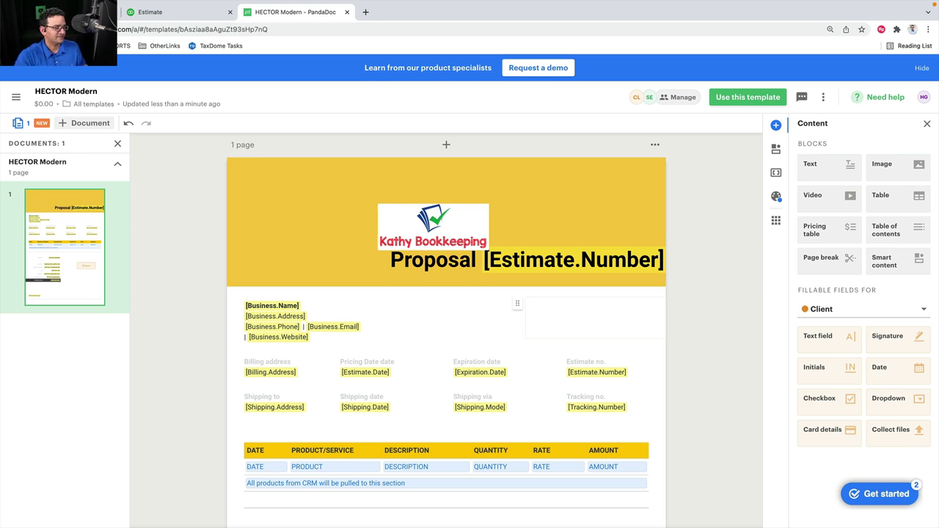
{"action": "key", "text": "Delete"}
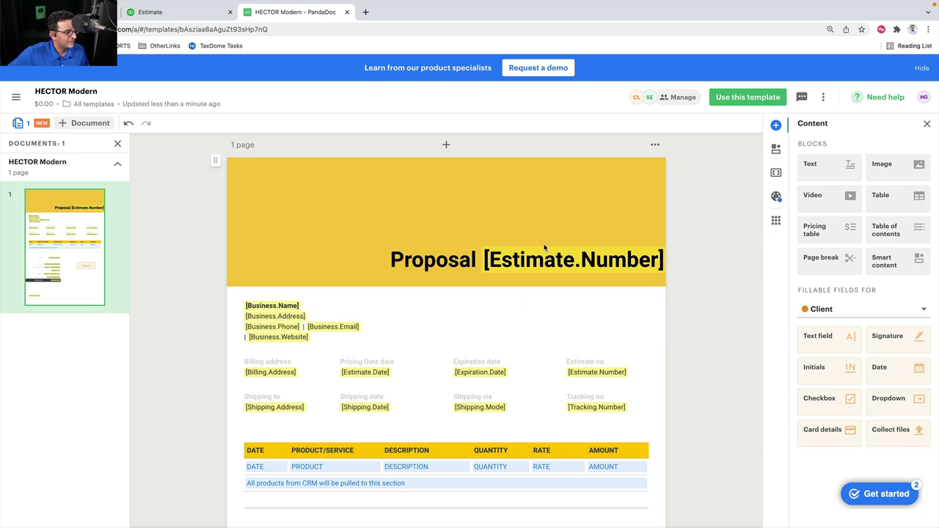
{"action": "left_click", "coordinate": [409, 227]}
{"action": "left_click", "coordinate": [224, 196]}
{"action": "key", "text": "ctrl+z"}
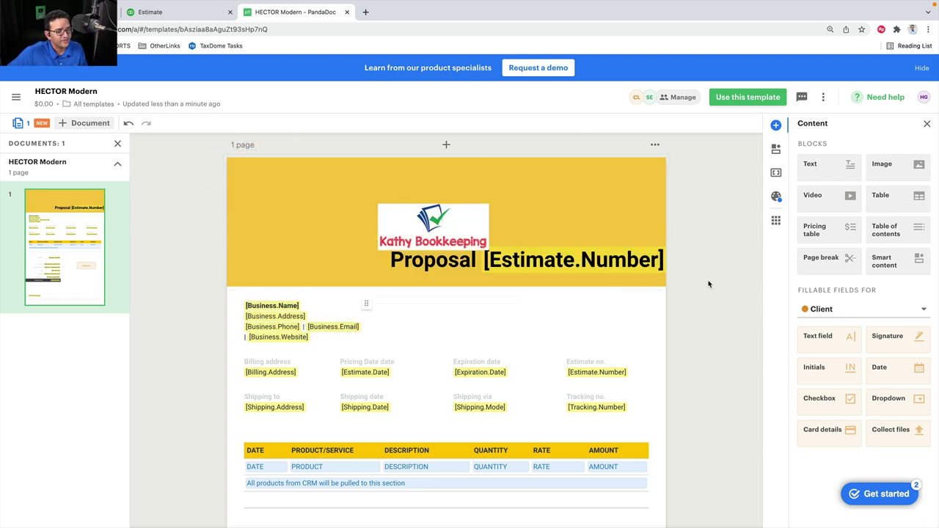
Close the PandaDoc tab and start Save and send with PandaDoc, accepting the closing-date warning
{"action": "left_click", "coordinate": [347, 12]}
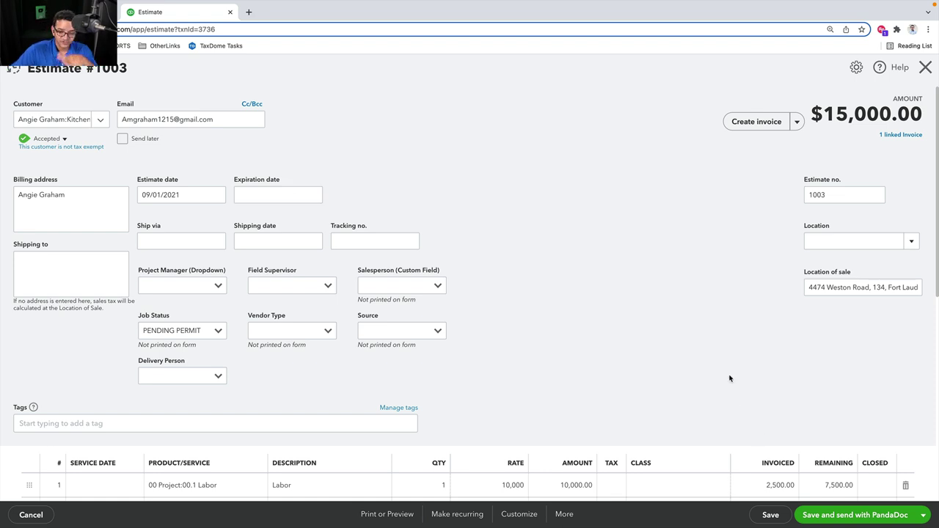
{"action": "left_click", "coordinate": [850, 515]}
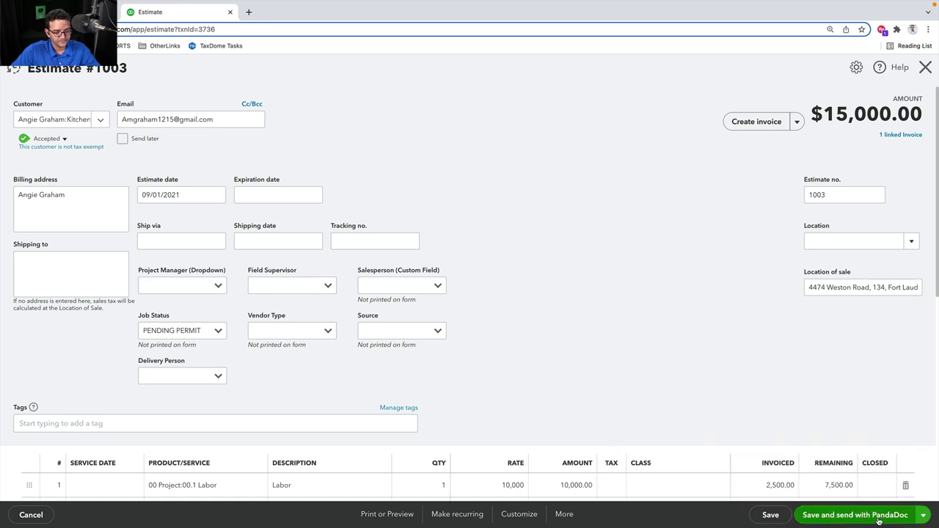
{"action": "left_click", "coordinate": [878, 519]}
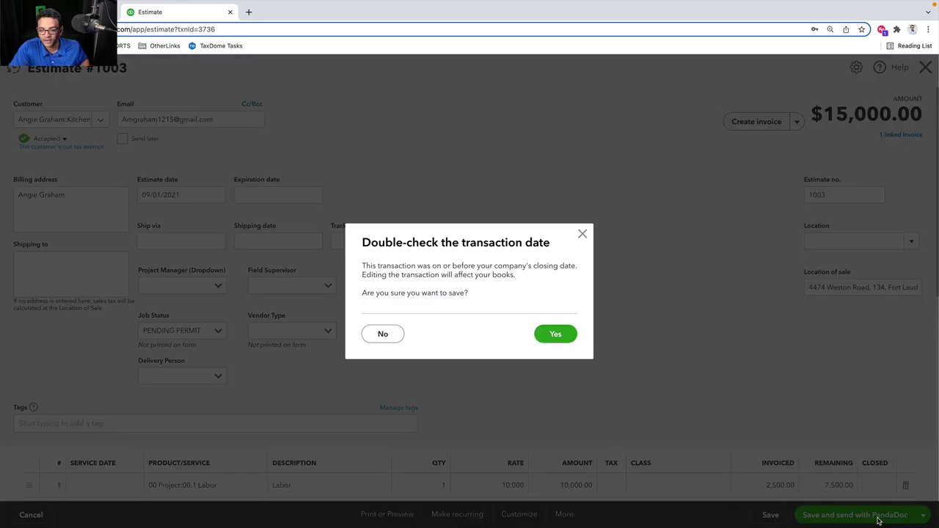
{"action": "left_click", "coordinate": [547, 335]}
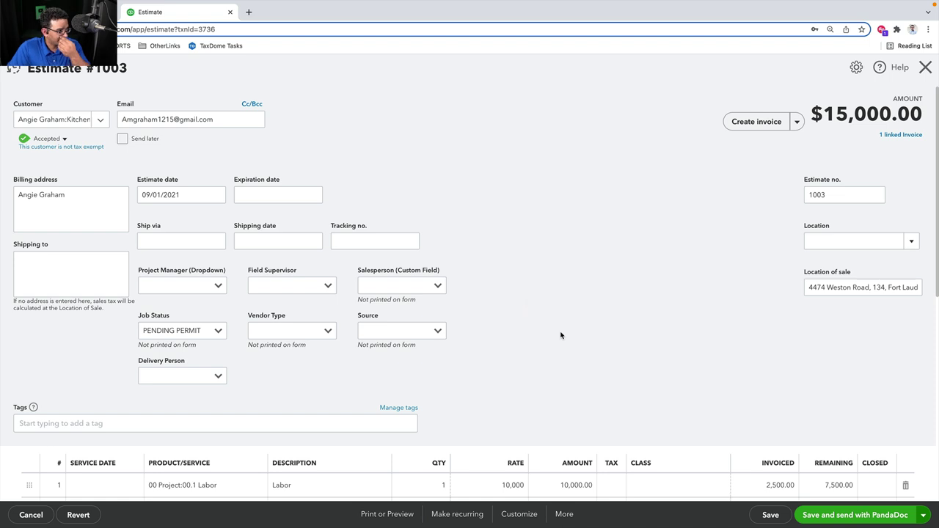
Set the estimate date to 02/24/2022, save the estimate, and choose the HECTOR Modern template
{"action": "left_click", "coordinate": [176, 196]}
{"action": "key", "text": "t"}
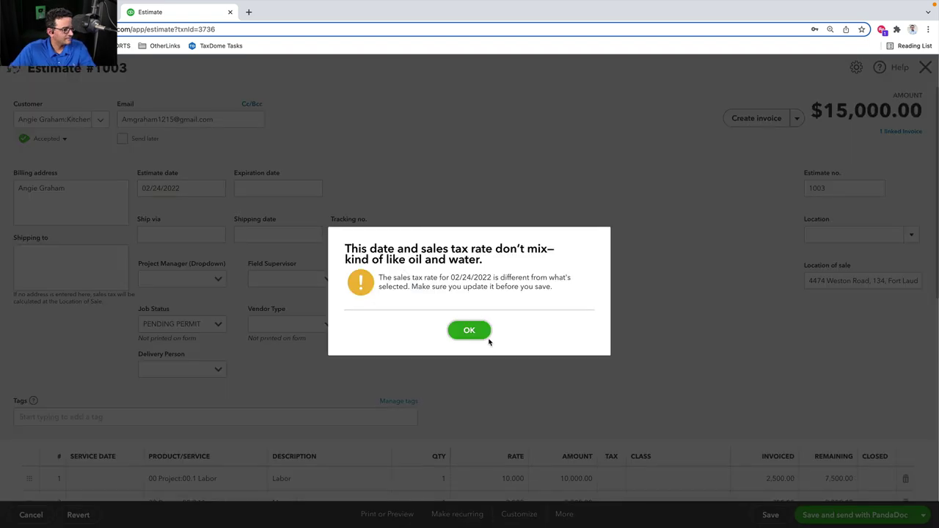
{"action": "left_click", "coordinate": [470, 330]}
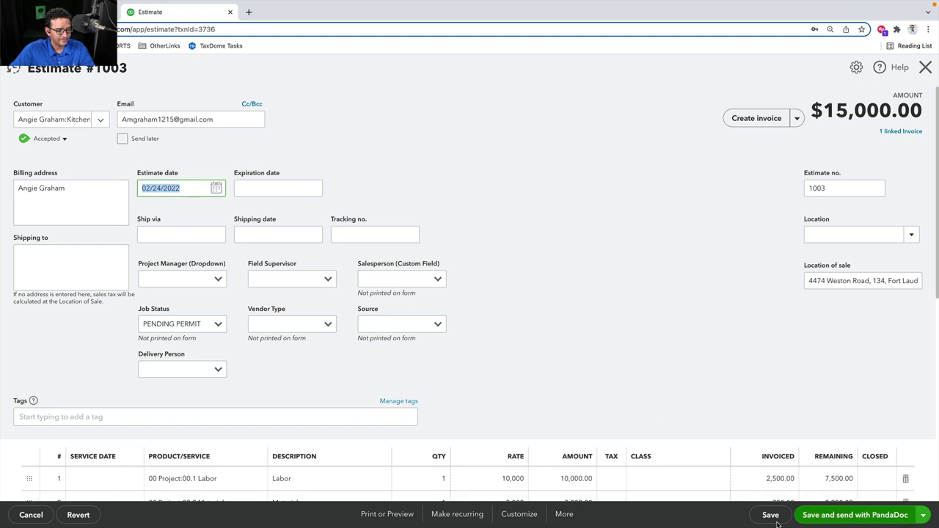
{"action": "left_click", "coordinate": [770, 515]}
{"action": "left_click", "coordinate": [575, 320]}
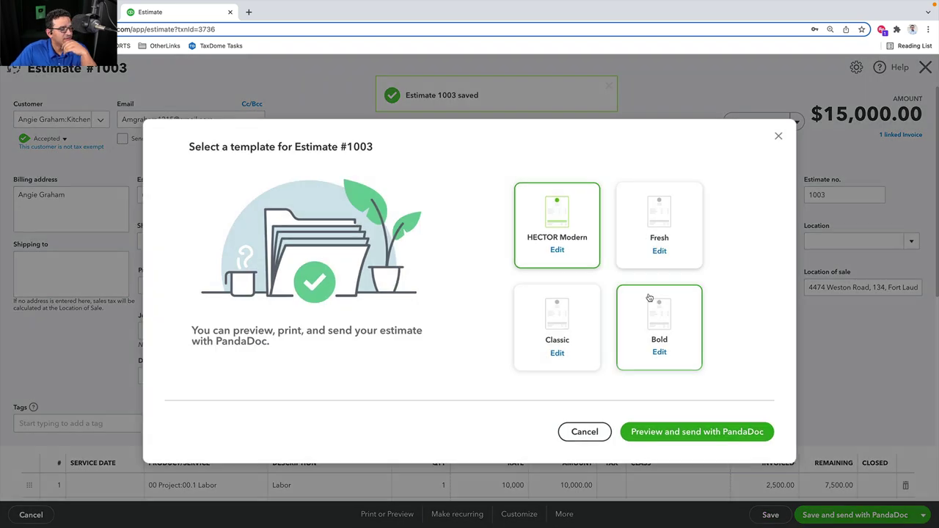
{"action": "left_click", "coordinate": [644, 302]}
{"action": "left_click", "coordinate": [561, 242]}
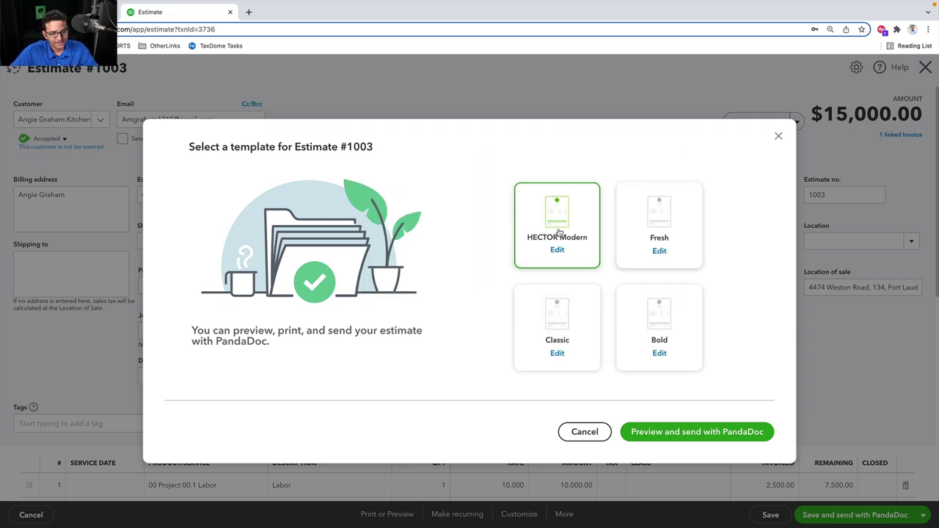
Generate Proposal 1003 in PandaDoc from HECTOR Modern, dismiss the checklist, and review the document
{"action": "left_click", "coordinate": [693, 432]}
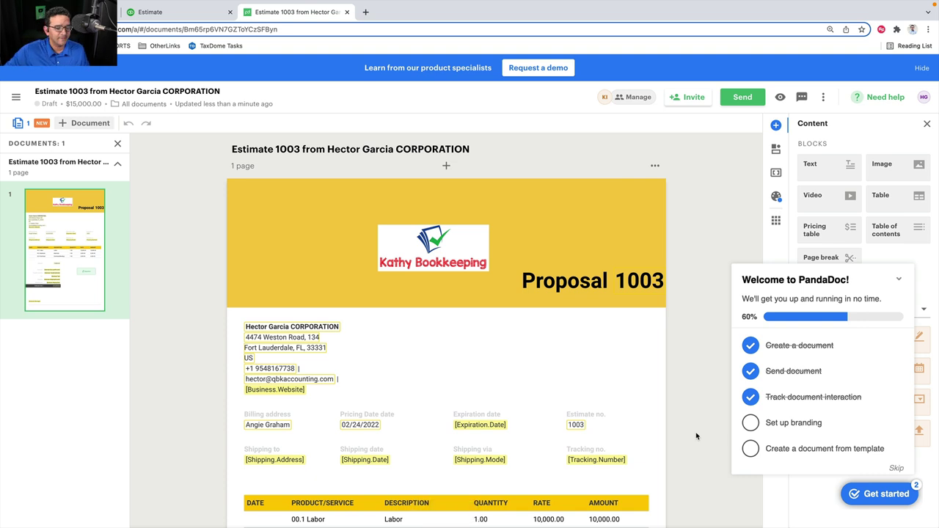
{"action": "left_click", "coordinate": [899, 279]}
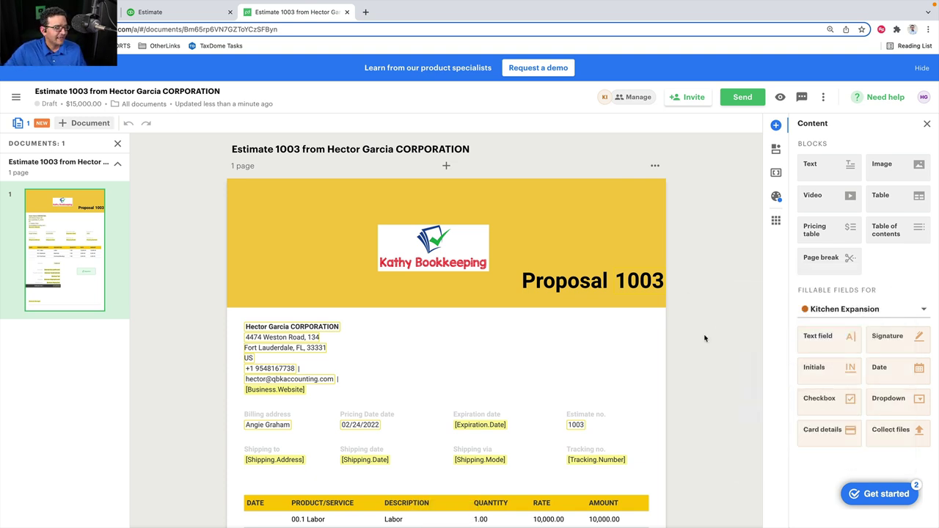
{"action": "scroll", "coordinate": [719, 364], "scroll_direction": "down", "scroll_amount": 3}
{"action": "scroll", "coordinate": [719, 364], "scroll_direction": "down", "scroll_amount": 3}
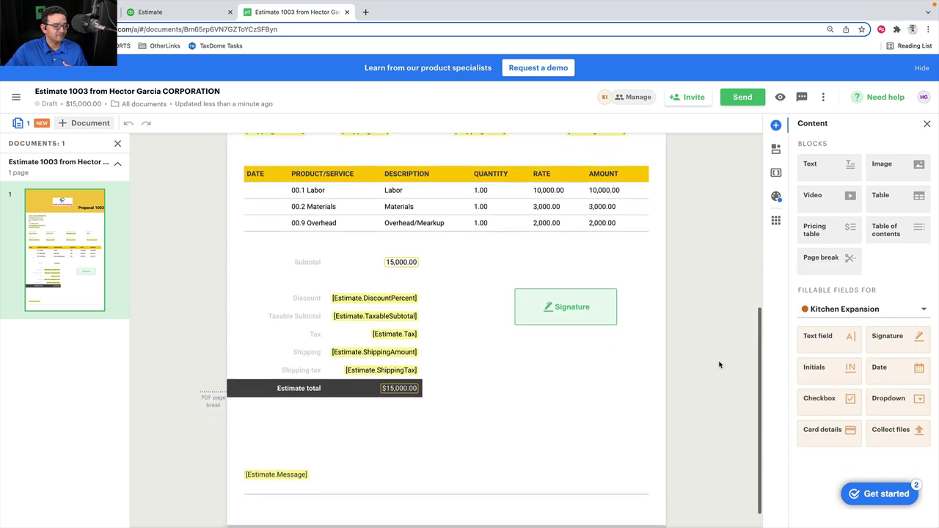
{"action": "scroll", "coordinate": [719, 364], "scroll_direction": "up", "scroll_amount": 5}
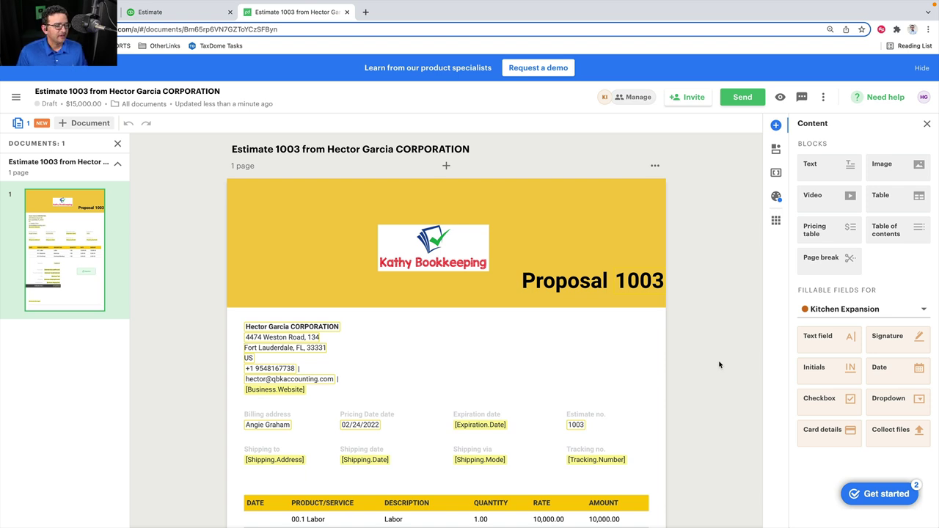
Move the logo into the left header column and the address block to the right column
{"action": "left_click_drag", "start_coordinate": [451, 246], "coordinate": [440, 224]}
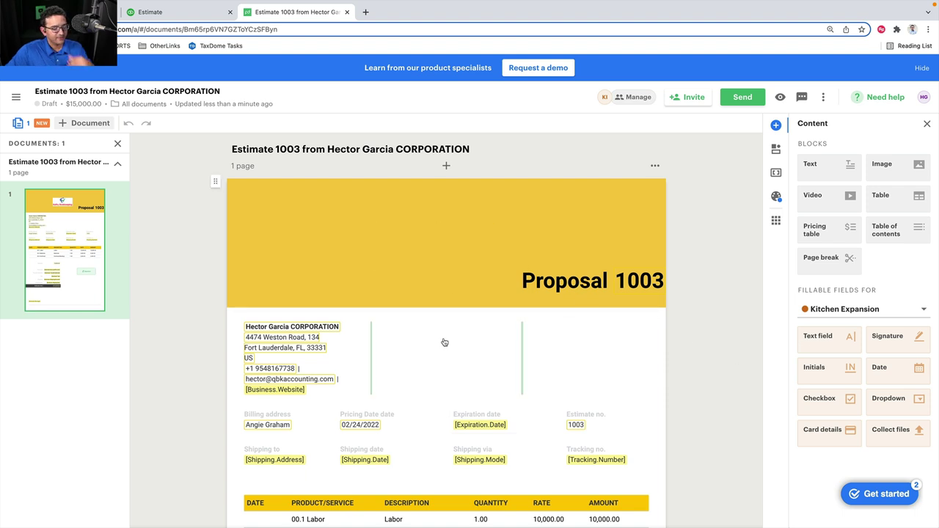
{"action": "left_click_drag", "start_coordinate": [214, 324], "coordinate": [562, 336]}
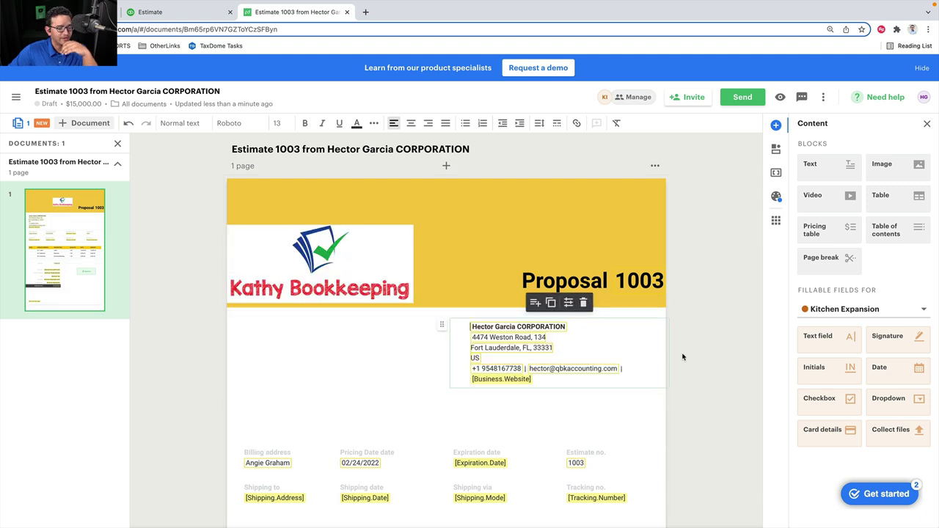
{"action": "scroll", "coordinate": [682, 355], "scroll_direction": "down", "scroll_amount": 2}
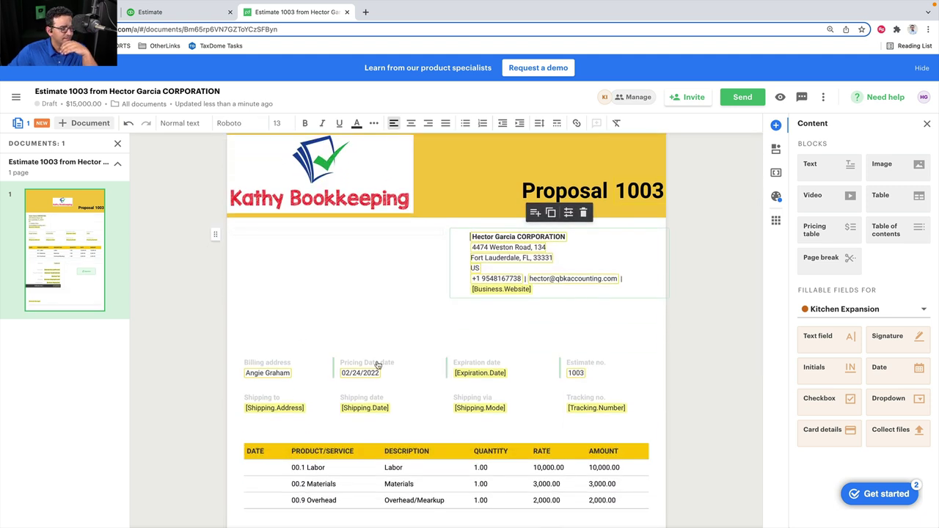
{"action": "scroll", "coordinate": [337, 323], "scroll_direction": "down", "scroll_amount": 2}
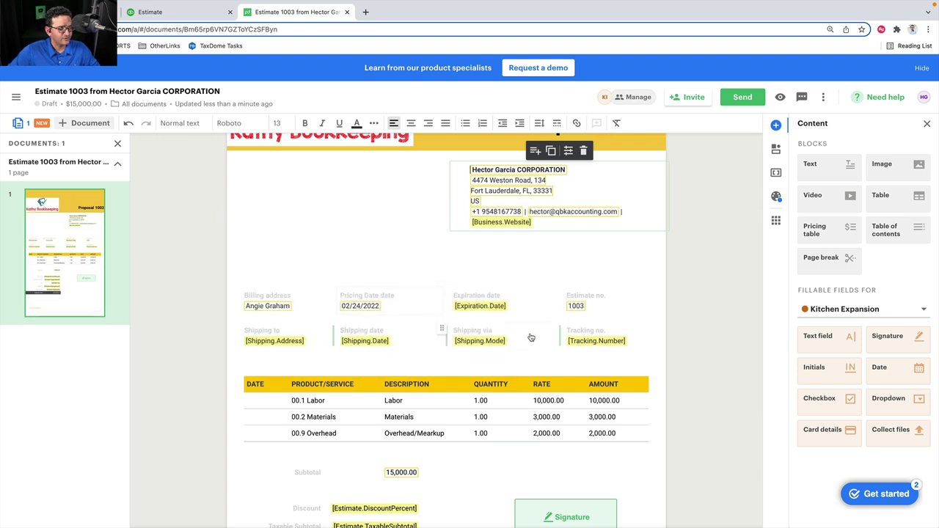
{"action": "scroll", "coordinate": [532, 337], "scroll_direction": "down", "scroll_amount": 5}
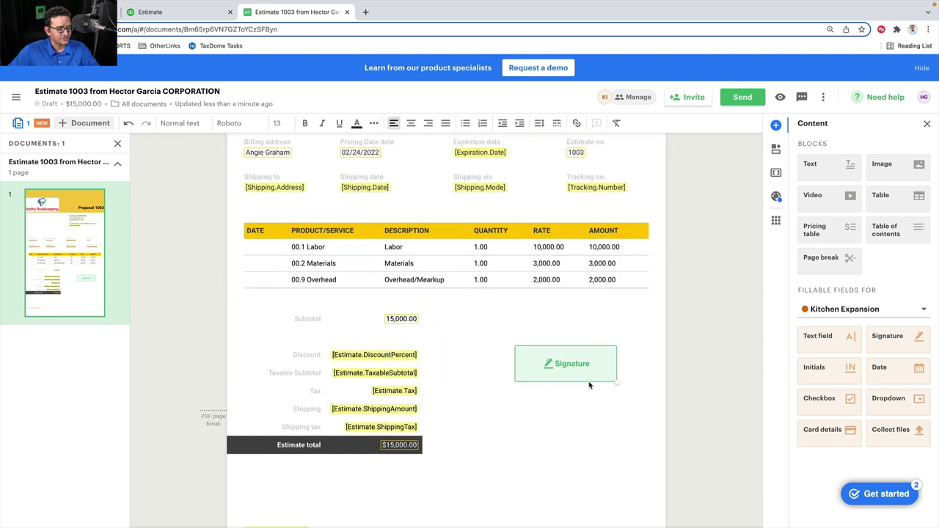
{"action": "scroll", "coordinate": [201, 333], "scroll_direction": "down", "scroll_amount": 2}
{"action": "scroll", "coordinate": [198, 352], "scroll_direction": "up", "scroll_amount": 2}
{"action": "scroll", "coordinate": [198, 351], "scroll_direction": "up", "scroll_amount": 8}
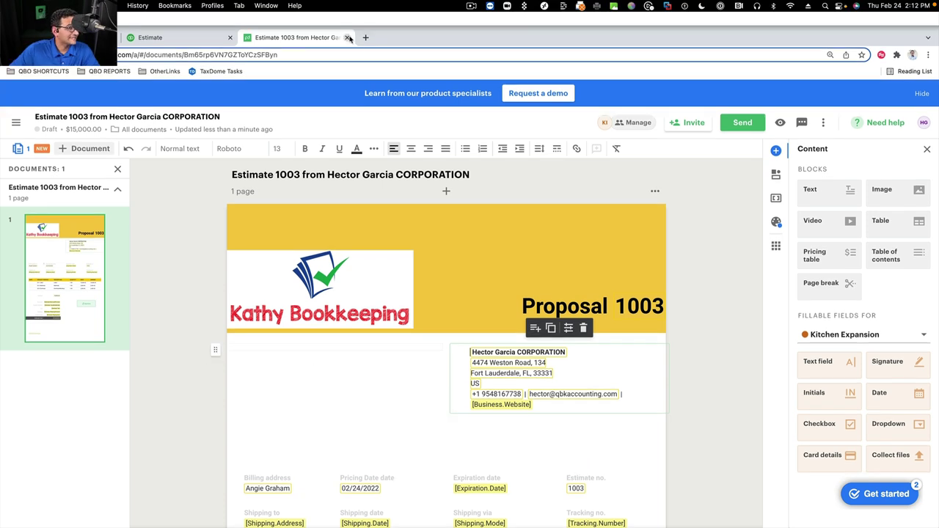
{"action": "left_click", "coordinate": [347, 37]}
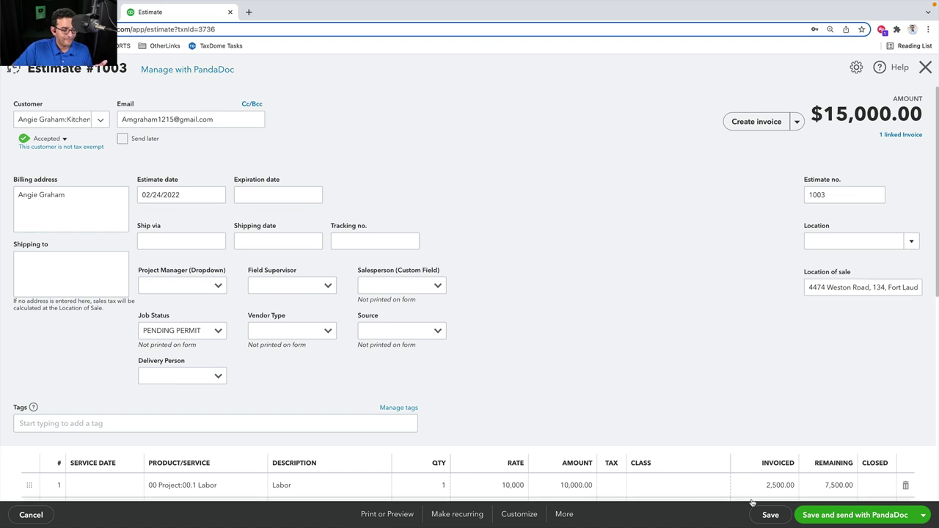
Save Estimate #1003 with Save and send, then close the email dialog without sending
{"action": "left_click", "coordinate": [890, 514]}
{"action": "left_click", "coordinate": [923, 514]}
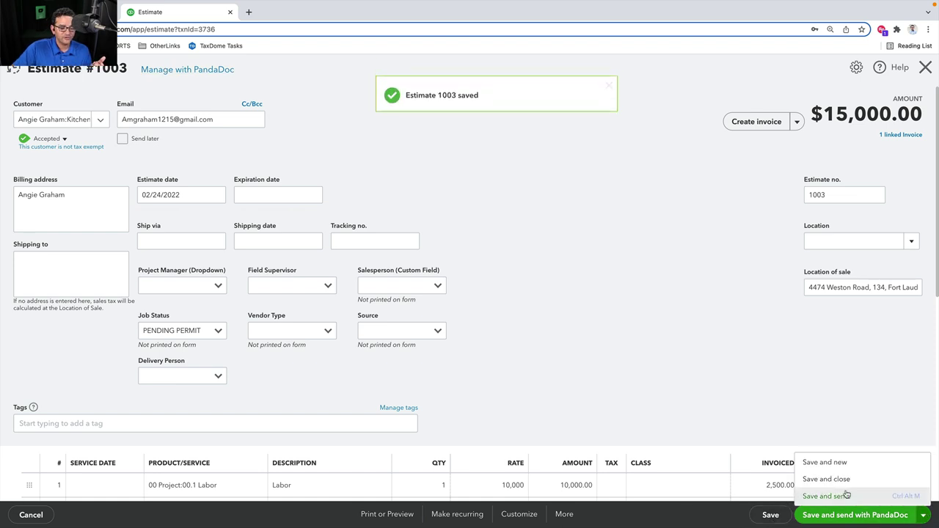
{"action": "left_click", "coordinate": [840, 493]}
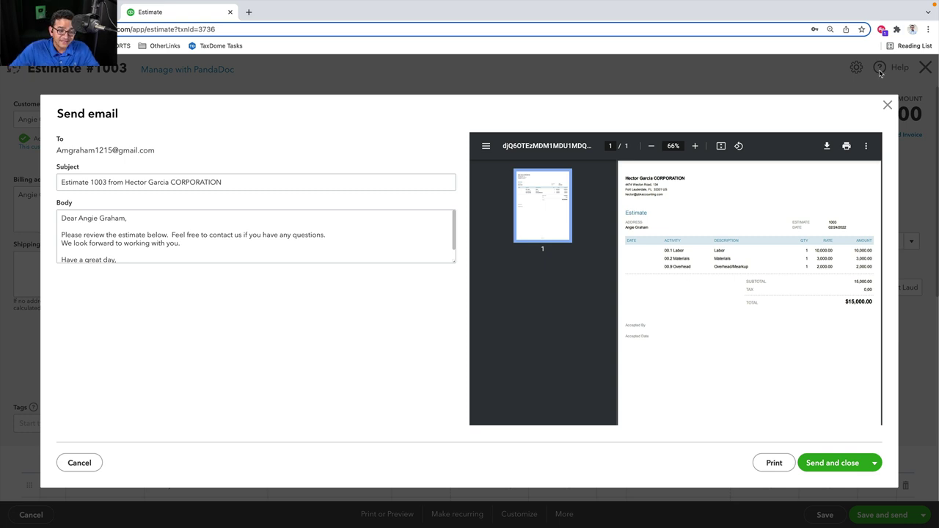
{"action": "left_click", "coordinate": [887, 105]}
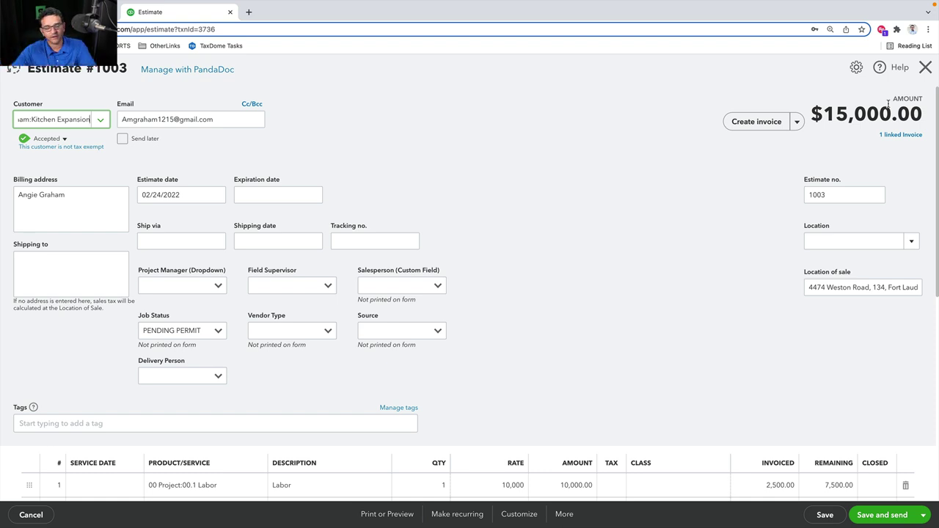
Close Estimate #1003, back to the Banking Receipts list showing the Exxon and Home Depot receipts
{"action": "mouse_move", "coordinate": [934, 63]}
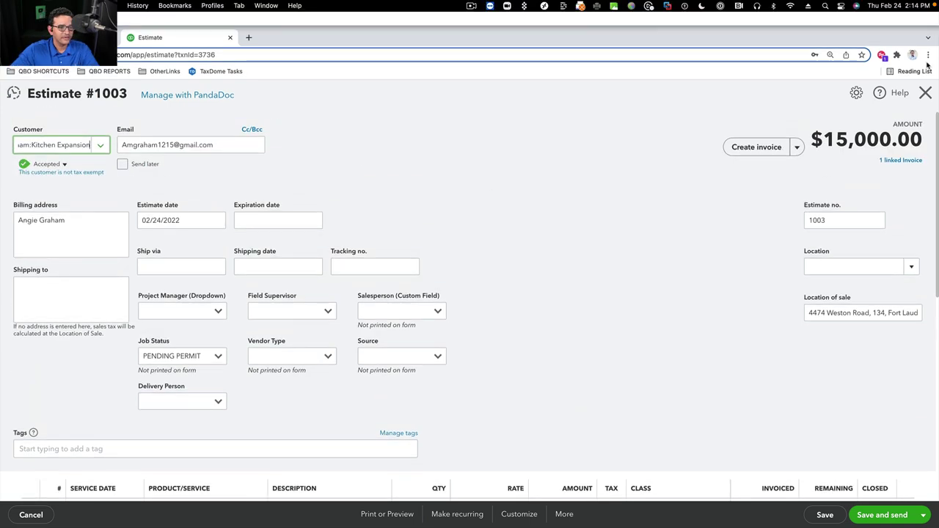
{"action": "left_click", "coordinate": [925, 68]}
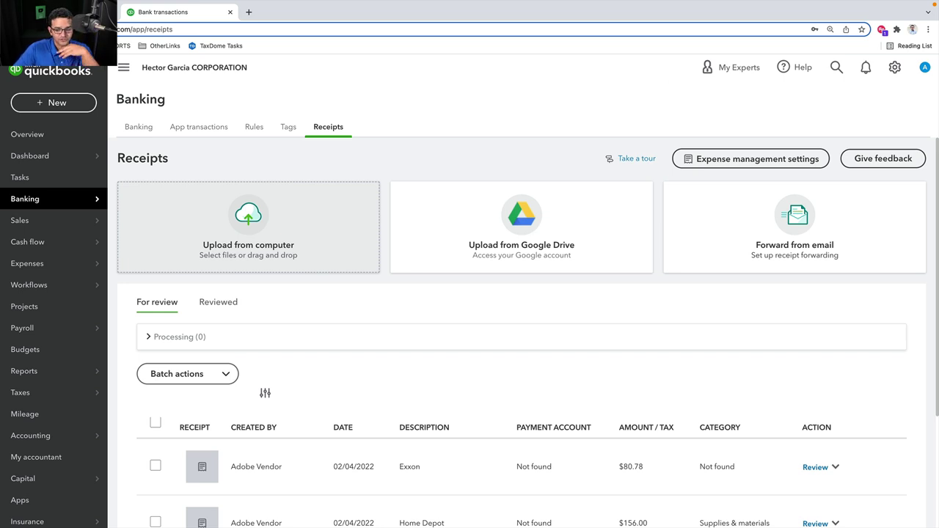
Present slide 66, on the QuickBooks Online Advanced desktop app for Windows, as a full-screen slideshow
{"action": "key", "text": "super+Left"}
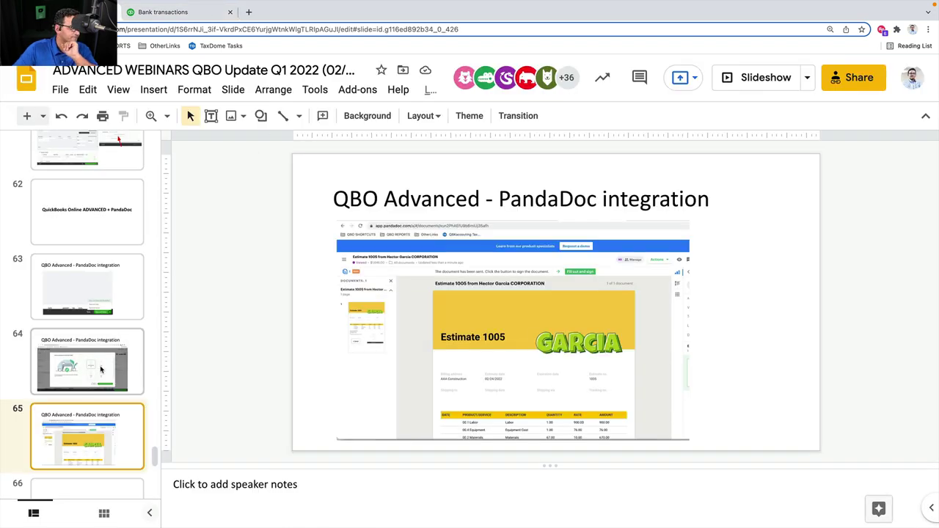
{"action": "scroll", "coordinate": [101, 370], "scroll_direction": "down", "scroll_amount": 3}
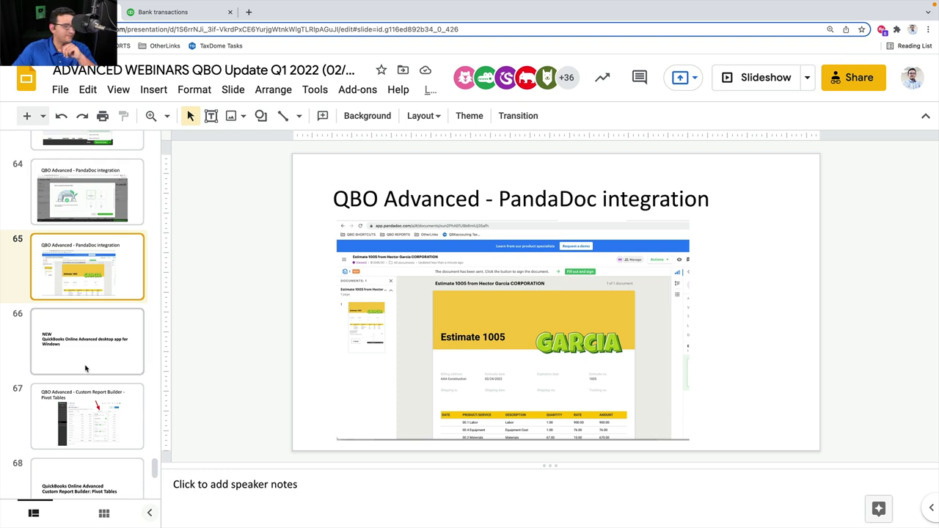
{"action": "left_click", "coordinate": [71, 340]}
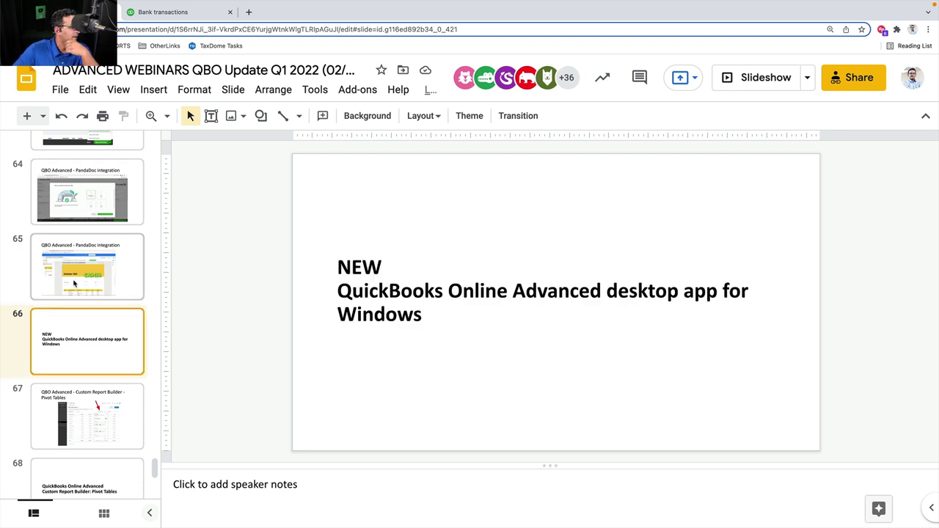
{"action": "scroll", "coordinate": [81, 327], "scroll_direction": "down", "scroll_amount": 1}
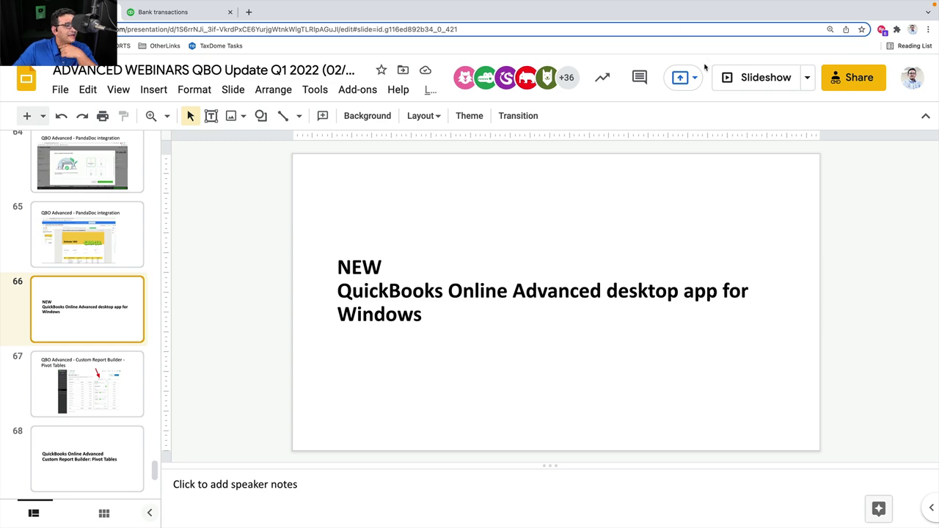
{"action": "left_click", "coordinate": [751, 80]}
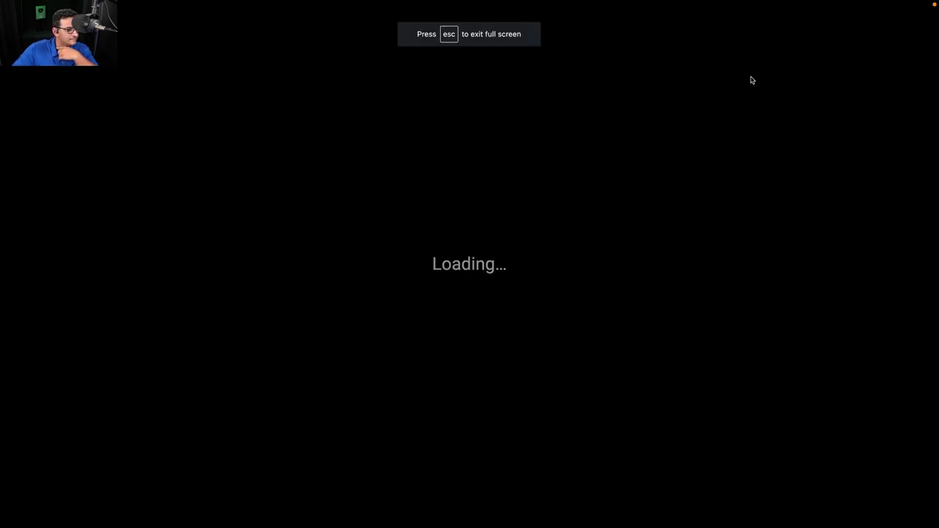
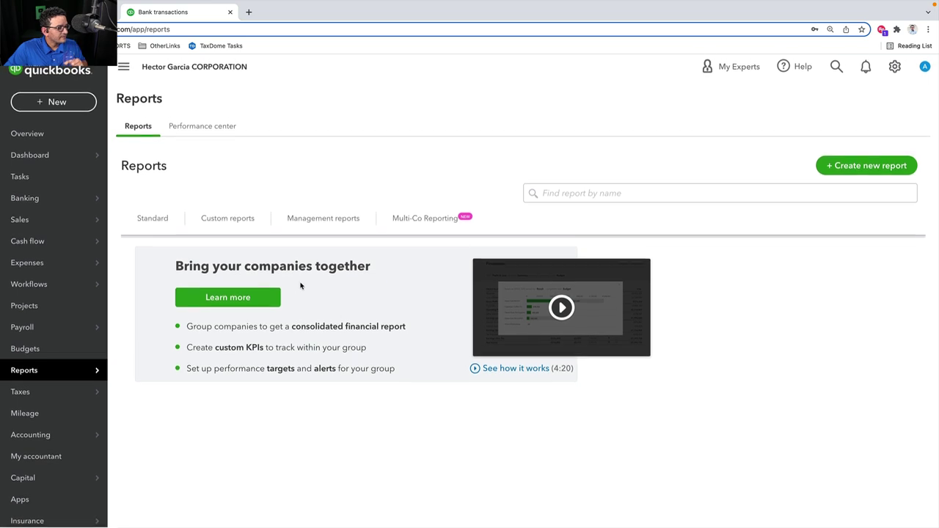
Open the Invoice Report from the Standard reports' custom report builder
{"action": "left_click", "coordinate": [151, 218]}
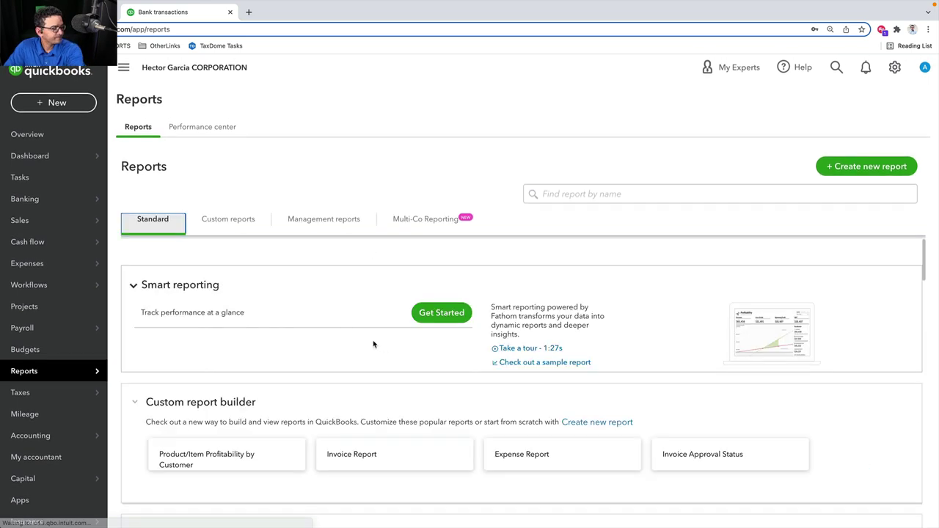
{"action": "scroll", "coordinate": [350, 335], "scroll_direction": "down", "scroll_amount": 2}
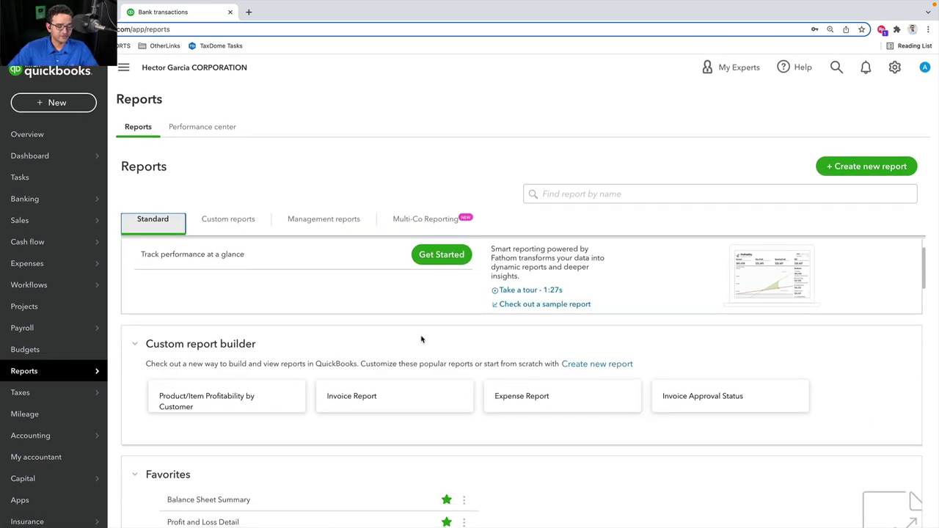
{"action": "scroll", "coordinate": [421, 339], "scroll_direction": "down", "scroll_amount": 1}
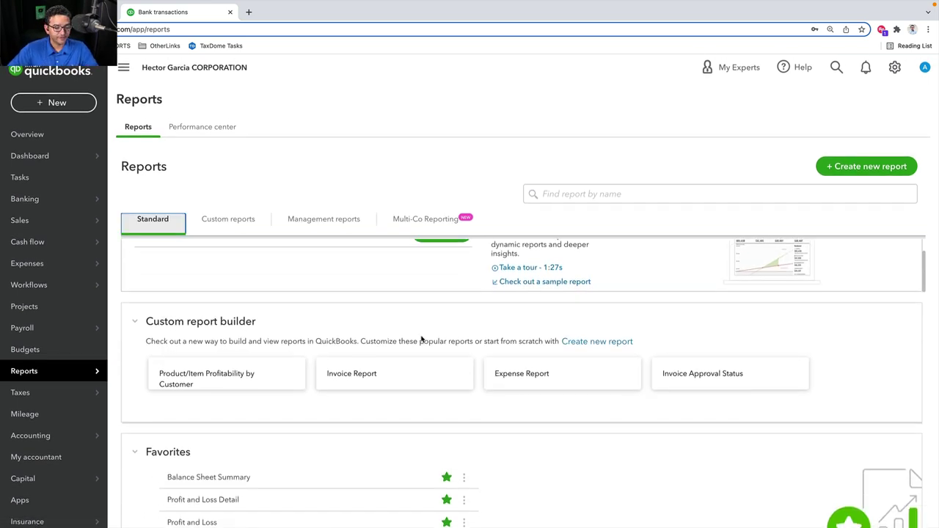
{"action": "left_click", "coordinate": [361, 377]}
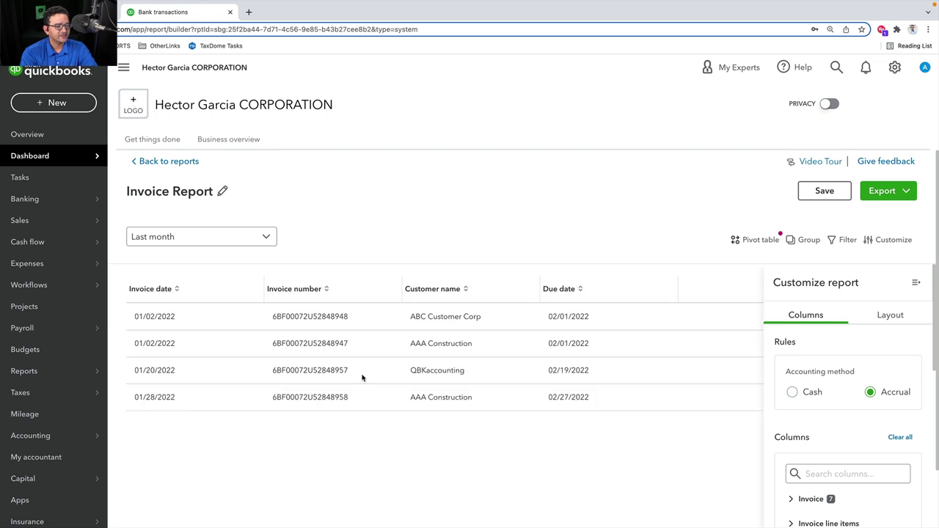
Set the report date range to Last 12 months and collapse the navigation sidebar
{"action": "left_click", "coordinate": [219, 243]}
{"action": "scroll", "coordinate": [188, 394], "scroll_direction": "down", "scroll_amount": 2}
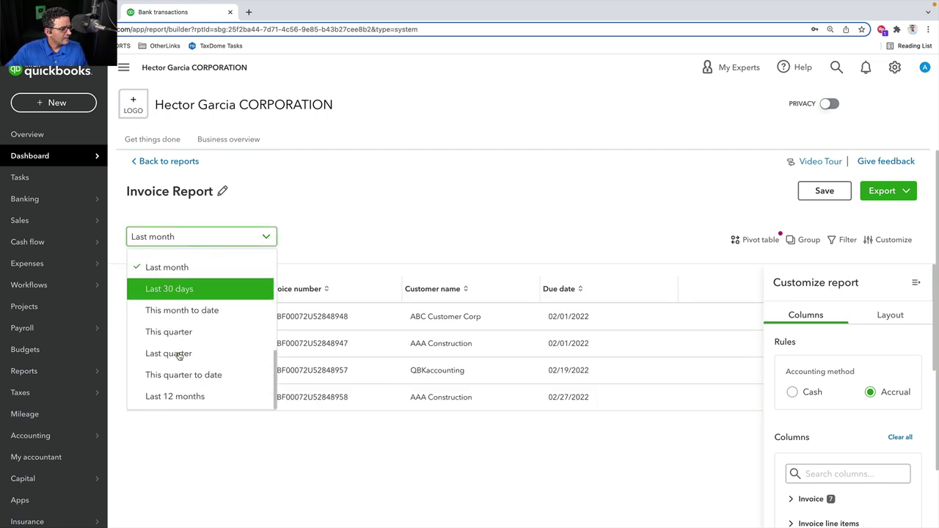
{"action": "left_click", "coordinate": [189, 394]}
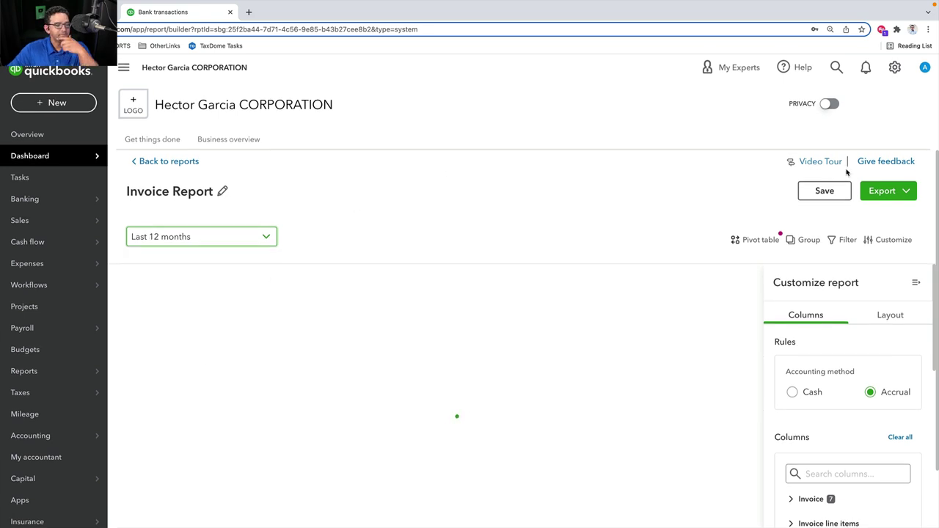
{"action": "left_click", "coordinate": [915, 282]}
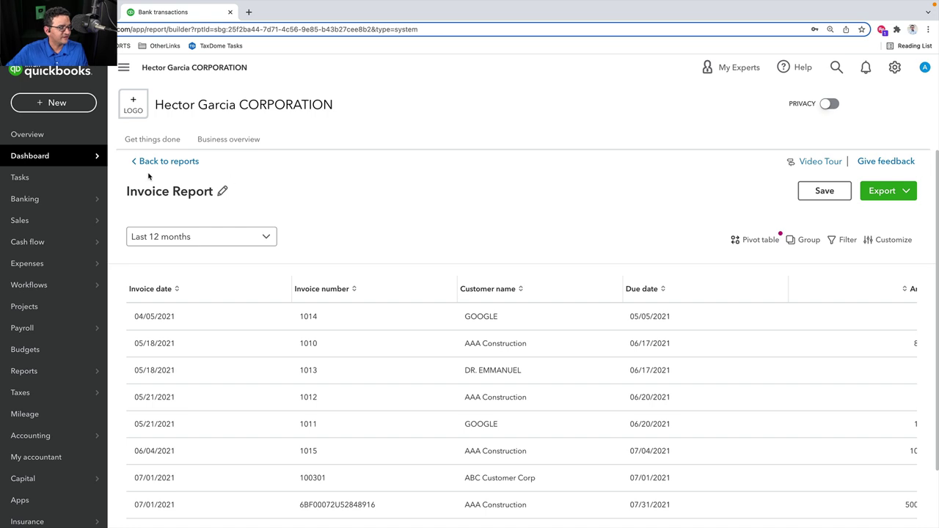
{"action": "left_click", "coordinate": [124, 67]}
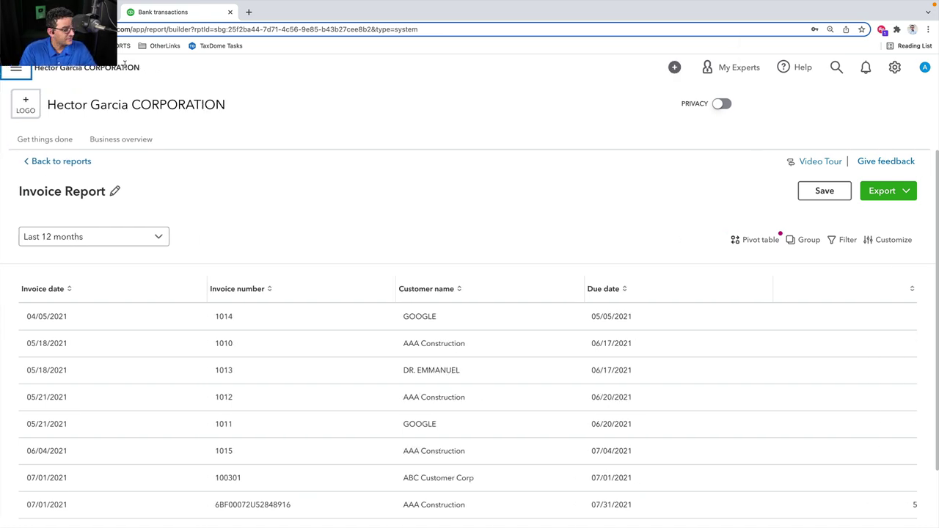
{"action": "key", "text": "ctrl+minus"}
{"action": "key", "text": "ctrl+minus"}
{"action": "key", "text": "ctrl+plus"}
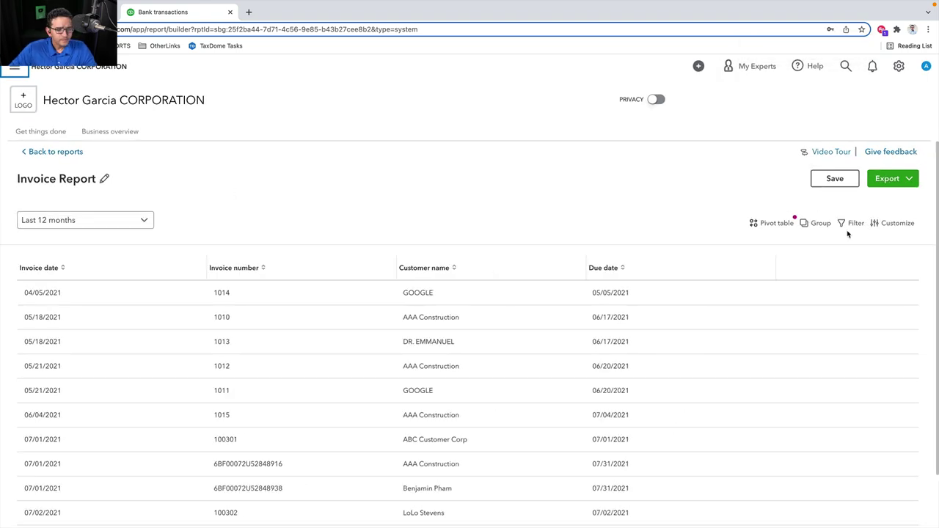
Add the Location column from the Invoice columns list to the report
{"action": "left_click", "coordinate": [894, 223]}
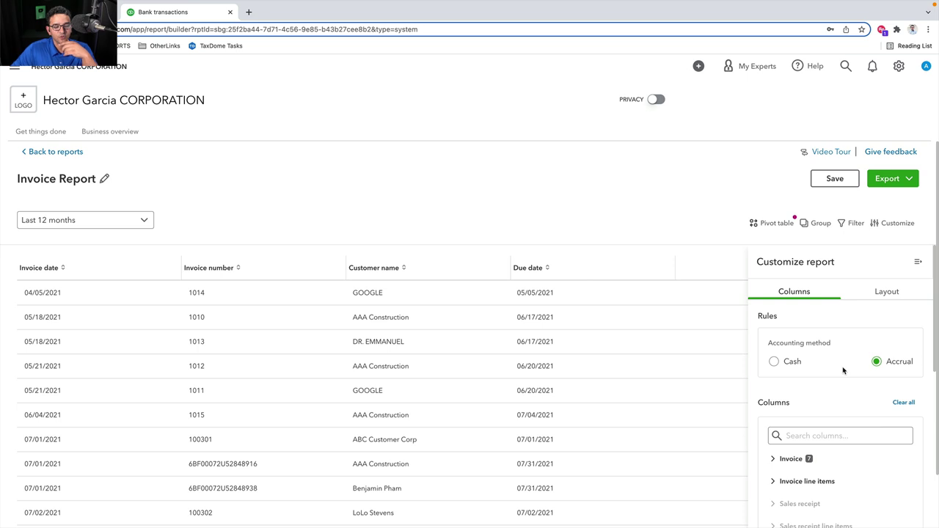
{"action": "scroll", "coordinate": [842, 371], "scroll_direction": "down", "scroll_amount": 3}
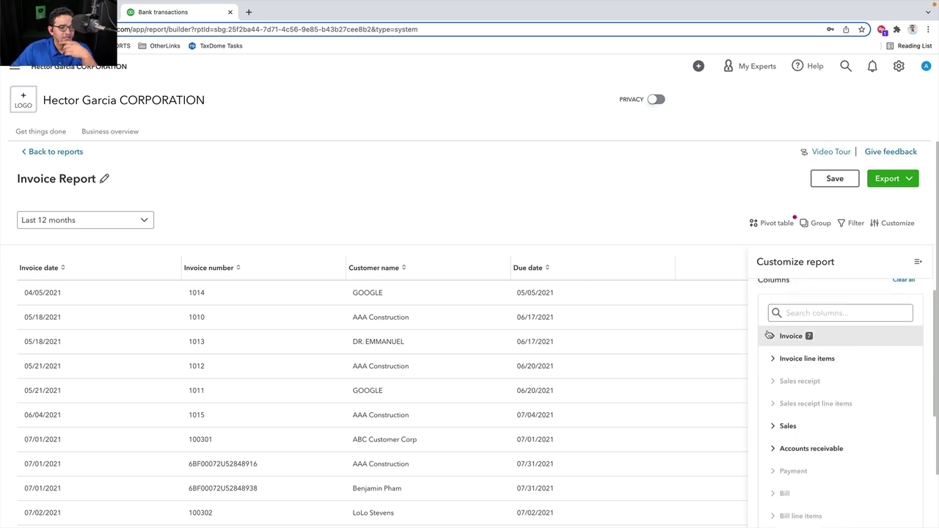
{"action": "left_click", "coordinate": [771, 335]}
{"action": "scroll", "coordinate": [844, 363], "scroll_direction": "down", "scroll_amount": 1}
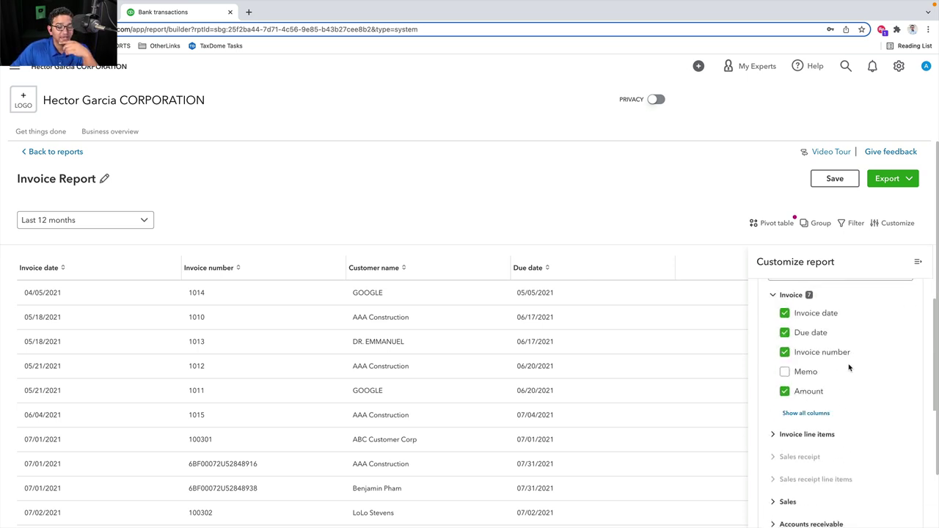
{"action": "left_click", "coordinate": [804, 408]}
{"action": "scroll", "coordinate": [867, 397], "scroll_direction": "down", "scroll_amount": 4}
{"action": "left_click", "coordinate": [784, 354]}
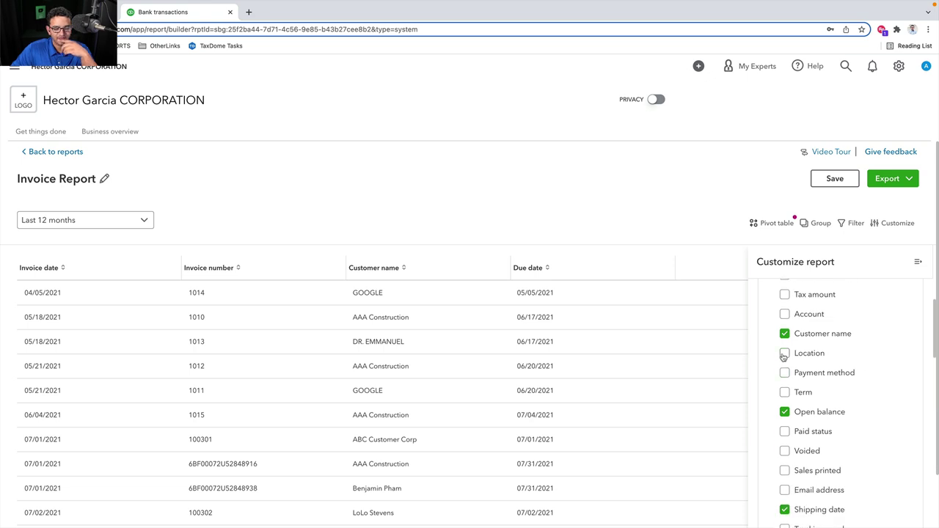
{"action": "left_click", "coordinate": [917, 262]}
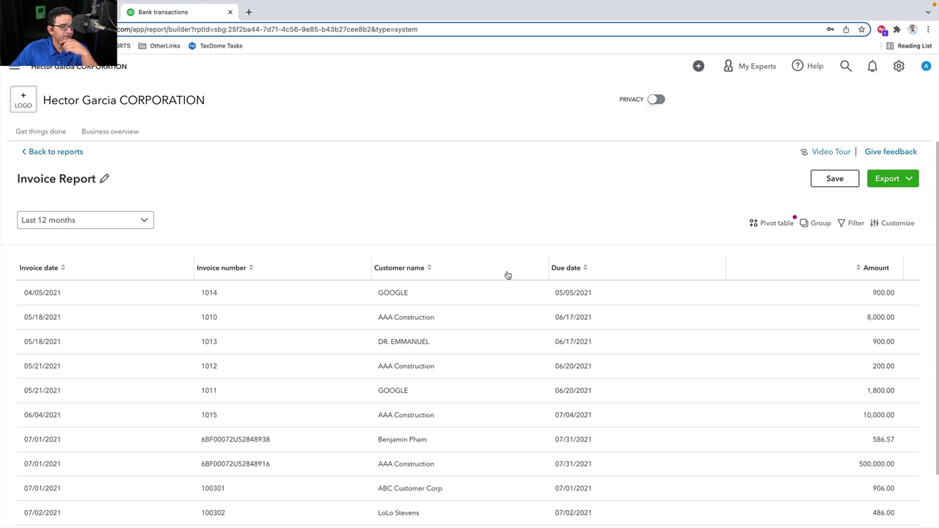
Search the column list for 'loca' to check the Location column
{"action": "left_click", "coordinate": [894, 223]}
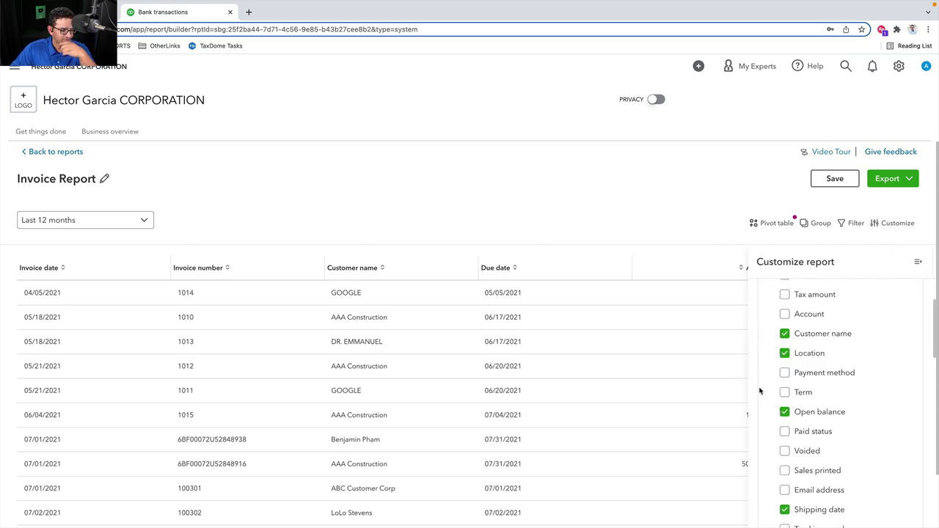
{"action": "scroll", "coordinate": [838, 420], "scroll_direction": "down", "scroll_amount": 3}
{"action": "scroll", "coordinate": [838, 418], "scroll_direction": "up", "scroll_amount": 3}
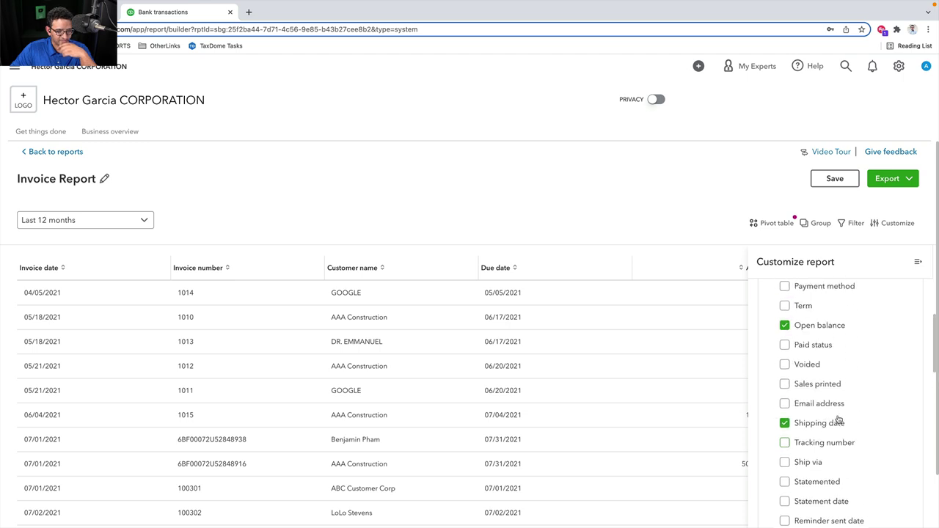
{"action": "scroll", "coordinate": [839, 420], "scroll_direction": "up", "scroll_amount": 5}
{"action": "left_click", "coordinate": [813, 337]}
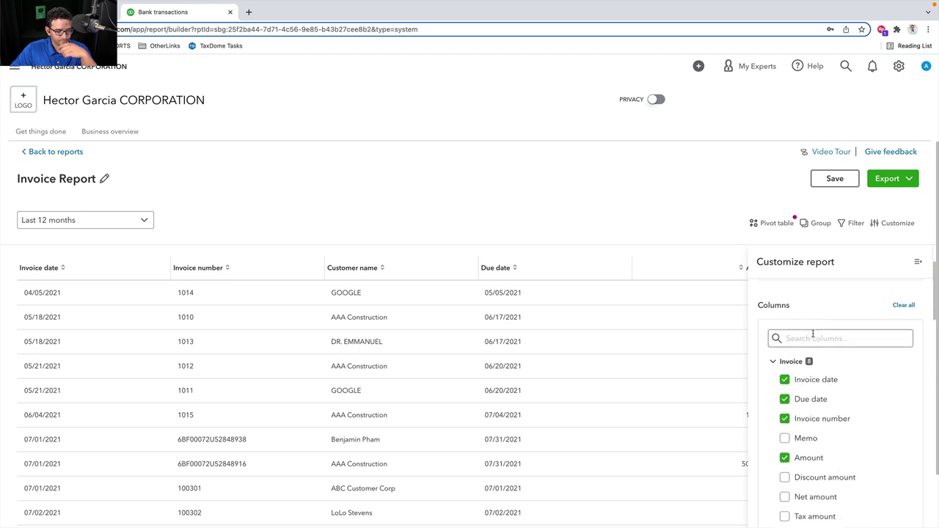
{"action": "type", "text": "loca"}
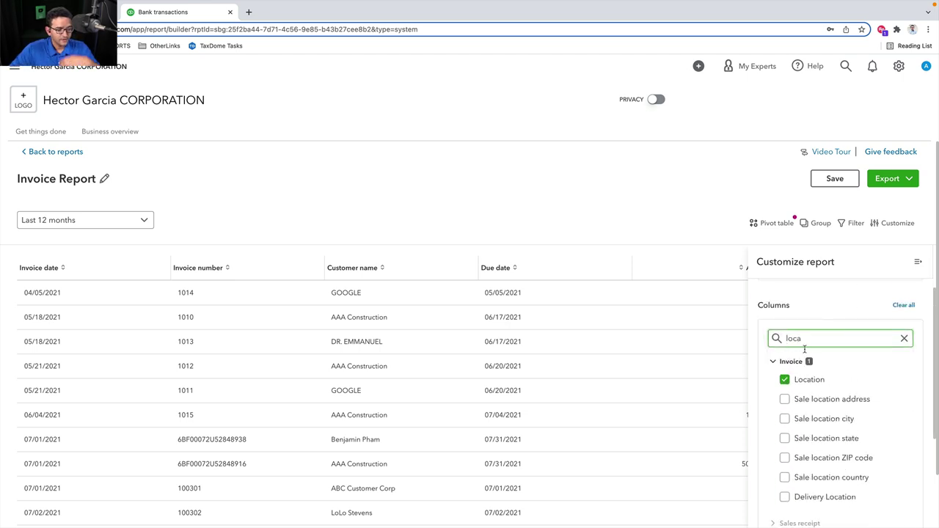
{"action": "scroll", "coordinate": [822, 366], "scroll_direction": "down", "scroll_amount": 3}
{"action": "scroll", "coordinate": [865, 330], "scroll_direction": "up", "scroll_amount": 4}
{"action": "left_click", "coordinate": [918, 262]}
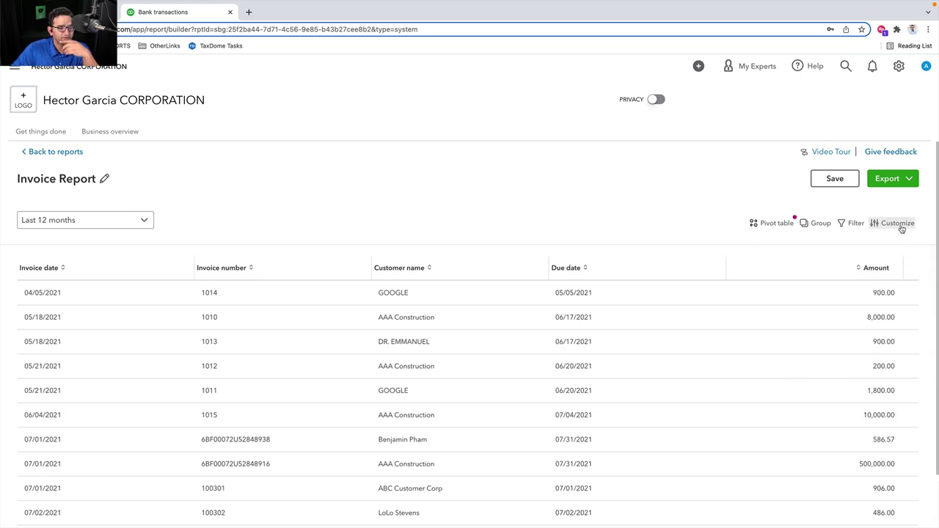
Move Location to the top of the column order in the Layout tab
{"action": "left_click", "coordinate": [897, 223]}
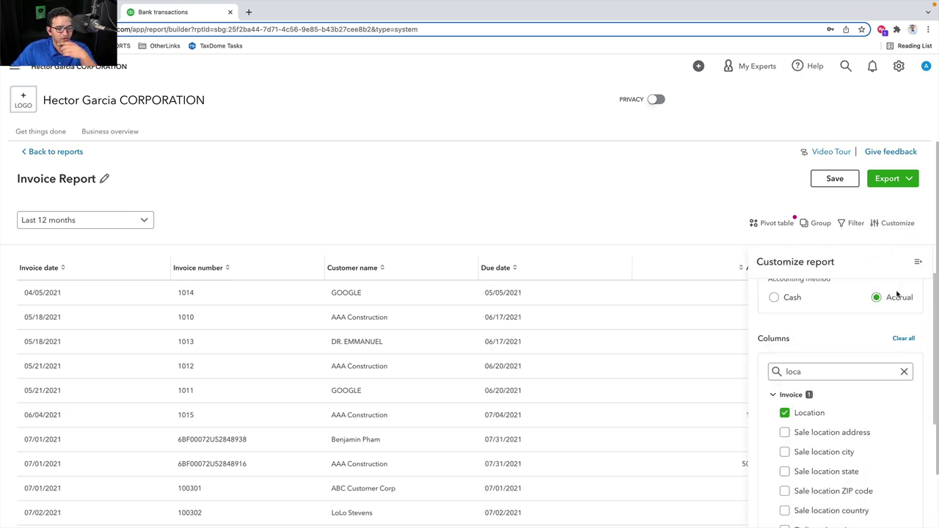
{"action": "left_click", "coordinate": [888, 292]}
{"action": "scroll", "coordinate": [810, 433], "scroll_direction": "down", "scroll_amount": 1}
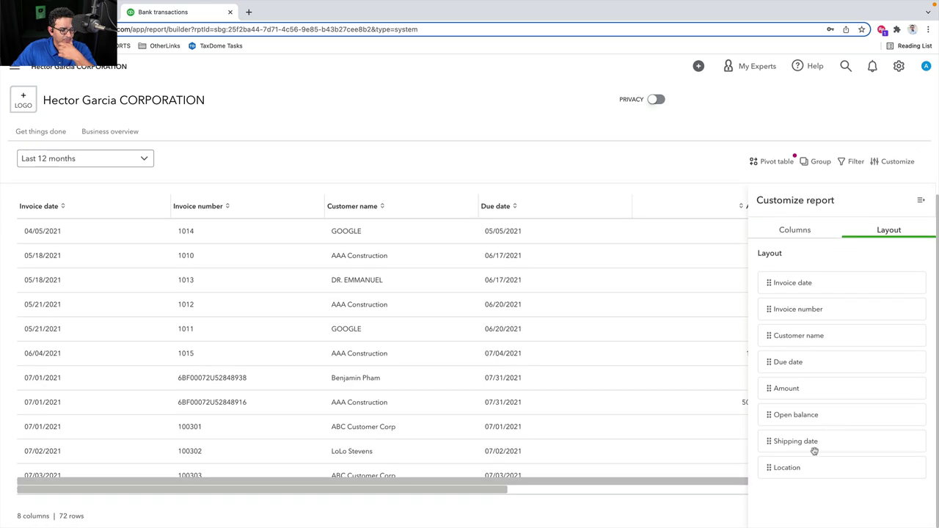
{"action": "left_click_drag", "start_coordinate": [768, 472], "coordinate": [820, 241]}
{"action": "left_click", "coordinate": [919, 200]}
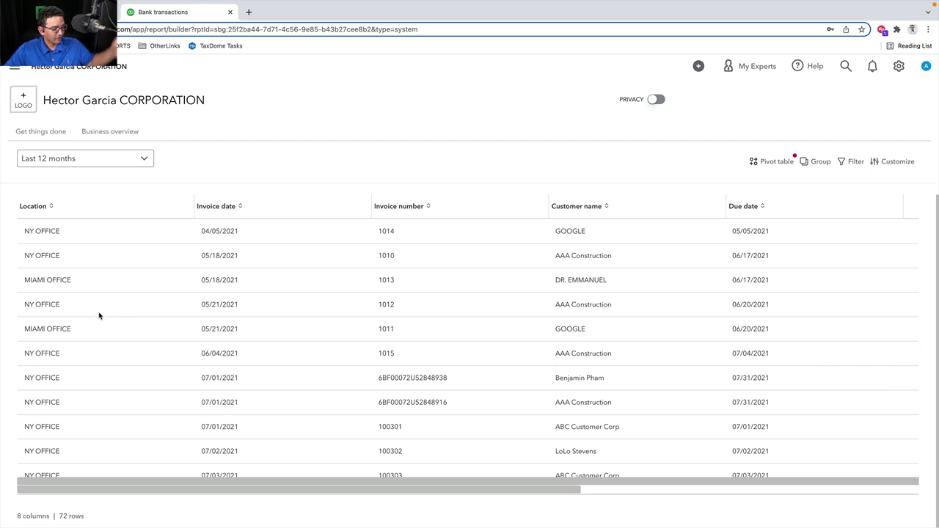
{"action": "scroll", "coordinate": [131, 301], "scroll_direction": "up", "scroll_amount": 1}
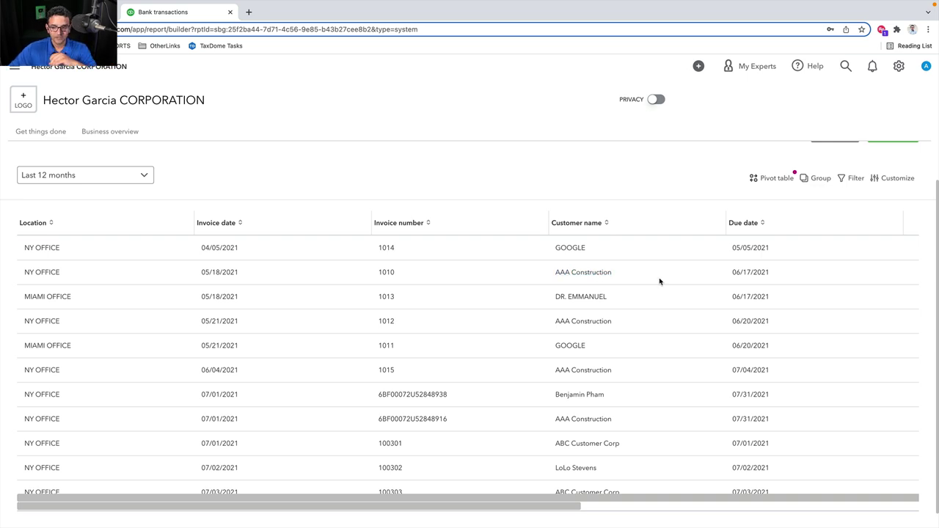
Pivot the report with Customer name as rows, Location as columns and Amount as values
{"action": "left_click", "coordinate": [777, 179]}
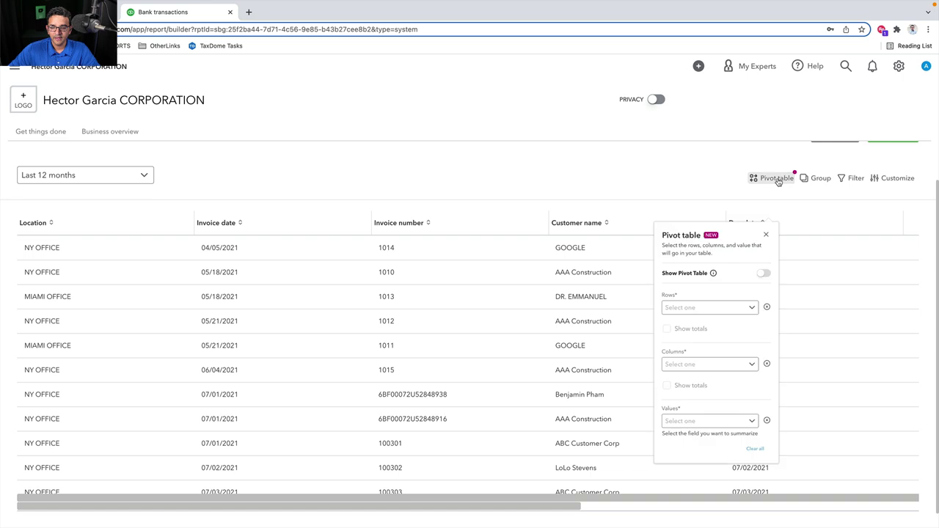
{"action": "left_click", "coordinate": [767, 298]}
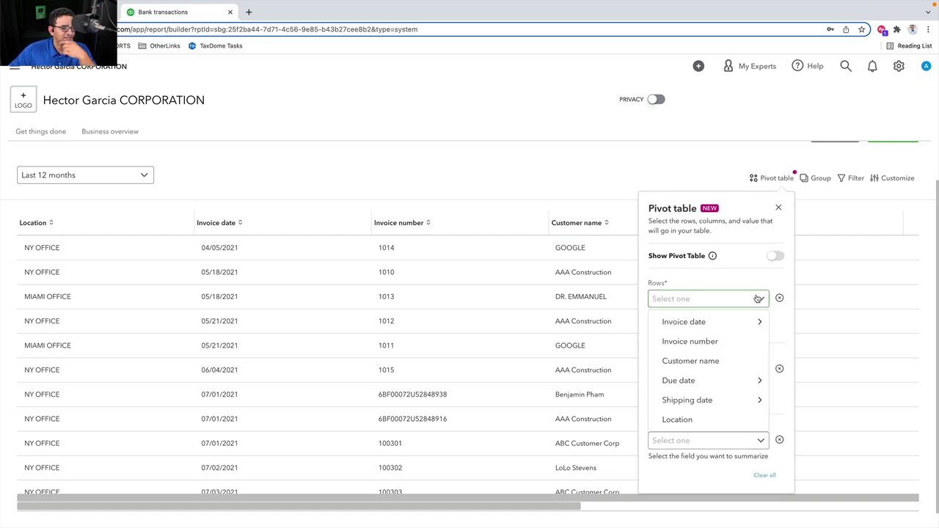
{"action": "left_click", "coordinate": [697, 362]}
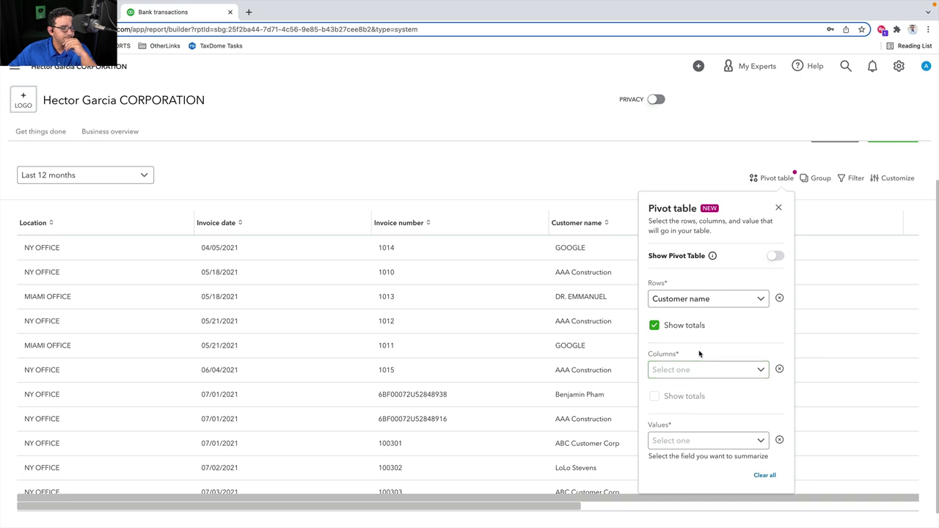
{"action": "left_click", "coordinate": [721, 370]}
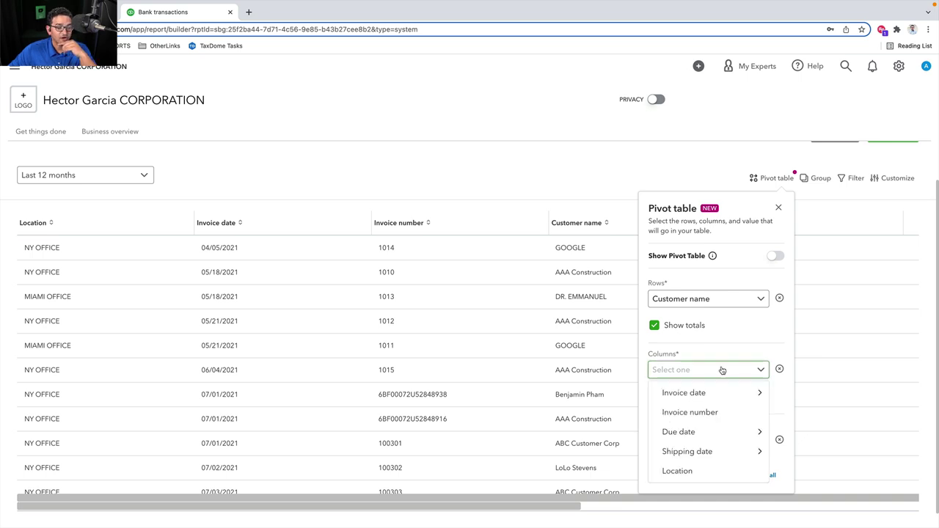
{"action": "left_click", "coordinate": [690, 470]}
{"action": "left_click", "coordinate": [707, 440]}
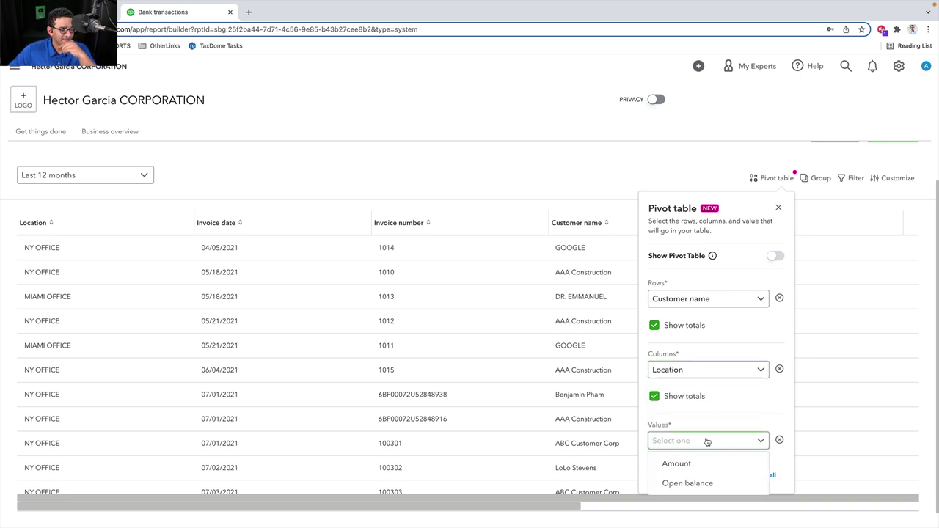
{"action": "left_click", "coordinate": [686, 463]}
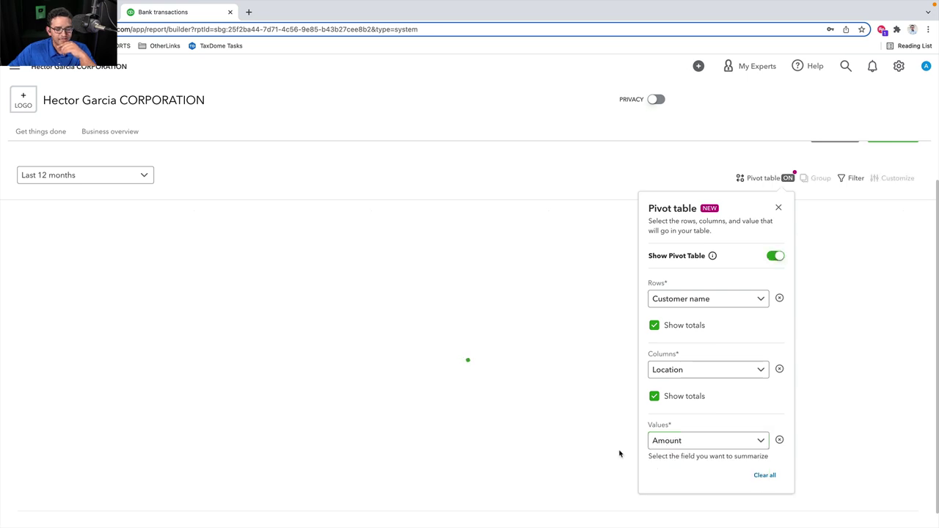
{"action": "left_click", "coordinate": [779, 207]}
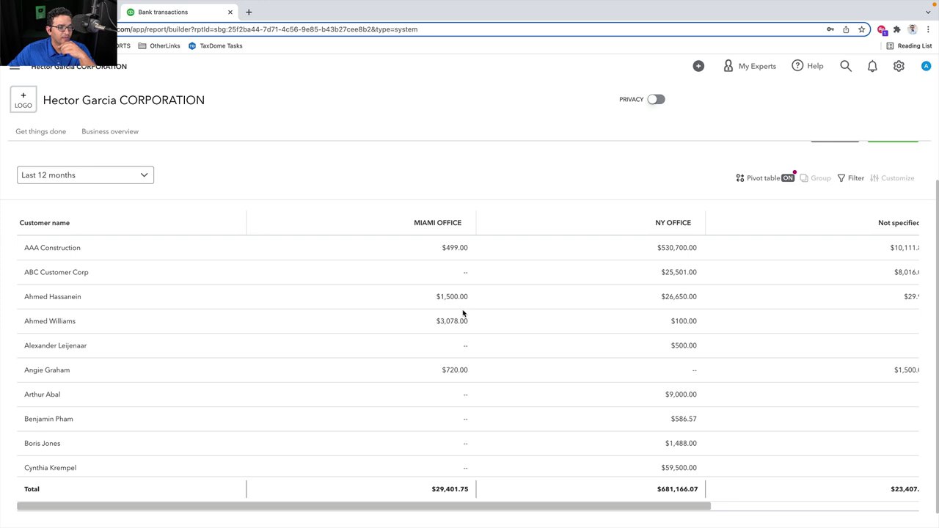
Narrow the Customer name, MIAMI OFFICE, NY OFFICE, Not specified and Total columns
{"action": "scroll", "coordinate": [463, 312], "scroll_direction": "right", "scroll_amount": 5}
{"action": "scroll", "coordinate": [459, 312], "scroll_direction": "left", "scroll_amount": 5}
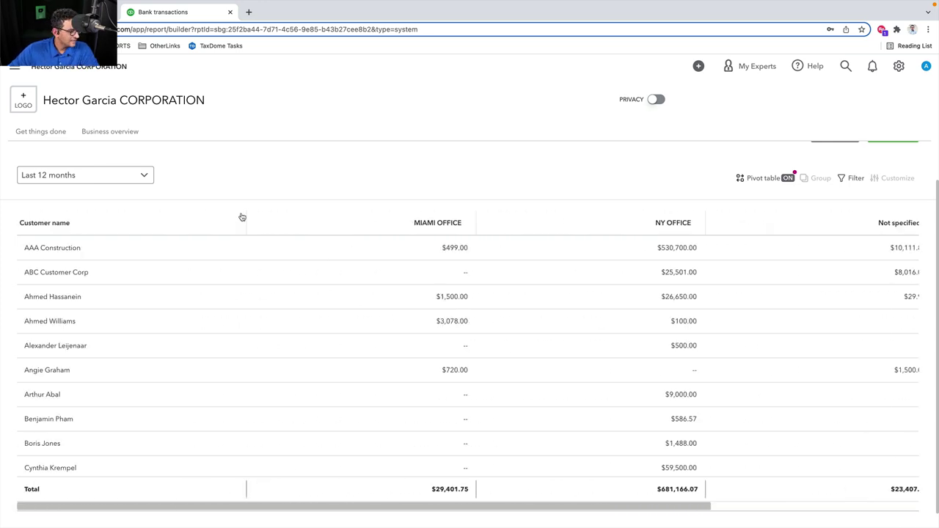
{"action": "left_click_drag", "start_coordinate": [245, 215], "coordinate": [133, 216]}
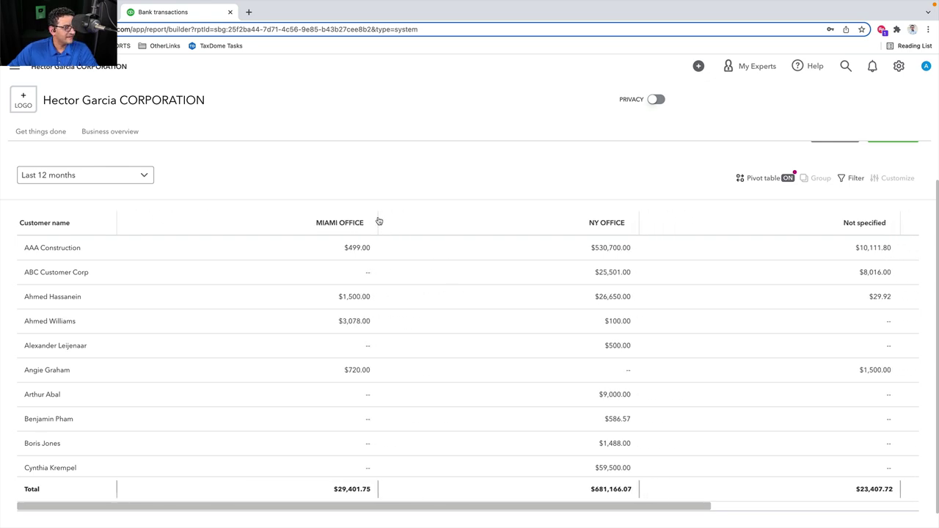
{"action": "left_click_drag", "start_coordinate": [380, 219], "coordinate": [205, 220]}
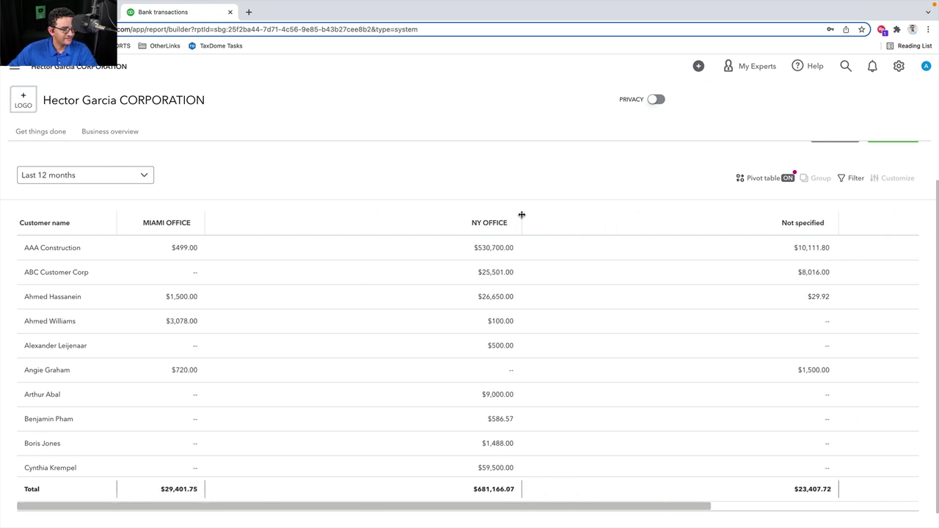
{"action": "left_click_drag", "start_coordinate": [521, 216], "coordinate": [288, 223]}
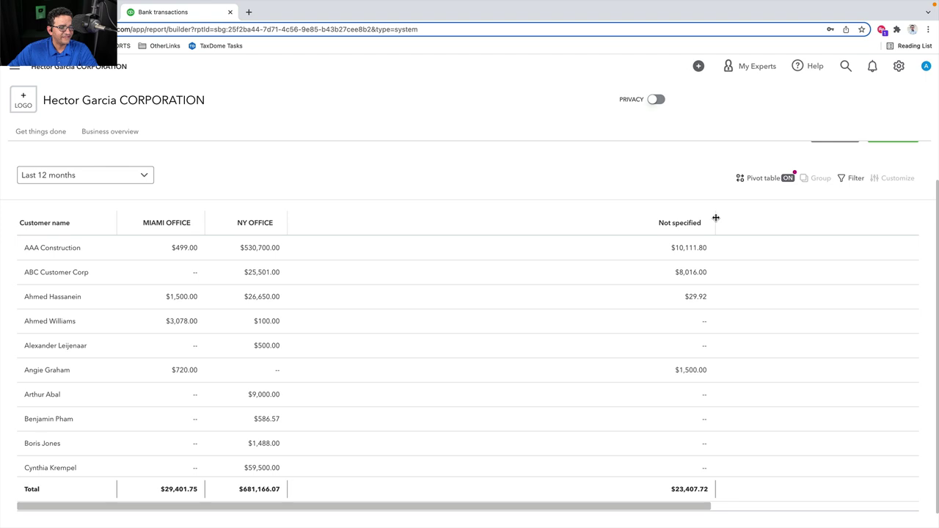
{"action": "left_click_drag", "start_coordinate": [715, 219], "coordinate": [391, 225]}
{"action": "scroll", "coordinate": [491, 237], "scroll_direction": "right", "scroll_amount": 5}
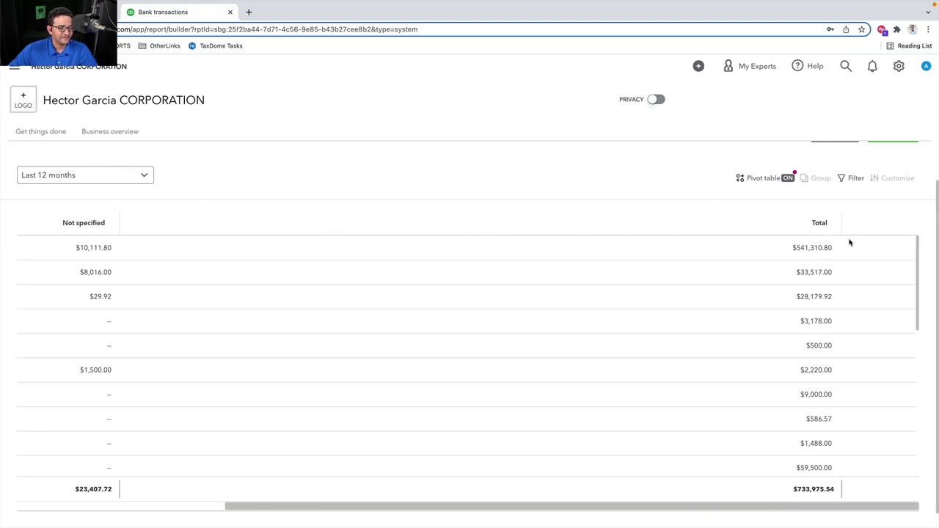
{"action": "left_click_drag", "start_coordinate": [839, 218], "coordinate": [190, 236]}
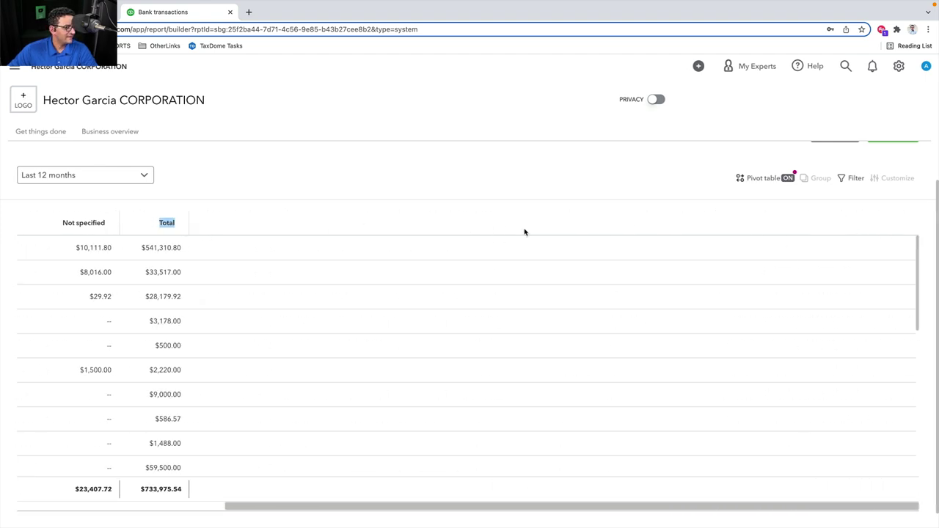
{"action": "scroll", "coordinate": [524, 232], "scroll_direction": "left", "scroll_amount": 5}
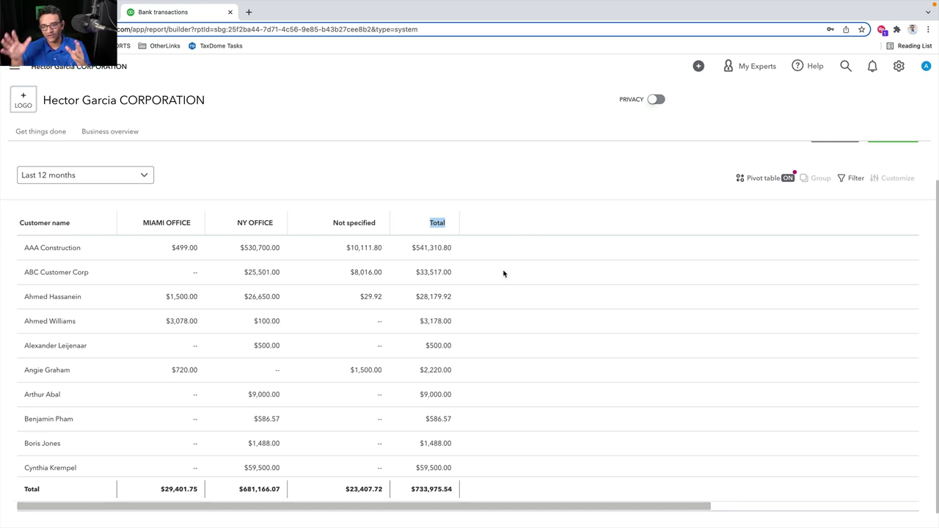
Keep Amount summarized and turn off both Show totals options in the pivot settings
{"action": "left_click", "coordinate": [493, 199]}
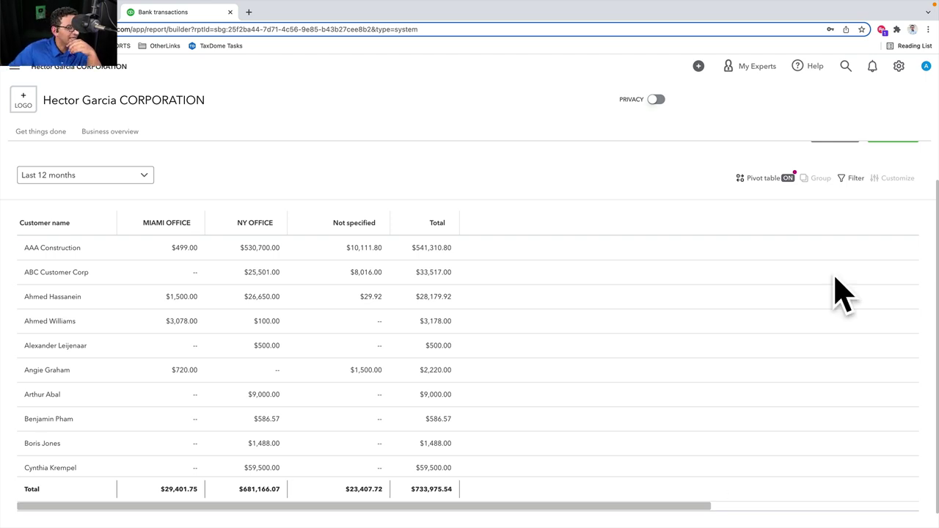
{"action": "left_click", "coordinate": [759, 177]}
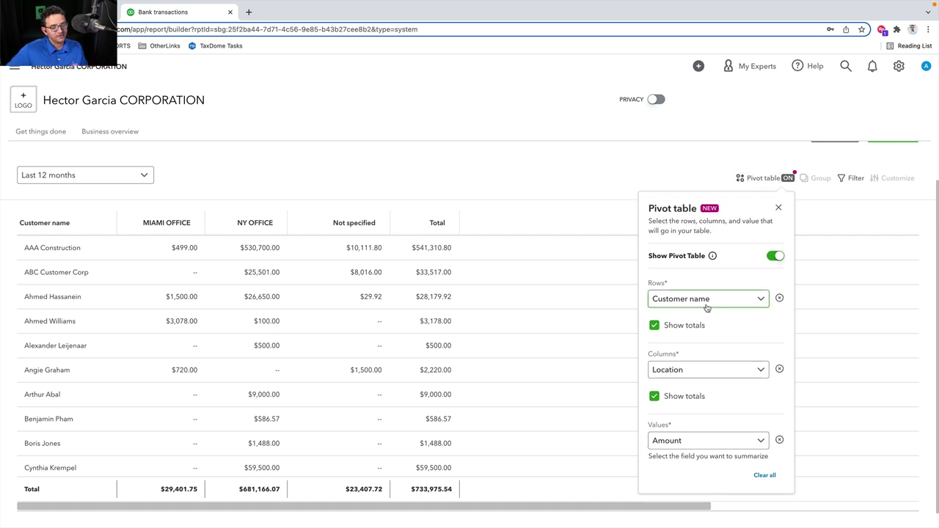
{"action": "left_click", "coordinate": [701, 441]}
{"action": "left_click", "coordinate": [716, 423]}
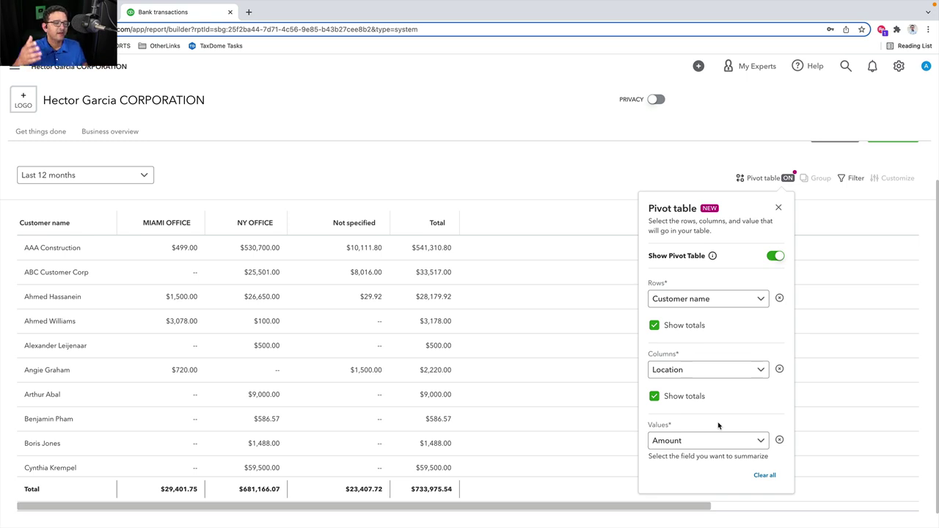
{"action": "left_click", "coordinate": [653, 325]}
{"action": "left_click", "coordinate": [654, 397]}
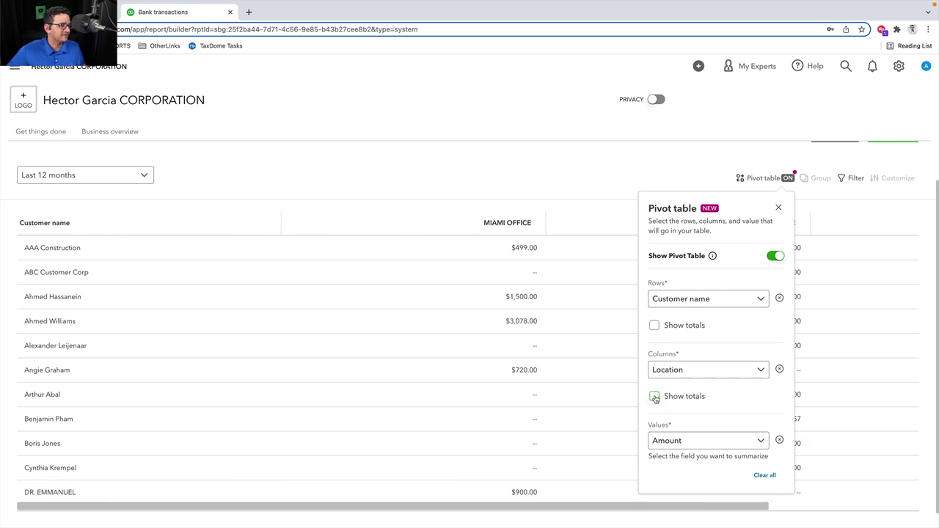
{"action": "left_click", "coordinate": [778, 207]}
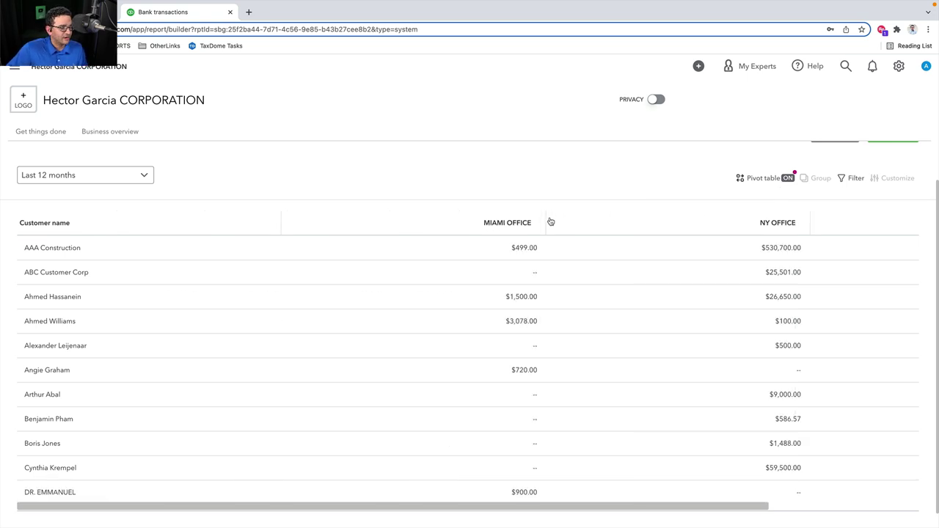
Resize the MIAMI OFFICE, NY OFFICE and Not specified columns to fit beside customer names
{"action": "left_click_drag", "start_coordinate": [545, 215], "coordinate": [237, 218]}
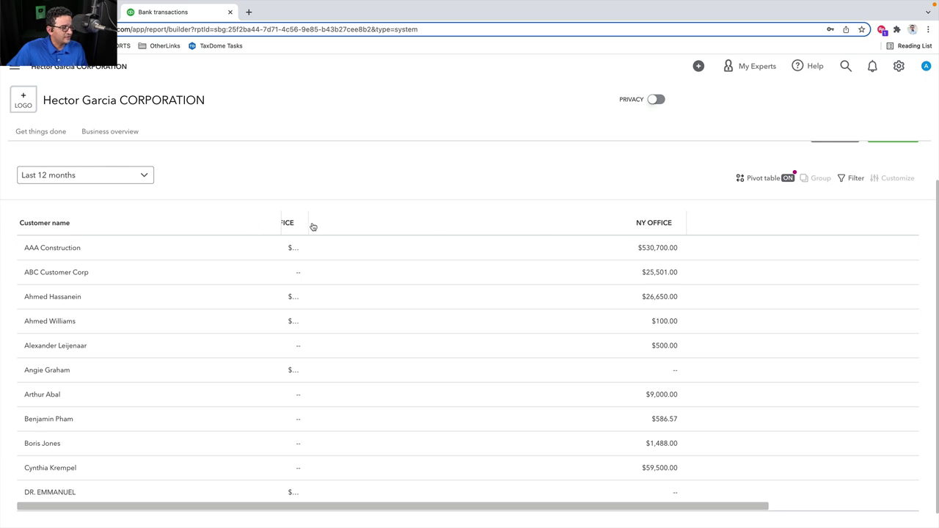
{"action": "left_click_drag", "start_coordinate": [308, 220], "coordinate": [371, 223]}
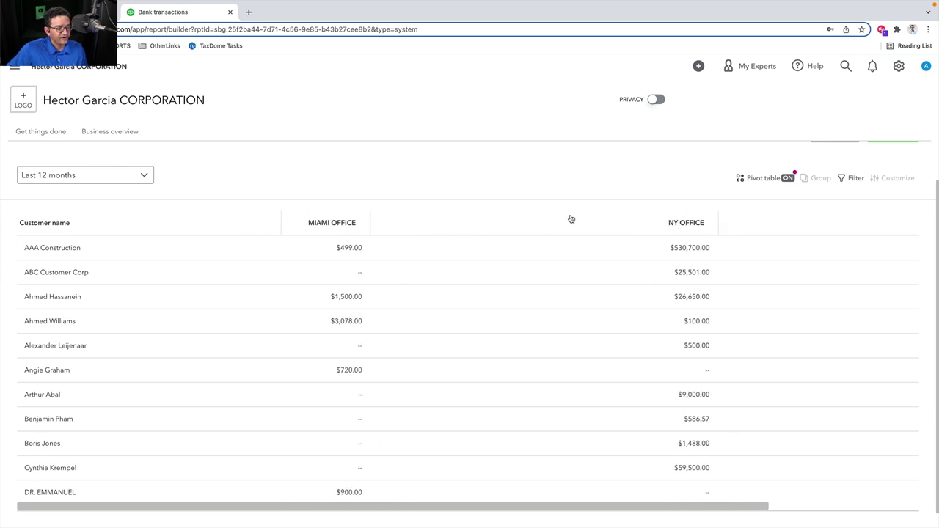
{"action": "left_click_drag", "start_coordinate": [719, 216], "coordinate": [450, 214]}
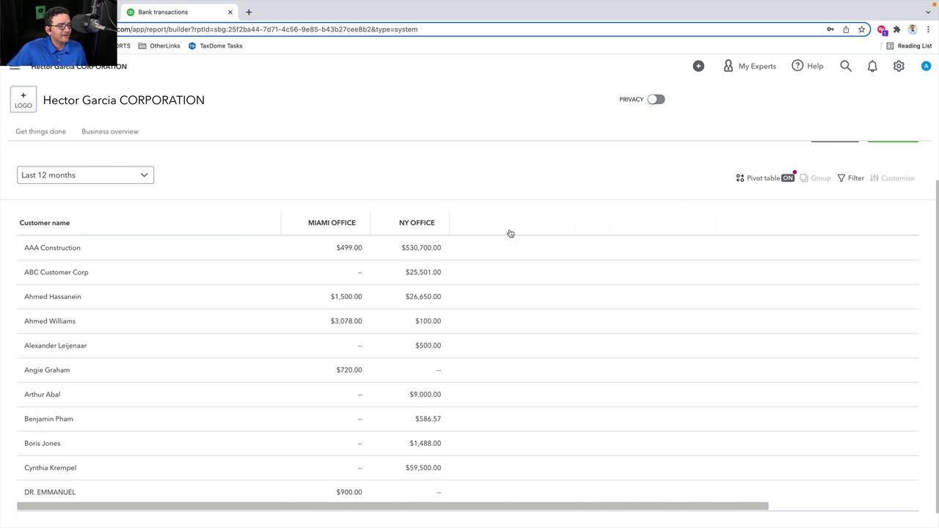
{"action": "scroll", "coordinate": [544, 239], "scroll_direction": "right", "scroll_amount": 3}
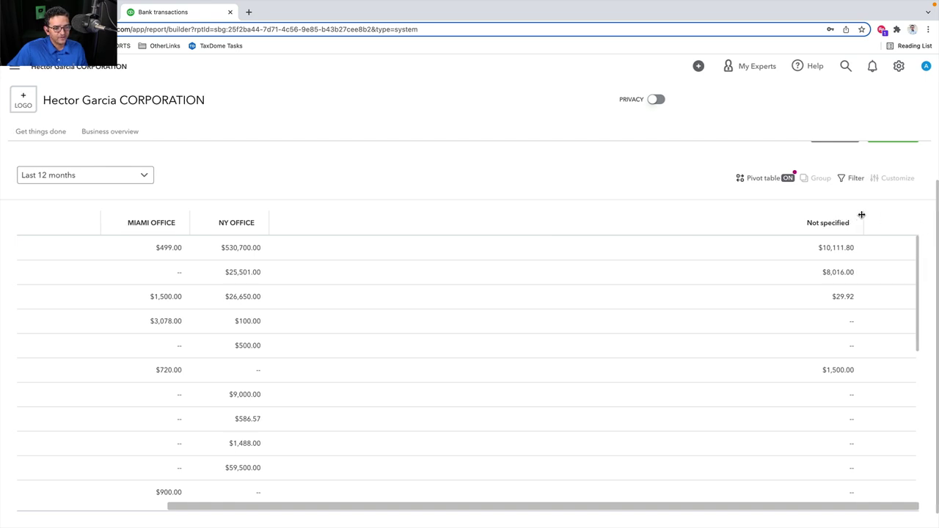
{"action": "left_click_drag", "start_coordinate": [861, 214], "coordinate": [331, 214]}
{"action": "scroll", "coordinate": [345, 379], "scroll_direction": "left", "scroll_amount": 5}
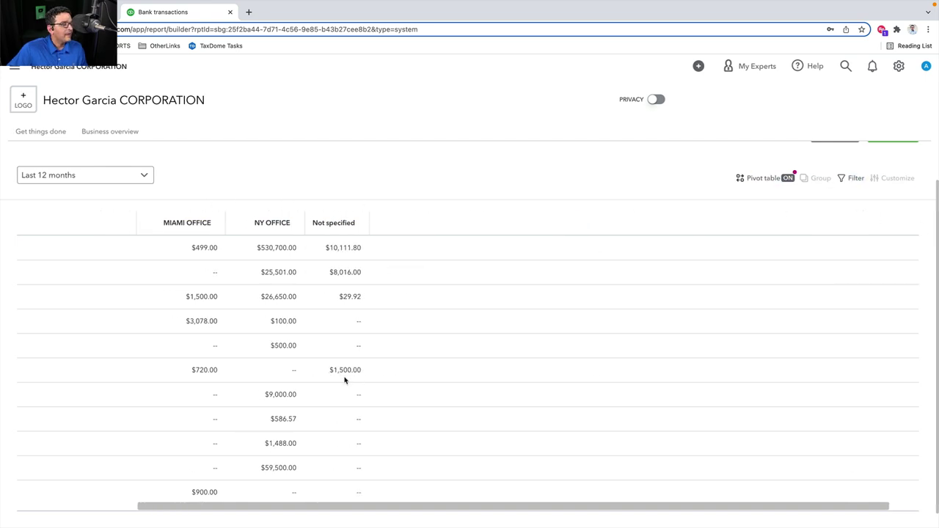
{"action": "scroll", "coordinate": [345, 380], "scroll_direction": "left", "scroll_amount": 1}
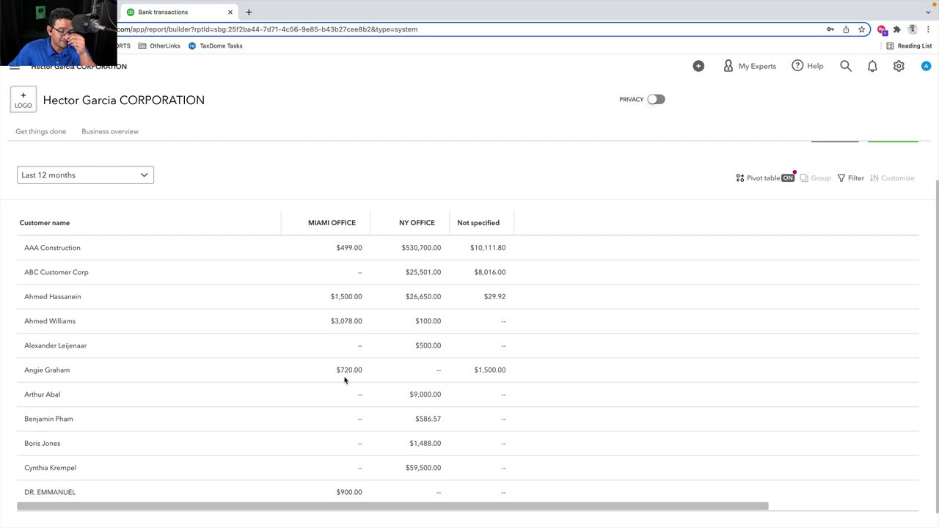
{"action": "scroll", "coordinate": [403, 326], "scroll_direction": "down", "scroll_amount": 1}
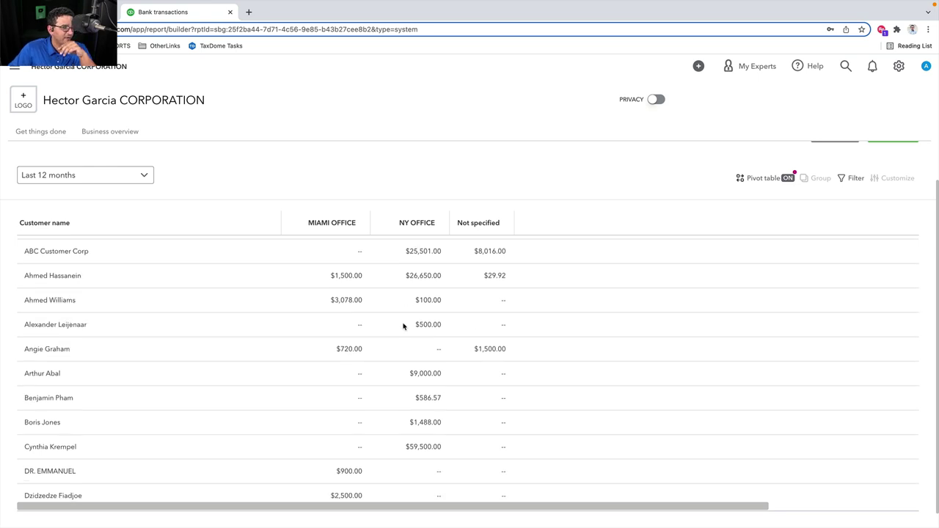
{"action": "scroll", "coordinate": [403, 326], "scroll_direction": "up", "scroll_amount": 3}
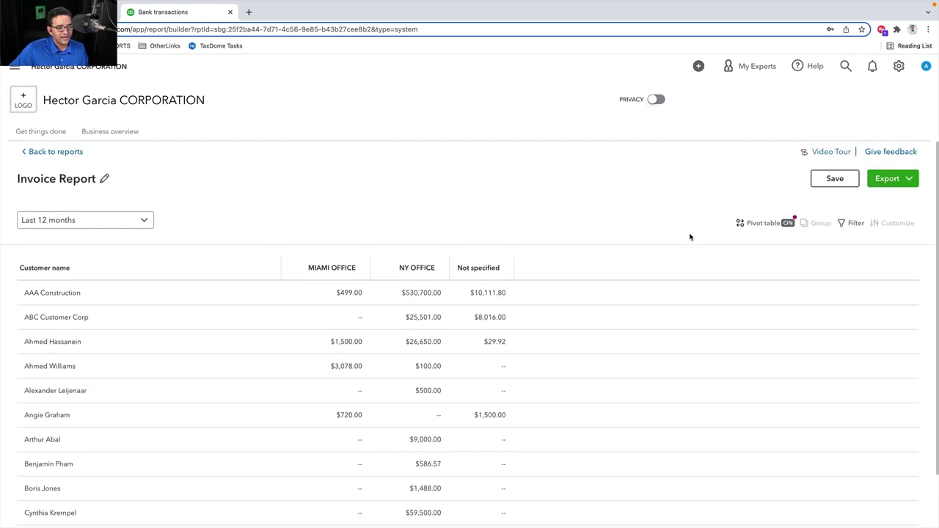
Save and export the Invoice Report to Excel, open the downloaded .xlsx, and exit full screen
{"action": "left_click", "coordinate": [835, 179]}
{"action": "left_click", "coordinate": [887, 179]}
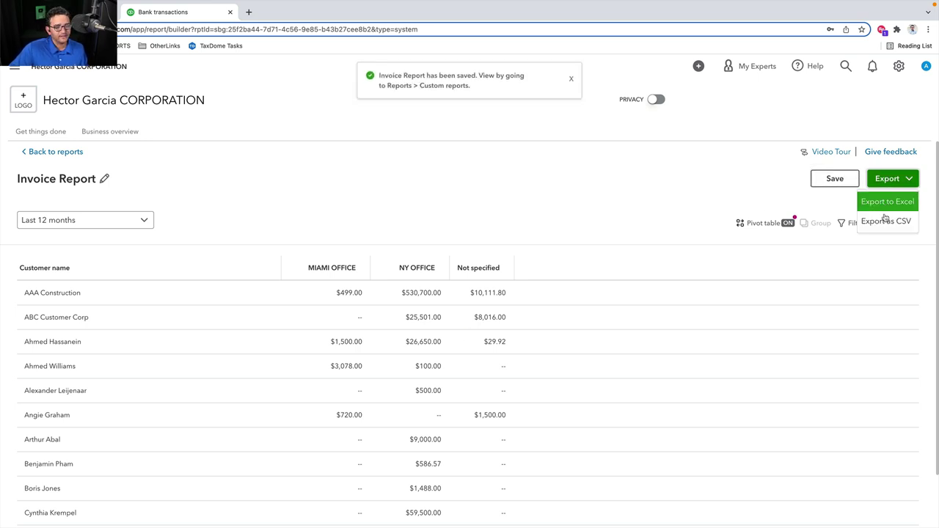
{"action": "left_click", "coordinate": [886, 203]}
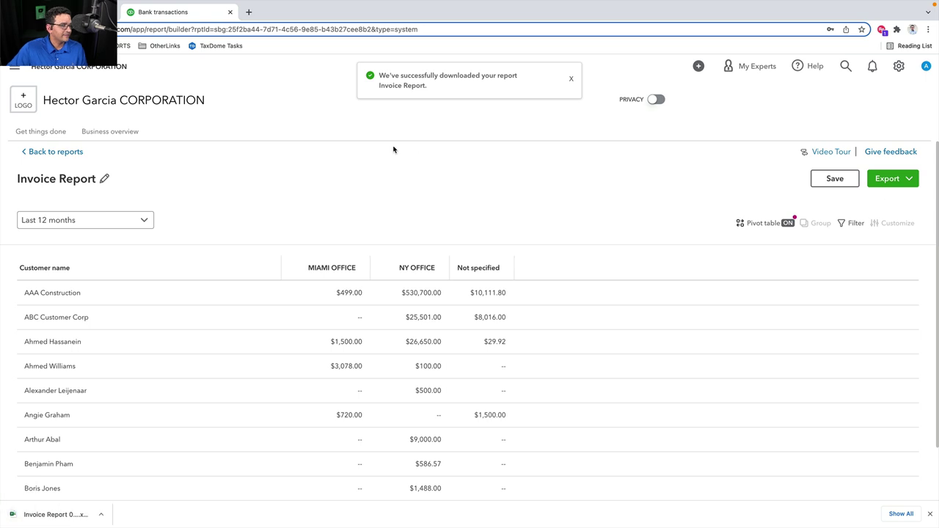
{"action": "left_click", "coordinate": [49, 516]}
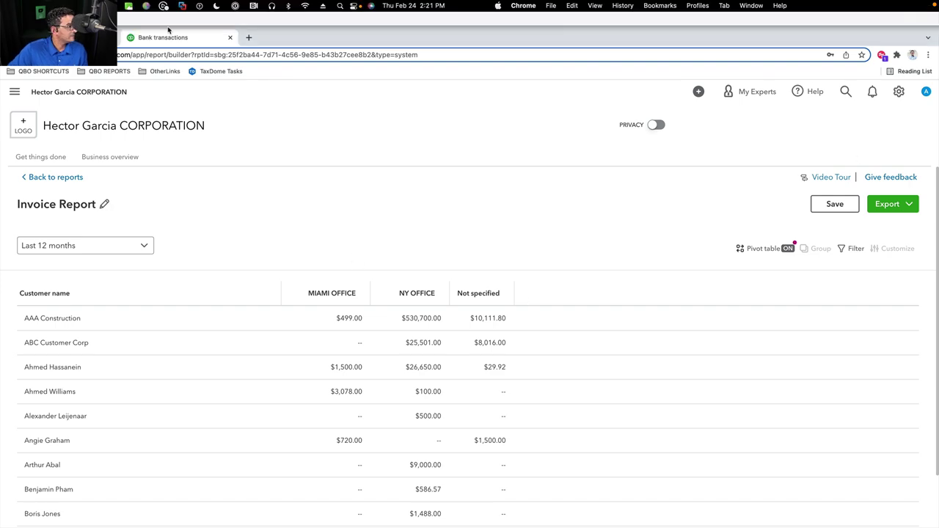
{"action": "key", "text": "ctrl+super+f"}
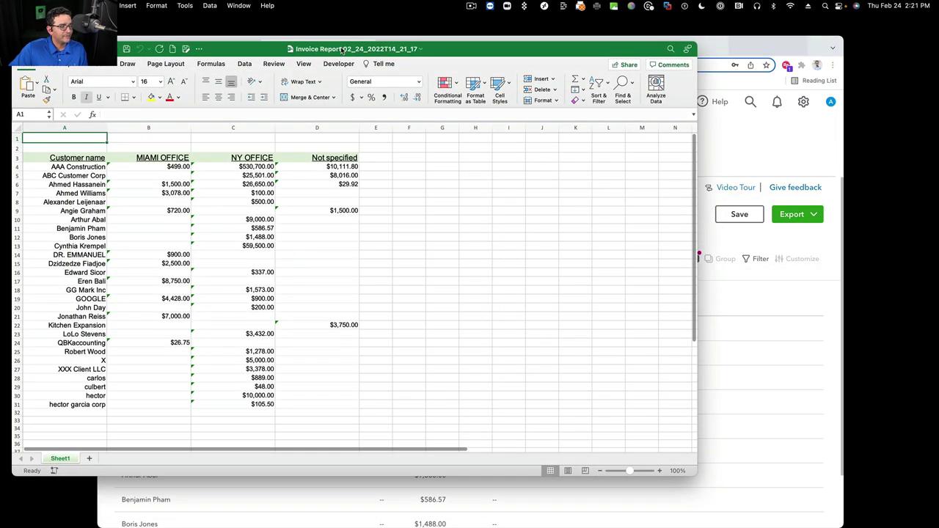
Review the exported invoice workbook at 150% zoom, then put Excel away
{"action": "left_click_drag", "start_coordinate": [77, 140], "coordinate": [340, 142]}
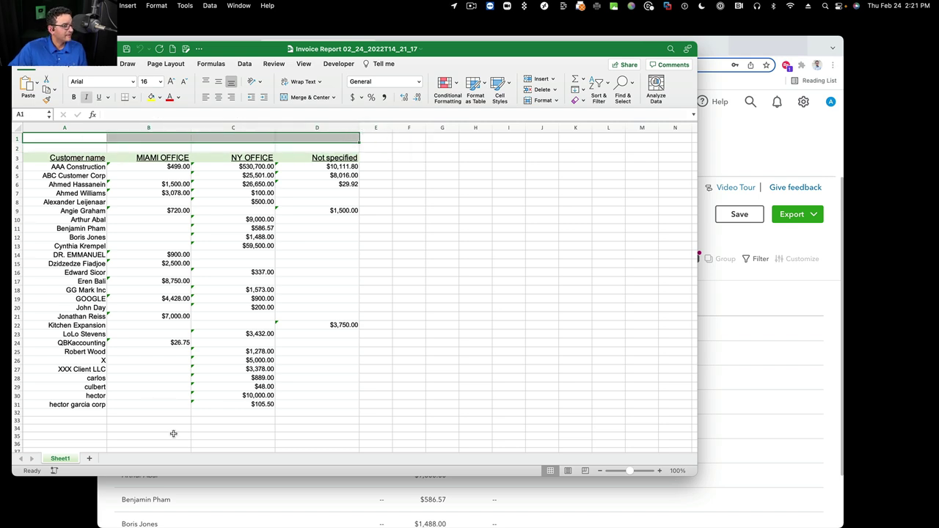
{"action": "left_click", "coordinate": [66, 419]}
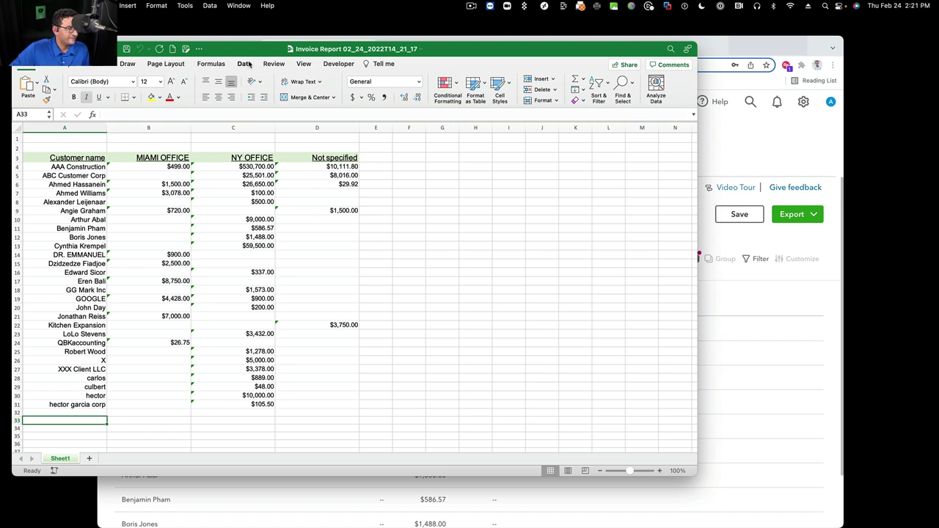
{"action": "left_click", "coordinate": [304, 64]}
{"action": "left_click", "coordinate": [346, 83]}
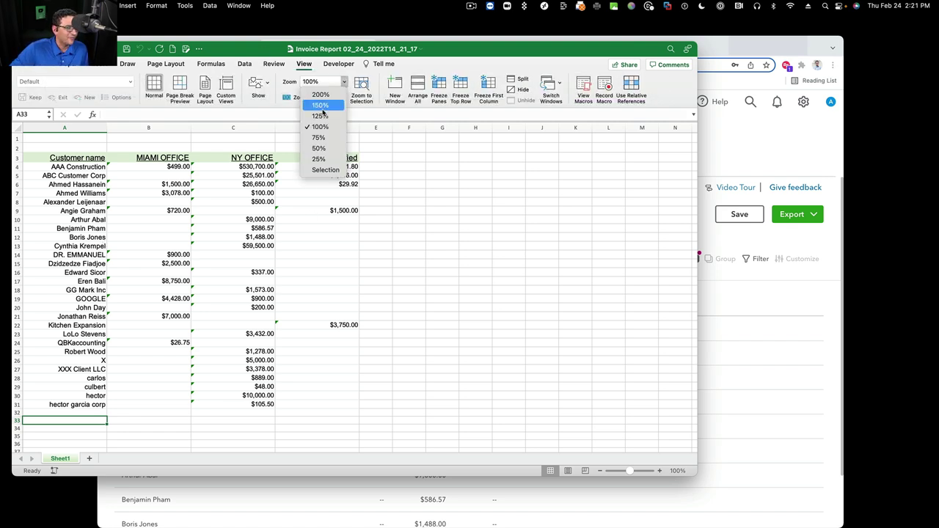
{"action": "left_click", "coordinate": [322, 103]}
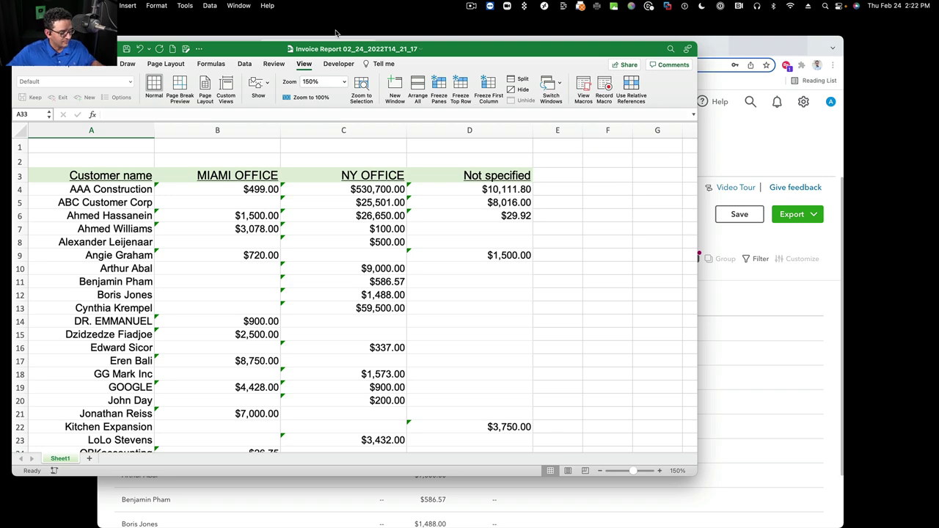
{"action": "scroll", "coordinate": [327, 262], "scroll_direction": "down", "scroll_amount": 3}
{"action": "scroll", "coordinate": [327, 263], "scroll_direction": "up", "scroll_amount": 3}
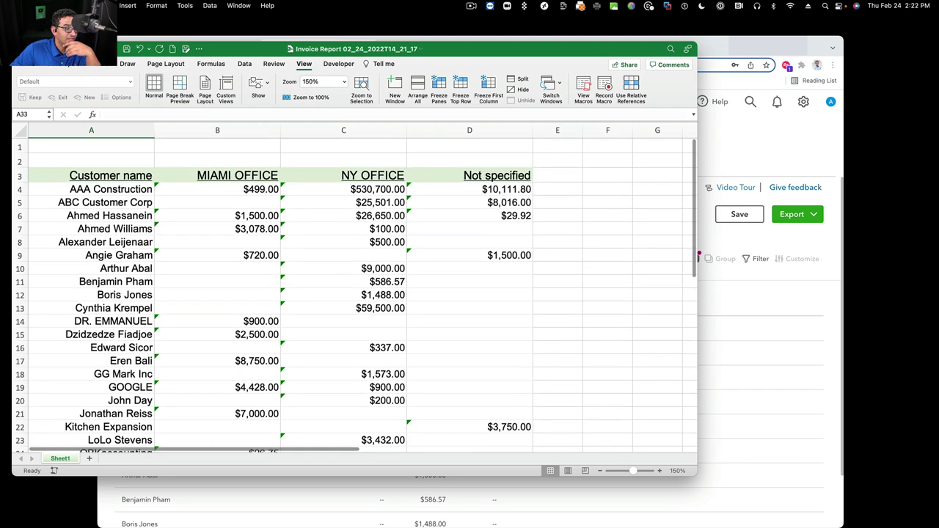
{"action": "key", "text": "super+w"}
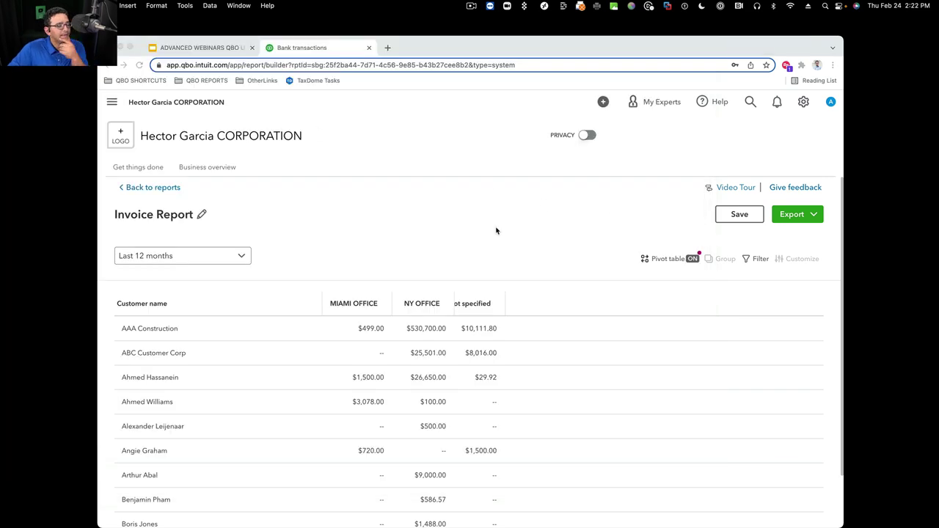
Return to the browser report and widen the Not specified column to show its title
{"action": "left_click", "coordinate": [754, 262]}
{"action": "left_click", "coordinate": [748, 259]}
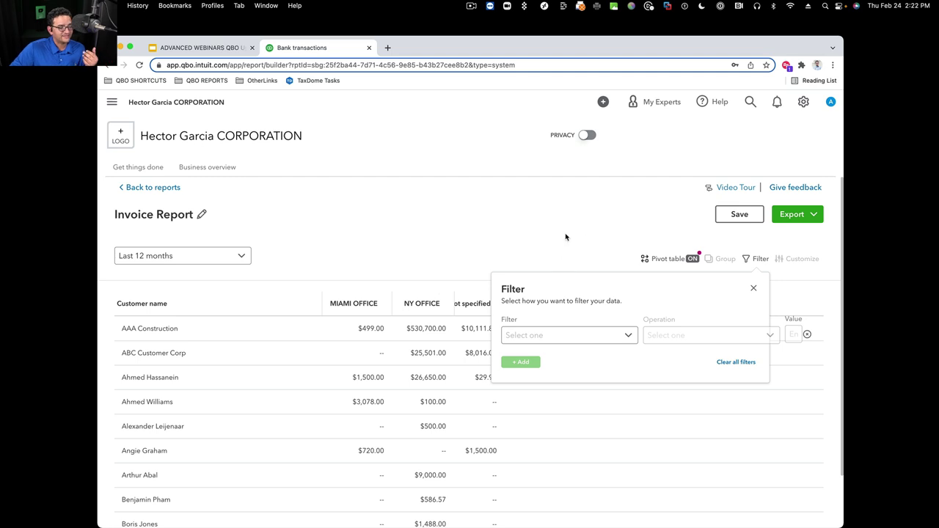
{"action": "left_click", "coordinate": [753, 288]}
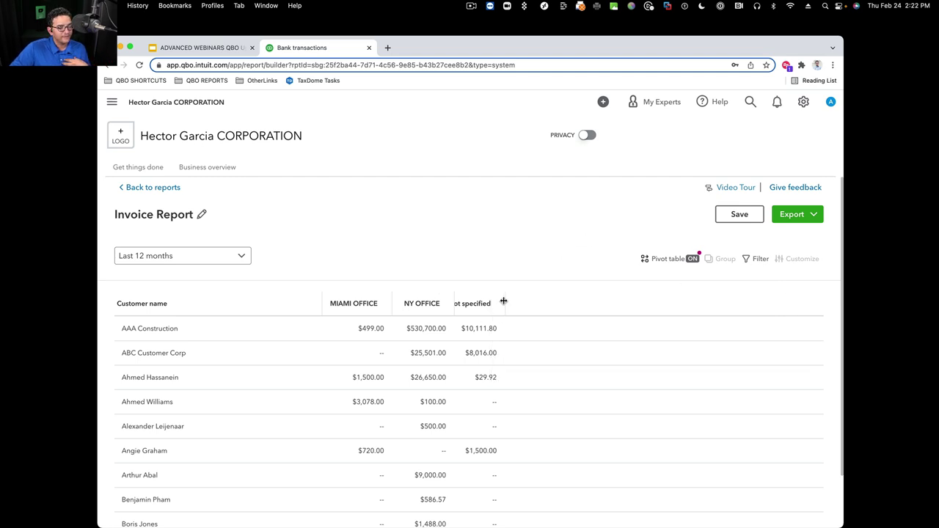
{"action": "left_click_drag", "start_coordinate": [505, 303], "coordinate": [547, 303]}
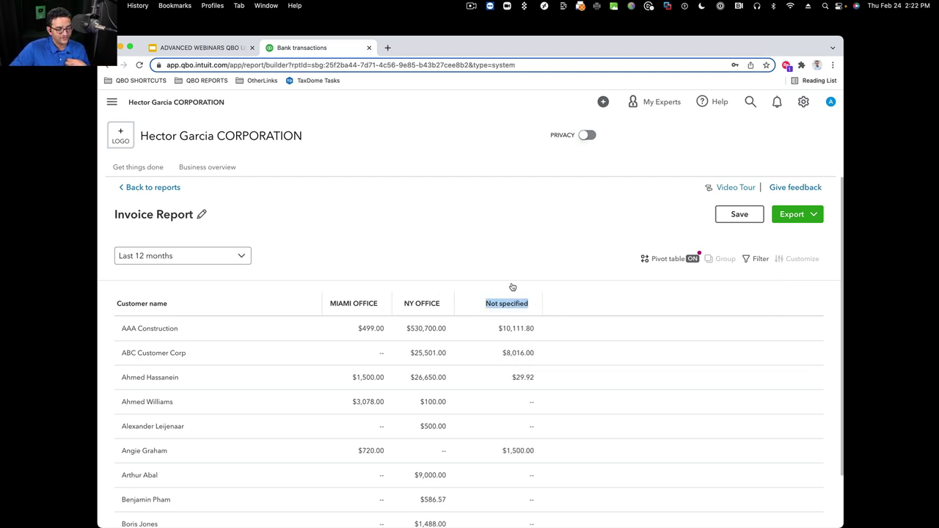
{"action": "scroll", "coordinate": [519, 314], "scroll_direction": "down", "scroll_amount": 2}
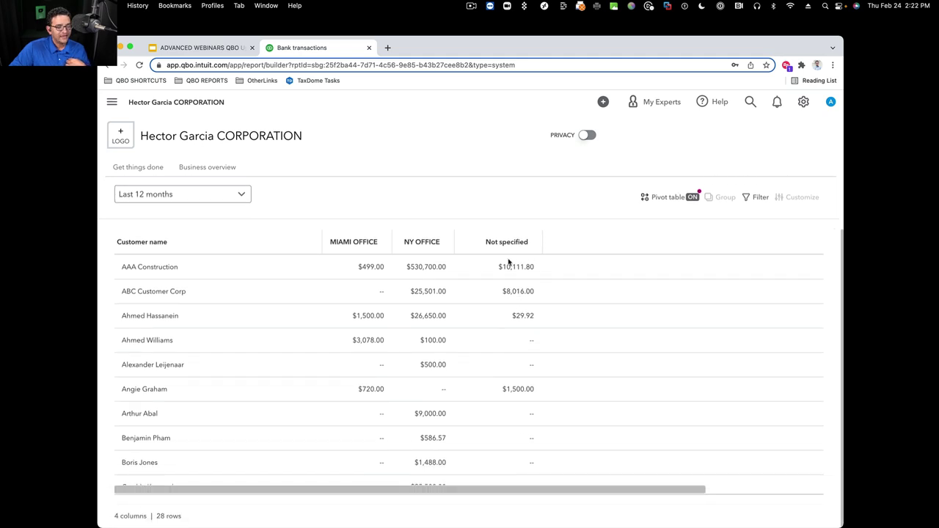
{"action": "scroll", "coordinate": [514, 411], "scroll_direction": "down", "scroll_amount": 10}
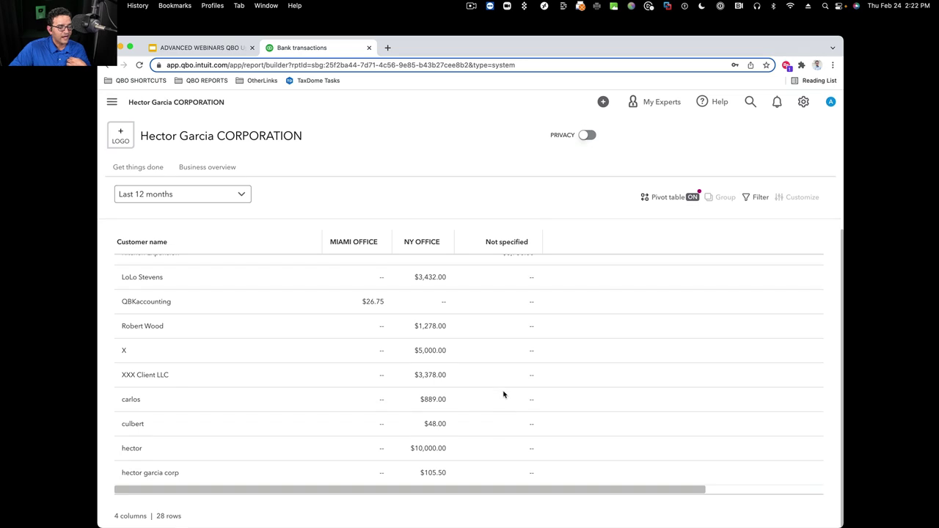
{"action": "scroll", "coordinate": [505, 396], "scroll_direction": "up", "scroll_amount": 12}
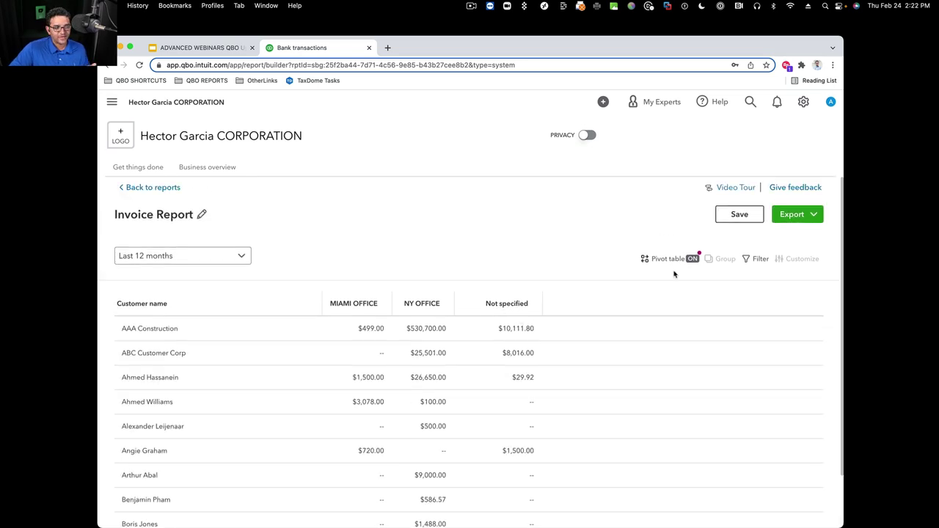
Filter the report to Location 'is not empty'
{"action": "left_click", "coordinate": [759, 259]}
{"action": "left_click", "coordinate": [621, 338]}
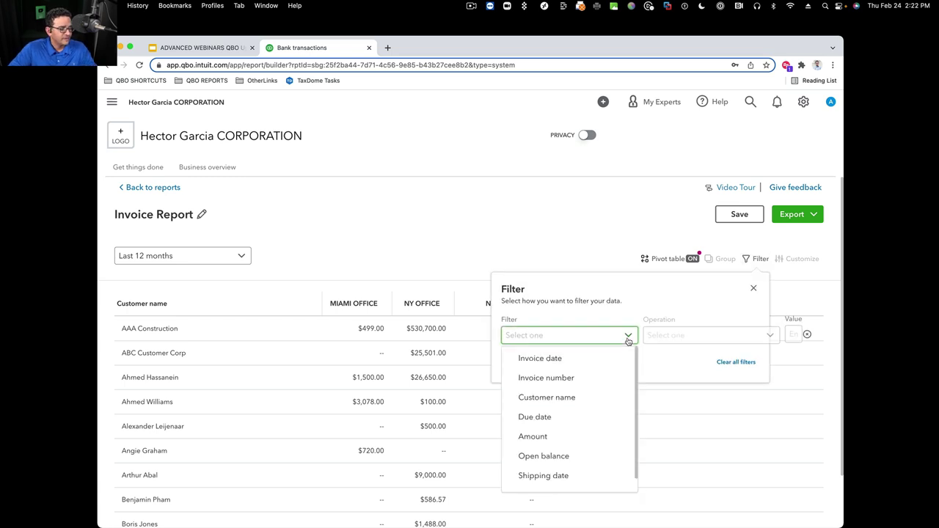
{"action": "scroll", "coordinate": [562, 455], "scroll_direction": "down", "scroll_amount": 1}
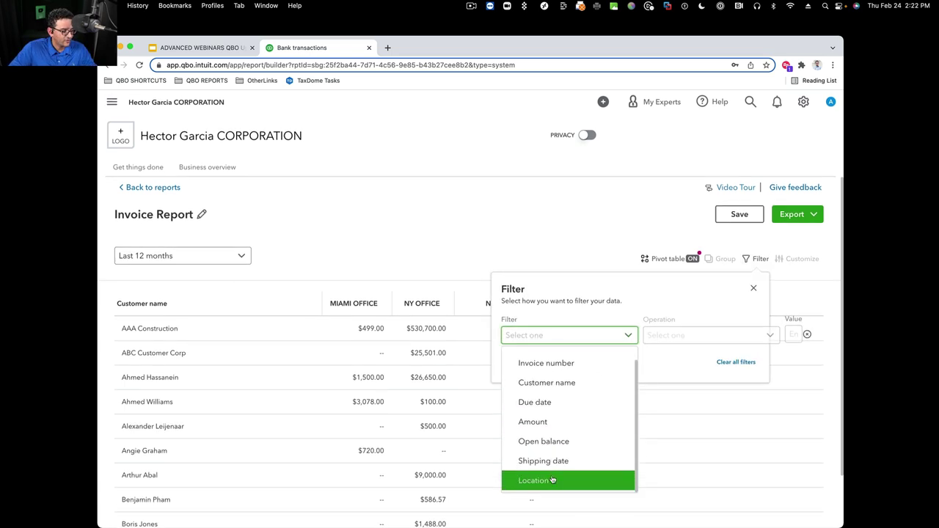
{"action": "left_click", "coordinate": [541, 480]}
{"action": "left_click", "coordinate": [698, 332]}
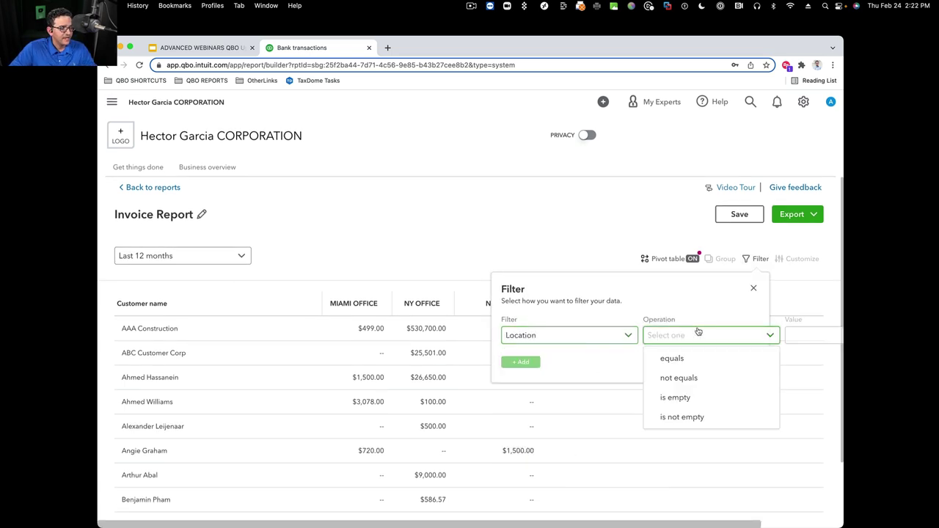
{"action": "left_click", "coordinate": [688, 417]}
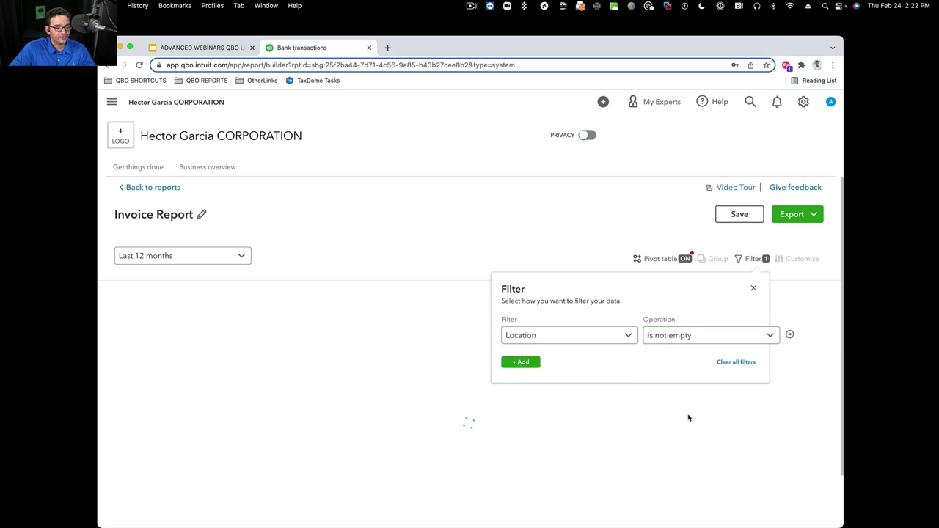
{"action": "left_click", "coordinate": [754, 287]}
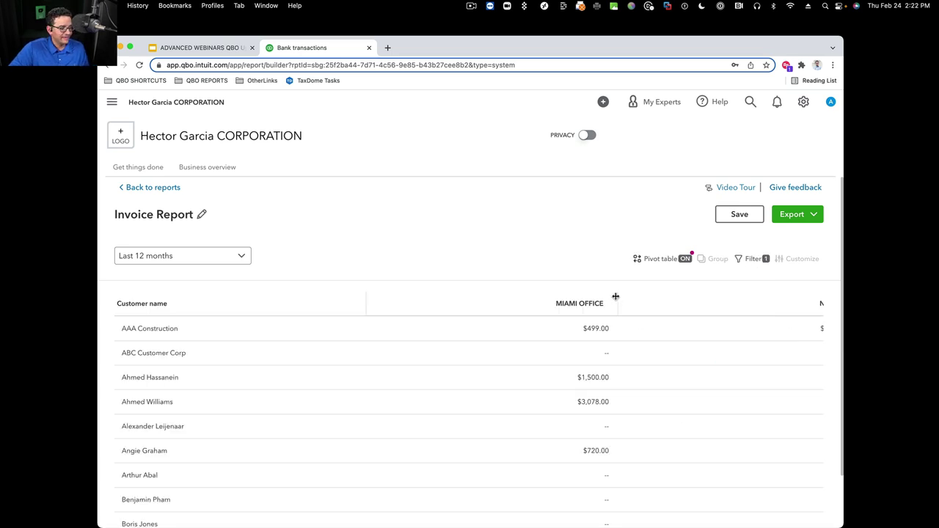
Narrow the MIAMI OFFICE and NY OFFICE columns
{"action": "left_click_drag", "start_coordinate": [616, 296], "coordinate": [256, 298]}
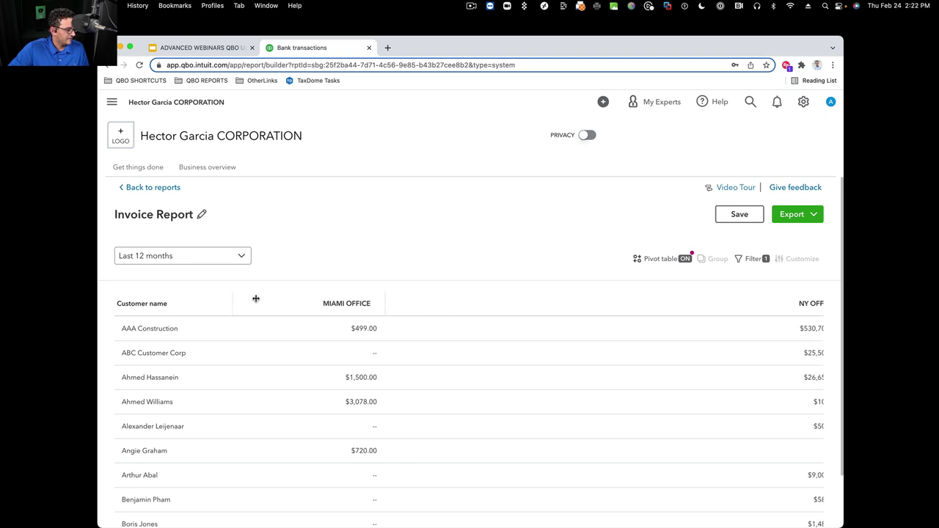
{"action": "scroll", "coordinate": [704, 306], "scroll_direction": "right", "scroll_amount": 2}
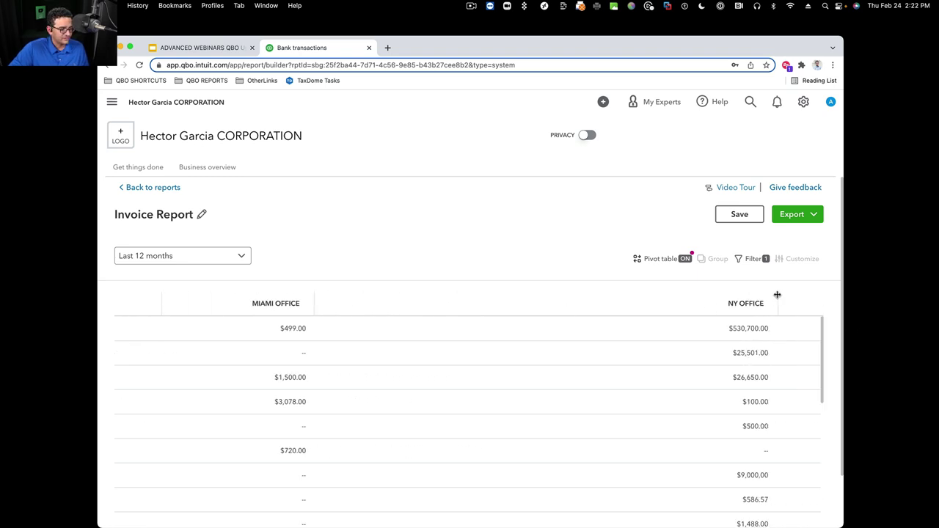
{"action": "left_click_drag", "start_coordinate": [777, 294], "coordinate": [415, 302]}
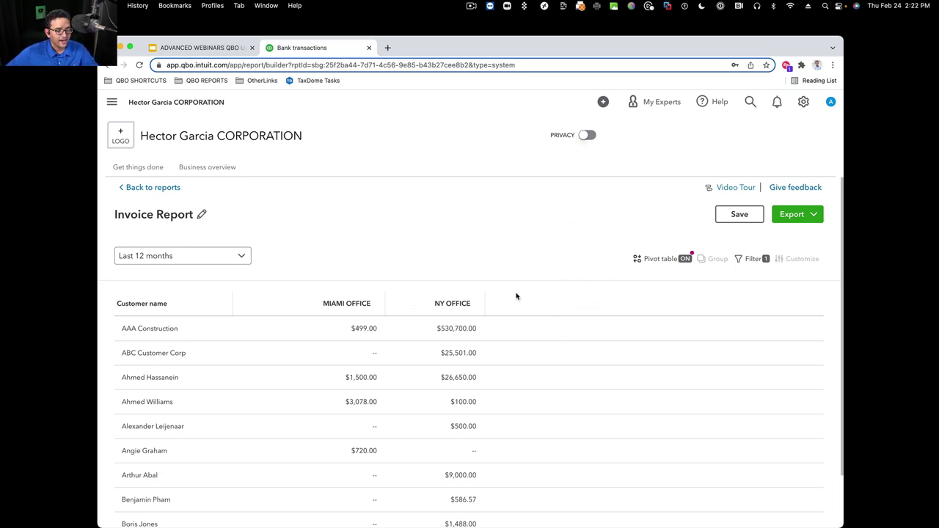
Change the Location filter to show only invoices with no location
{"action": "left_click", "coordinate": [759, 261]}
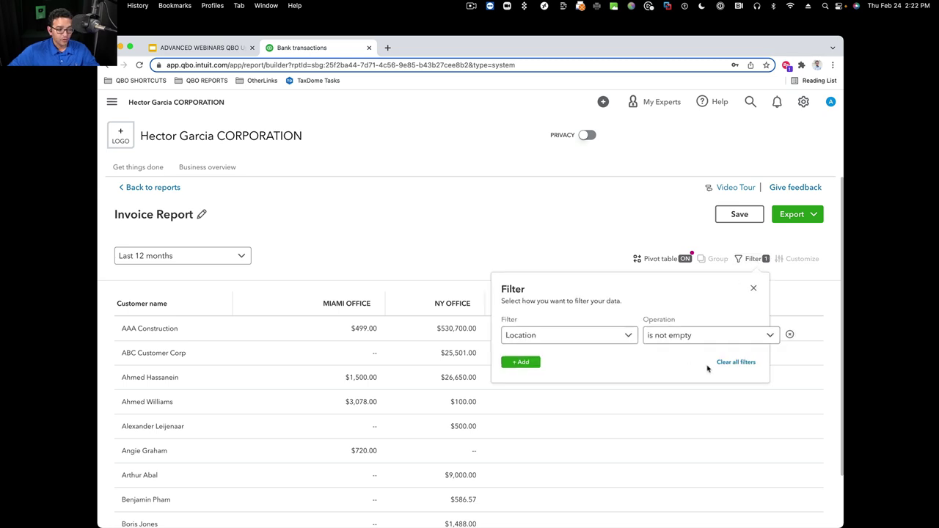
{"action": "left_click", "coordinate": [766, 336]}
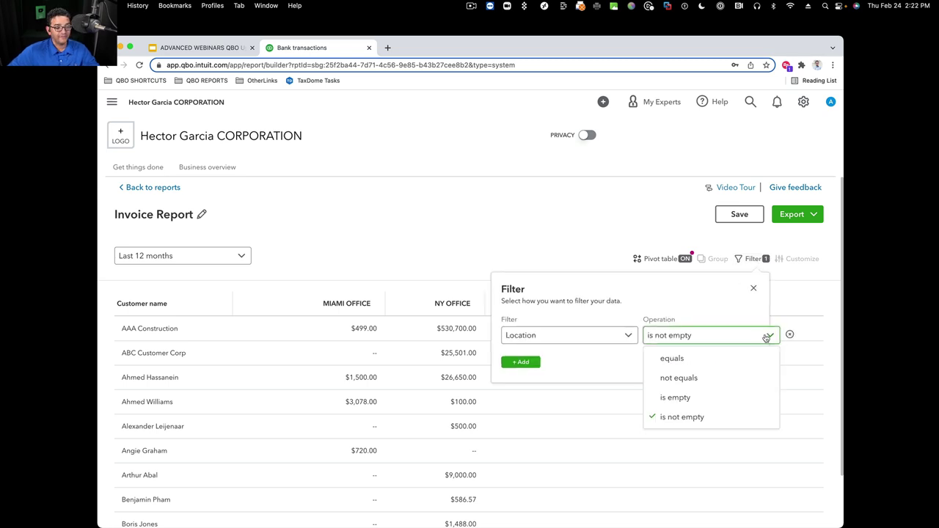
{"action": "left_click", "coordinate": [678, 399]}
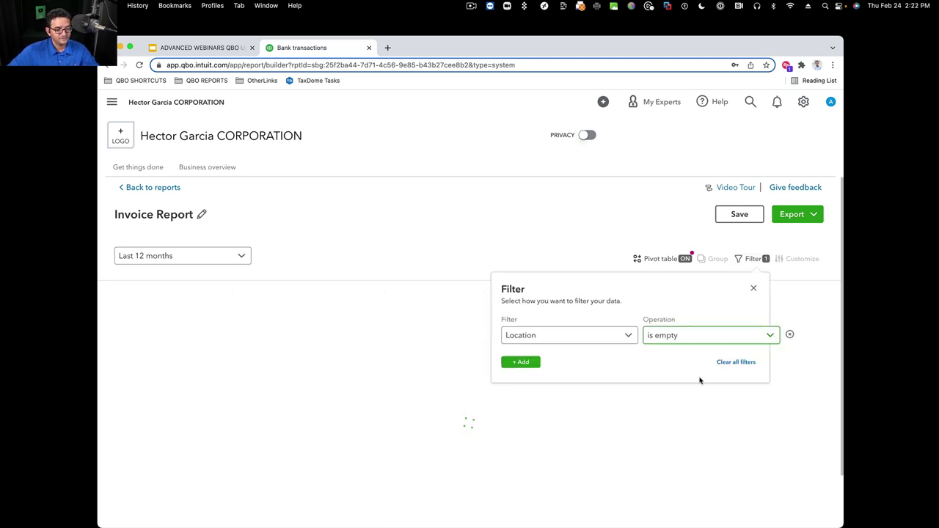
{"action": "left_click", "coordinate": [753, 289]}
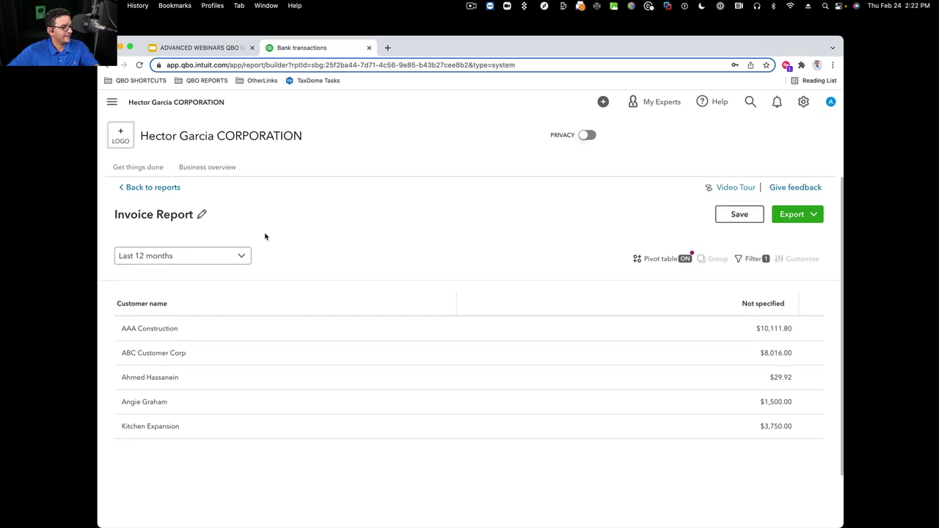
Retitle the report 'Invoices by Customers missing a LOCATION' and save it
{"action": "left_click", "coordinate": [201, 215]}
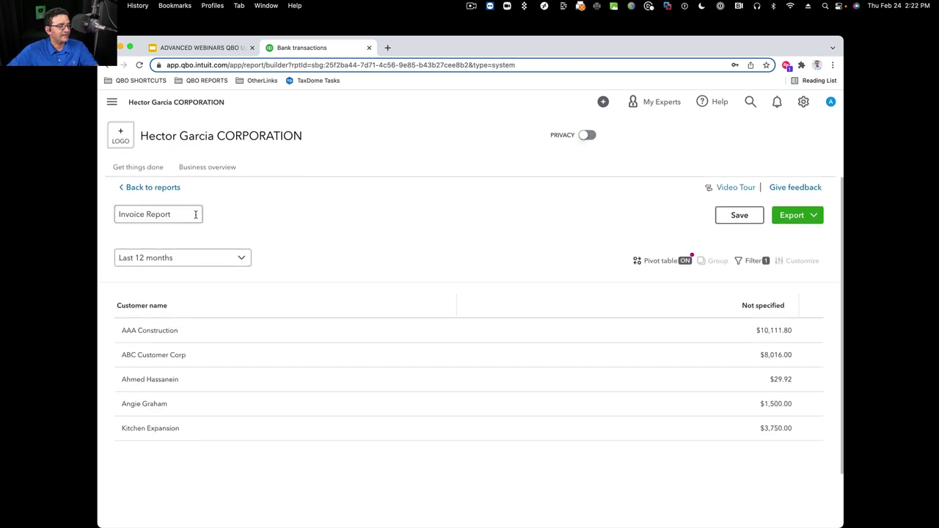
{"action": "left_click_drag", "start_coordinate": [180, 215], "coordinate": [75, 209]}
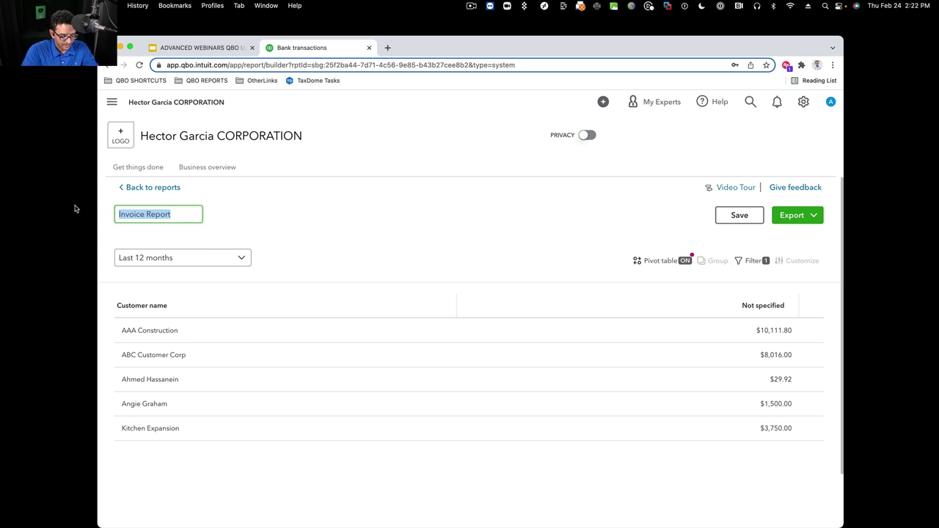
{"action": "type", "text": "Invoices by Cus"}
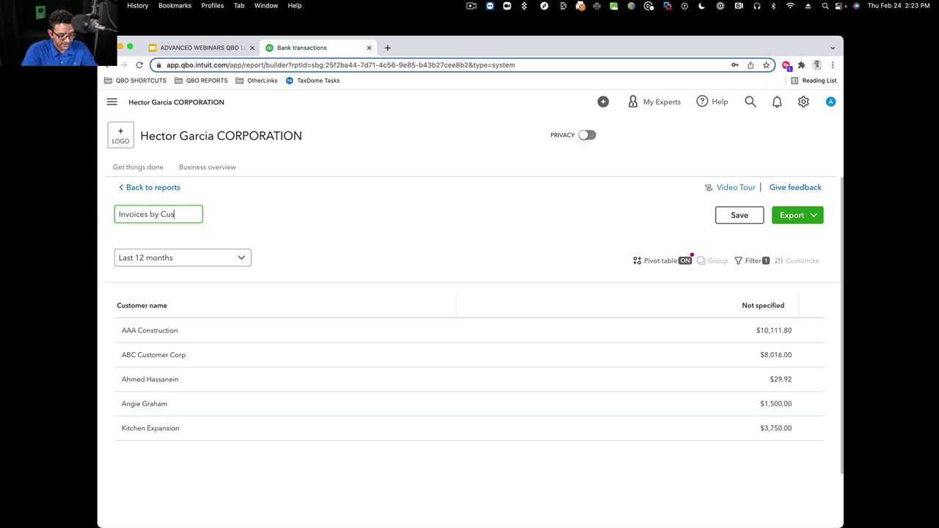
{"action": "type", "text": "tomers missing a"}
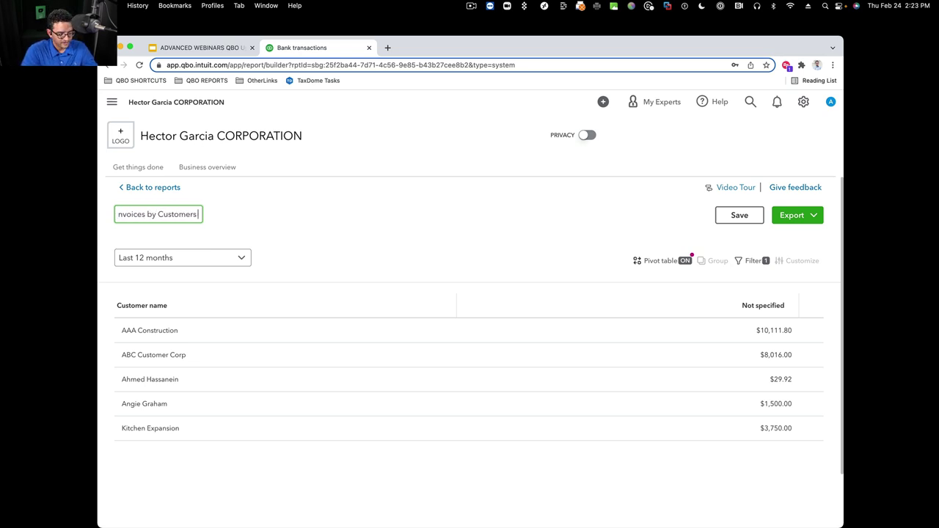
{"action": "type", "text": " LOCATION"}
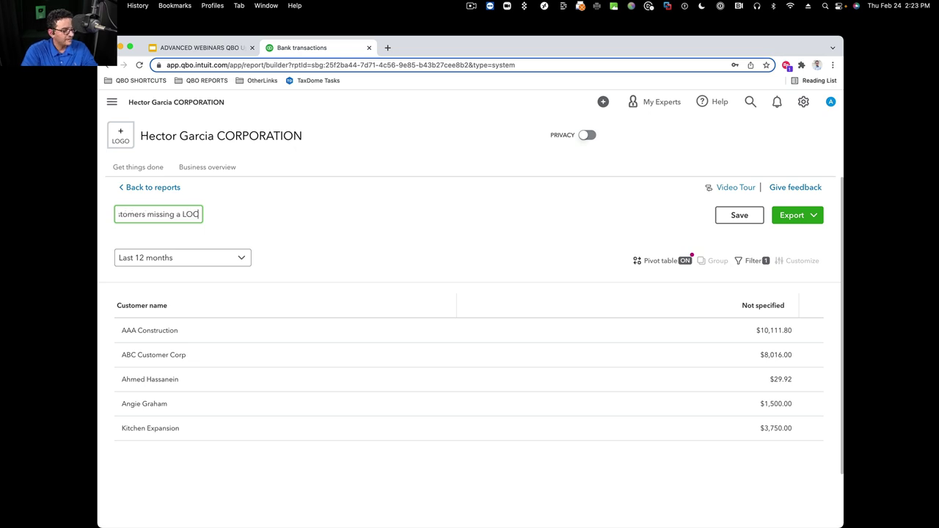
{"action": "left_click", "coordinate": [739, 214]}
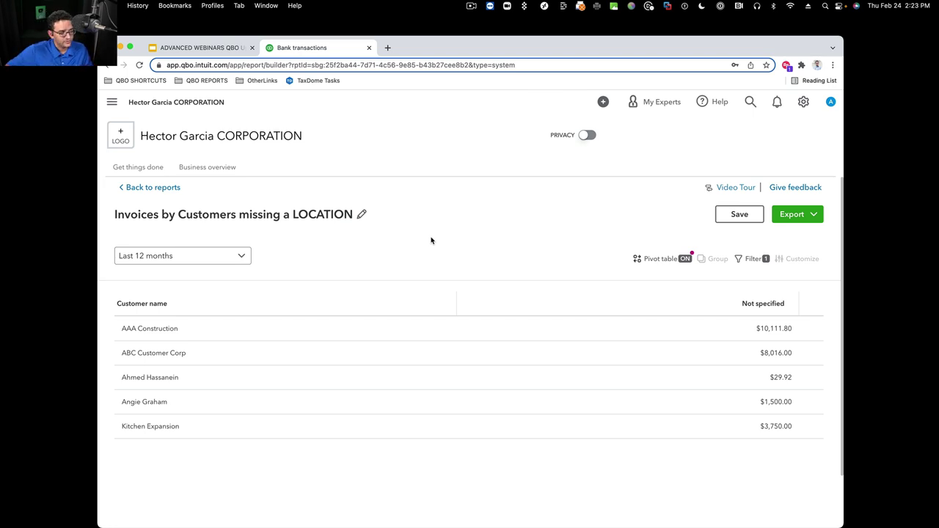
{"action": "scroll", "coordinate": [704, 294], "scroll_direction": "down", "scroll_amount": 2}
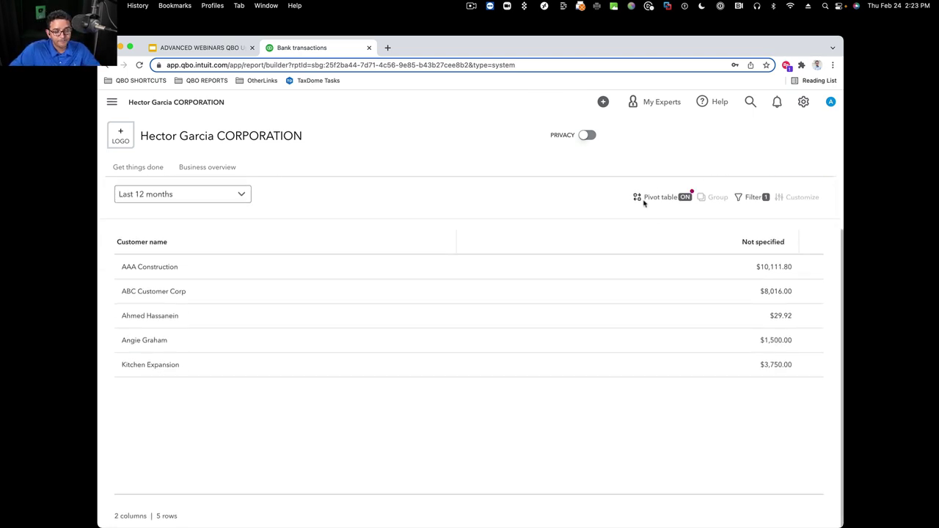
{"action": "key", "text": "alt+super+8"}
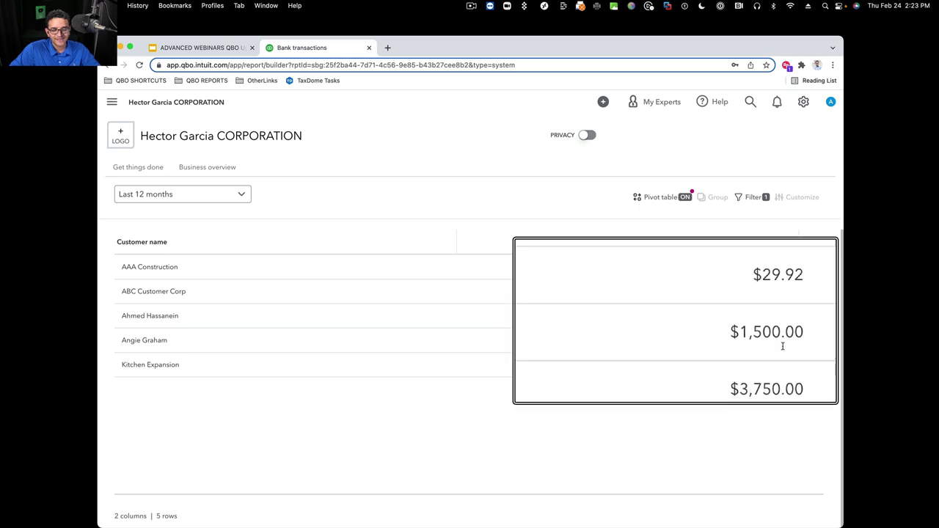
{"action": "key", "text": "alt+super+8"}
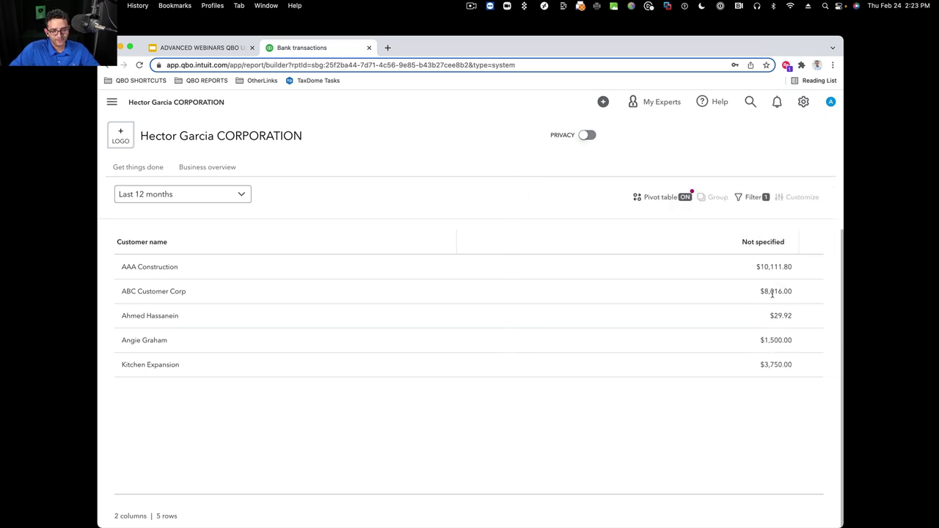
{"action": "scroll", "coordinate": [771, 282], "scroll_direction": "up", "scroll_amount": 2}
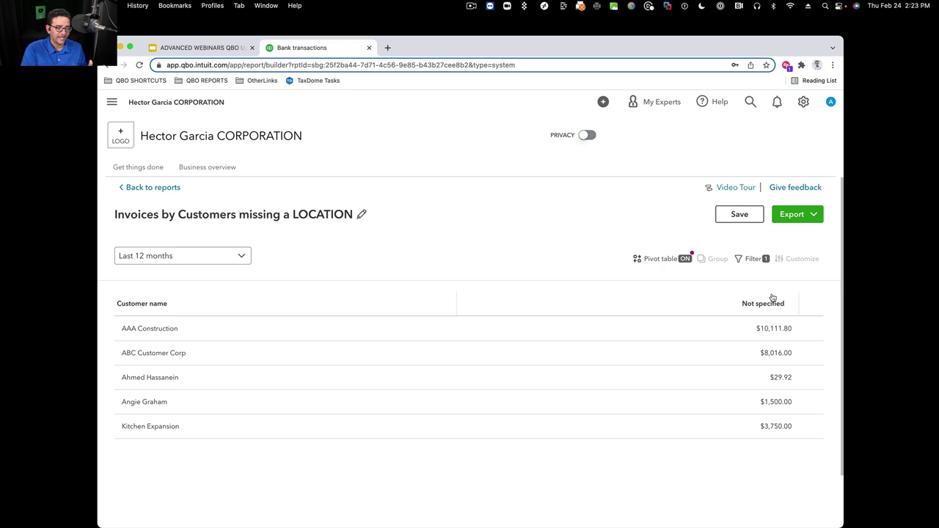
Turn off the pivot table so individual invoices are listed
{"action": "left_click", "coordinate": [664, 260]}
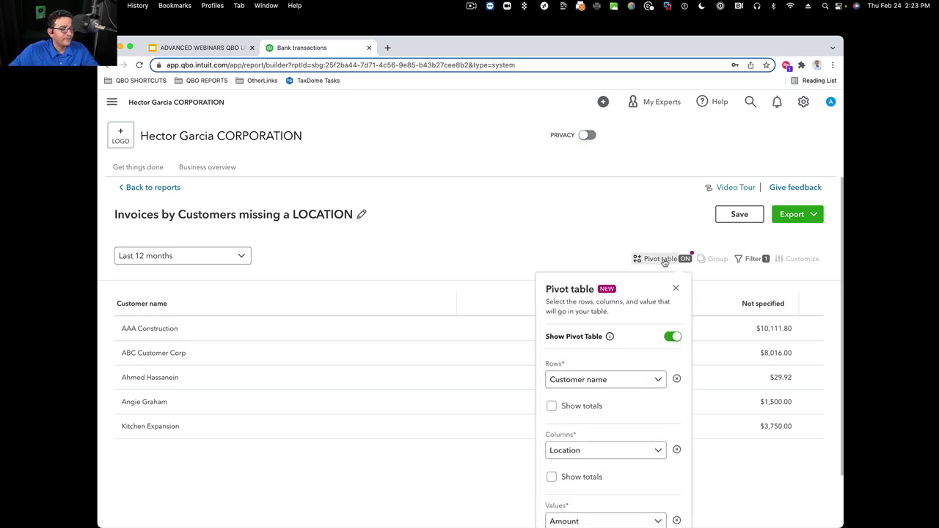
{"action": "left_click", "coordinate": [675, 337]}
{"action": "left_click", "coordinate": [676, 287]}
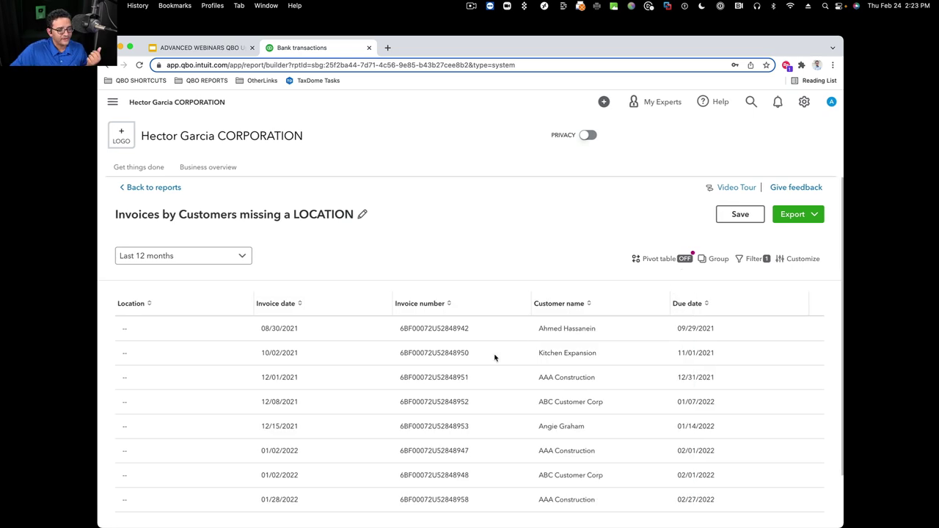
Switch the Location filter back to 'is not empty'
{"action": "left_click", "coordinate": [754, 259]}
{"action": "left_click", "coordinate": [711, 335]}
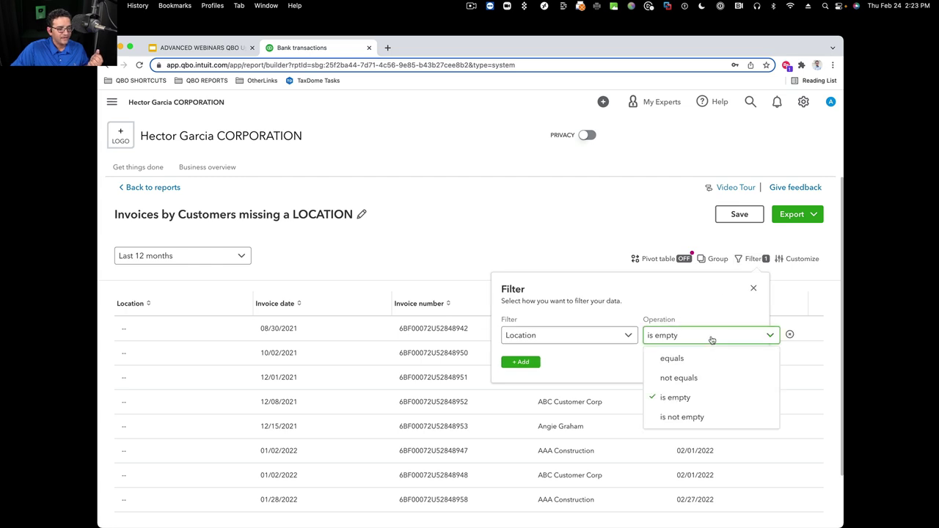
{"action": "left_click", "coordinate": [688, 418]}
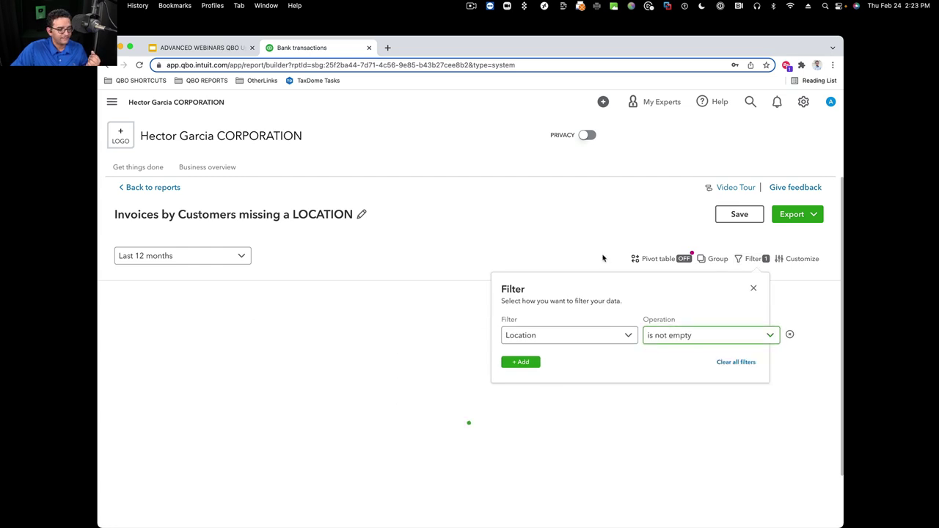
{"action": "left_click", "coordinate": [752, 287]}
{"action": "left_click", "coordinate": [710, 261]}
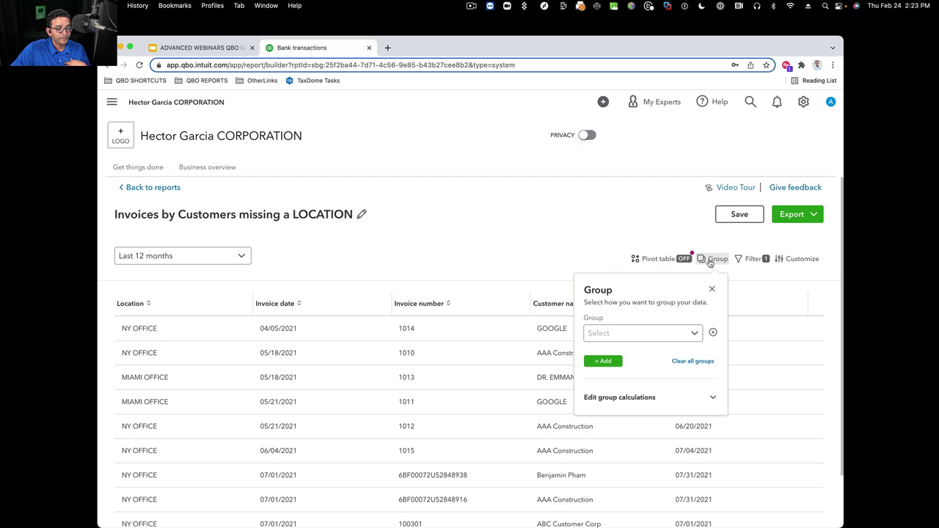
Group the invoices by Location
{"action": "left_click", "coordinate": [636, 335]}
{"action": "left_click", "coordinate": [613, 453]}
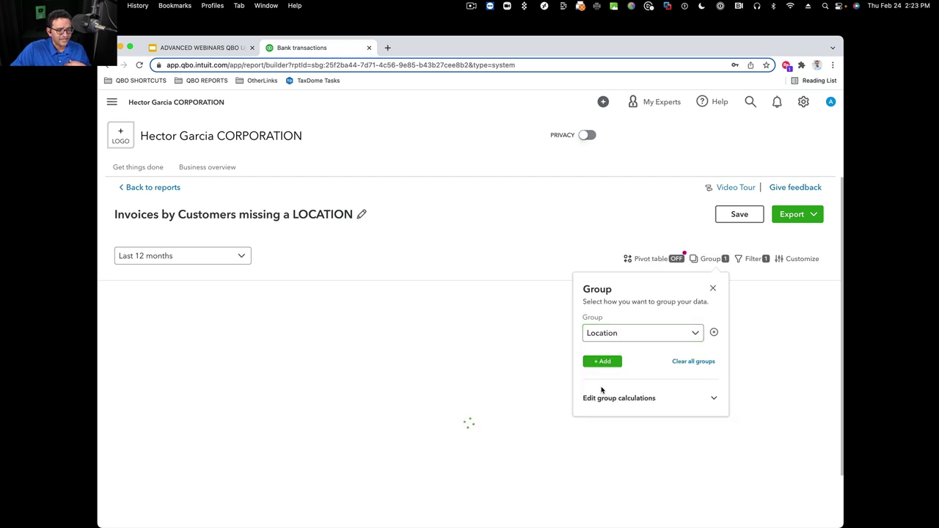
{"action": "left_click", "coordinate": [712, 289]}
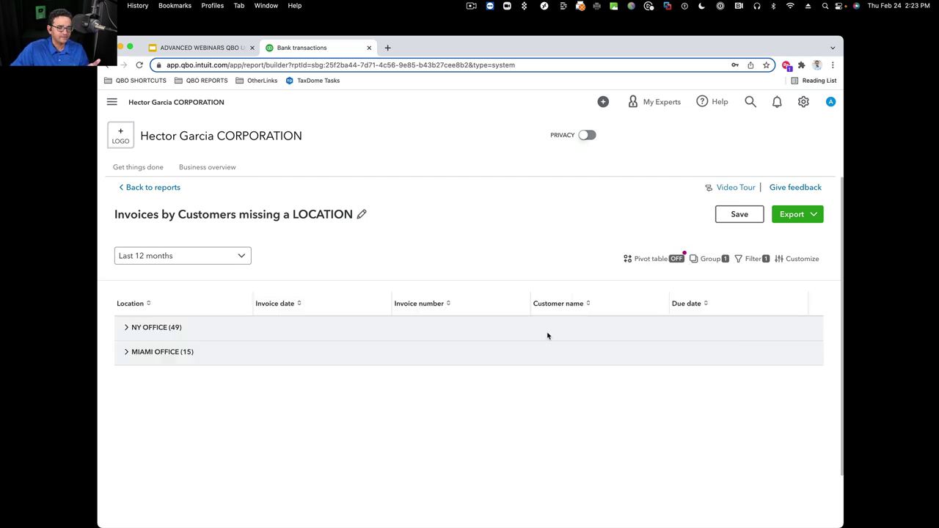
Move the Amount column directly after Location in the report layout
{"action": "left_click", "coordinate": [798, 258]}
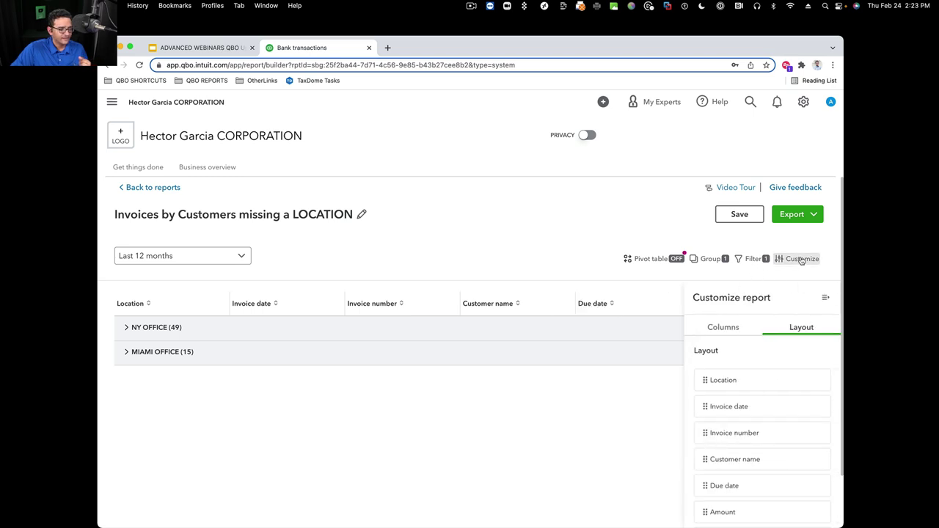
{"action": "scroll", "coordinate": [761, 394], "scroll_direction": "down", "scroll_amount": 2}
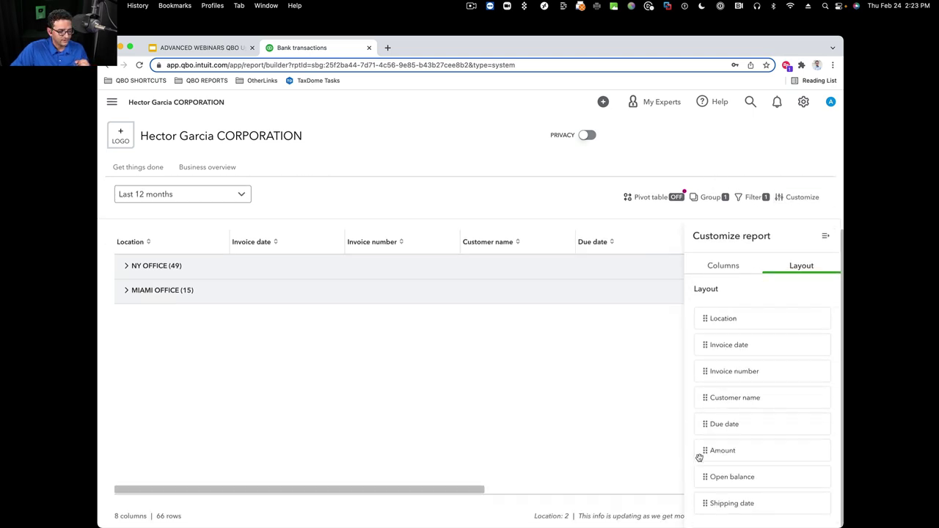
{"action": "left_click_drag", "start_coordinate": [701, 450], "coordinate": [696, 341]}
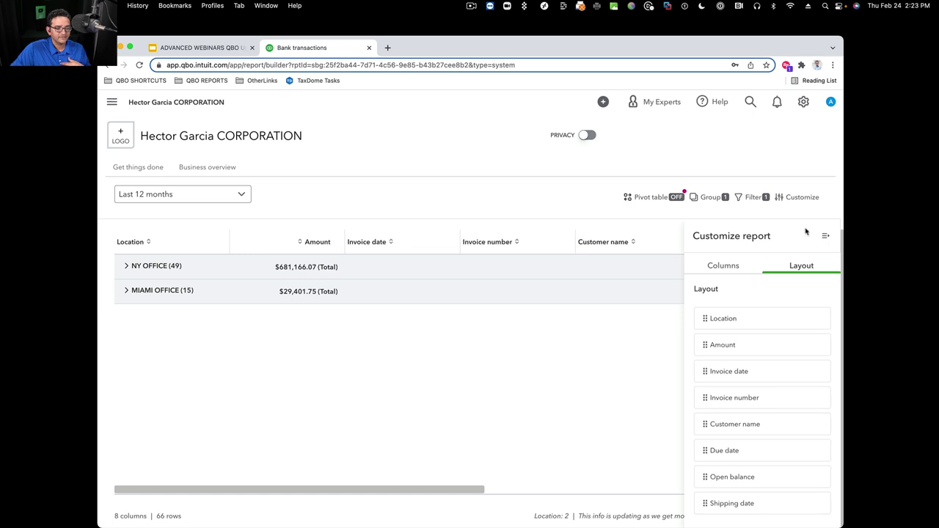
{"action": "left_click", "coordinate": [825, 235]}
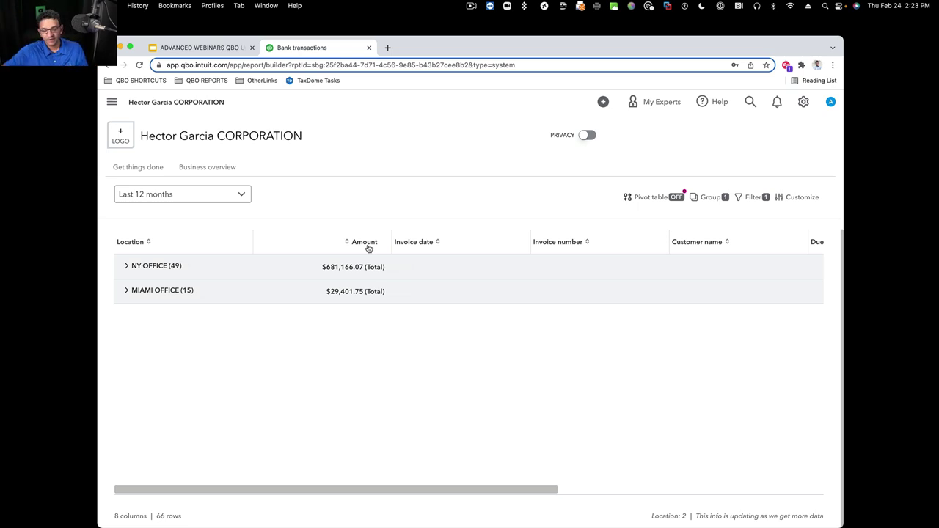
{"action": "left_click", "coordinate": [708, 196]}
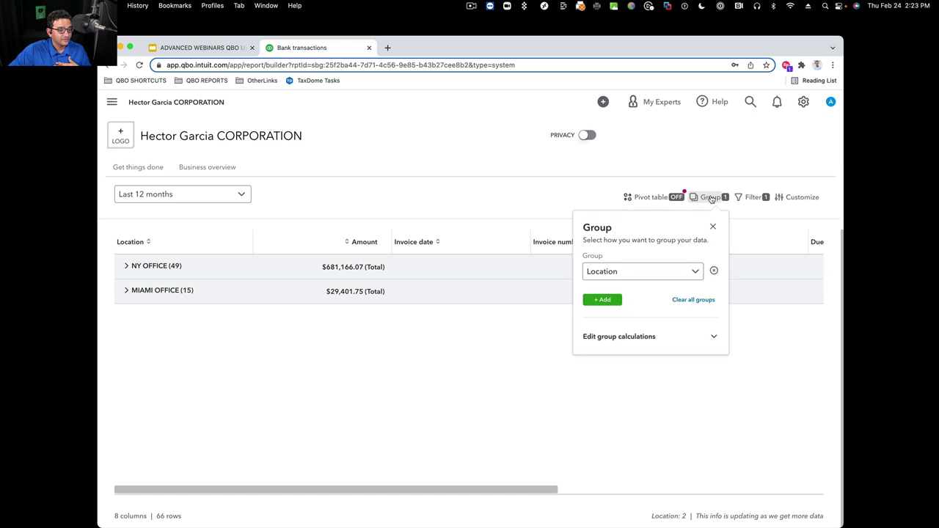
{"action": "left_click", "coordinate": [602, 299]}
{"action": "left_click", "coordinate": [645, 308]}
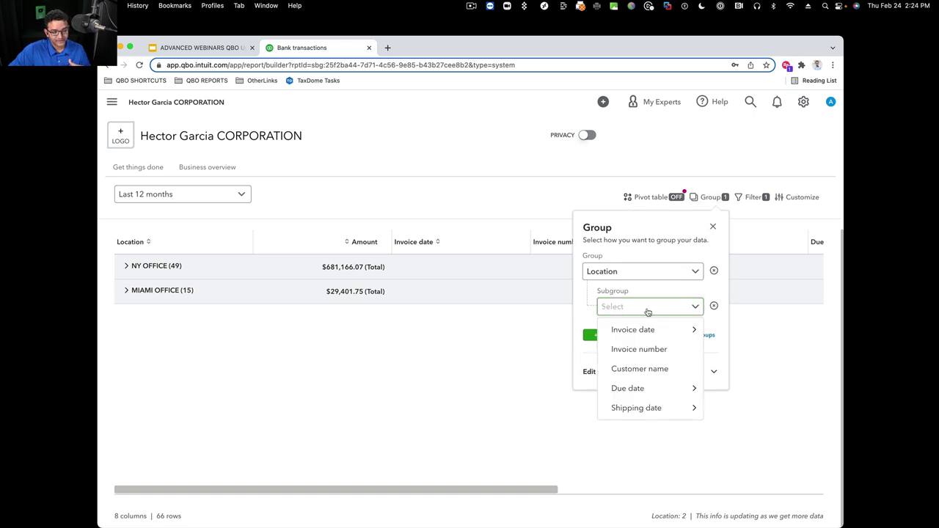
{"action": "left_click", "coordinate": [650, 369]}
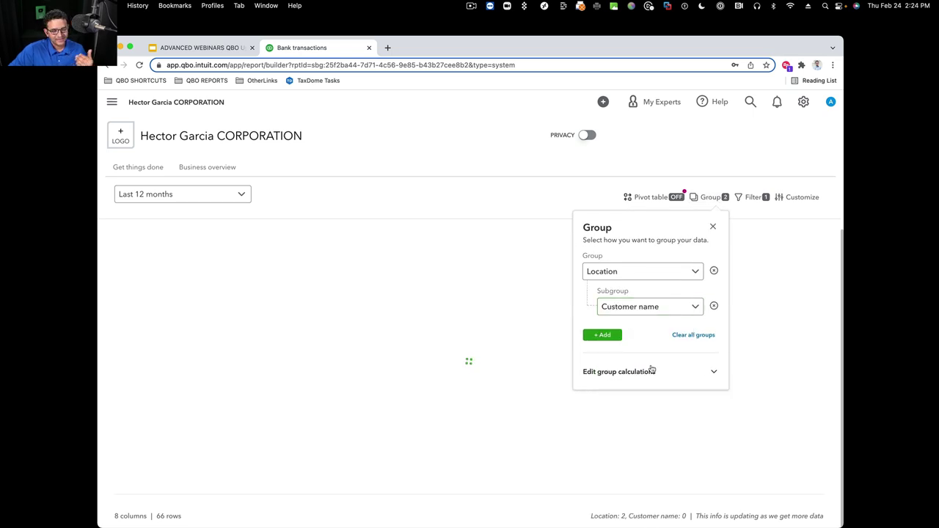
{"action": "left_click", "coordinate": [713, 227]}
{"action": "left_click", "coordinate": [128, 266]}
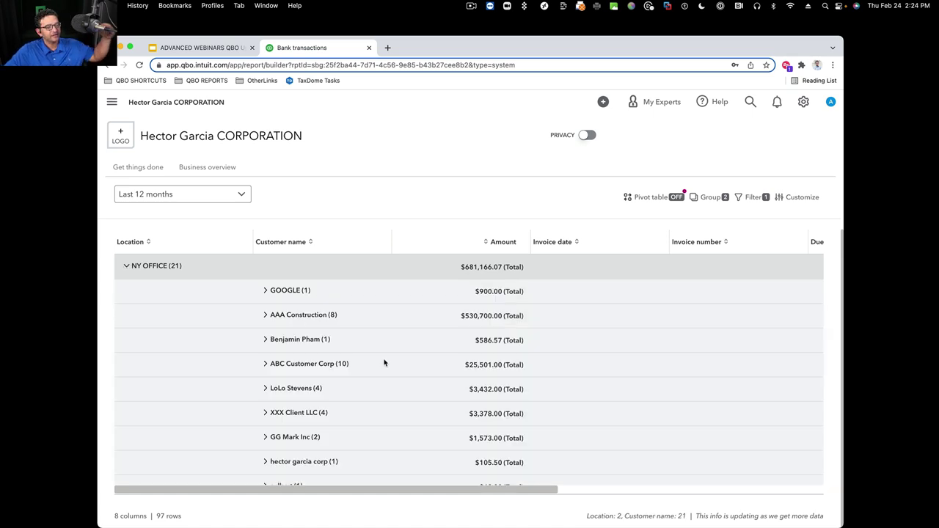
{"action": "left_click", "coordinate": [267, 315]}
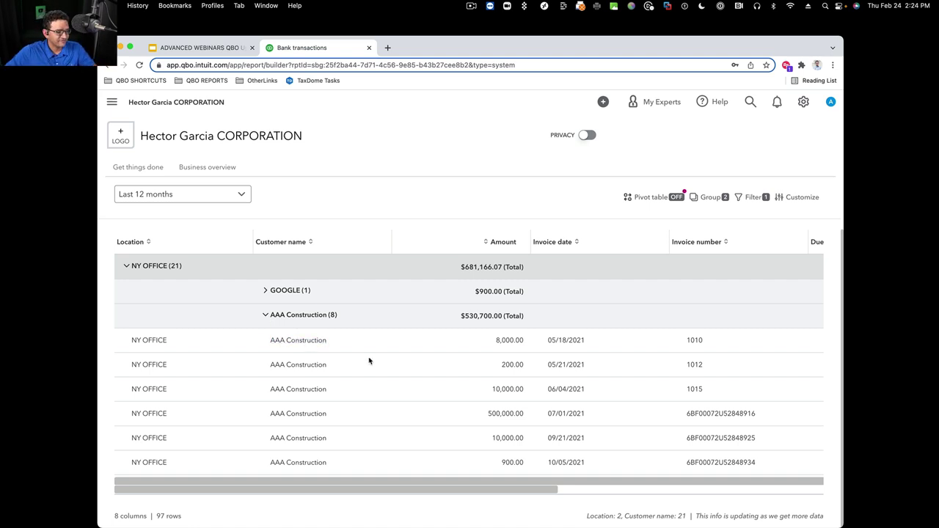
{"action": "left_click", "coordinate": [513, 345]}
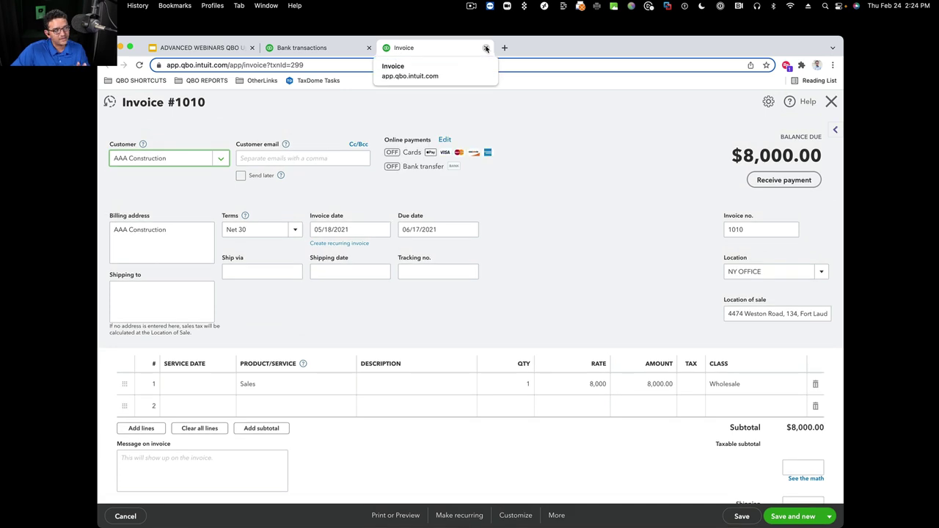
{"action": "left_click", "coordinate": [486, 48]}
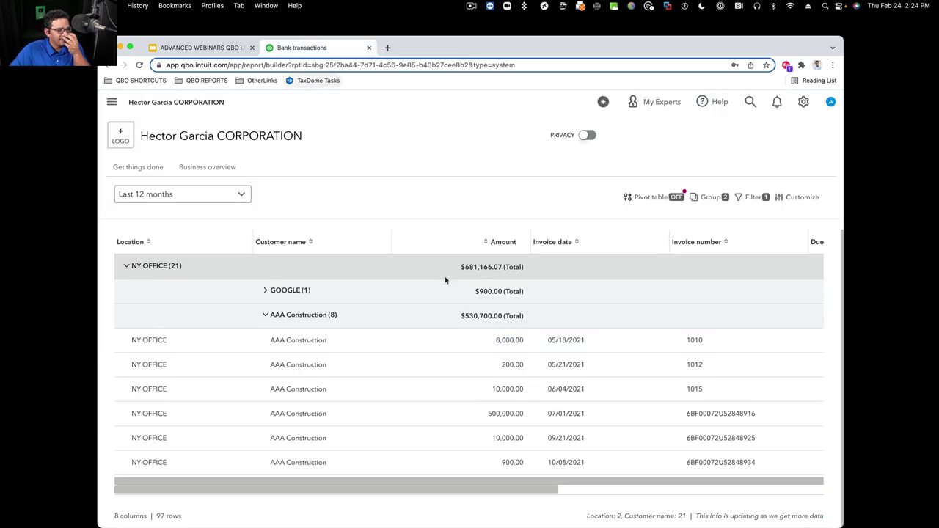
{"action": "left_click", "coordinate": [653, 198]}
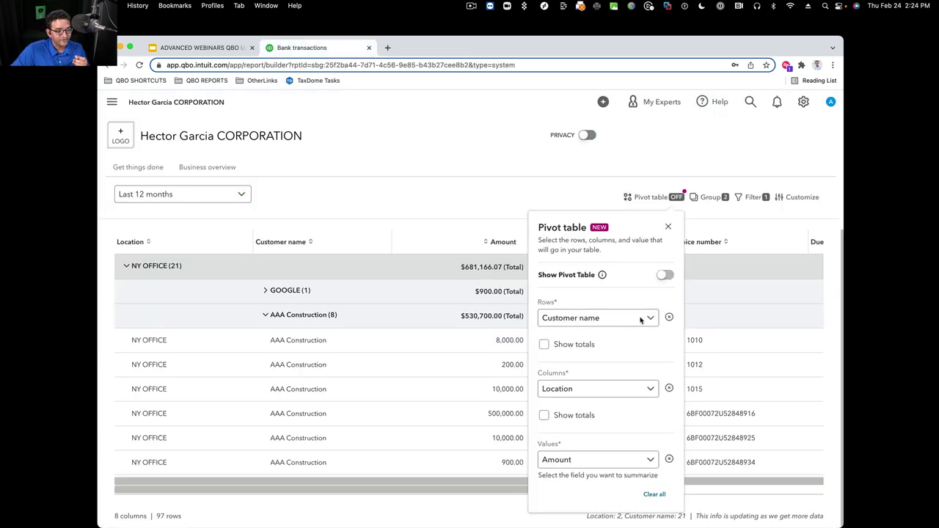
{"action": "left_click", "coordinate": [663, 277]}
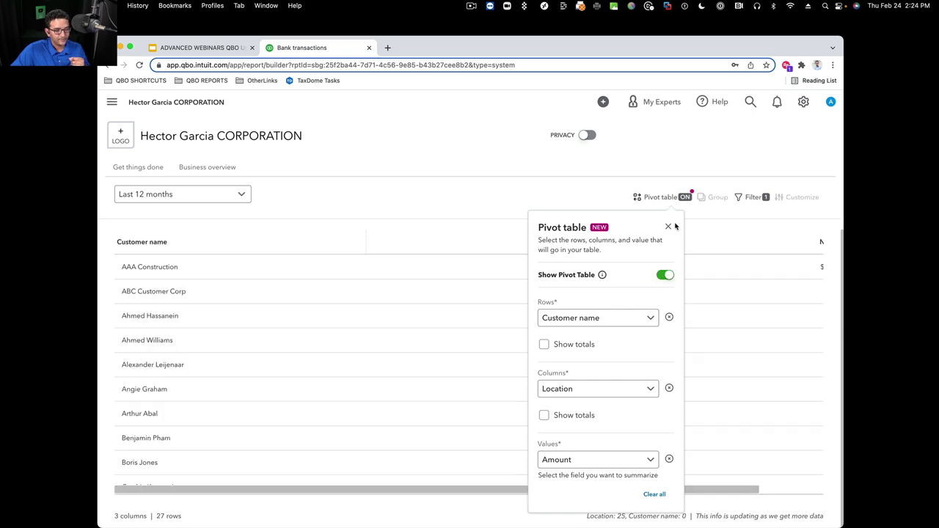
{"action": "left_click", "coordinate": [668, 226]}
{"action": "scroll", "coordinate": [596, 316], "scroll_direction": "down", "scroll_amount": 8}
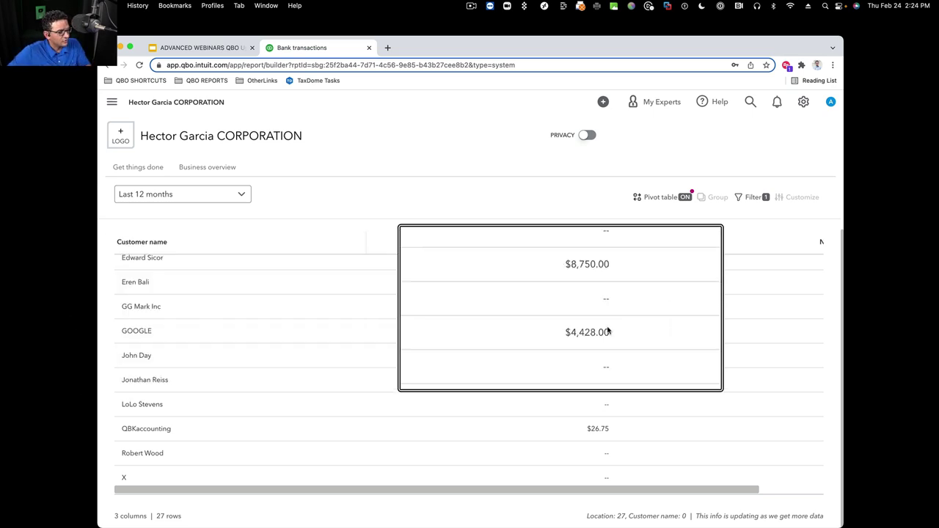
{"action": "left_click", "coordinate": [655, 196]}
{"action": "left_click", "coordinate": [668, 277]}
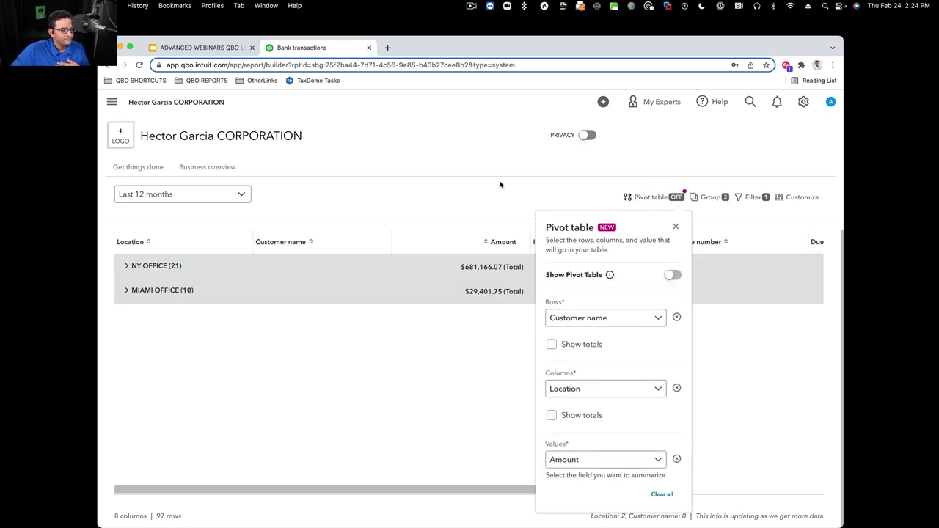
Filter the report so Location equals MIAMI OFFICE
{"action": "left_click", "coordinate": [674, 226]}
{"action": "left_click", "coordinate": [756, 197]}
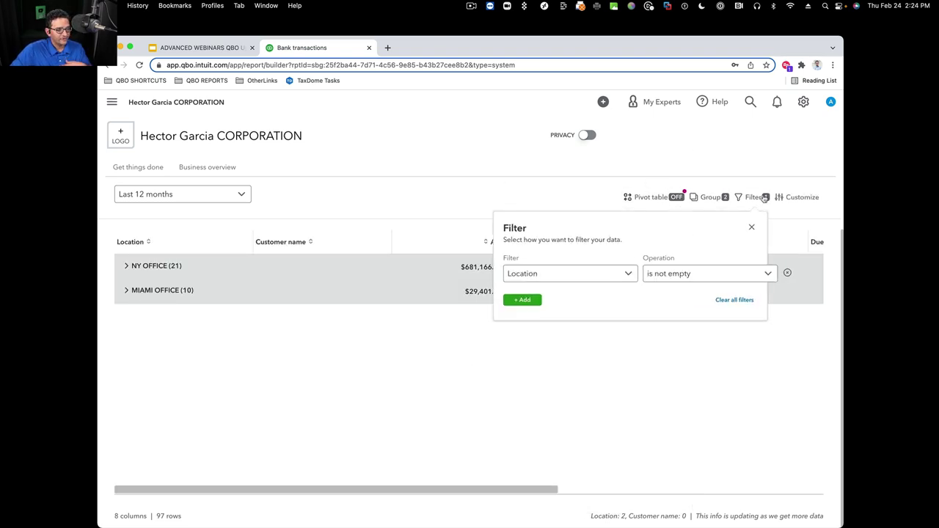
{"action": "left_click", "coordinate": [699, 273]}
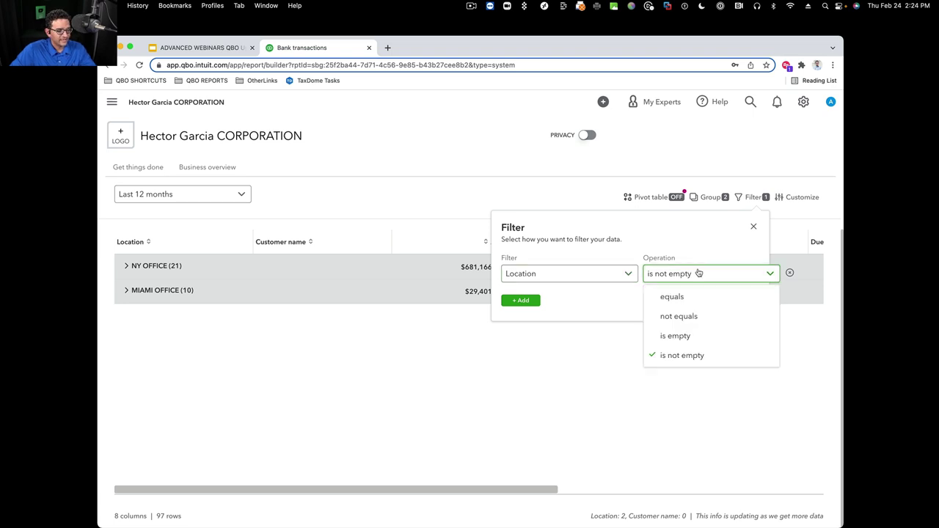
{"action": "left_click", "coordinate": [741, 296]}
{"action": "left_click", "coordinate": [823, 275]}
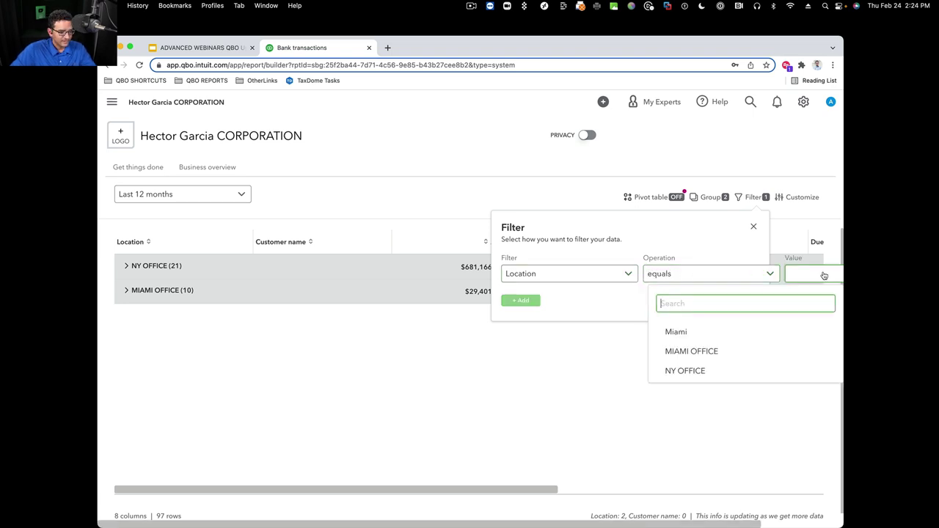
{"action": "left_click", "coordinate": [685, 350]}
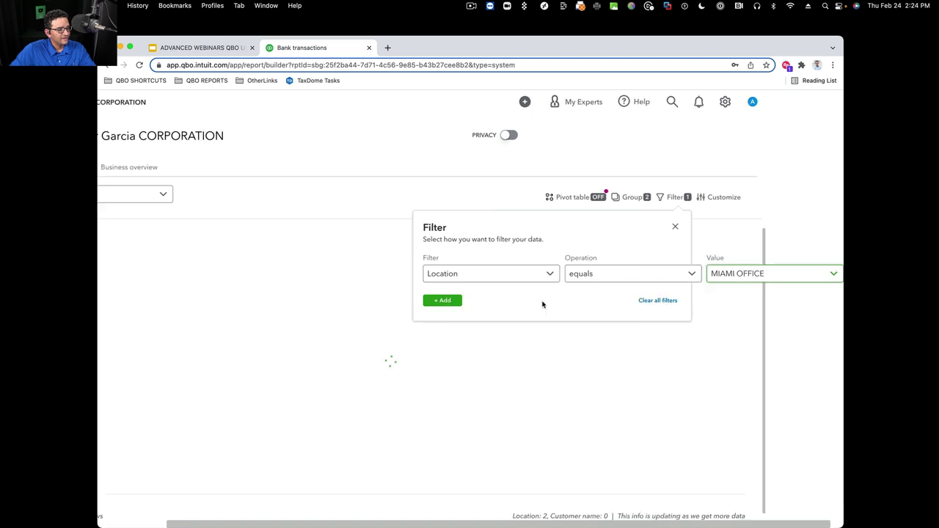
Add a second filter condition requiring Customer name to equal a chosen value
{"action": "left_click", "coordinate": [442, 300]}
{"action": "left_click", "coordinate": [487, 313]}
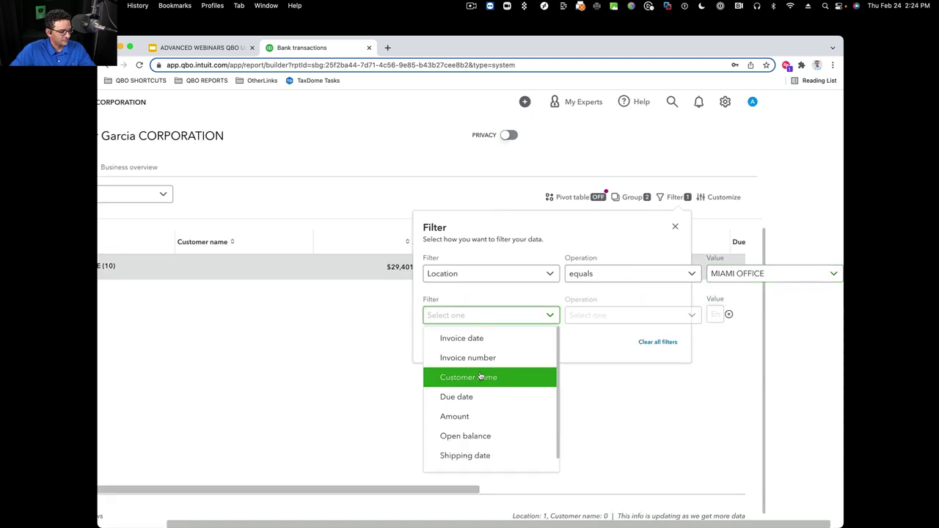
{"action": "left_click", "coordinate": [521, 377]}
{"action": "left_click", "coordinate": [593, 315]}
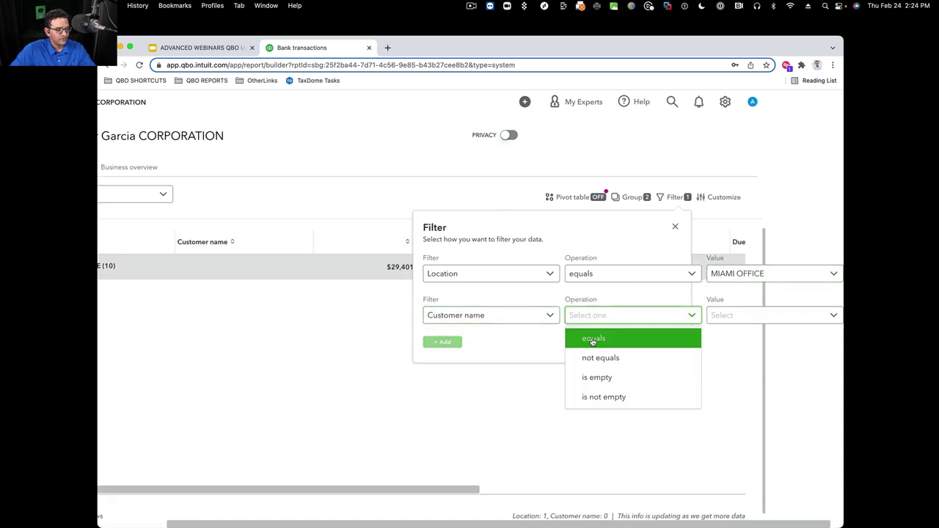
{"action": "left_click", "coordinate": [593, 339]}
Search 'goo', choose GOOGLE as the customer, and view the $4,428.00 filtered result
{"action": "left_click", "coordinate": [724, 317]}
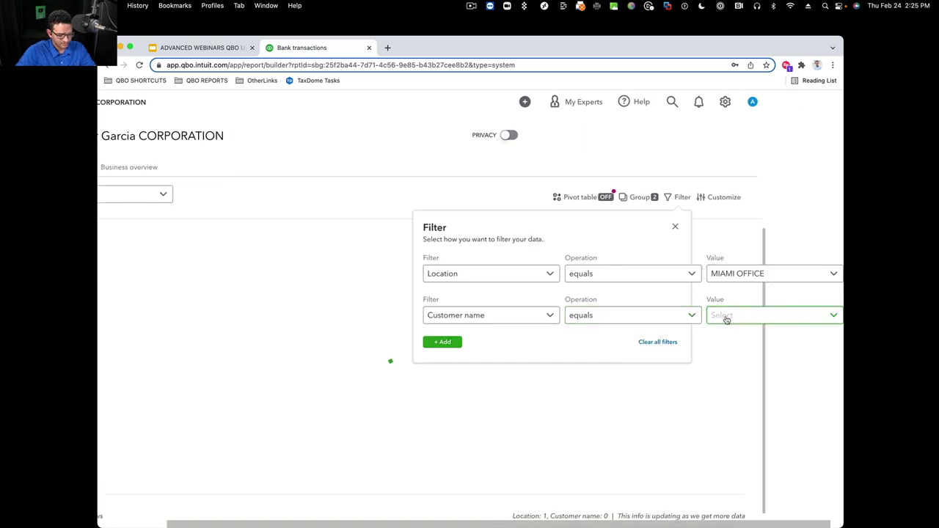
{"action": "left_click", "coordinate": [726, 318]}
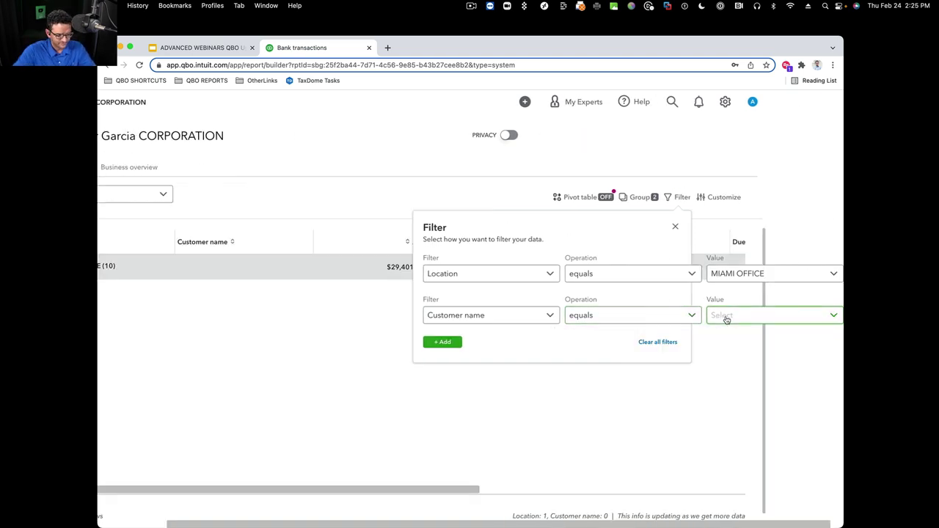
{"action": "left_click", "coordinate": [727, 319]}
{"action": "left_click", "coordinate": [726, 345]}
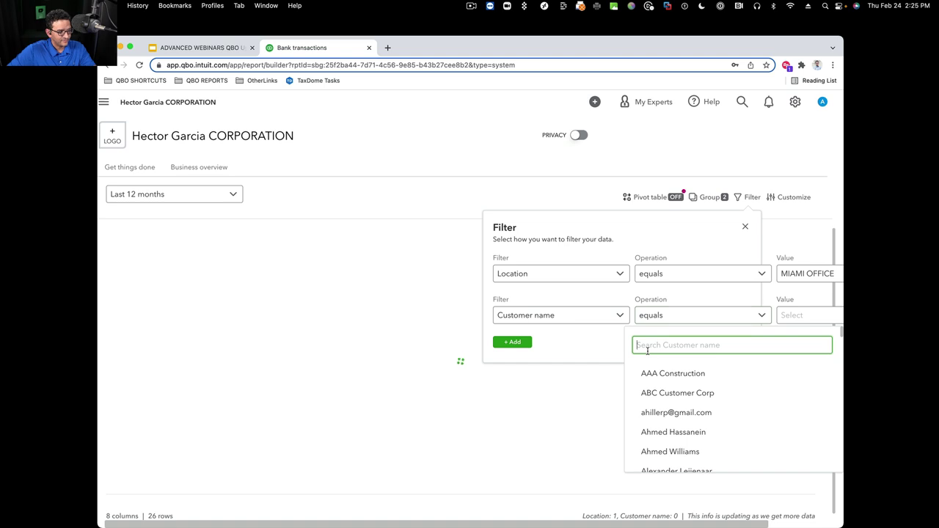
{"action": "type", "text": "goo"}
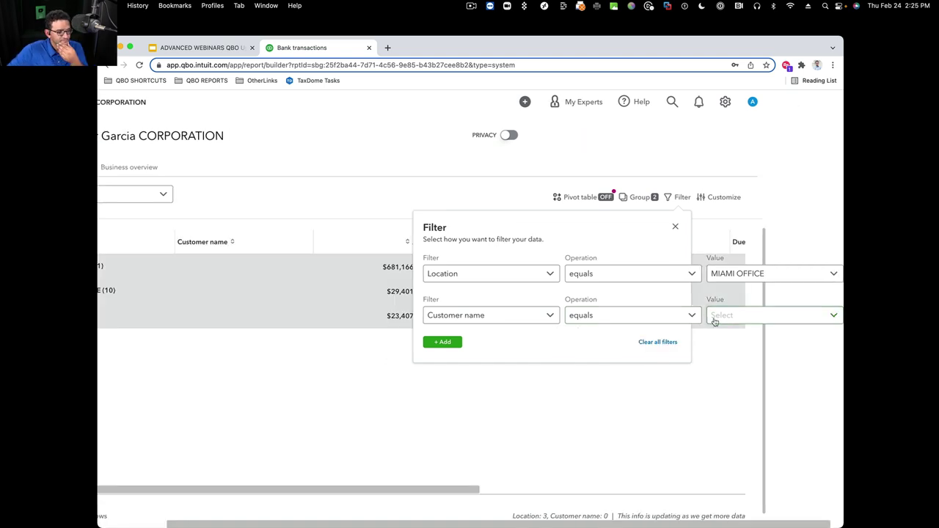
{"action": "left_click", "coordinate": [729, 315]}
{"action": "left_click", "coordinate": [731, 316]}
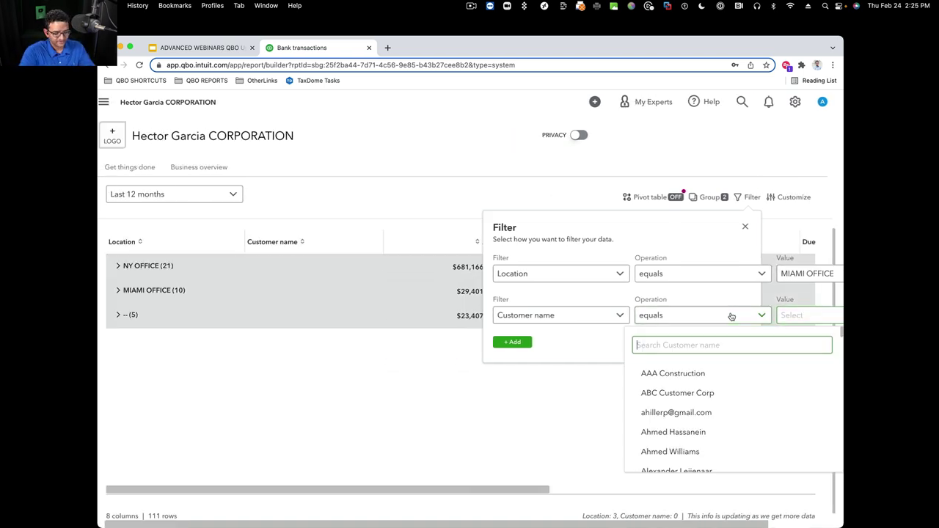
{"action": "key", "text": "super+minus"}
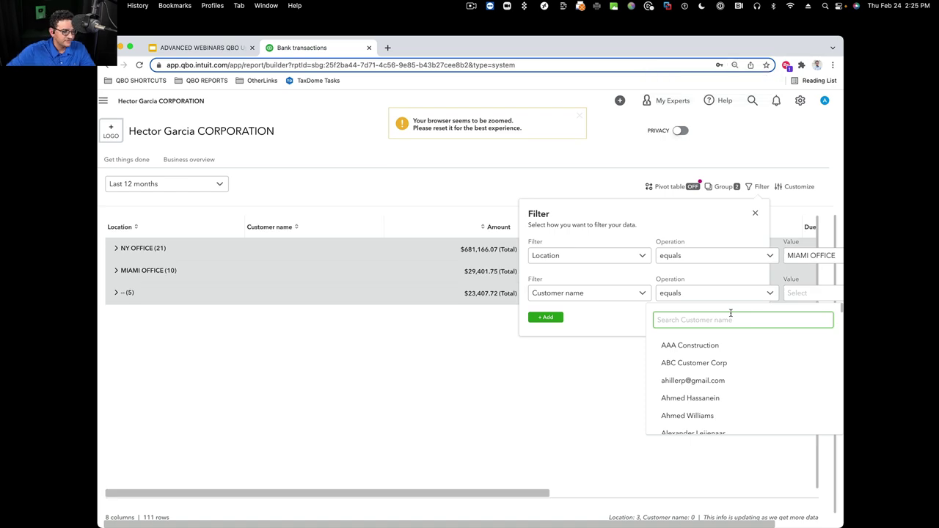
{"action": "type", "text": "goo"}
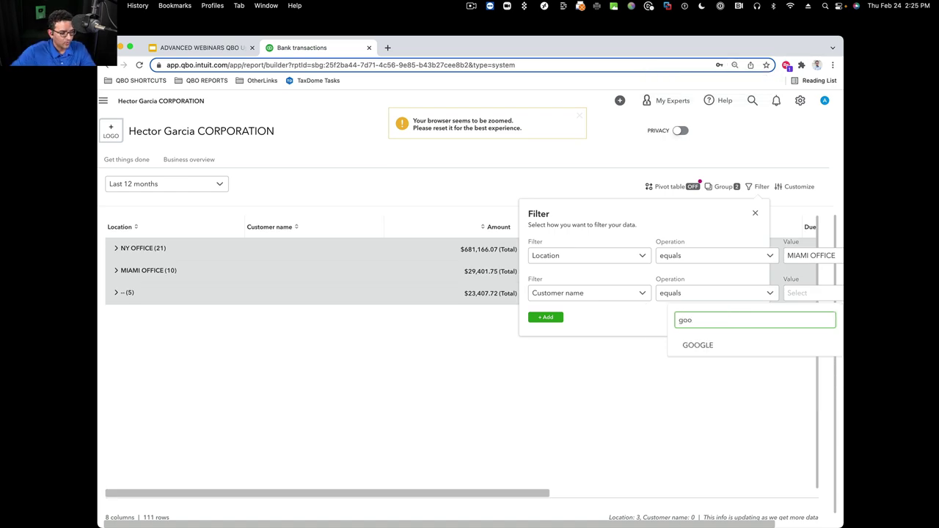
{"action": "left_click", "coordinate": [706, 345]}
{"action": "scroll", "coordinate": [543, 318], "scroll_direction": "right", "scroll_amount": 2}
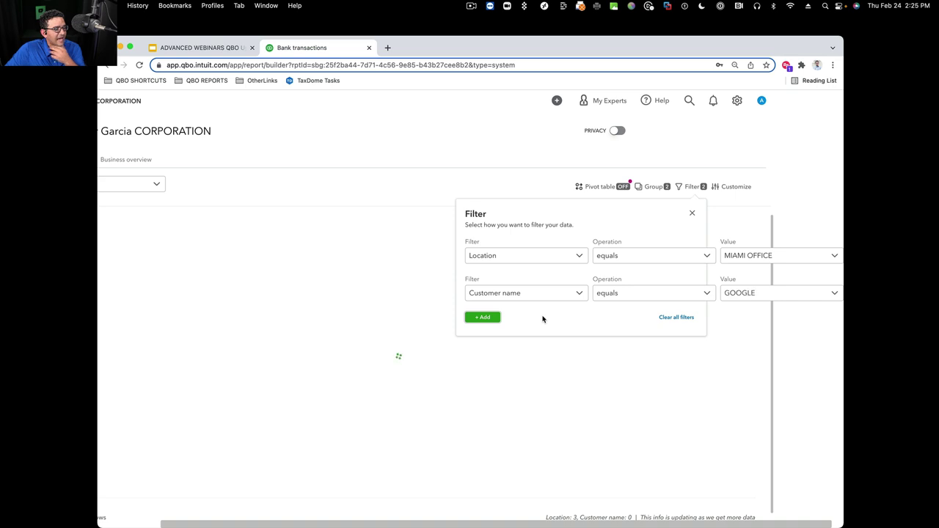
{"action": "left_click", "coordinate": [692, 215]}
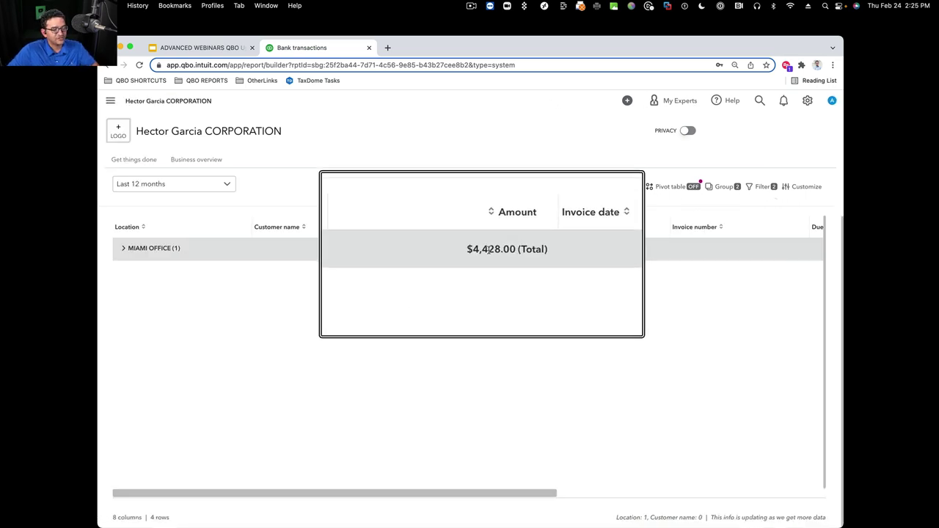
{"action": "key", "text": "super+equal"}
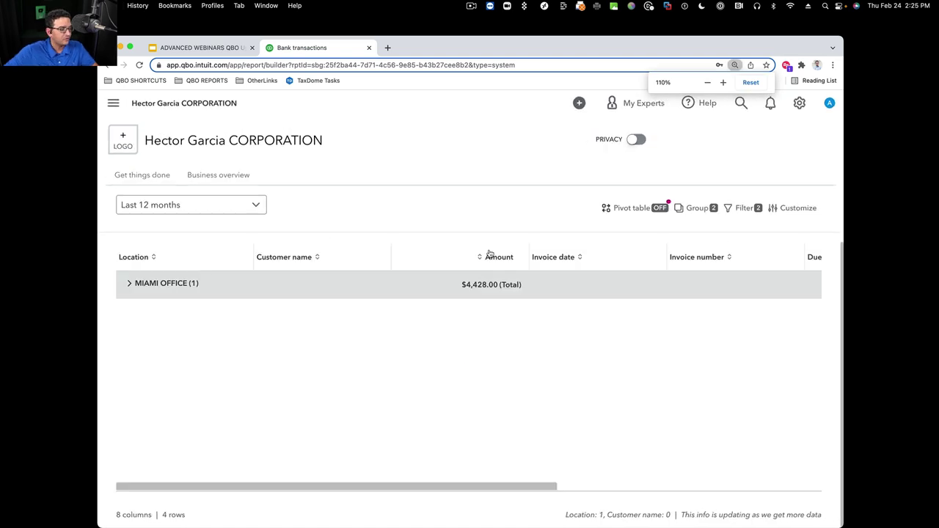
Expand the MIAMI OFFICE and GOOGLE rows, then present the deck's Questions/Comments slide
{"action": "left_click", "coordinate": [129, 285]}
{"action": "left_click", "coordinate": [265, 310]}
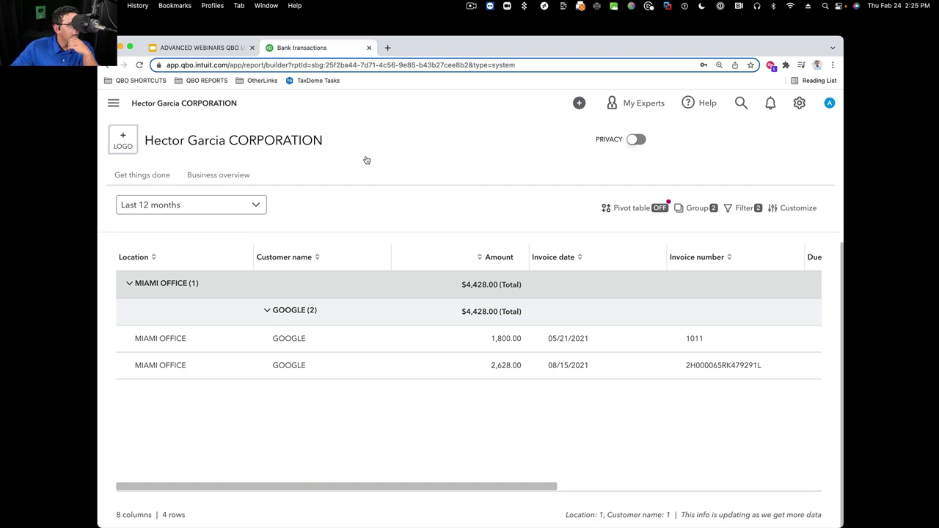
{"action": "left_click", "coordinate": [205, 47]}
{"action": "left_click", "coordinate": [668, 114]}
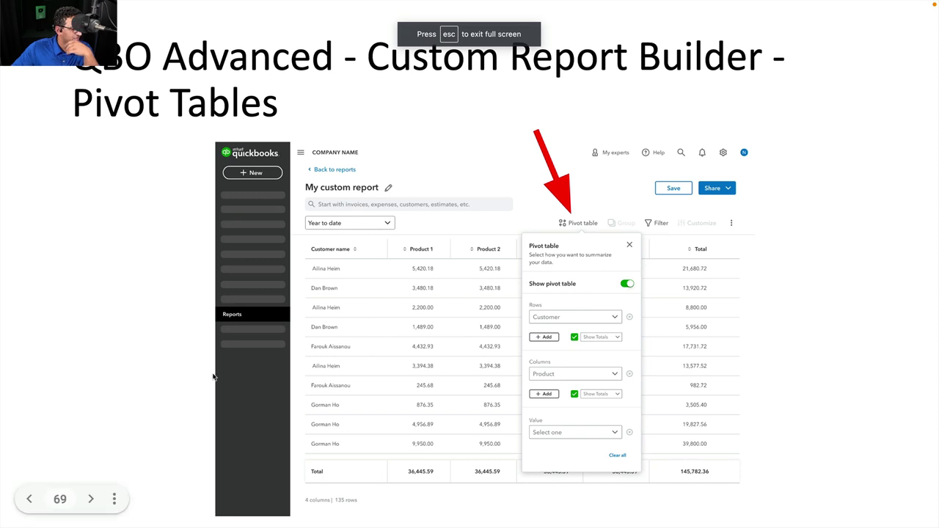
{"action": "key", "text": "Right"}
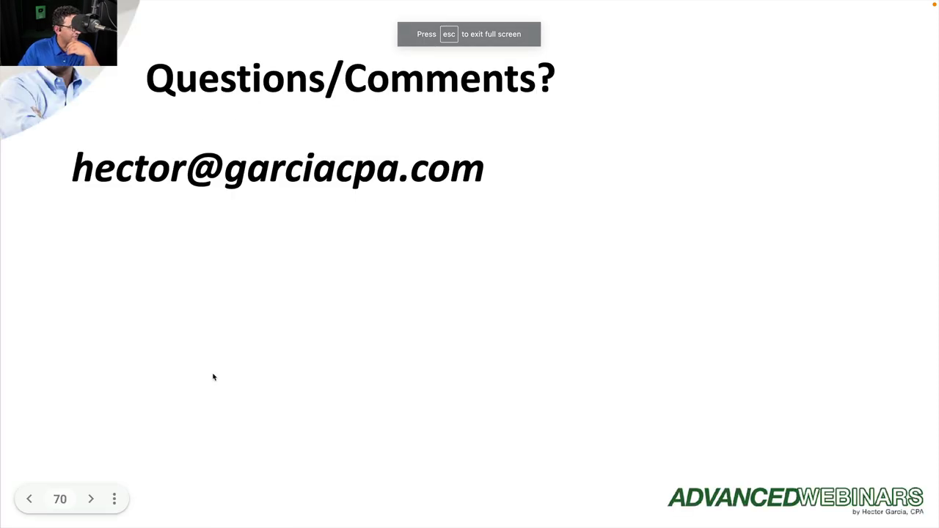